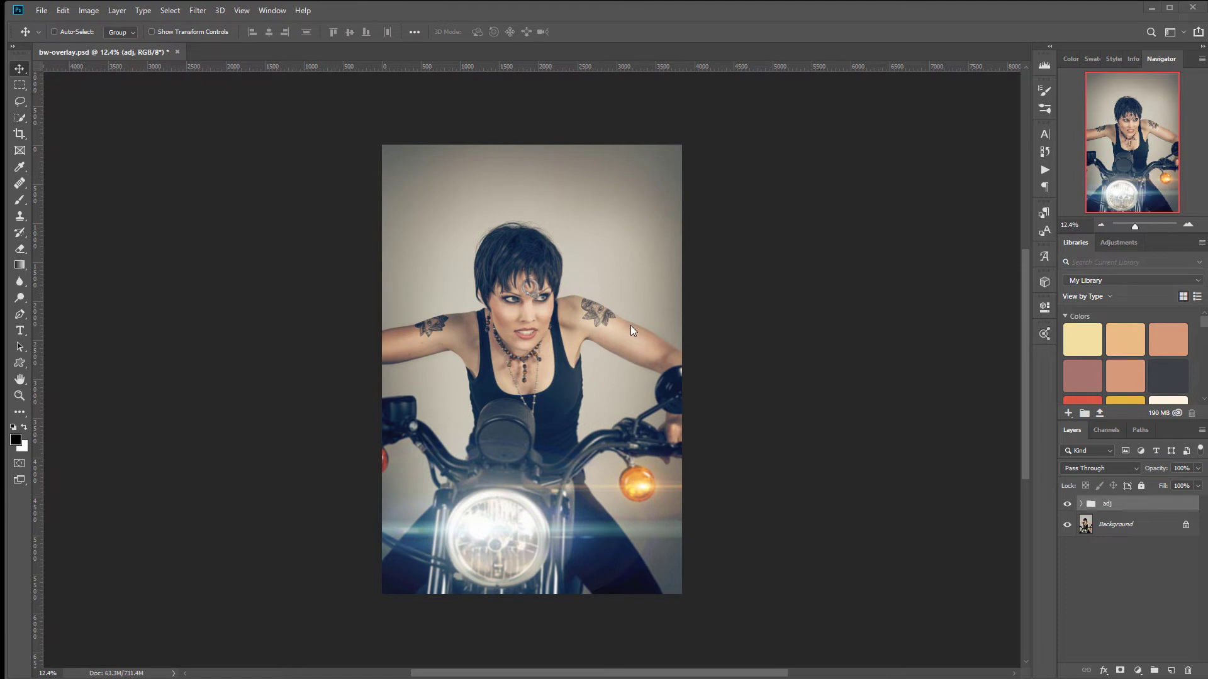
Step: Hide and show the adj group to compare the original photo with the edited version
click(1068, 505)
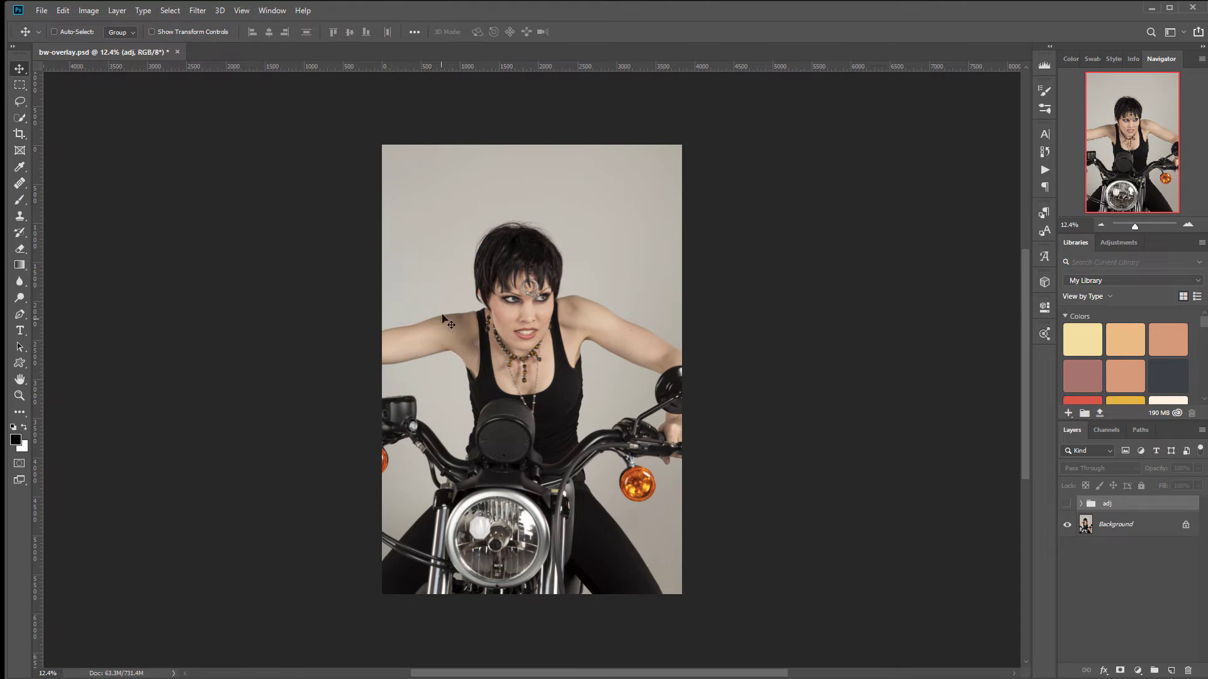
click(1067, 505)
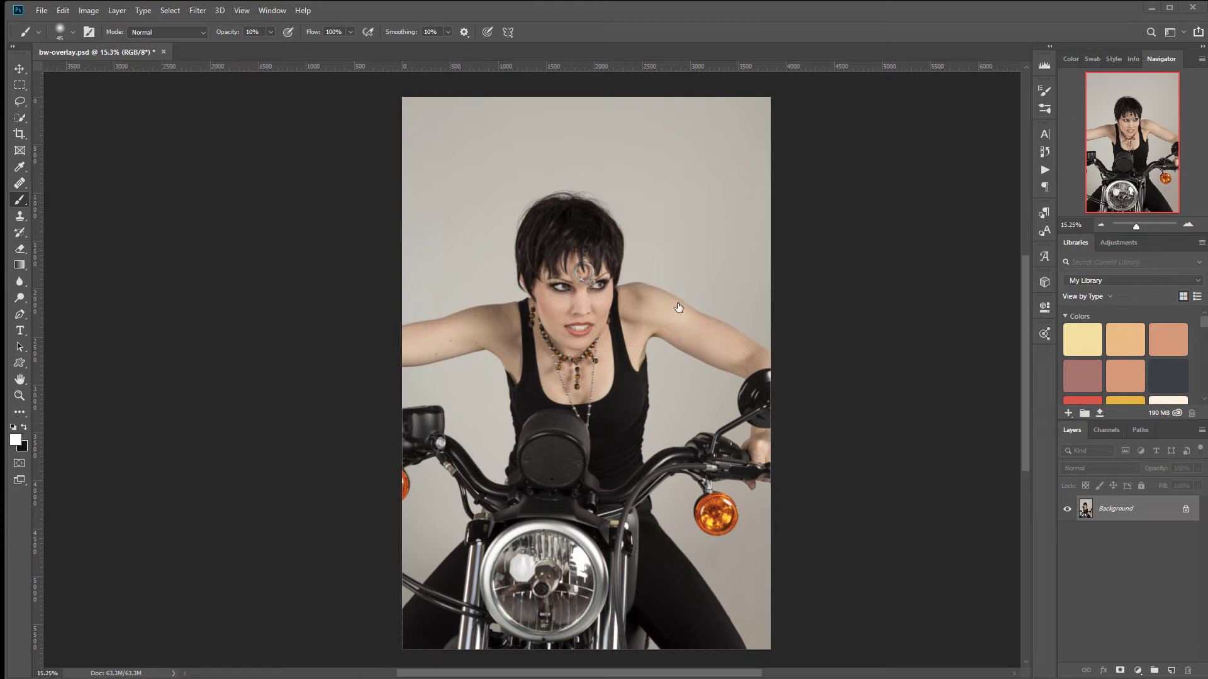
Step: Add a Black & White adjustment layer above the Background with Reds set to 33 and Yellows to 61
click(1138, 670)
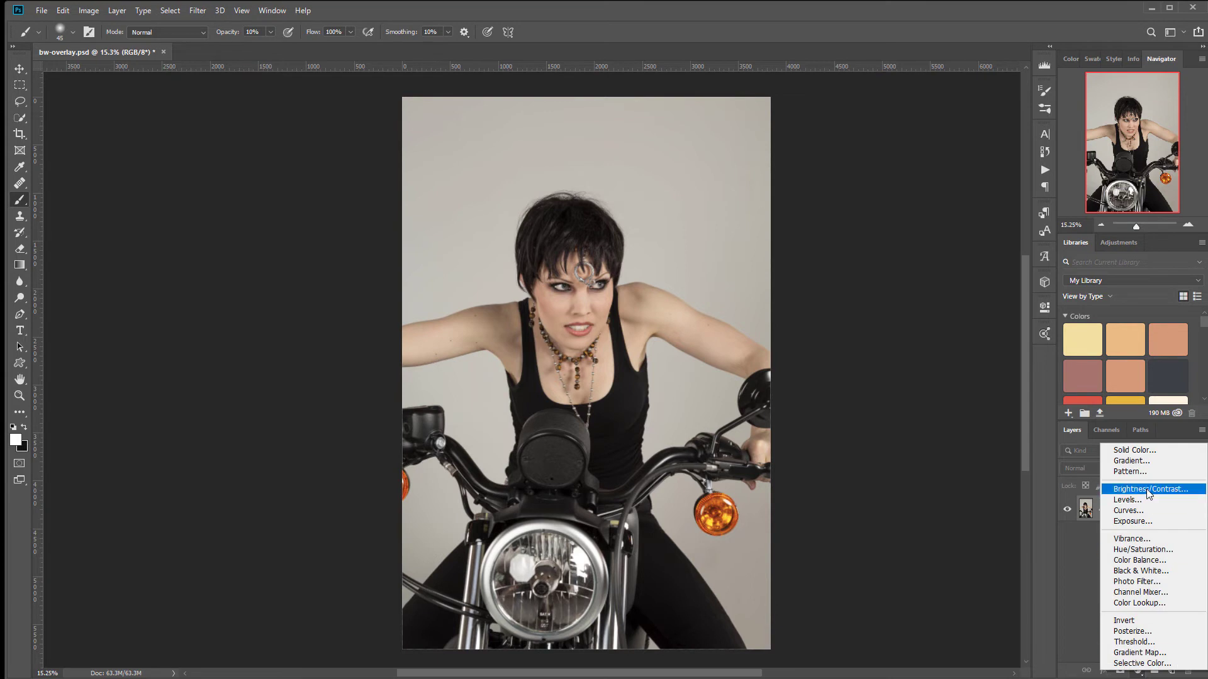
click(1155, 572)
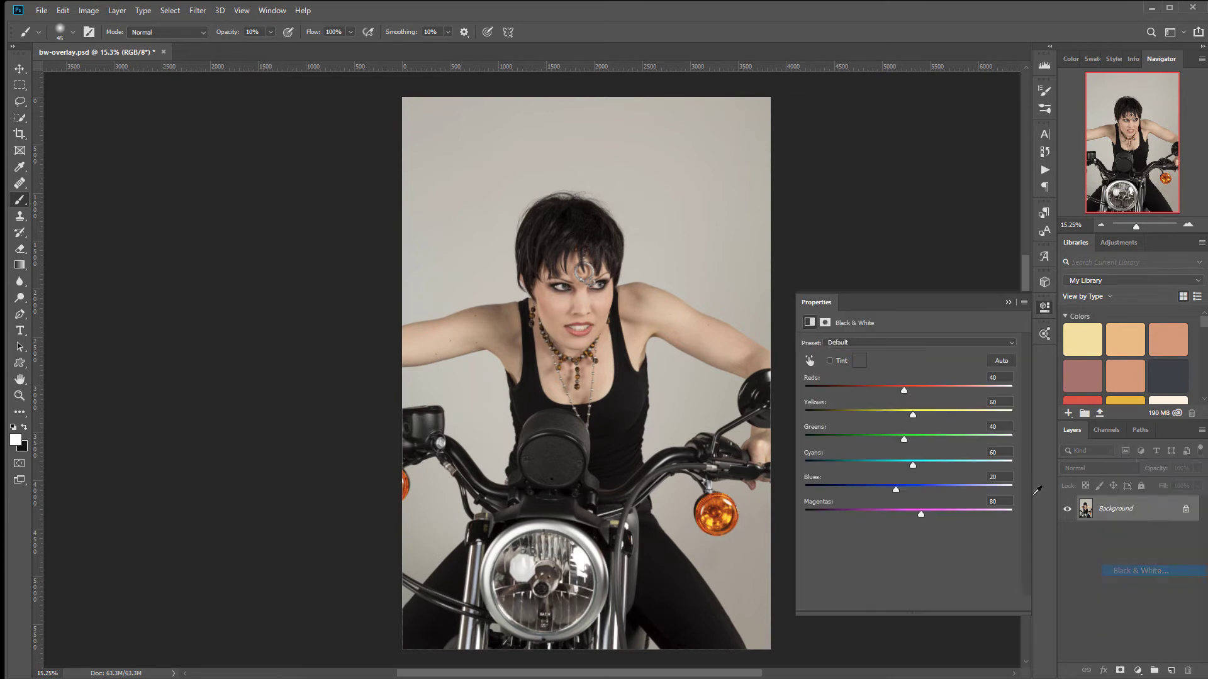
mouse_move(906, 390)
mouse_down()
mouse_move(880, 418)
mouse_move(905, 412)
mouse_move(901, 390)
mouse_up()
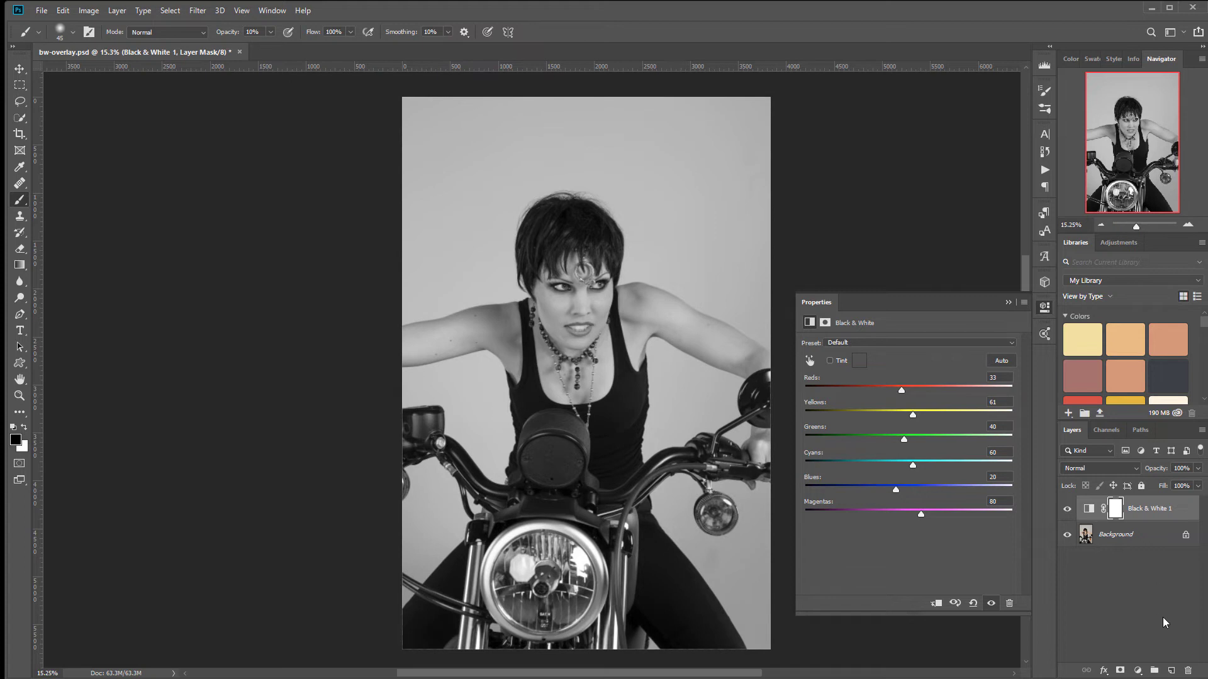
Step: Add a Curves adjustment layer above the Black & White layer and set its blend mode to Luminosity
click(1138, 670)
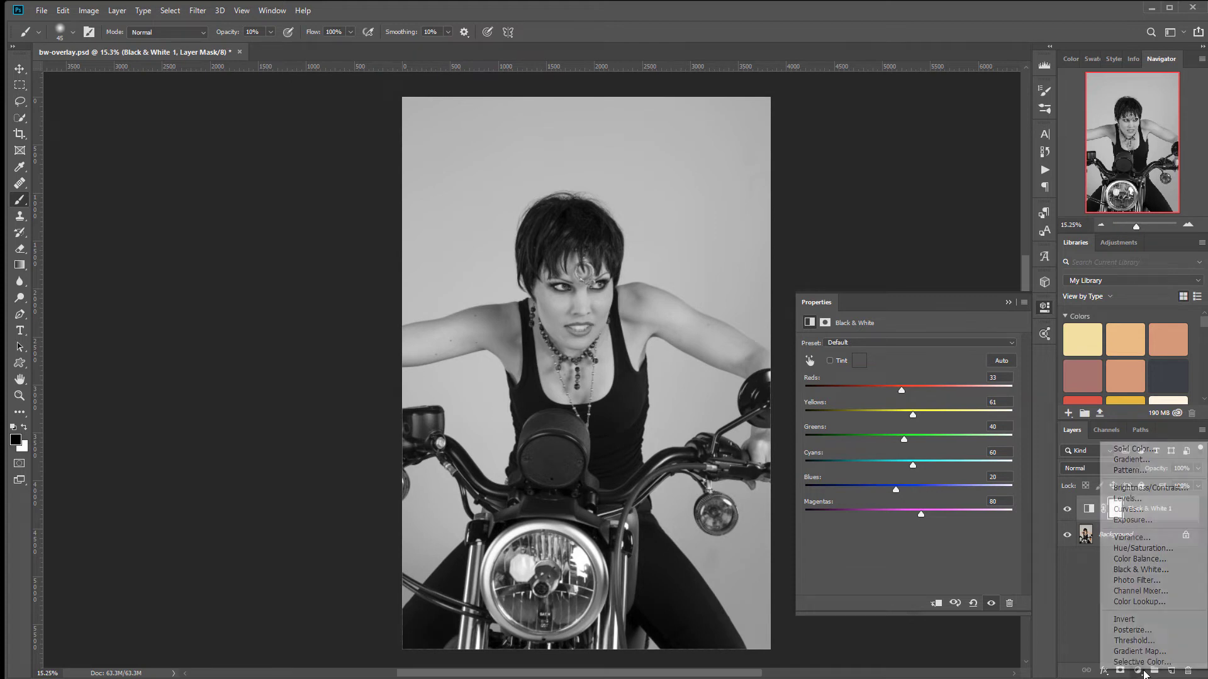
click(1130, 509)
click(1105, 469)
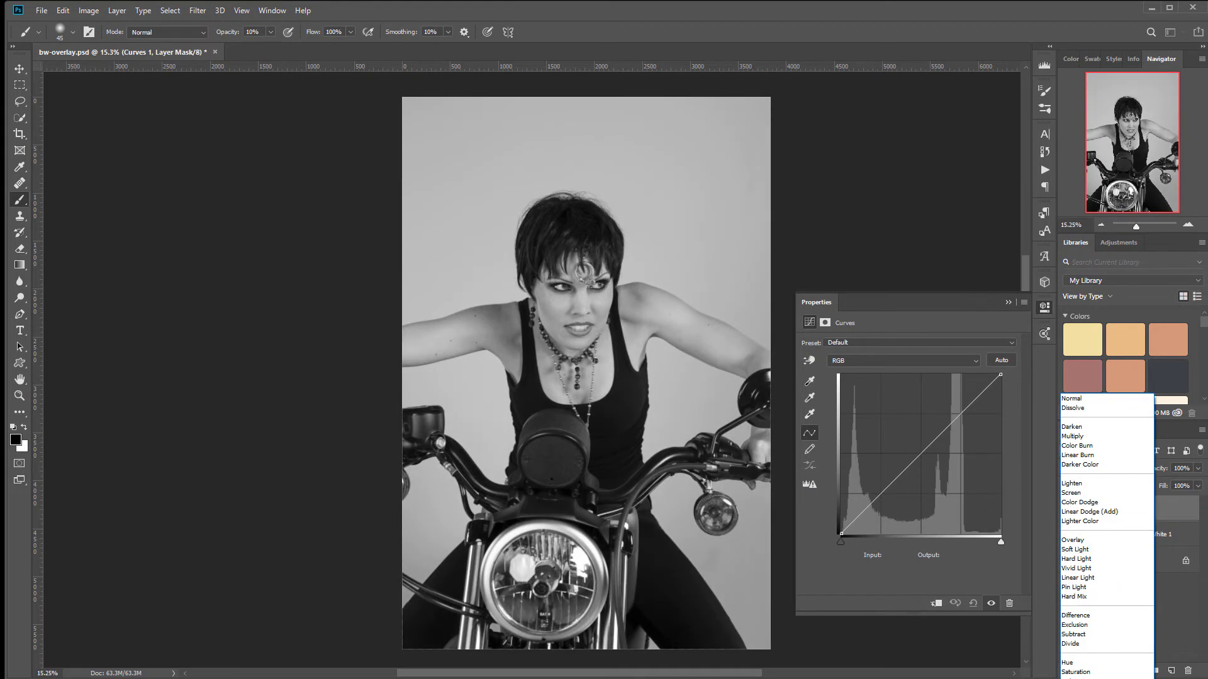
click(1079, 672)
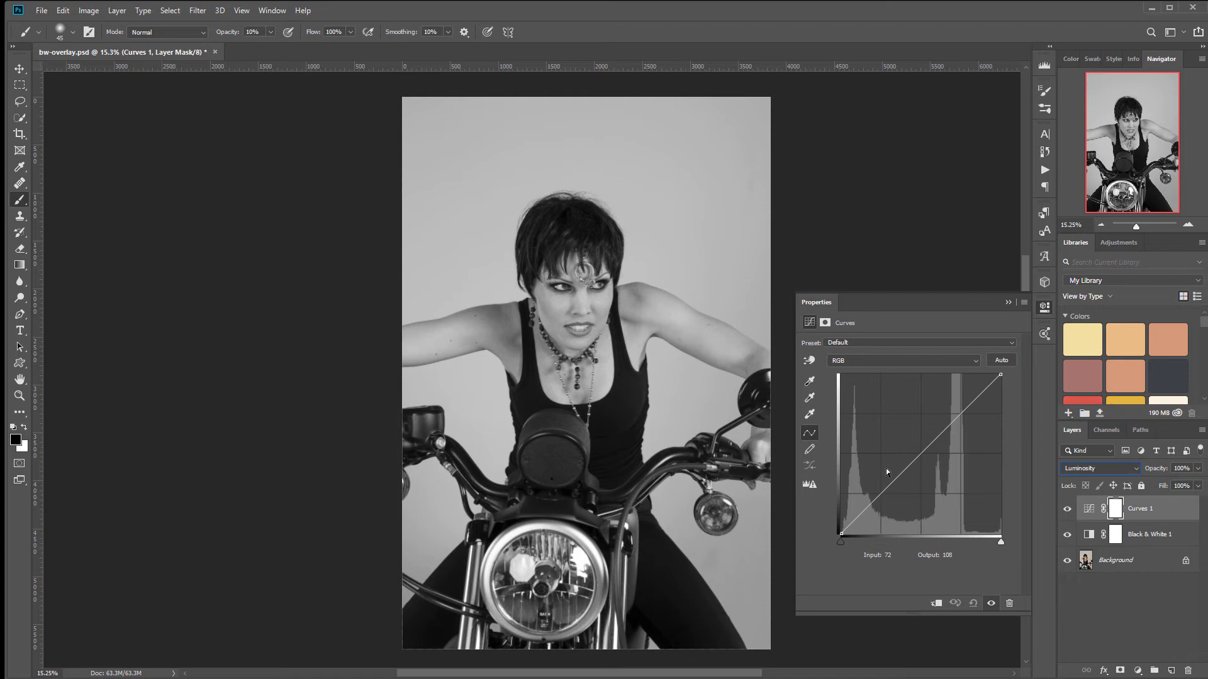
Step: Shape the RGB curve into an S that darkens the shadows and brightens the highlights, then close its properties
drag(877, 490, 885, 498)
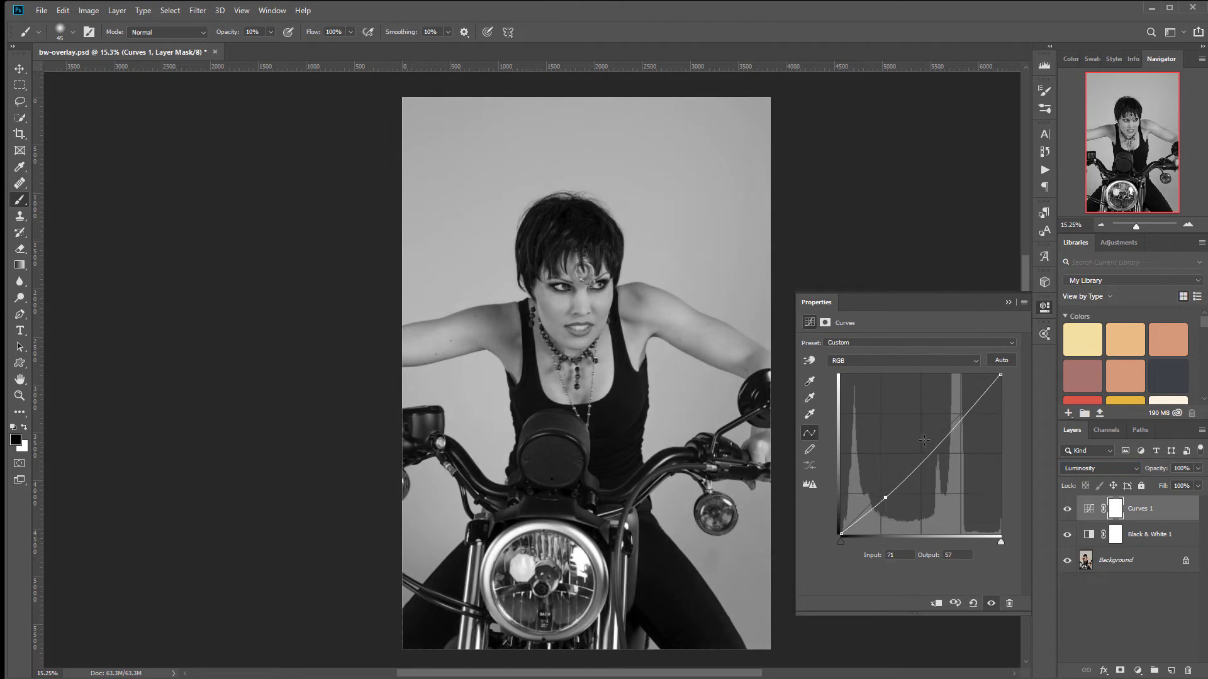
drag(954, 423, 953, 415)
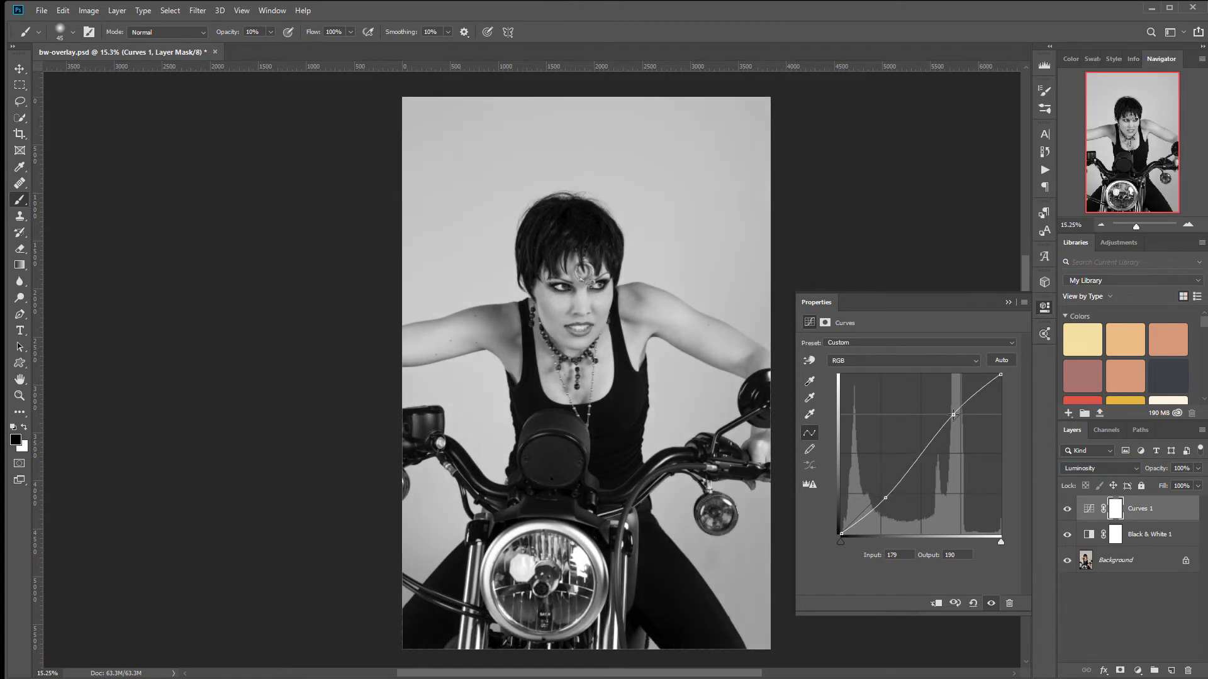
drag(885, 499, 889, 500)
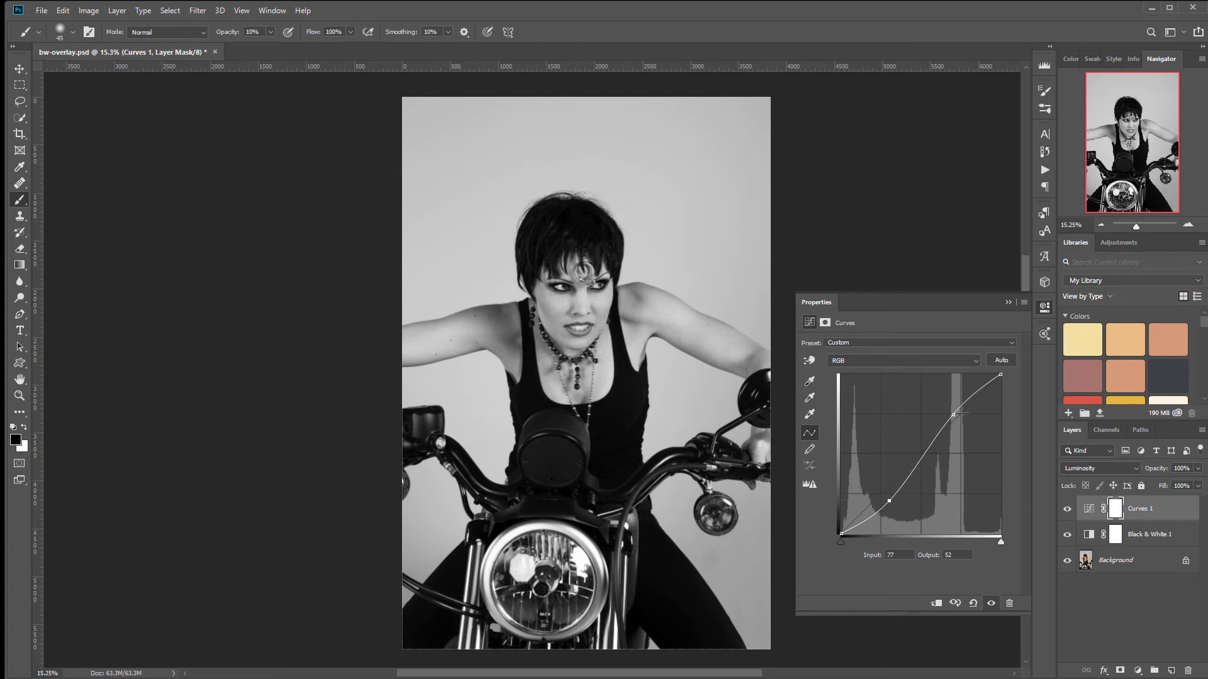
drag(957, 412, 954, 412)
drag(892, 502, 893, 507)
click(1048, 311)
Step: Create a new empty layer above the Curves adjustment and swap the foreground and background colors
scroll(458, 310, up, 8)
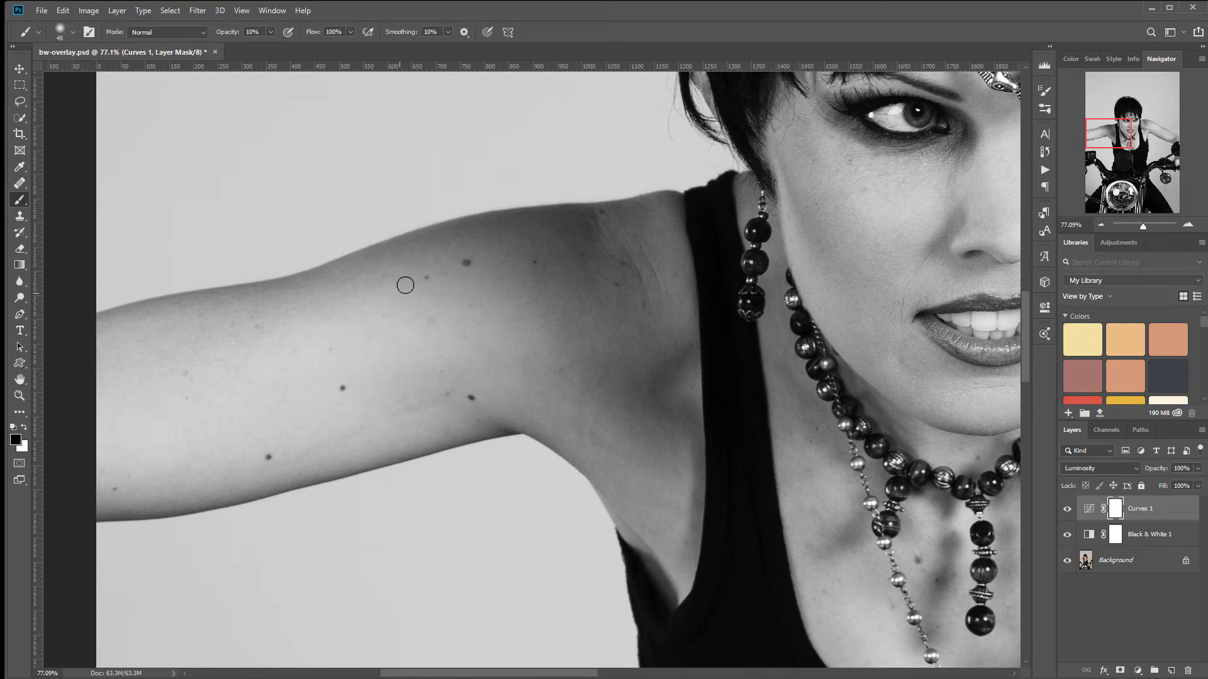
scroll(552, 346, down, 4)
drag(812, 286, 687, 300)
drag(356, 345, 539, 326)
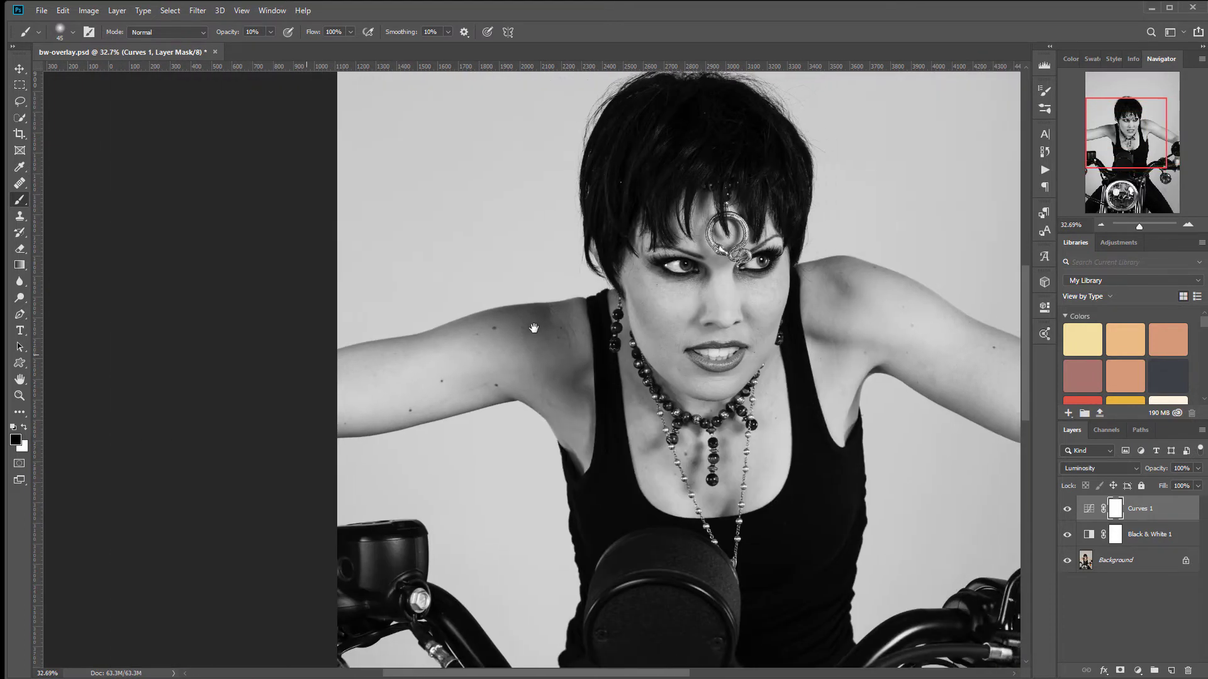
click(1170, 671)
key(x)
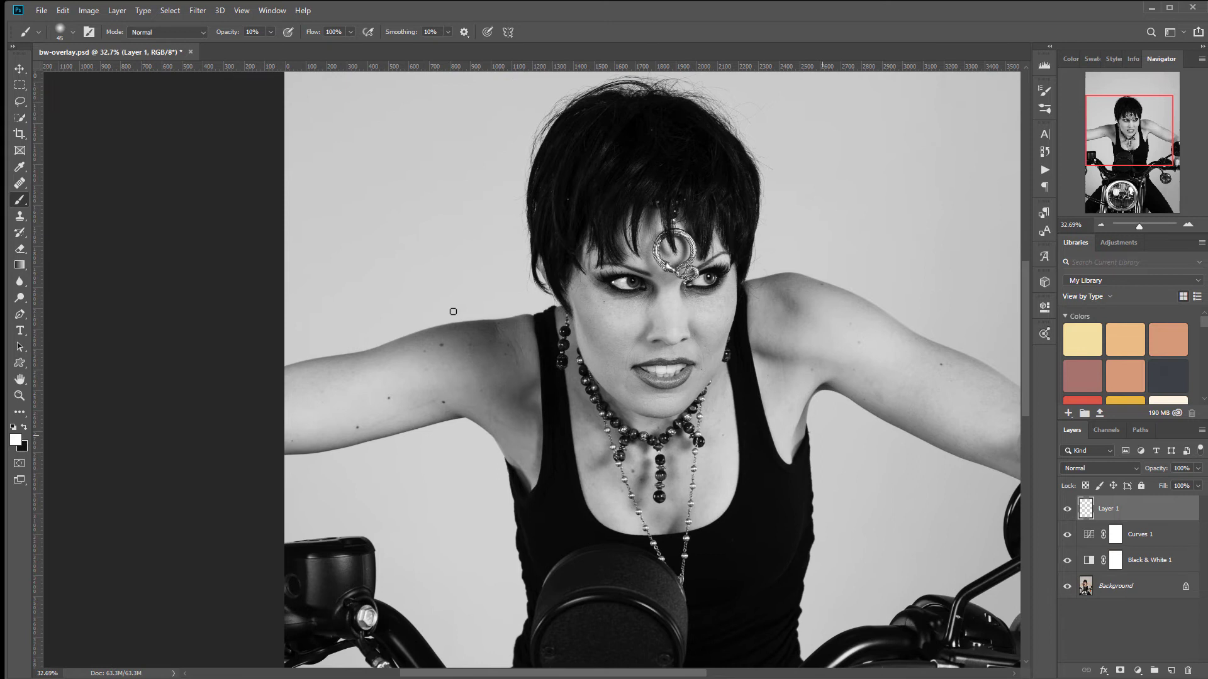
Step: Remove the moles from the shoulder on the image's left side with the Healing Brush, sampling clean skin nearby
scroll(462, 303, up, 5)
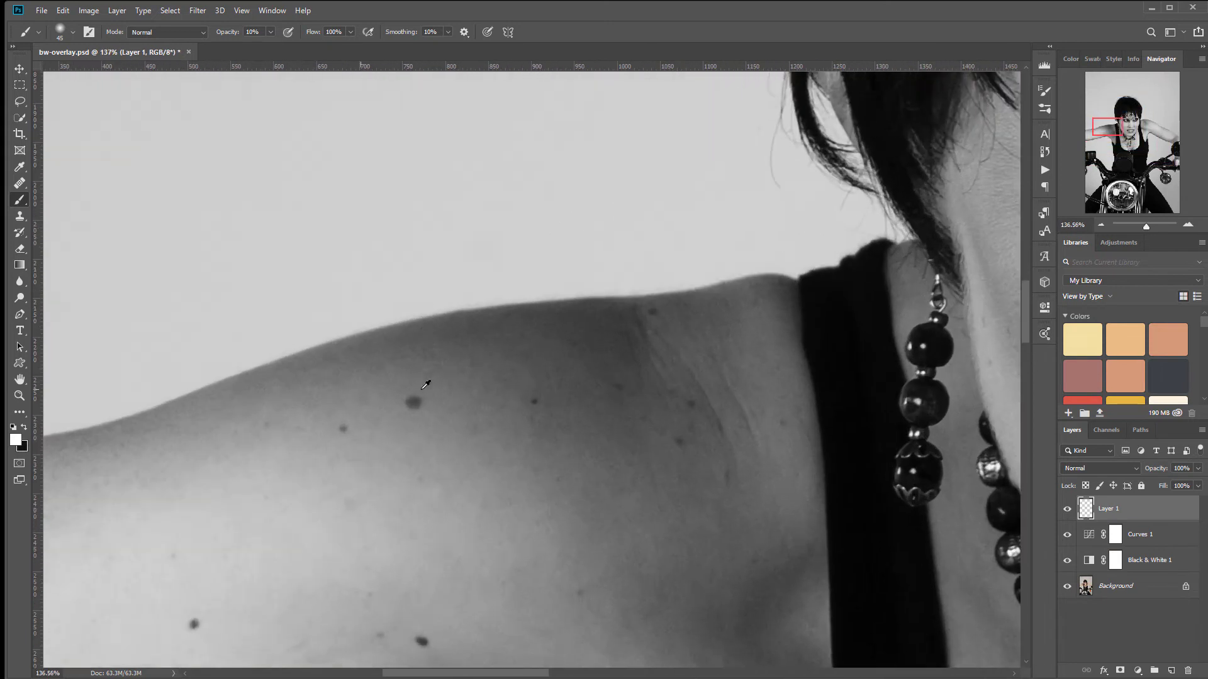
click(20, 185)
alt+click(448, 419)
click(413, 402)
click(343, 429)
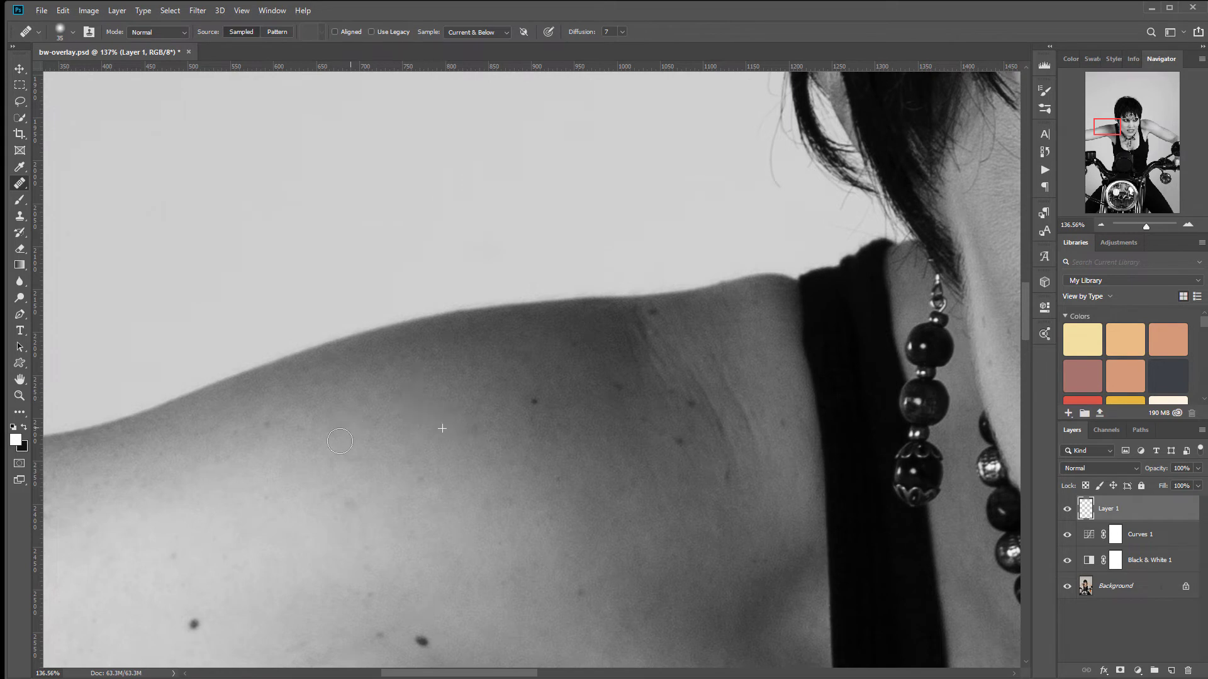
click(266, 424)
Step: Heal the remaining moles and dark spots along the rest of that arm, down toward the armpit
drag(519, 506, 621, 270)
click(301, 382)
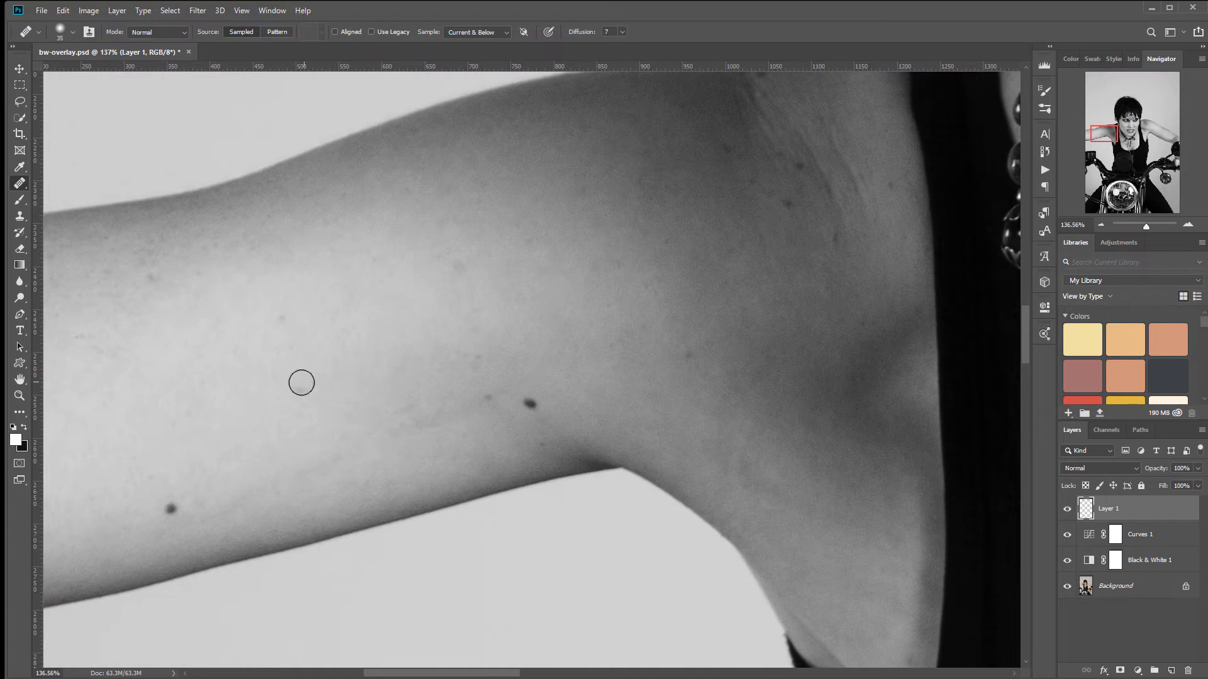
click(169, 507)
click(504, 363)
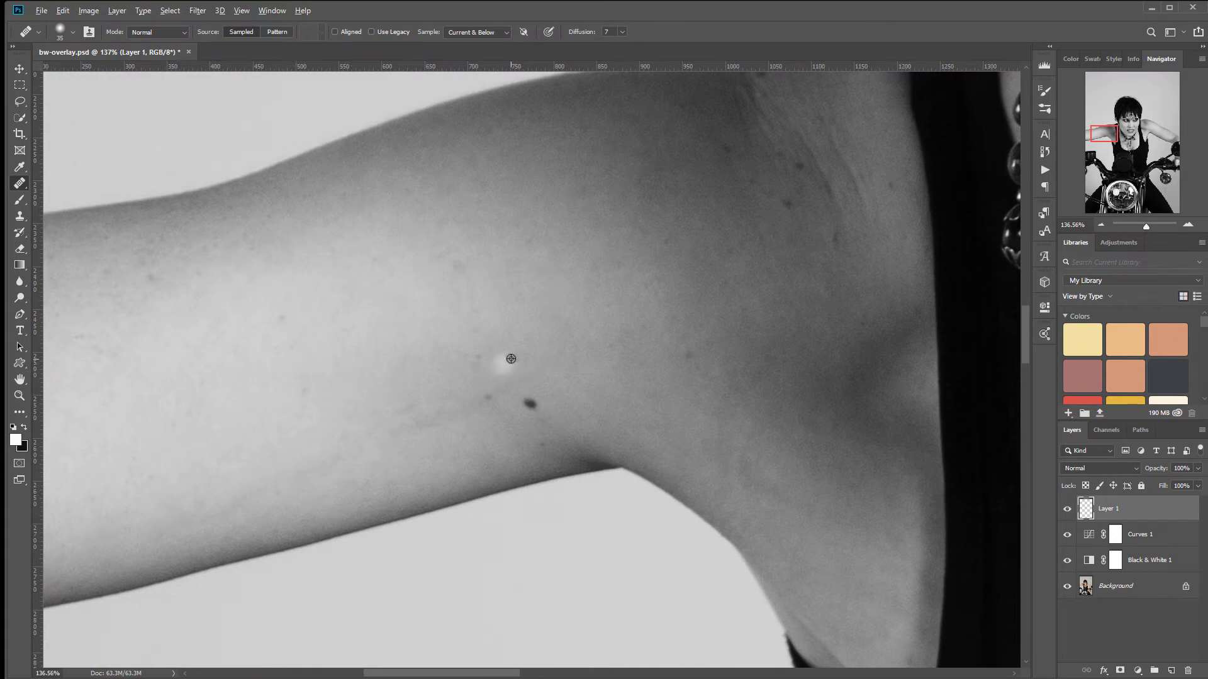
click(530, 404)
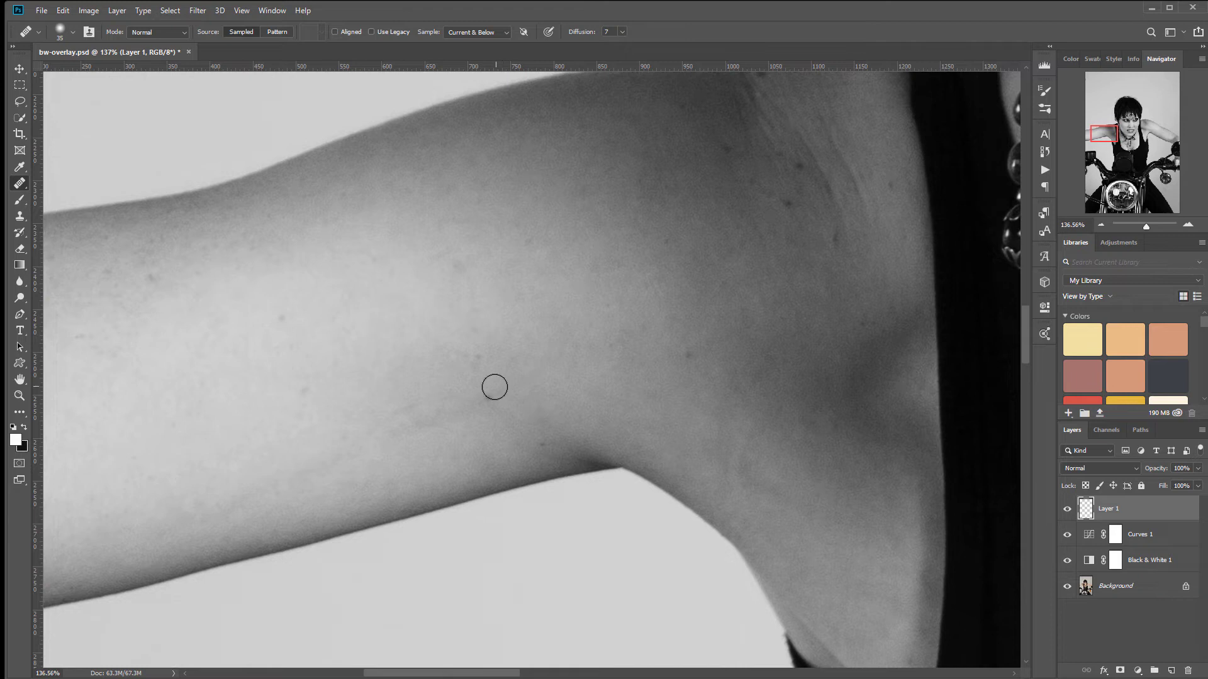
drag(740, 289, 499, 459)
click(545, 375)
drag(258, 444, 659, 374)
alt+click(638, 352)
click(554, 234)
click(518, 287)
Step: Heal the moles on the arm at the image's right side, from the shoulder down the outer upper arm
mouse_move(635, 296)
mouse_down()
mouse_move(247, 245)
mouse_move(399, 372)
mouse_move(631, 359)
mouse_move(528, 471)
mouse_up()
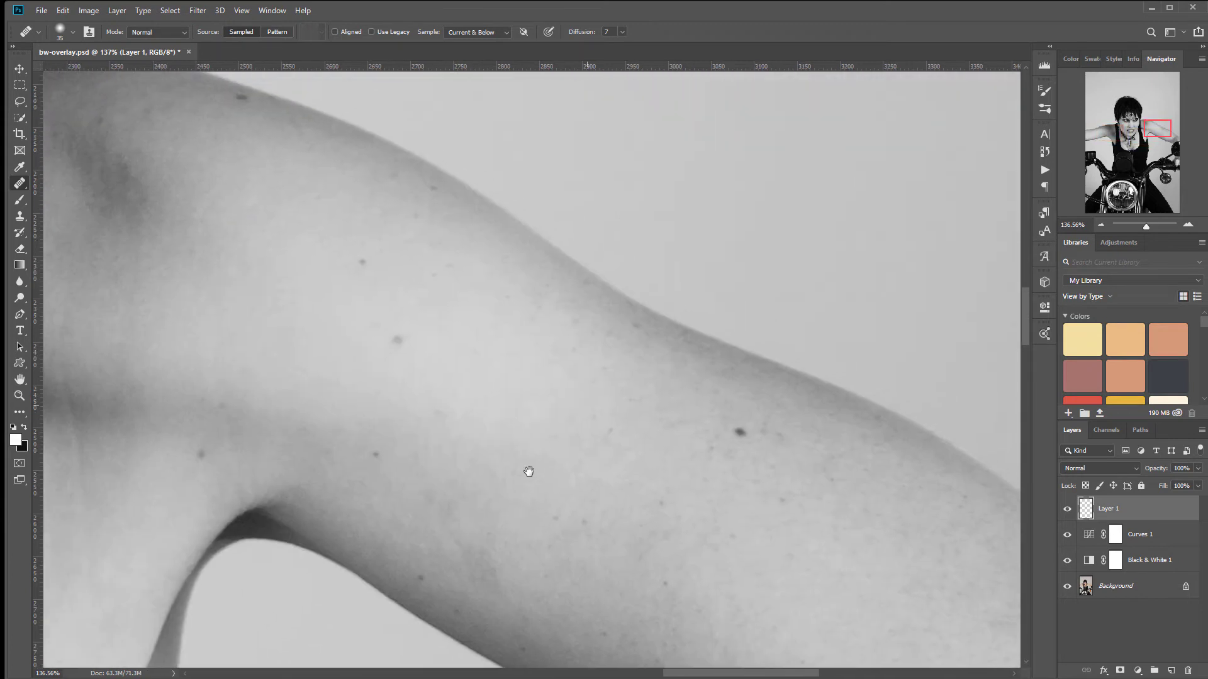
click(362, 262)
alt+click(404, 306)
click(399, 340)
click(734, 433)
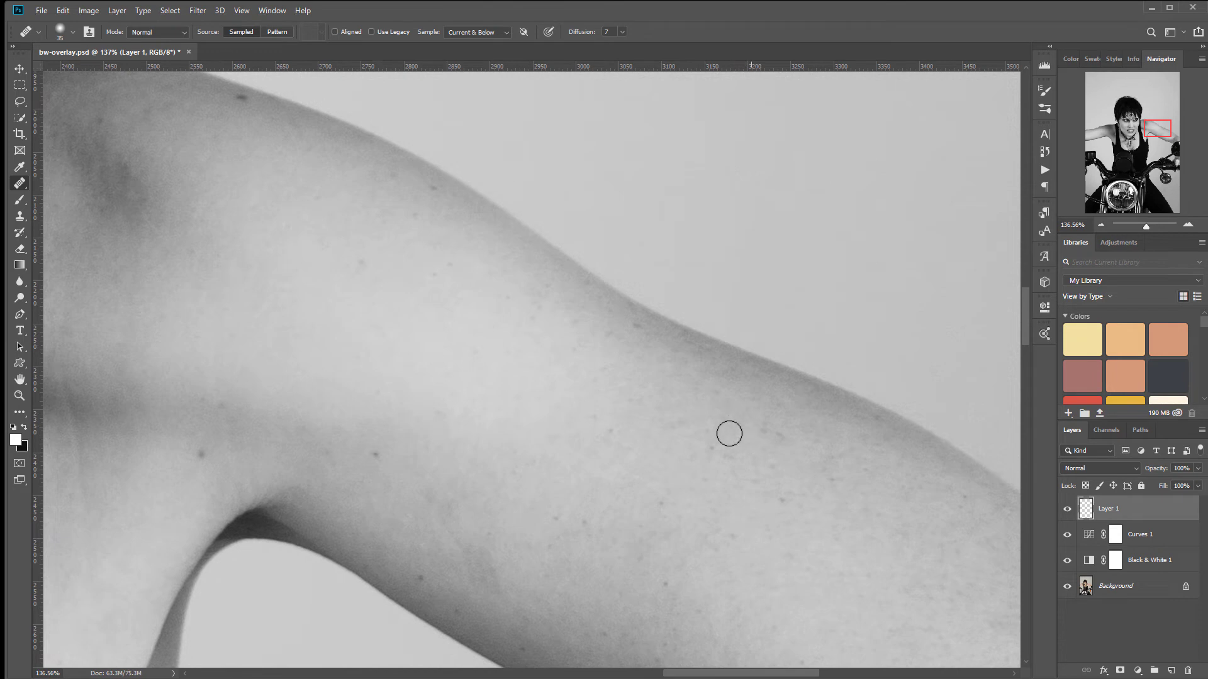
click(638, 324)
alt+click(418, 174)
click(434, 191)
Step: Stamp all visible layers into a new merged layer at the top of the stack
scroll(298, 272, down, 5)
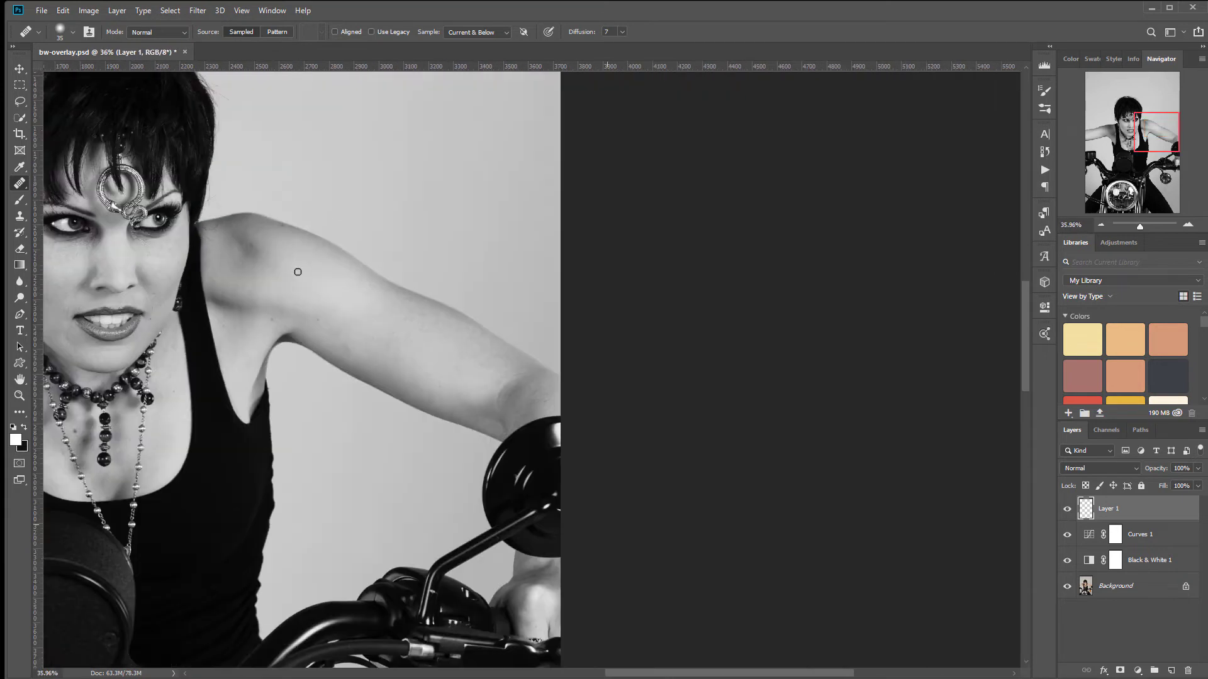
drag(298, 271, 713, 269)
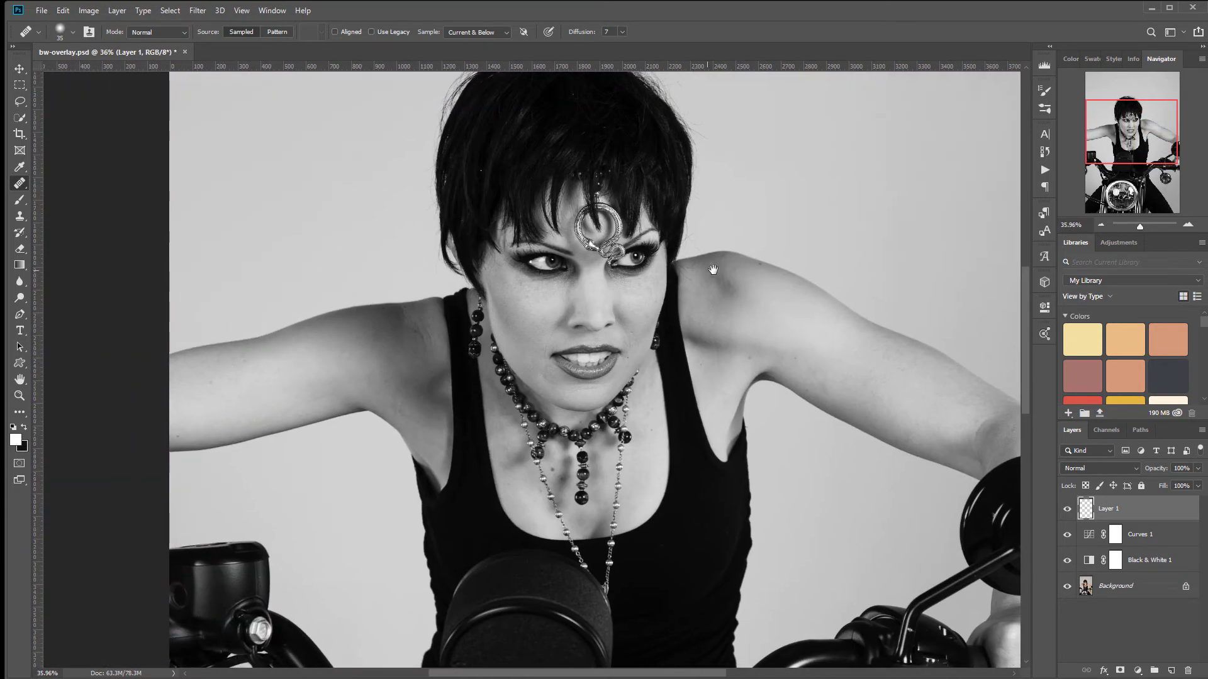
scroll(794, 305, up, 4)
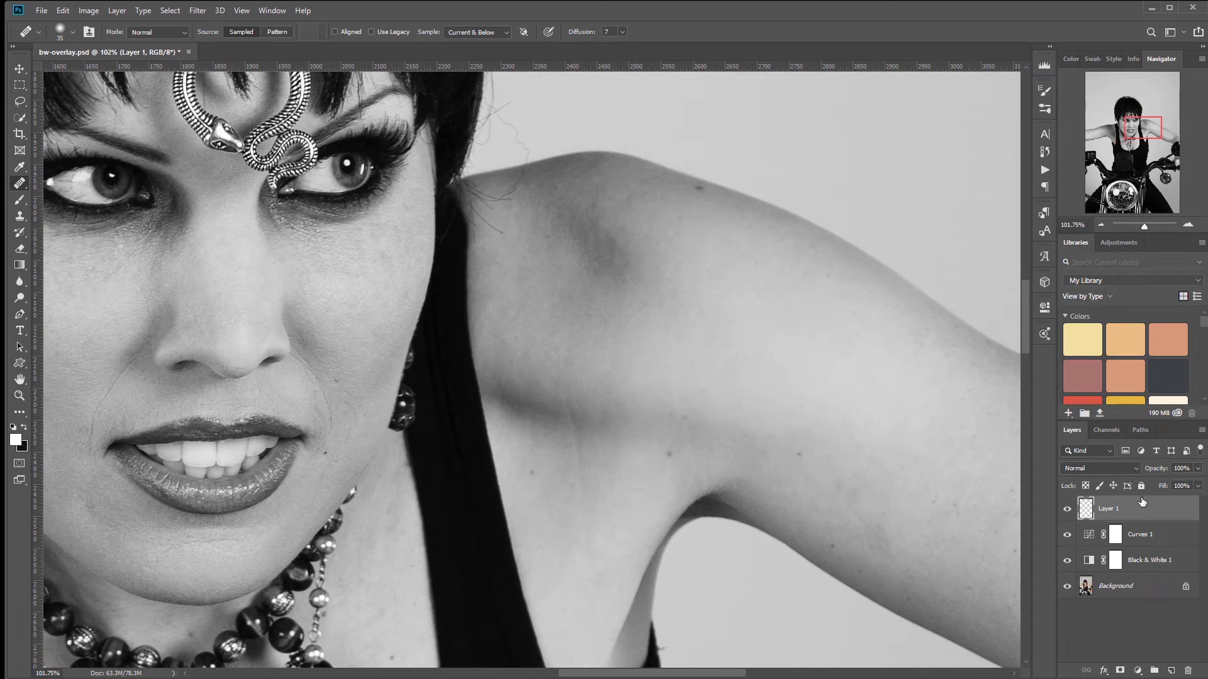
key(ctrl+shift+alt+e)
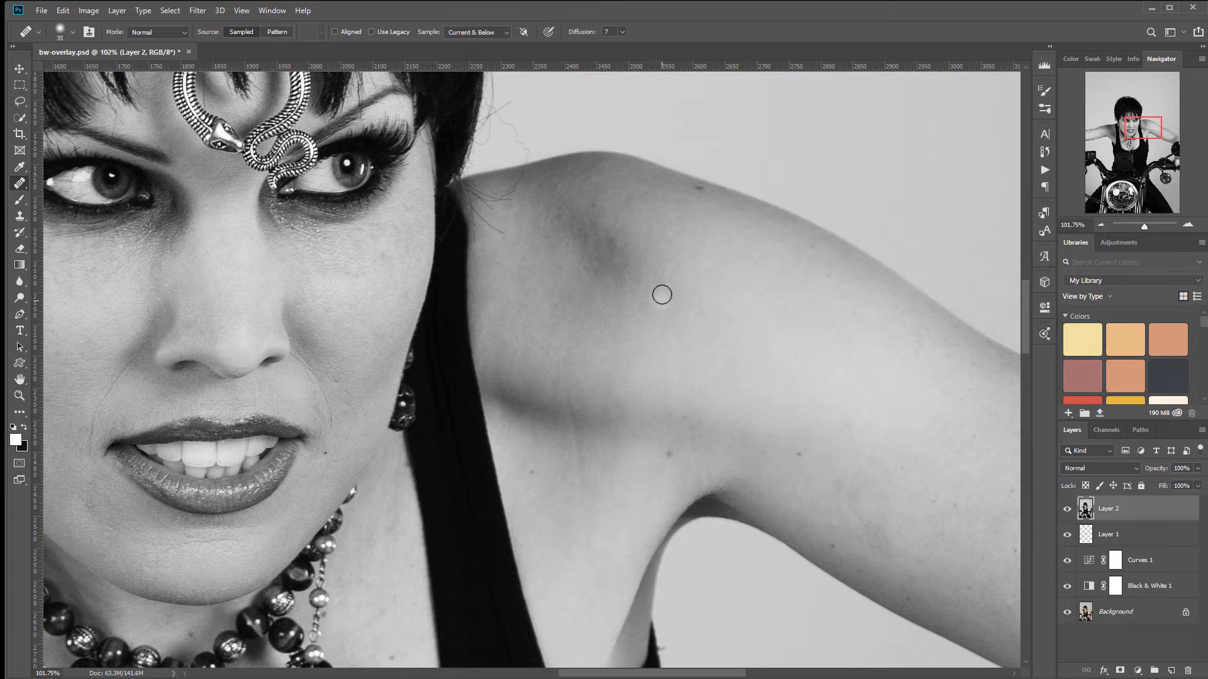
Step: Apply the Dust & Scratches filter to the merged layer with a radius of 6 pixels and threshold 0
click(198, 11)
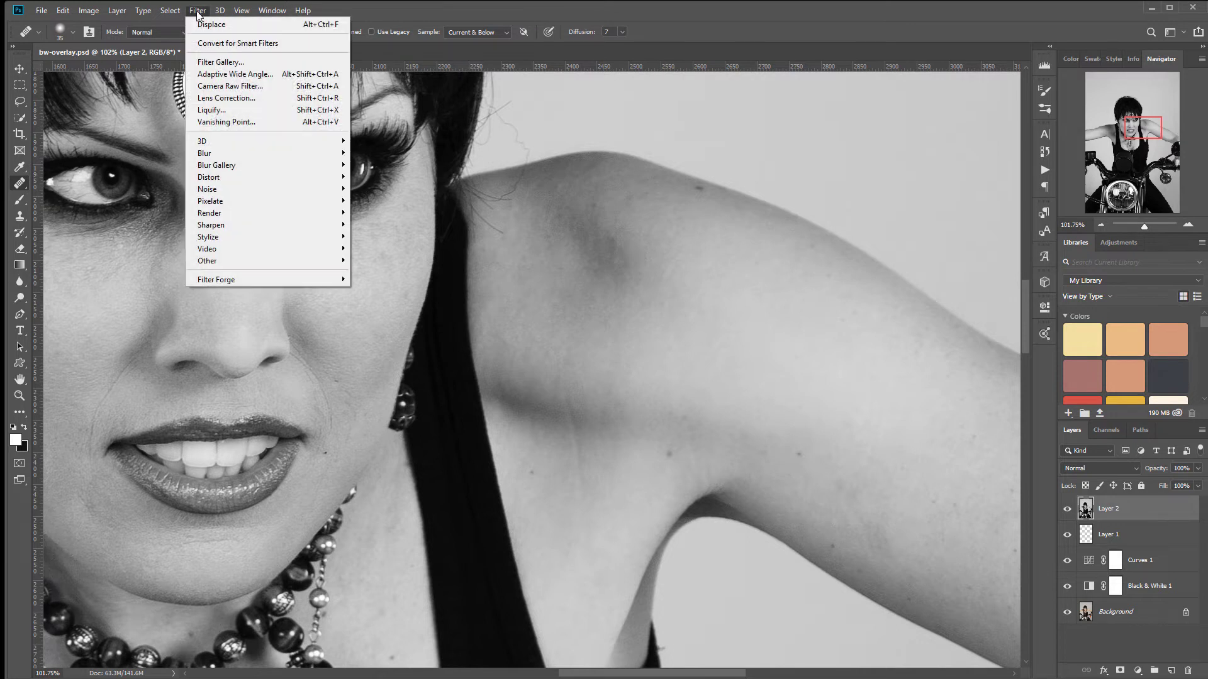
mouse_move(236, 155)
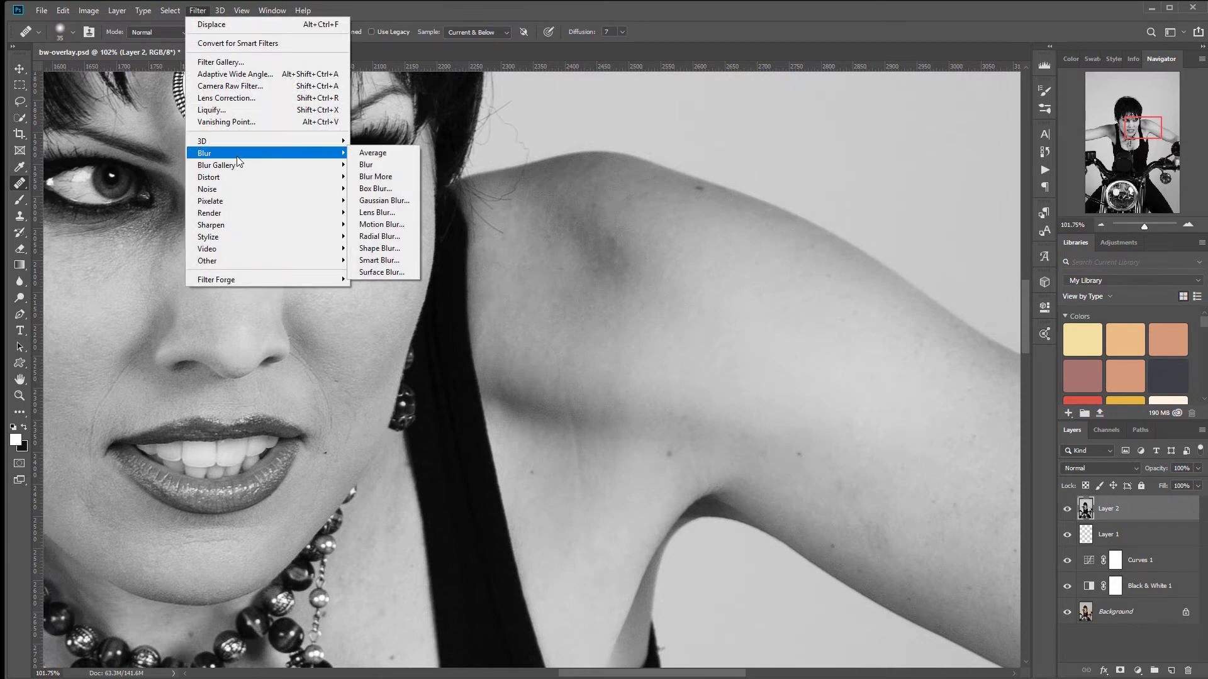
click(386, 176)
click(206, 13)
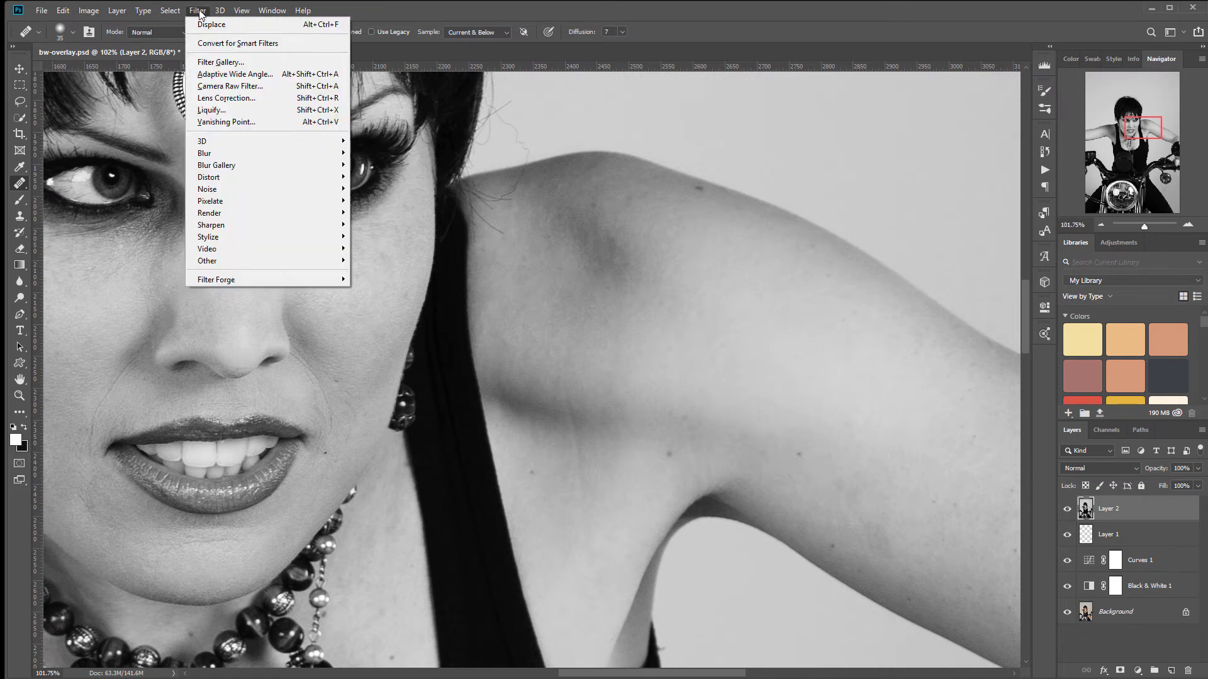
mouse_move(299, 188)
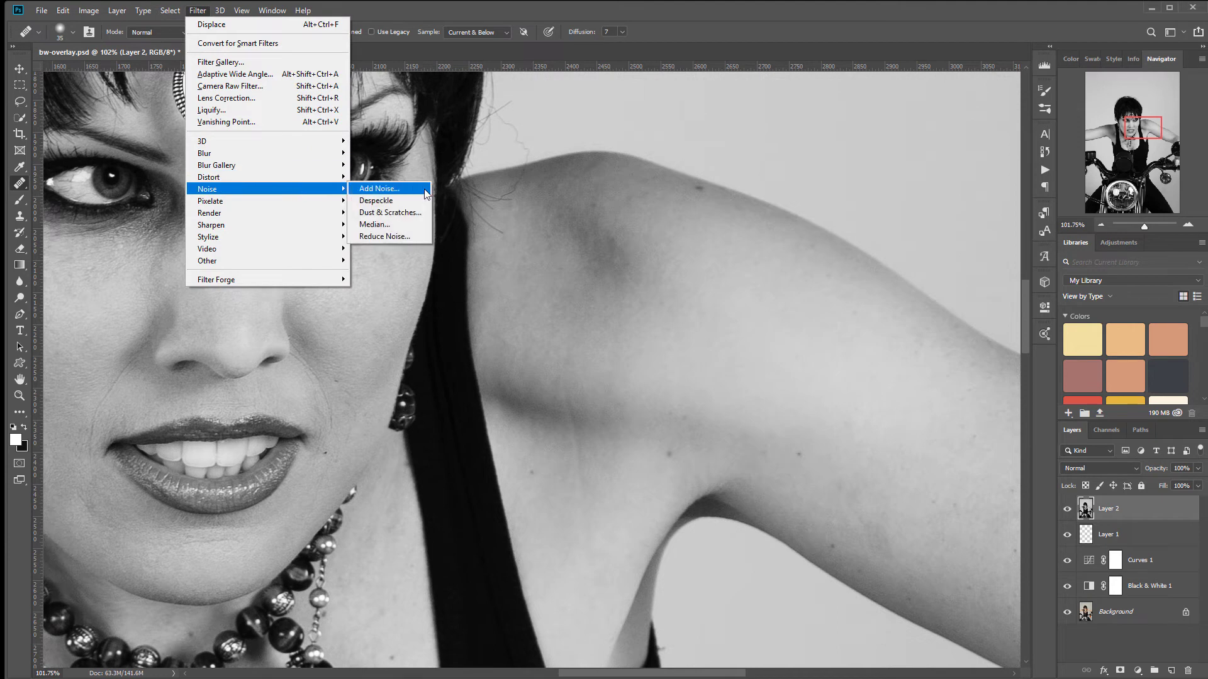
click(396, 212)
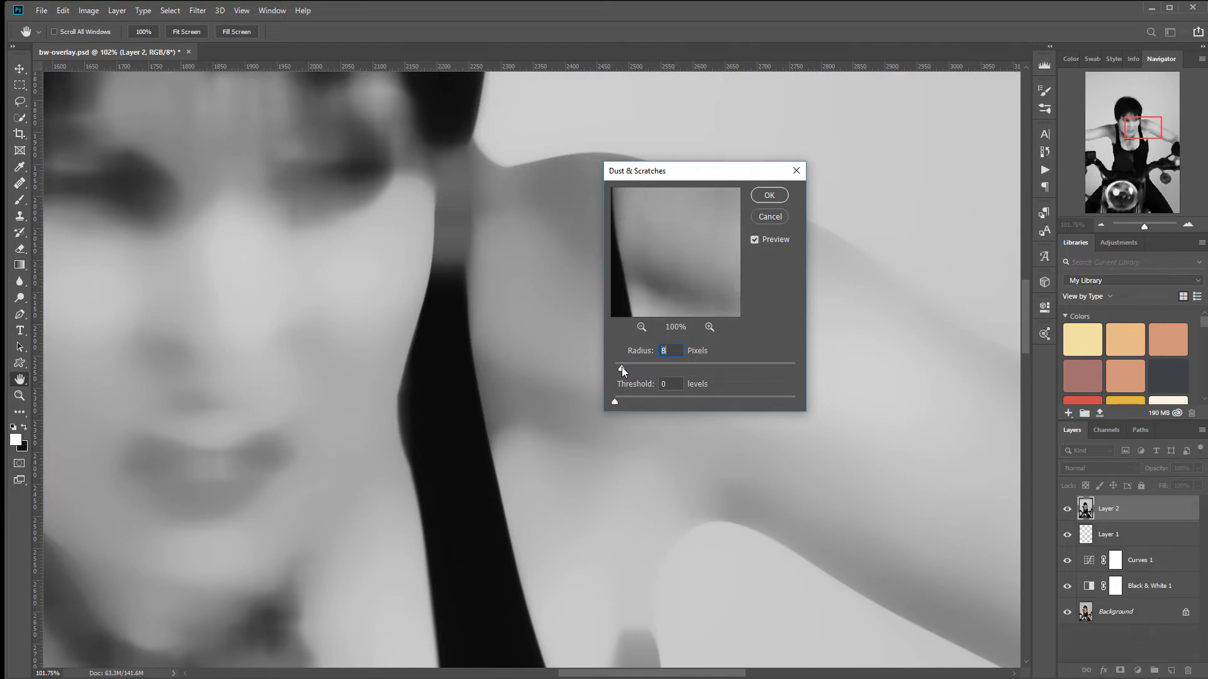
drag(621, 368, 620, 367)
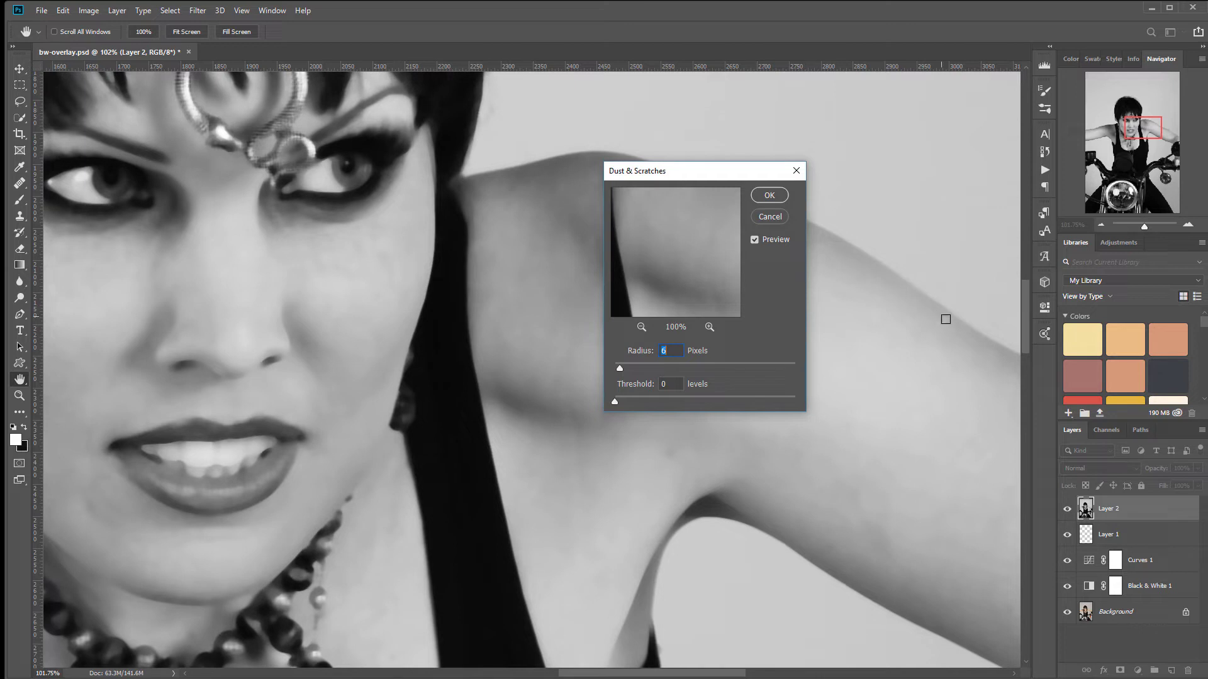
key(Return)
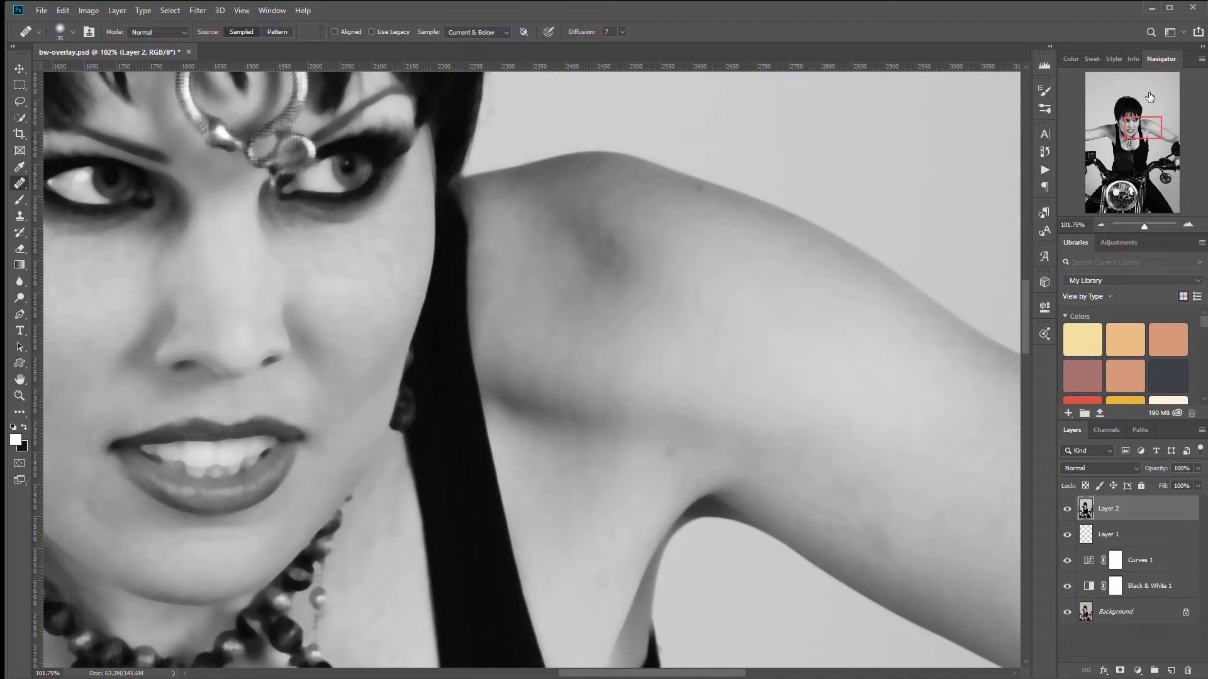
Step: Save the document as bw-overlay.psd with Maximize Compatibility enabled
click(39, 10)
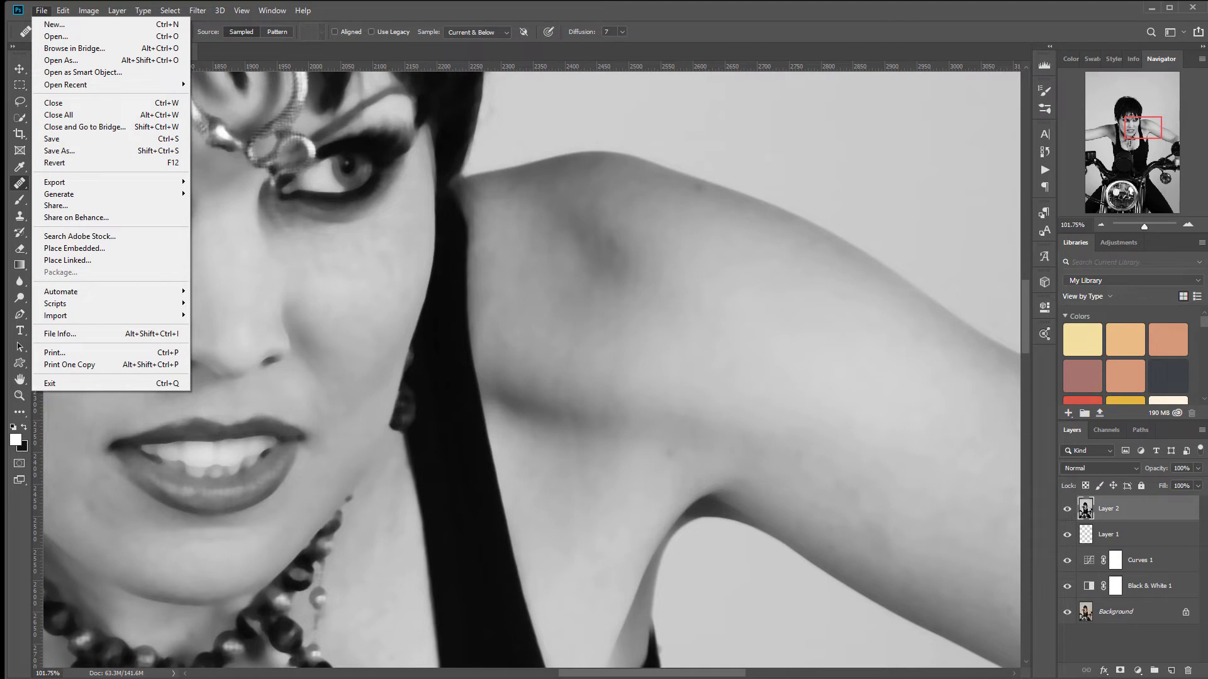
key(shift+ctrl+s)
click(909, 621)
click(631, 344)
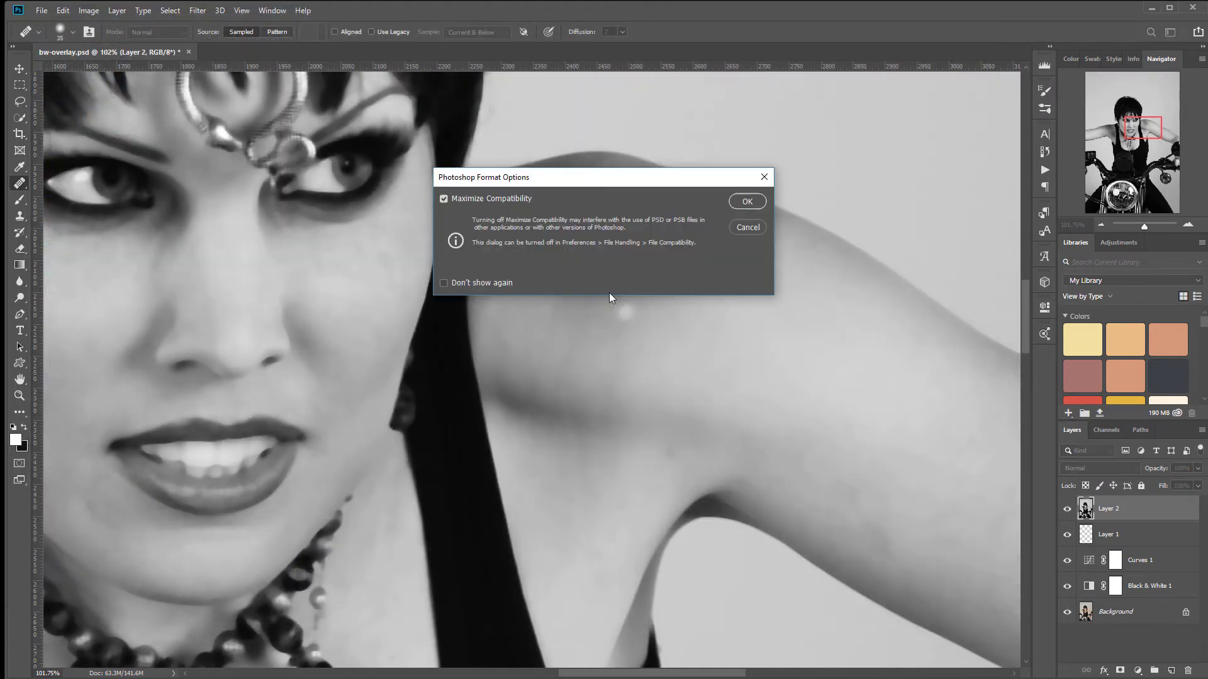
click(748, 201)
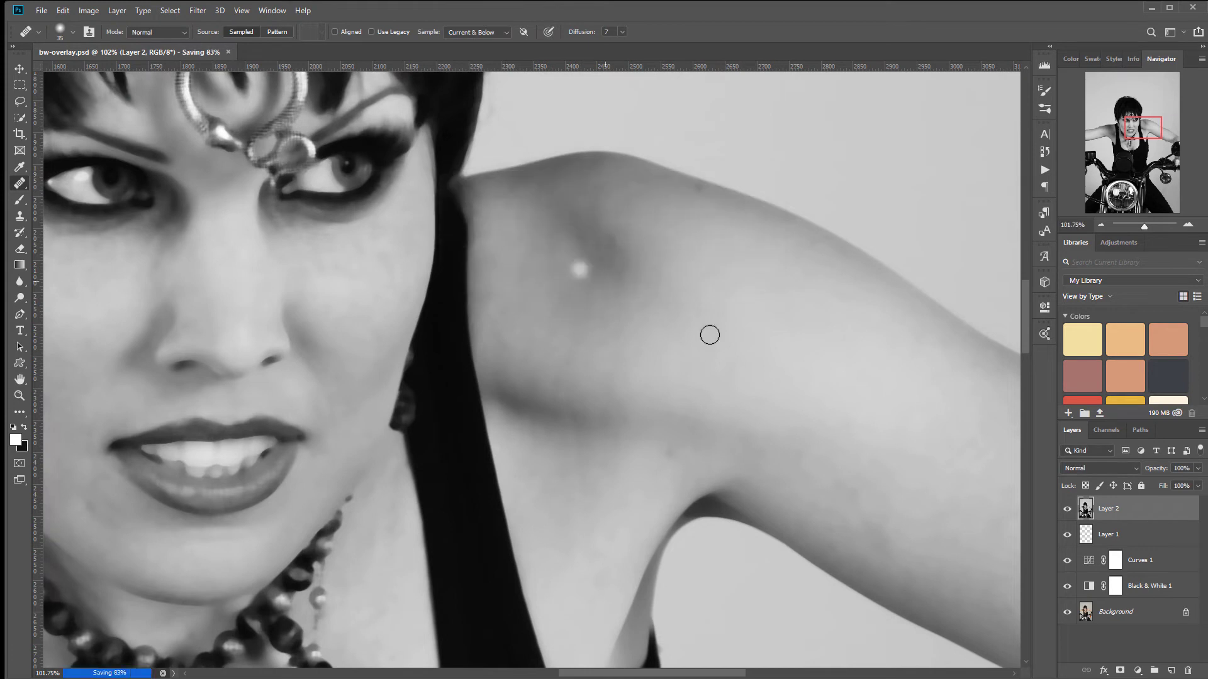
Step: Delete Layer 2, Layer 1, Curves 1 and Black & White 1, keeping only the Background layer
shift+click(1170, 586)
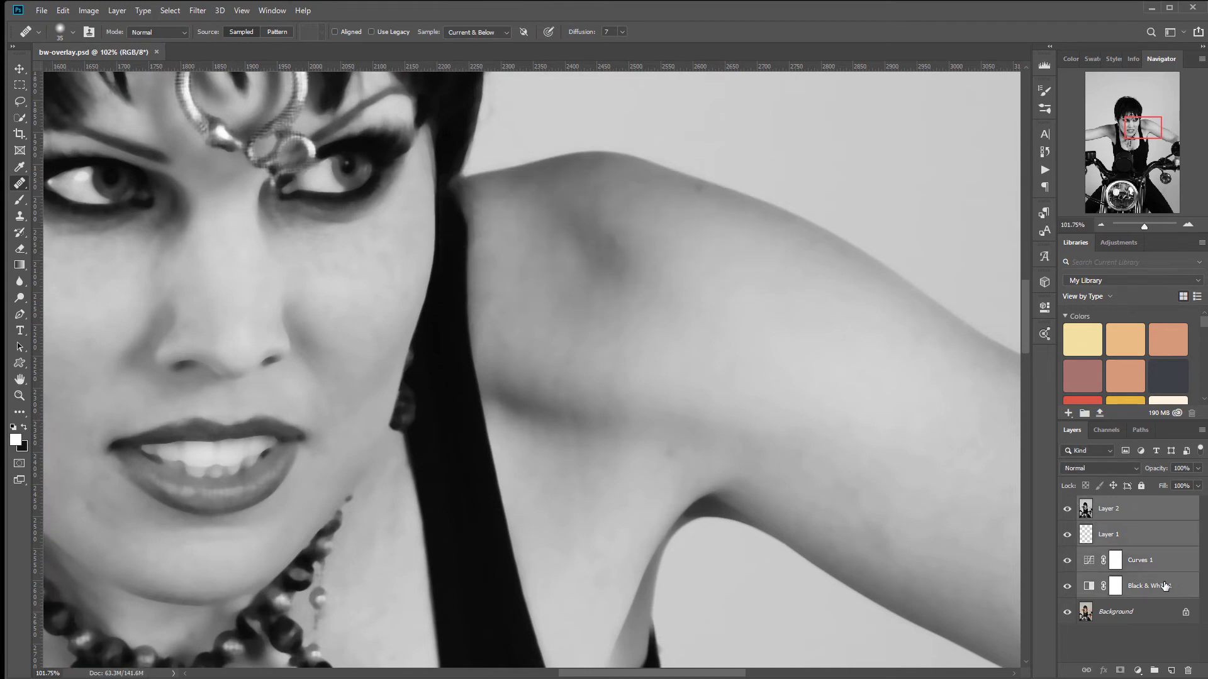
drag(1163, 587, 1187, 671)
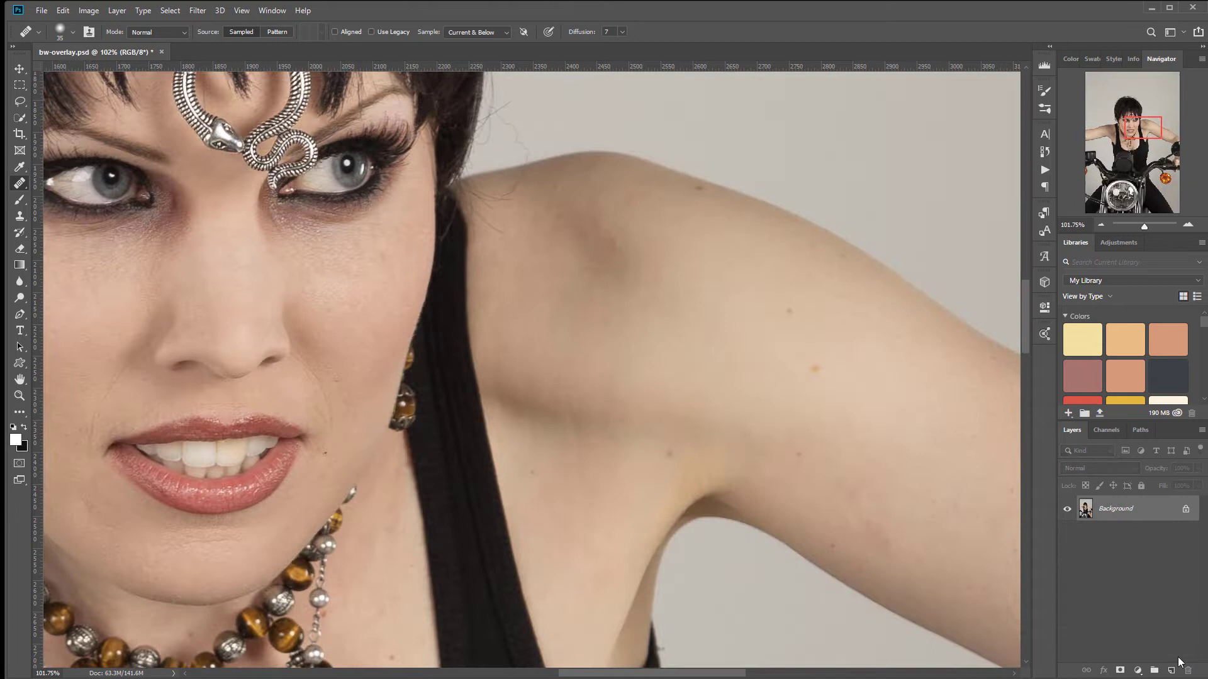
Step: Place the MagicLotusWithProvidenceEye-09 artwork into the document, scale it to about 25% and move it over the arm at the image's left side
scroll(490, 271, down, 8)
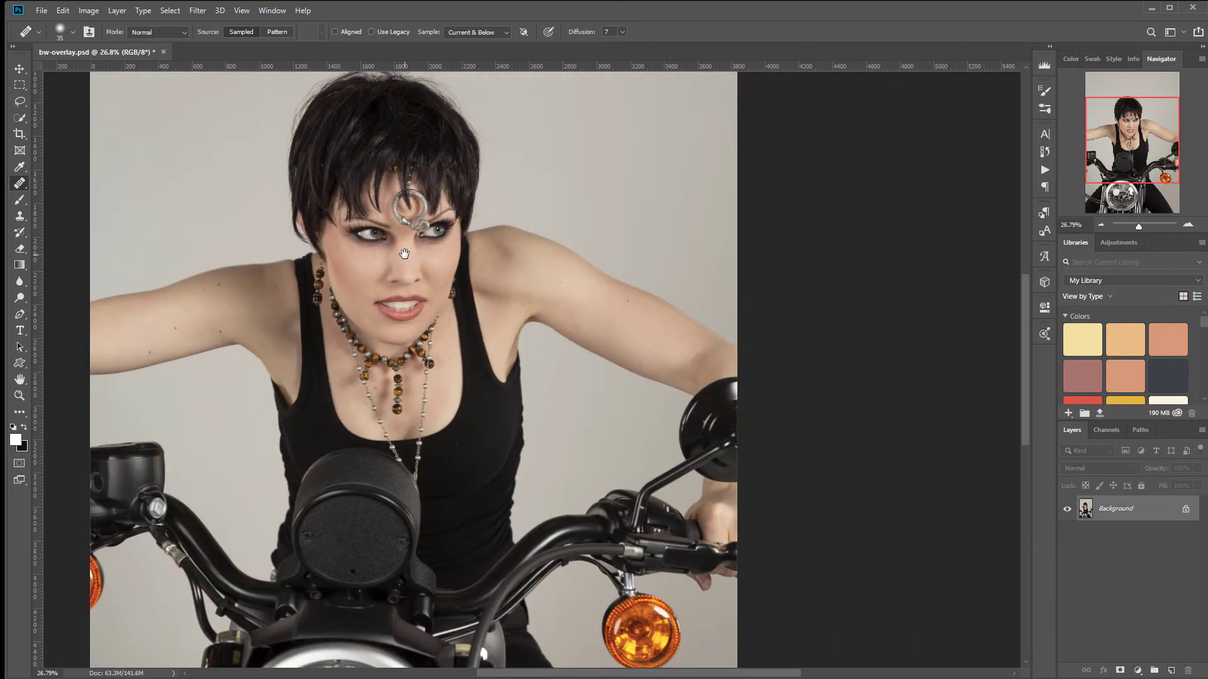
drag(404, 253, 547, 342)
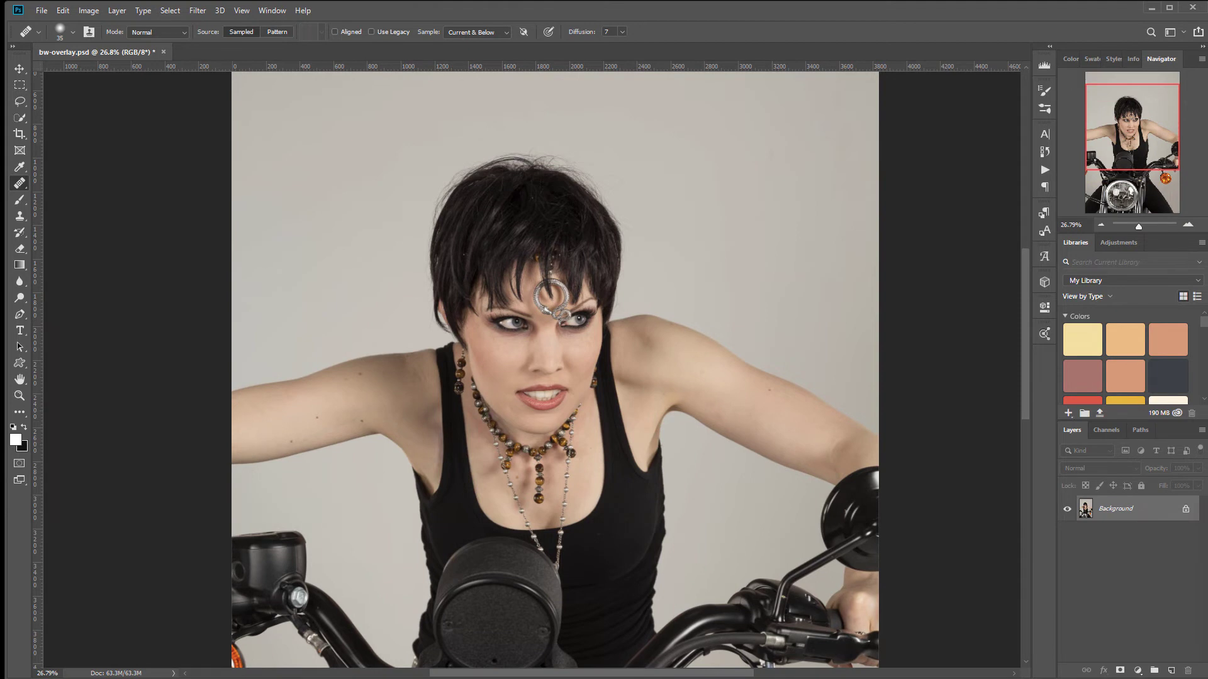
drag(387, 367, 387, 368)
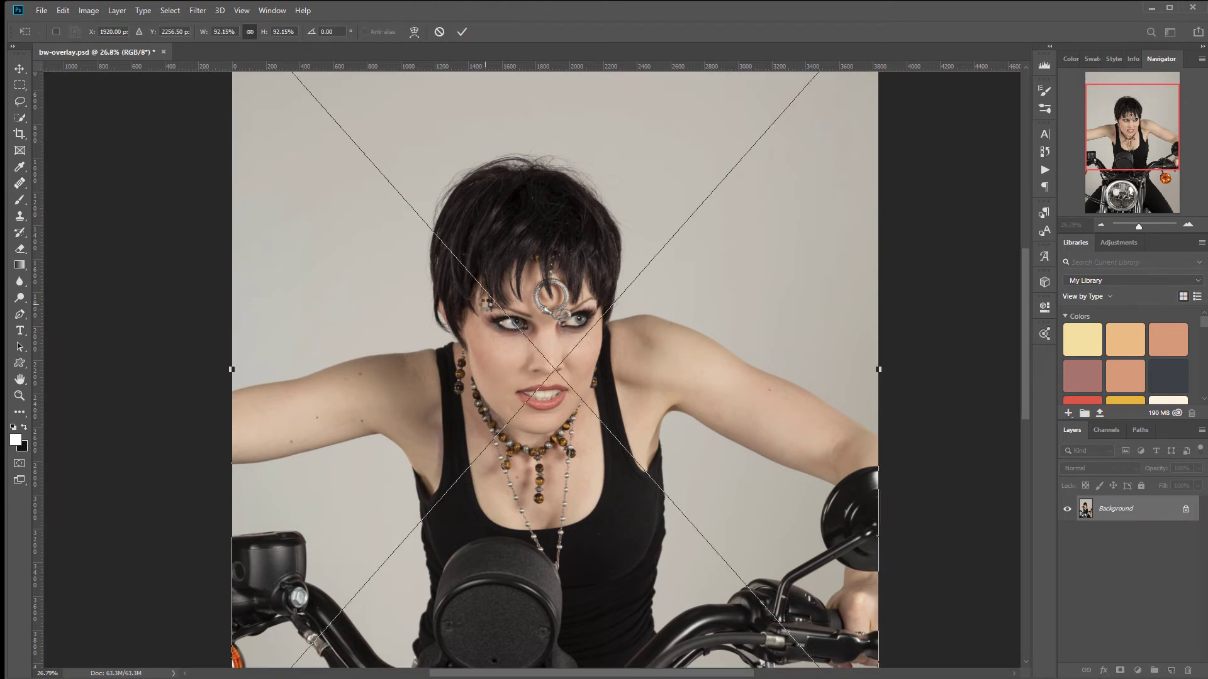
scroll(516, 348, down, 3)
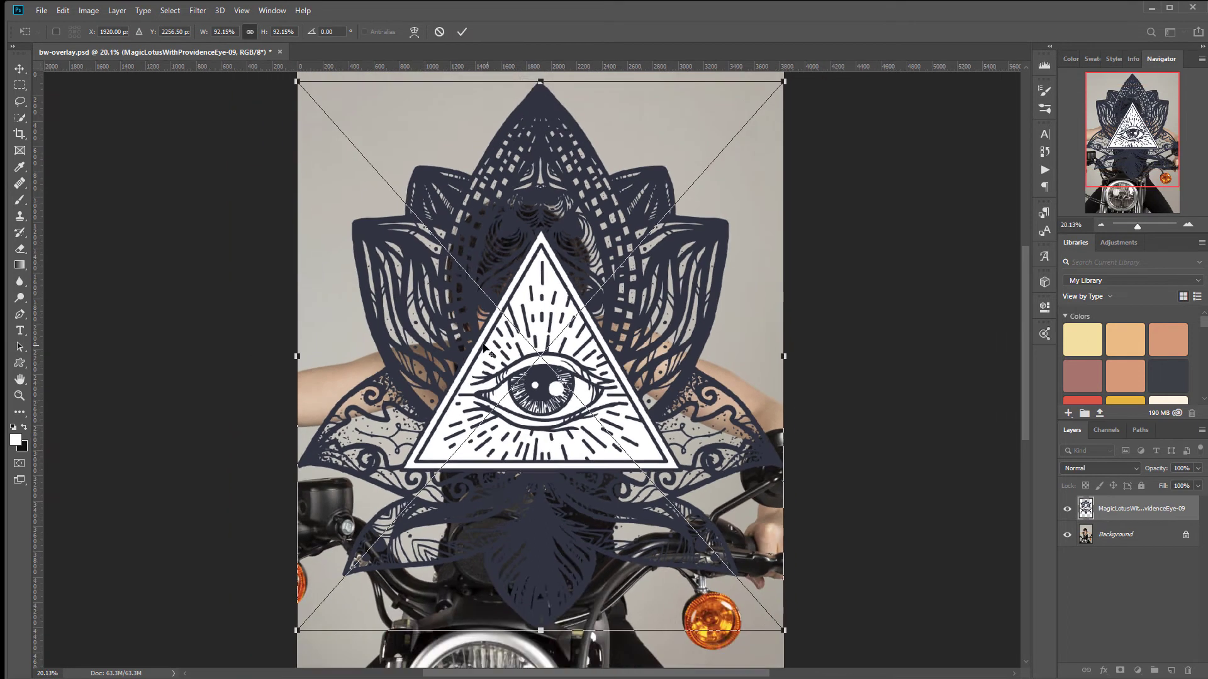
drag(730, 128, 412, 415)
drag(423, 491, 410, 333)
Step: Scale the lotus artwork to about 9.45%, rotate it about 75 degrees on the upper arm and commit the placement
scroll(409, 333, up, 5)
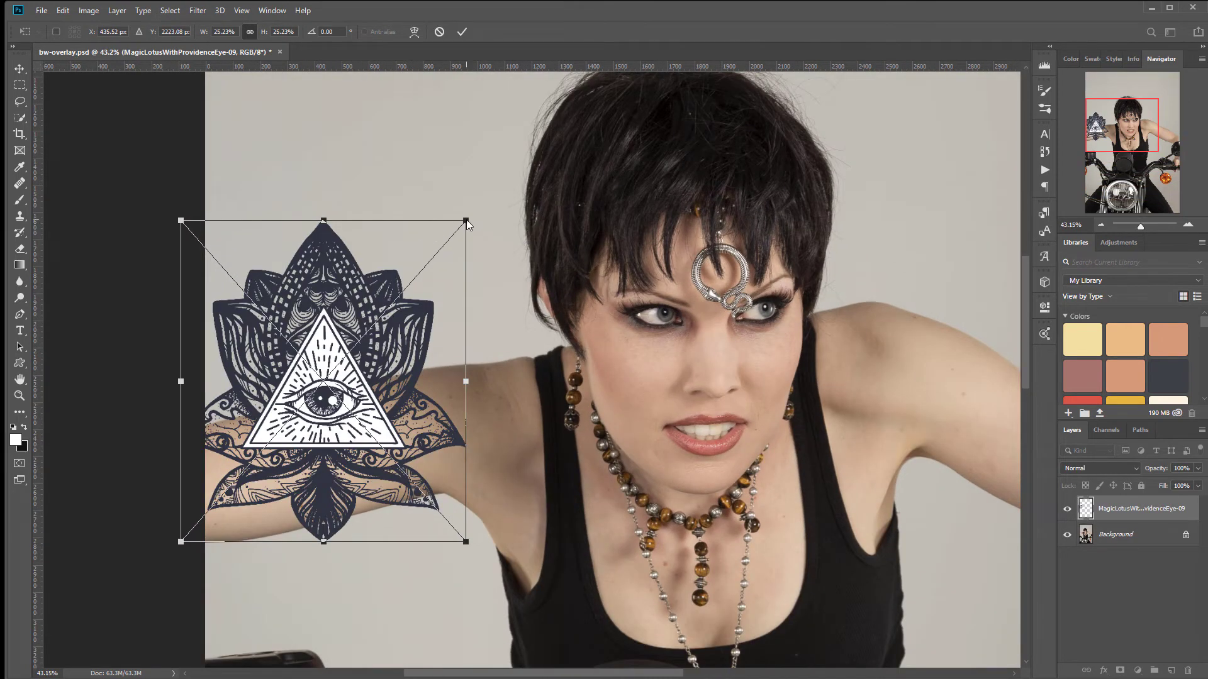
drag(469, 217, 393, 366)
drag(401, 321, 402, 388)
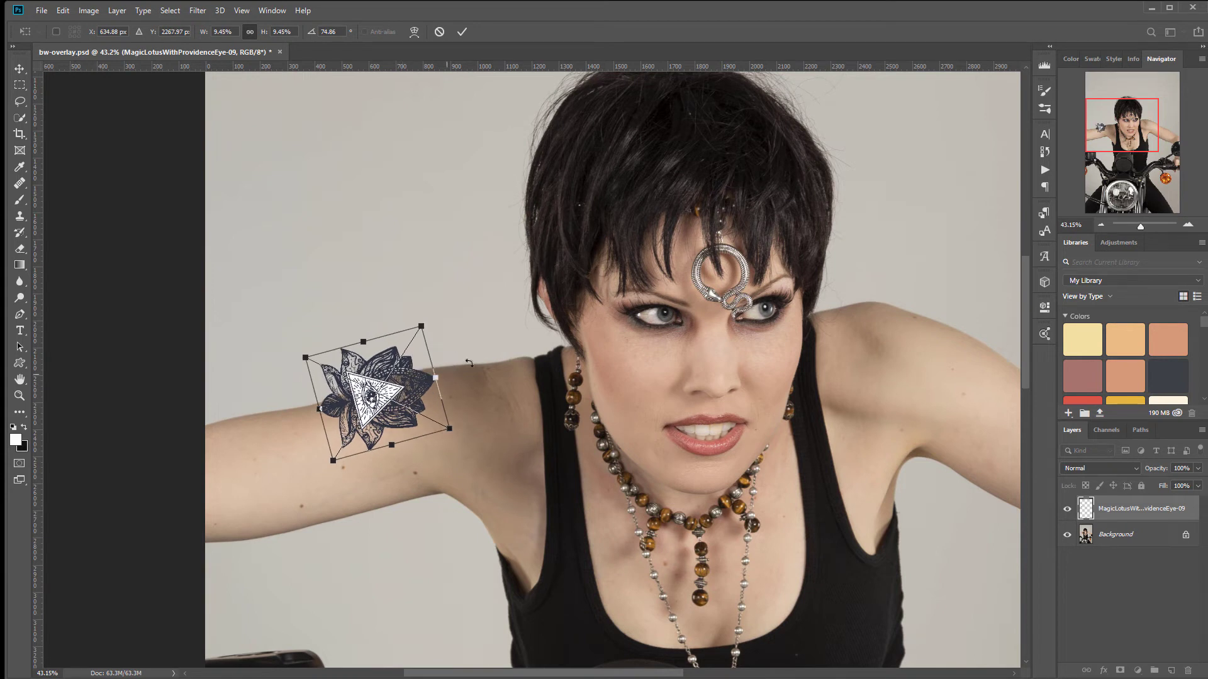
key(Return)
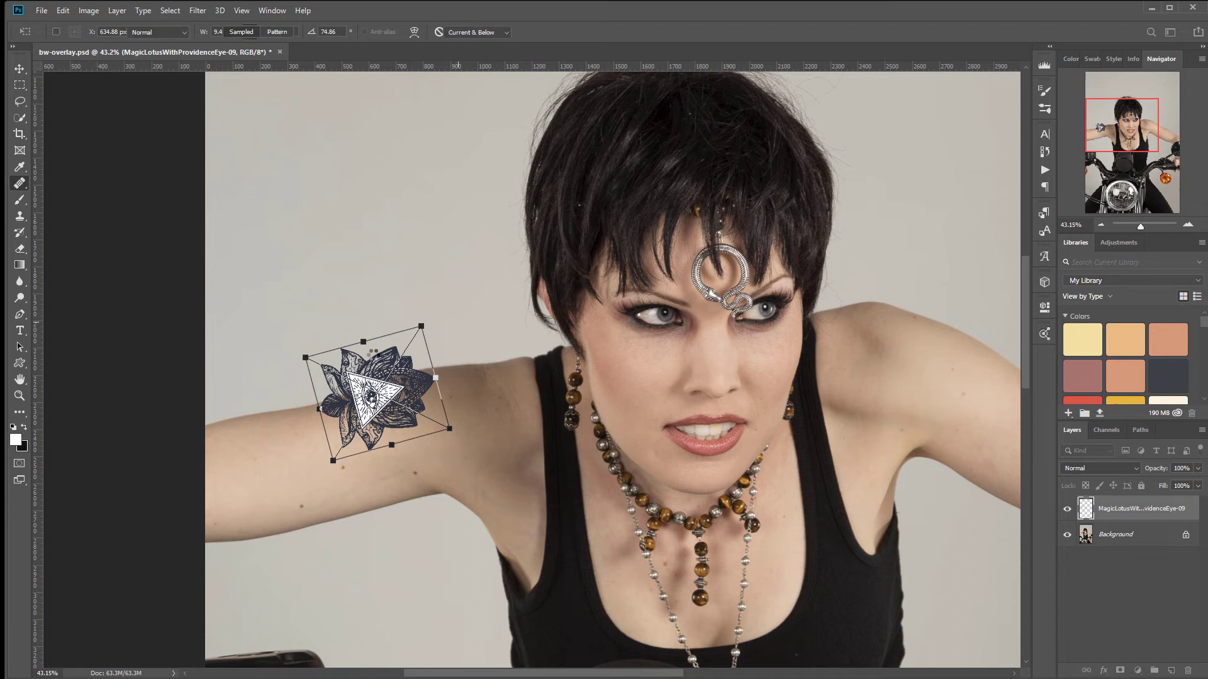
key(j)
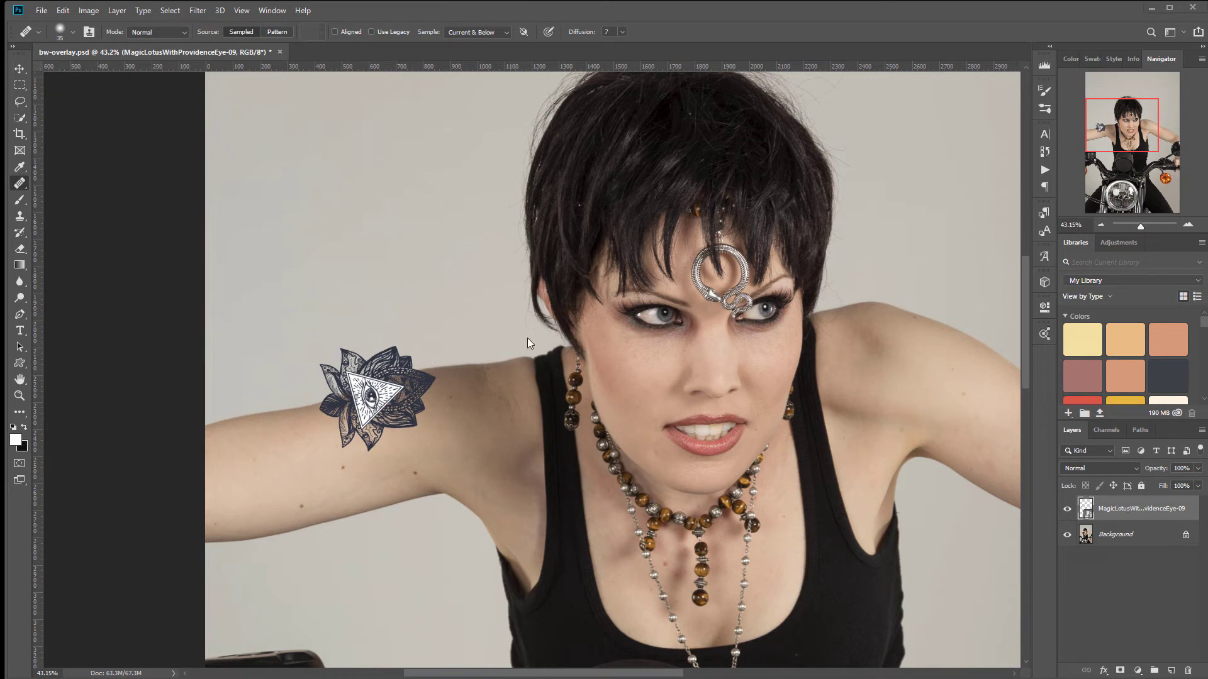
Step: Set the lotus layer's blend mode to Multiply
click(1126, 471)
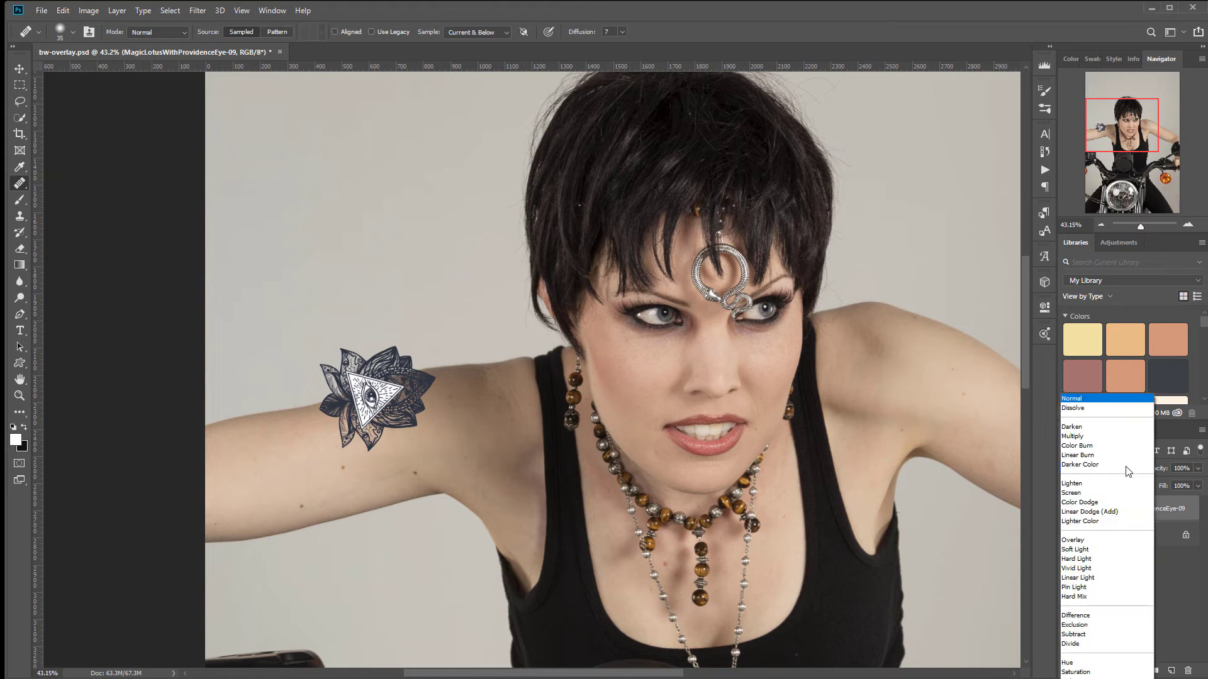
click(1073, 436)
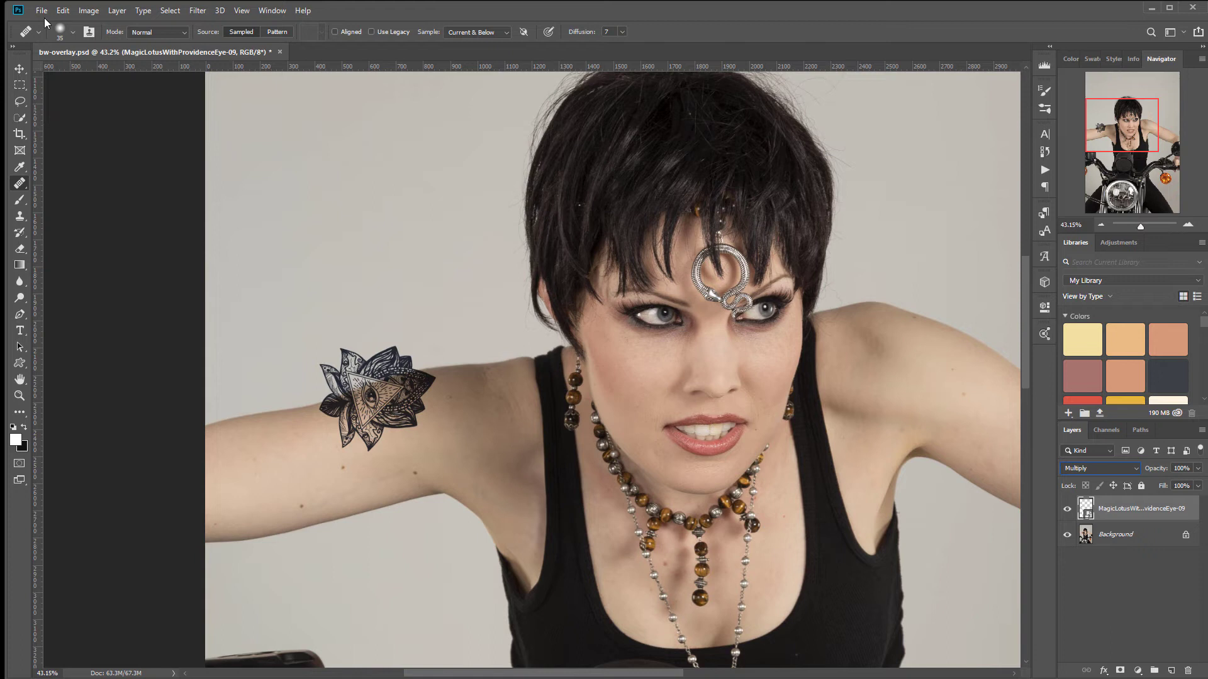
Step: Apply the Displace filter to the lotus layer with scales of 15, Stretch To Fit and Repeat Edge Pixels, using bw-overlay.psd as the map
click(197, 11)
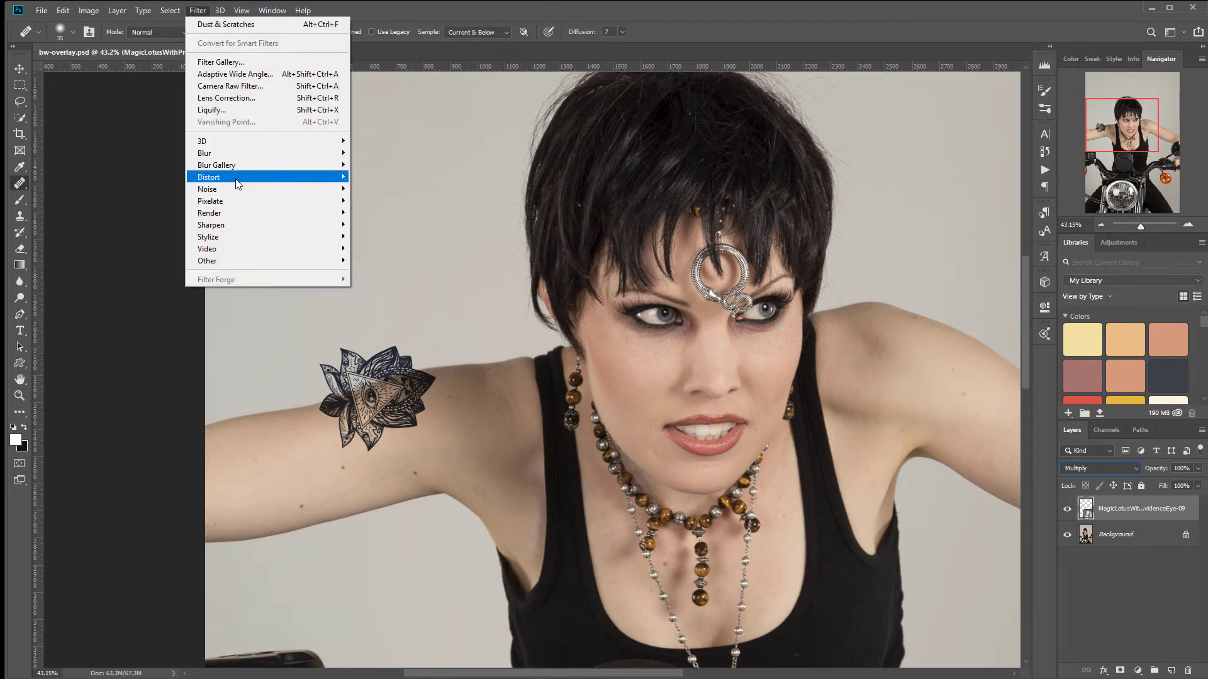
mouse_move(284, 176)
click(376, 177)
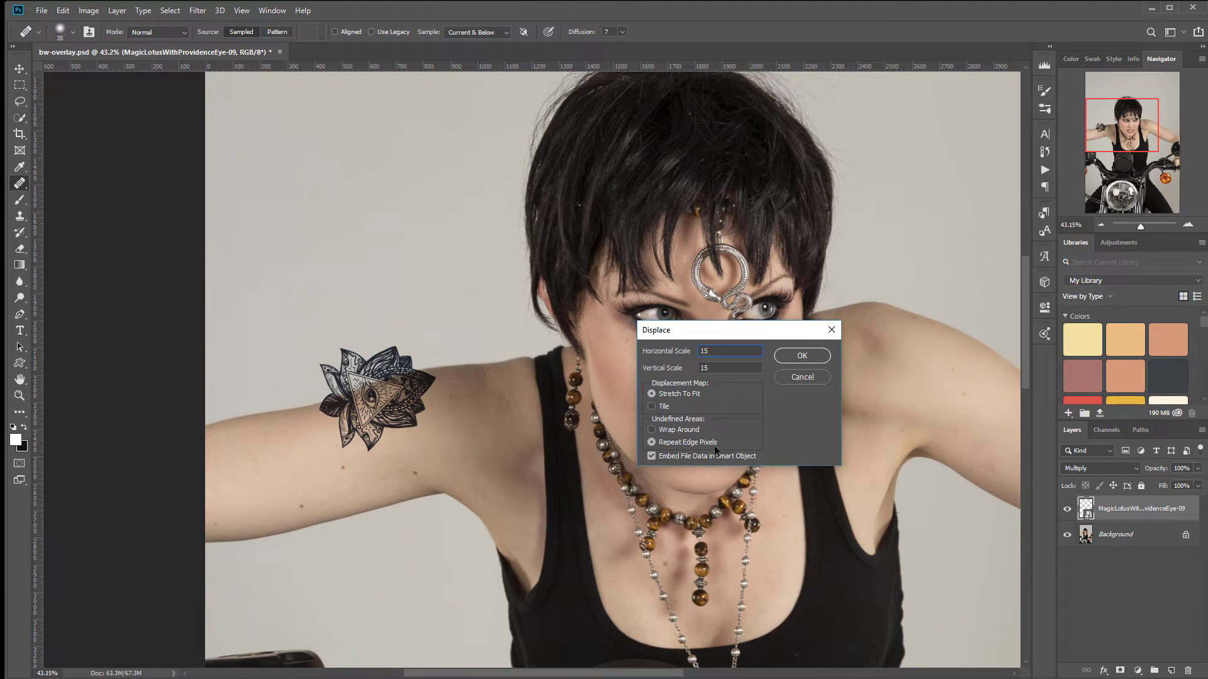
click(802, 357)
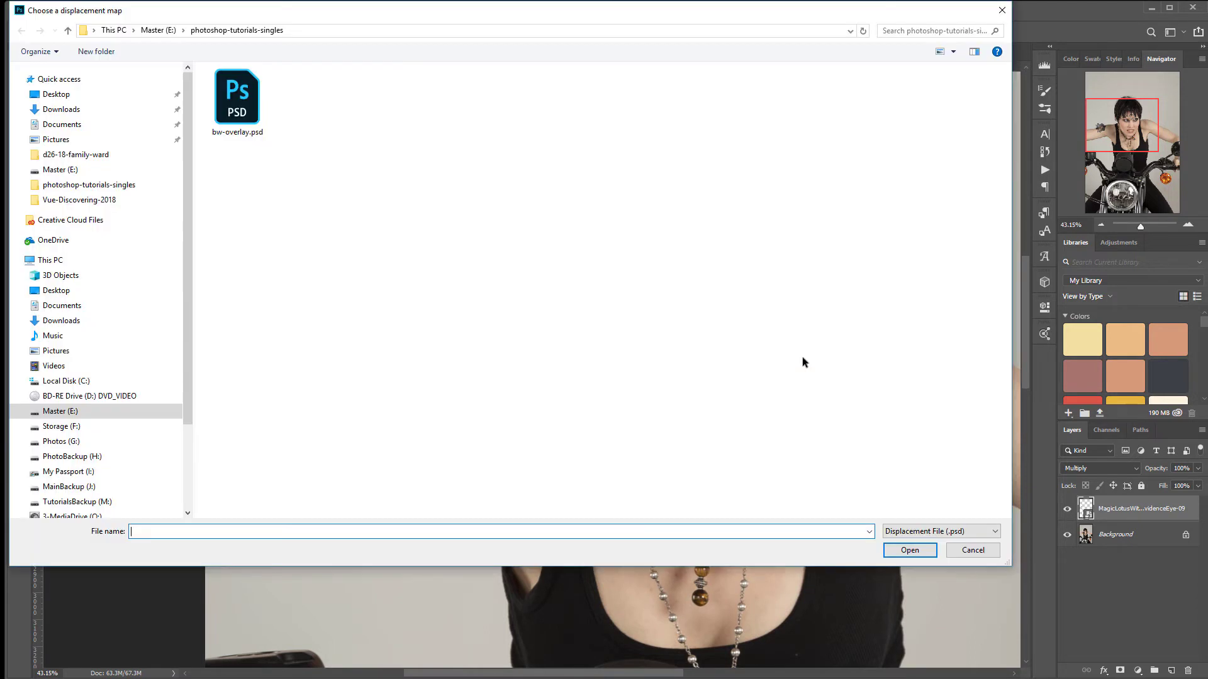
click(234, 118)
double_click(234, 118)
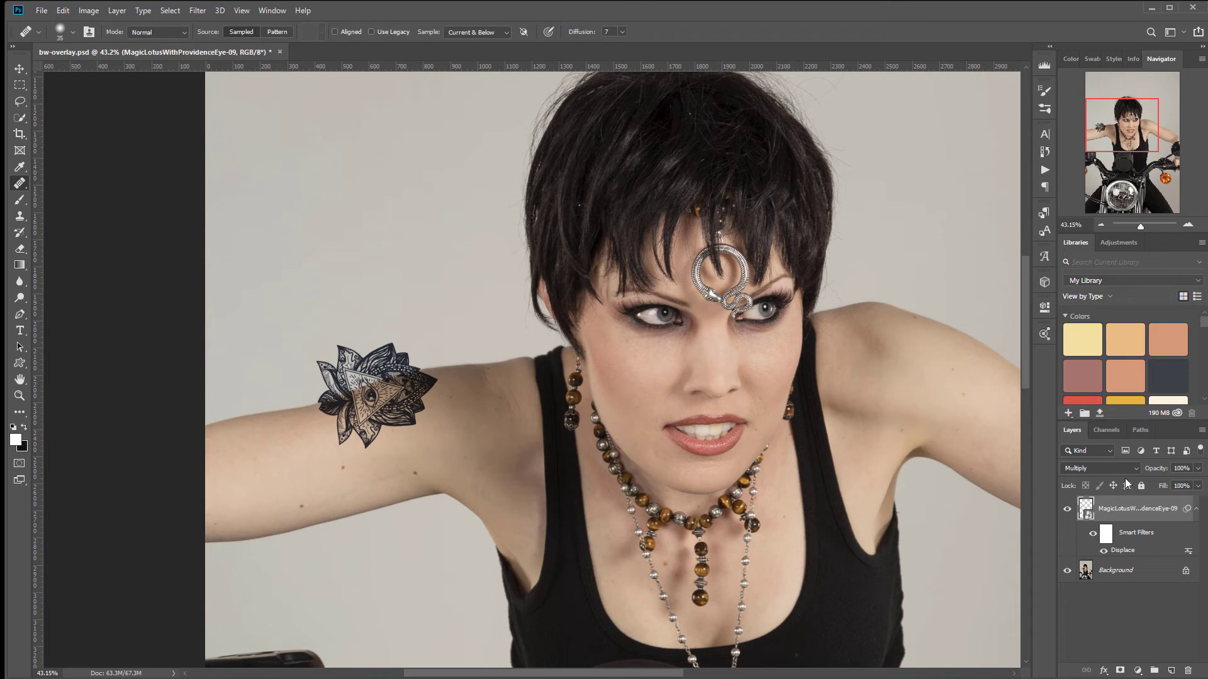
Step: Add a layer mask to the lotus tattoo layer
scroll(348, 389, up, 5)
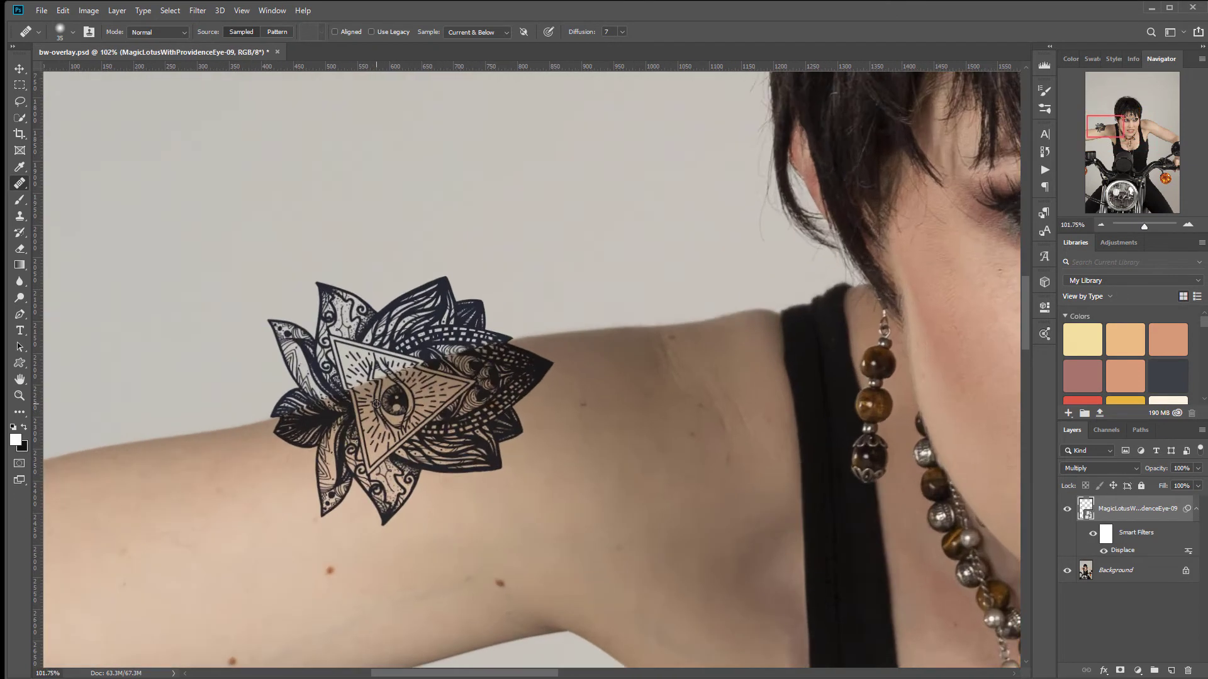
scroll(373, 394, up, 1)
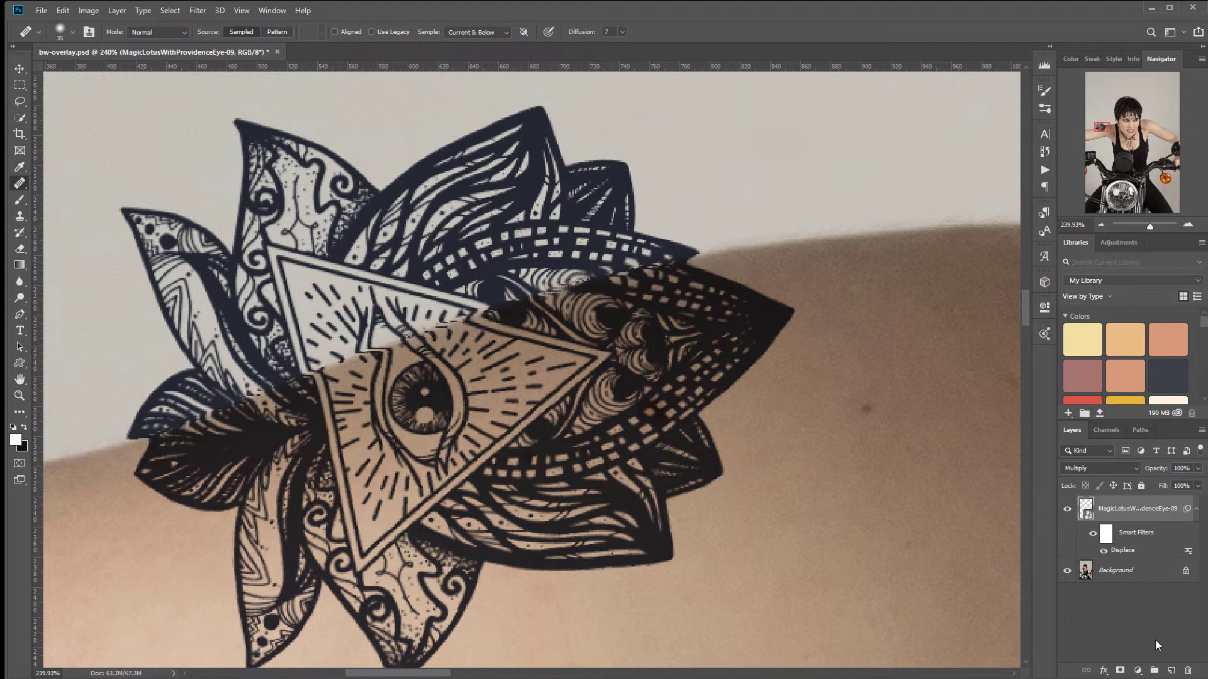
click(1120, 670)
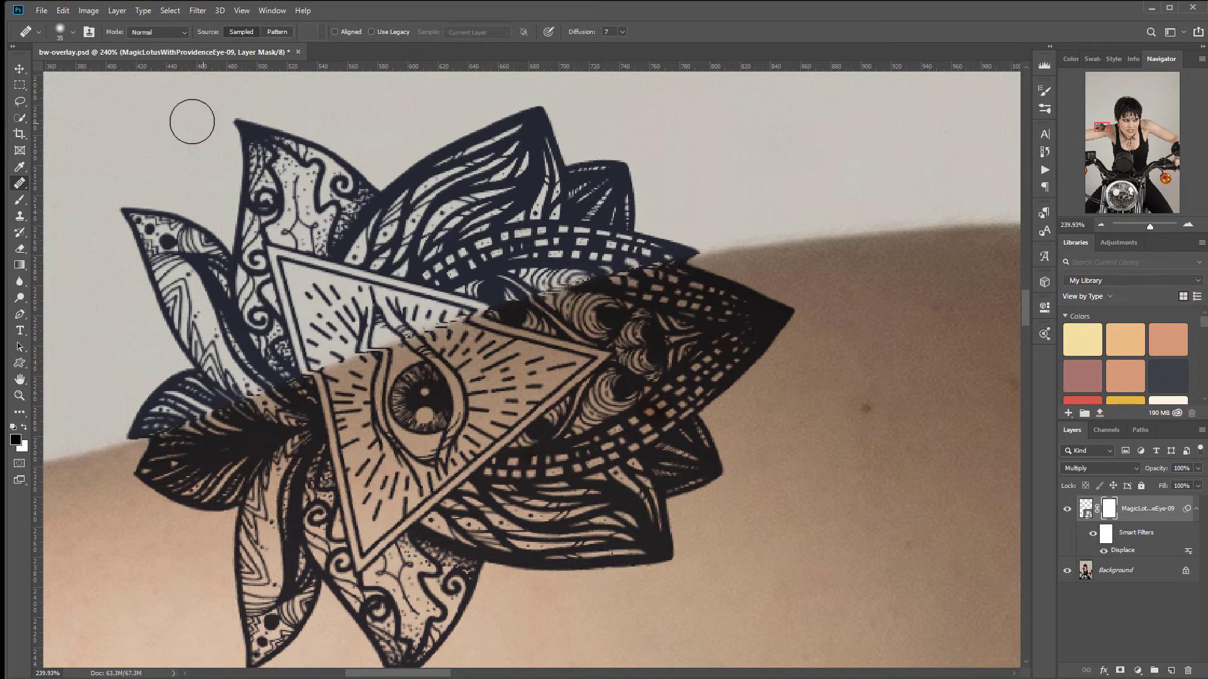
Step: Mask out the tattoo parts extending beyond the arm's upper edge with a black Hard Round brush at 100% opacity
click(20, 199)
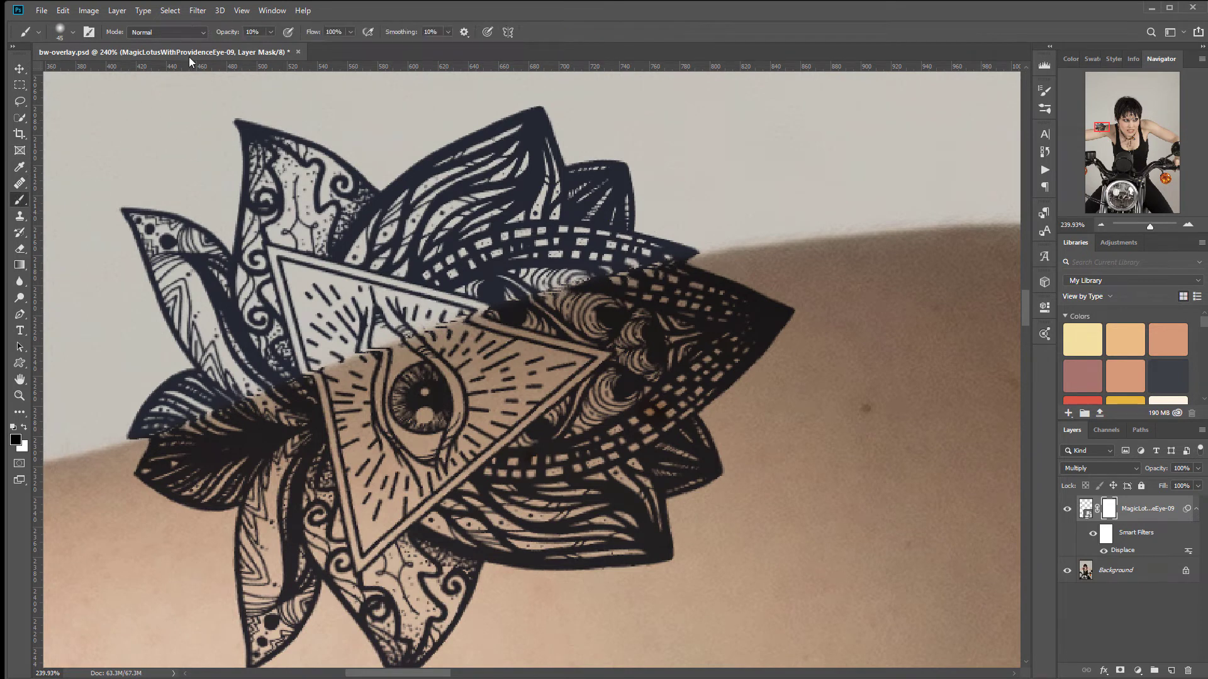
drag(303, 46, 363, 44)
right_click(252, 173)
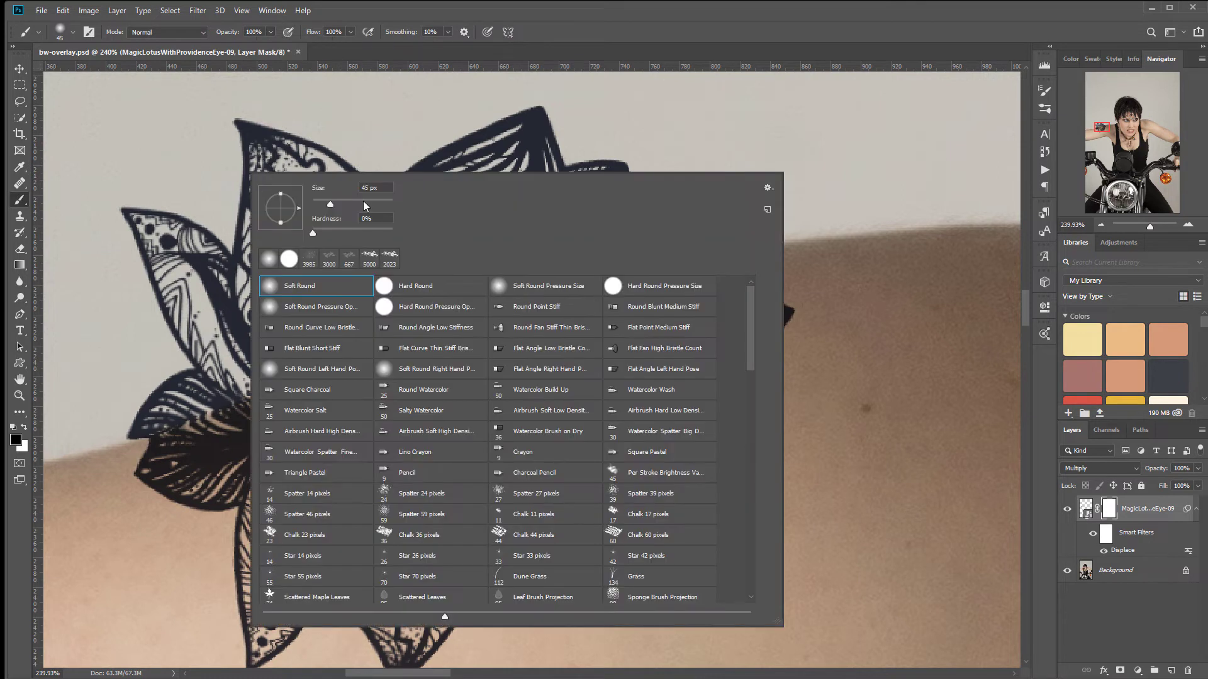
click(429, 294)
click(173, 178)
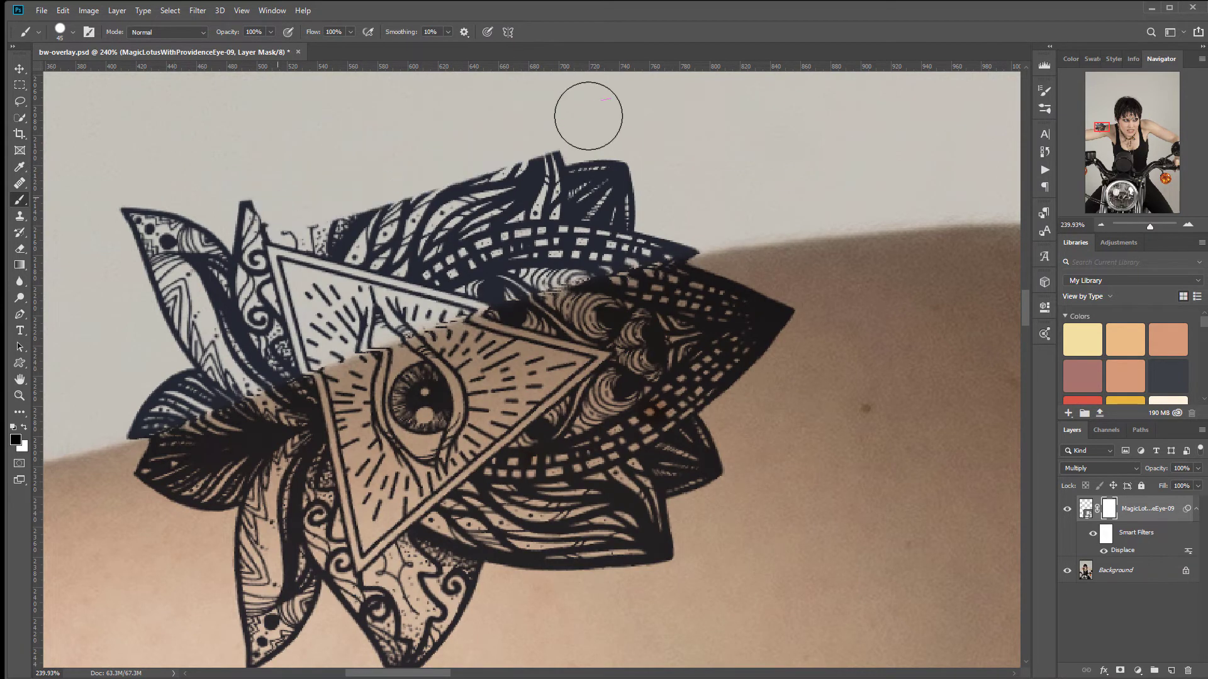
mouse_move(240, 254)
mouse_down()
mouse_move(142, 290)
mouse_move(224, 212)
mouse_move(160, 246)
mouse_move(747, 133)
mouse_move(288, 274)
mouse_move(171, 254)
mouse_move(137, 207)
mouse_move(161, 324)
mouse_move(424, 259)
mouse_move(526, 217)
mouse_move(710, 199)
mouse_move(509, 246)
mouse_move(132, 395)
mouse_up()
scroll(227, 411, up, 4)
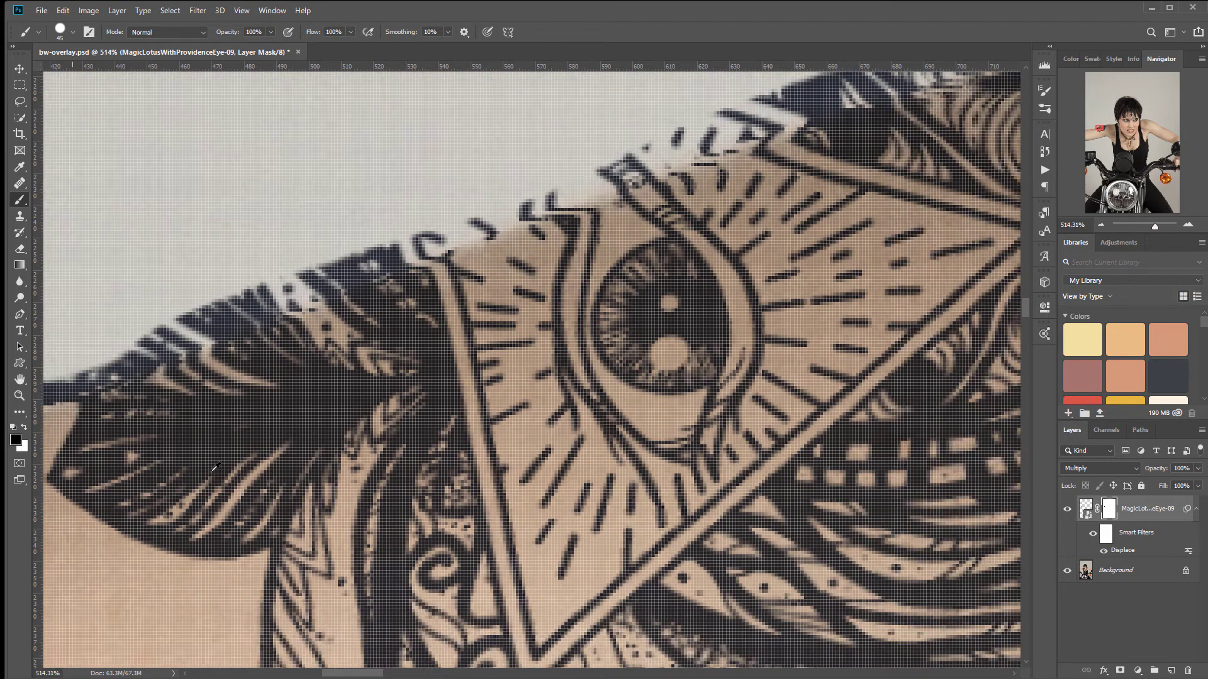
drag(227, 411, 429, 463)
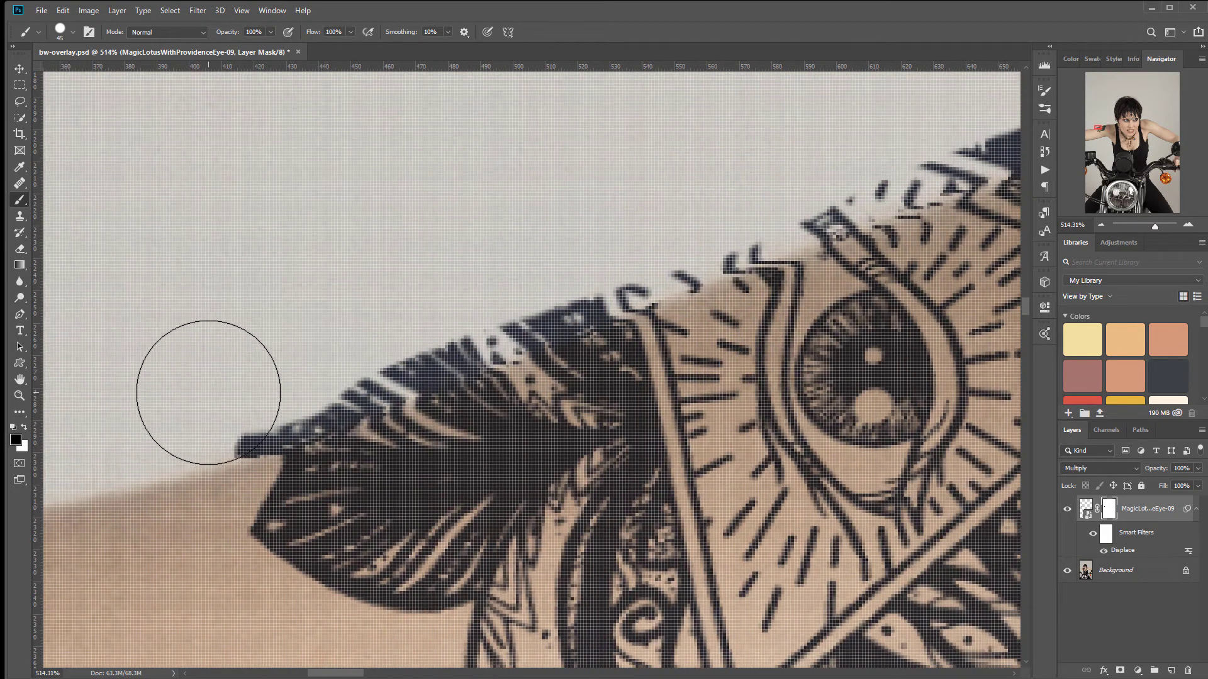
mouse_move(275, 369)
mouse_down()
mouse_move(458, 283)
mouse_move(696, 208)
mouse_move(668, 214)
mouse_up()
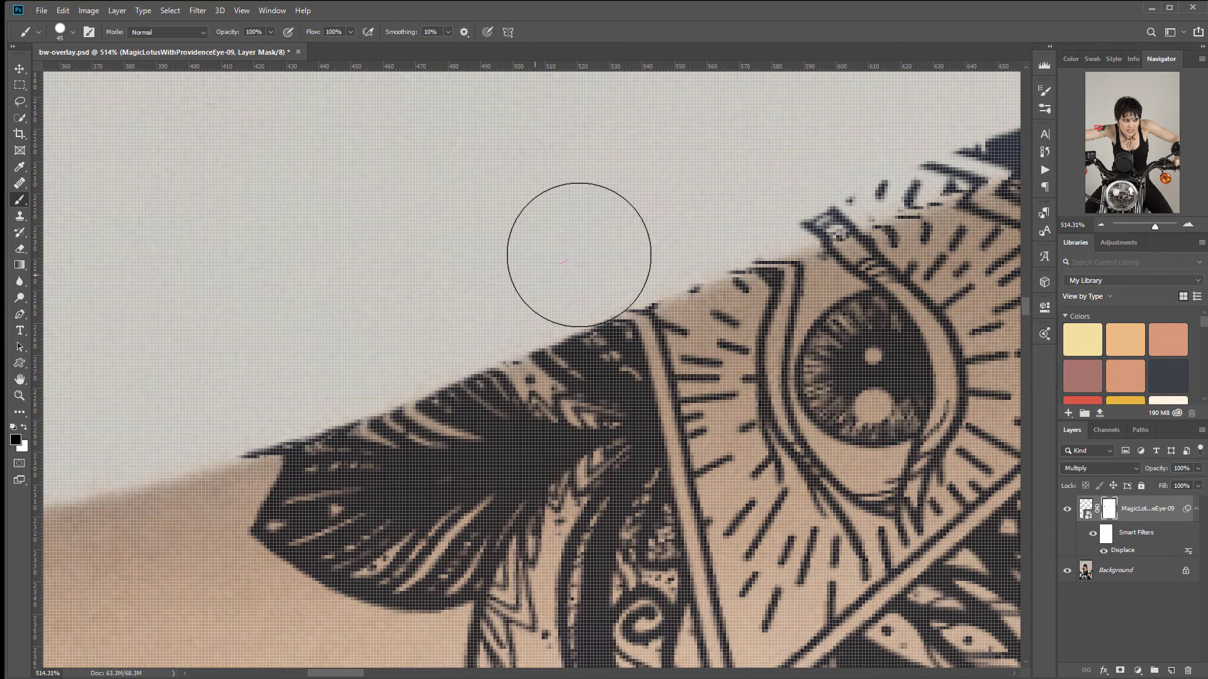
drag(653, 215, 82, 407)
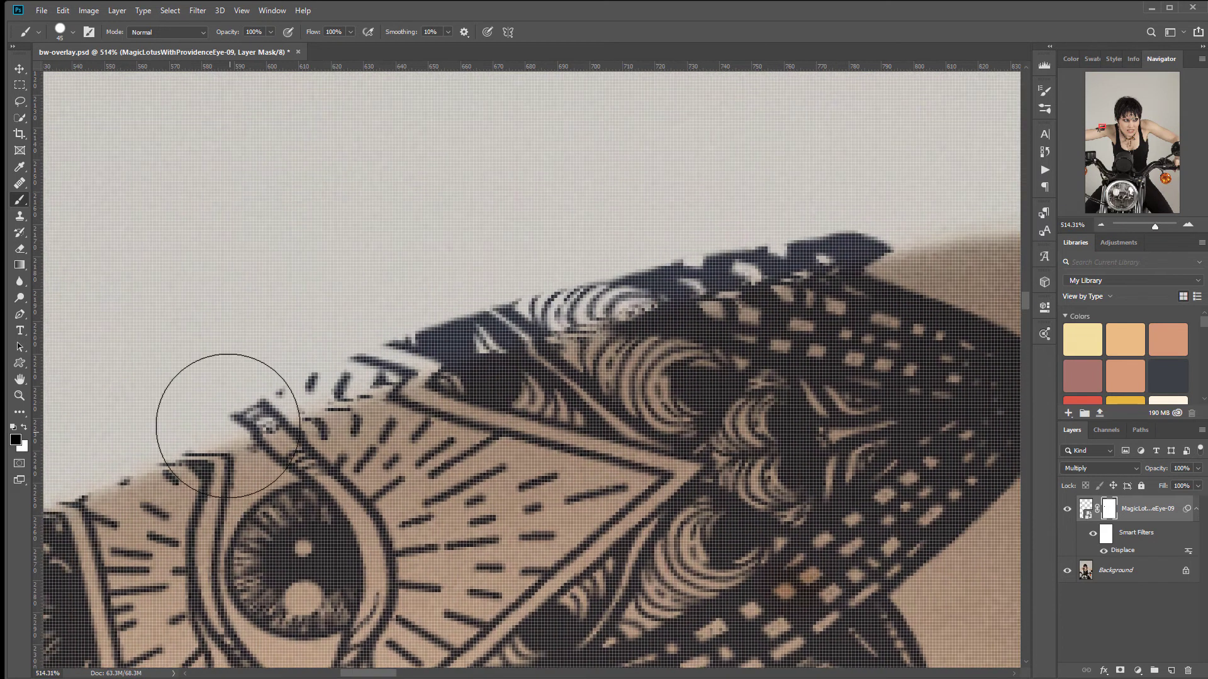
mouse_move(162, 380)
mouse_down()
mouse_move(283, 323)
mouse_move(639, 215)
mouse_move(739, 210)
mouse_move(885, 172)
mouse_up()
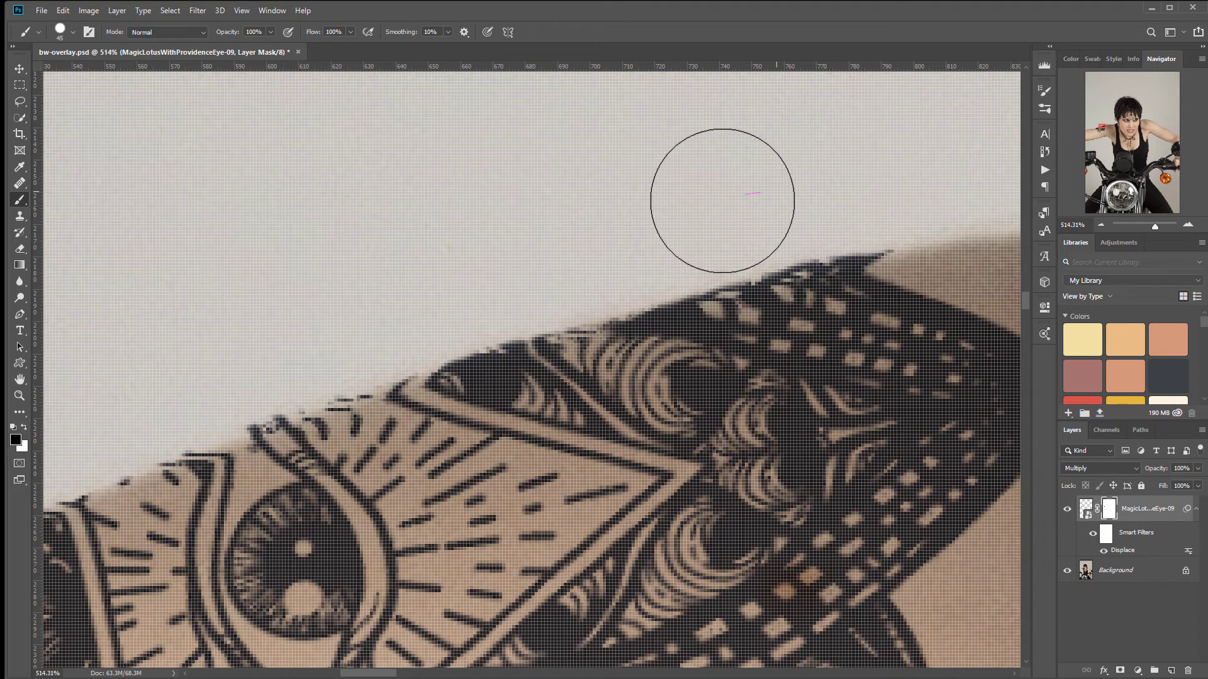
Step: Soften the masked tattoo edge along the arm's upper contour with a 45 px Soft Round brush at 8% opacity
right_click(366, 280)
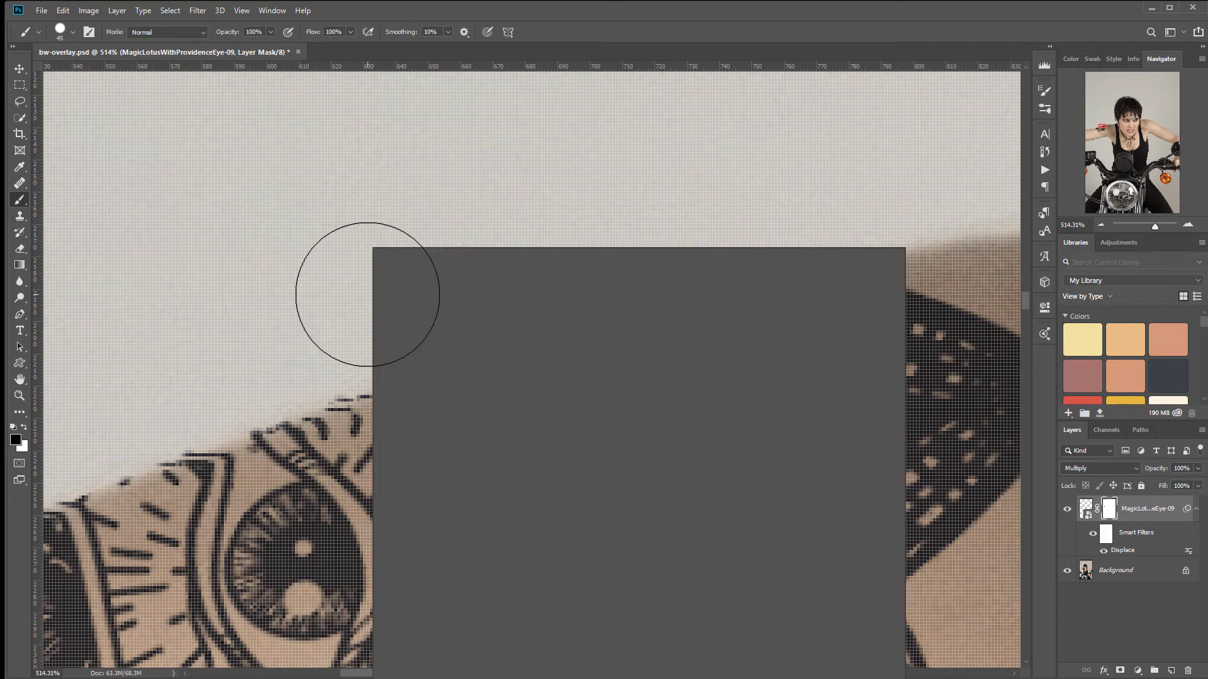
click(445, 370)
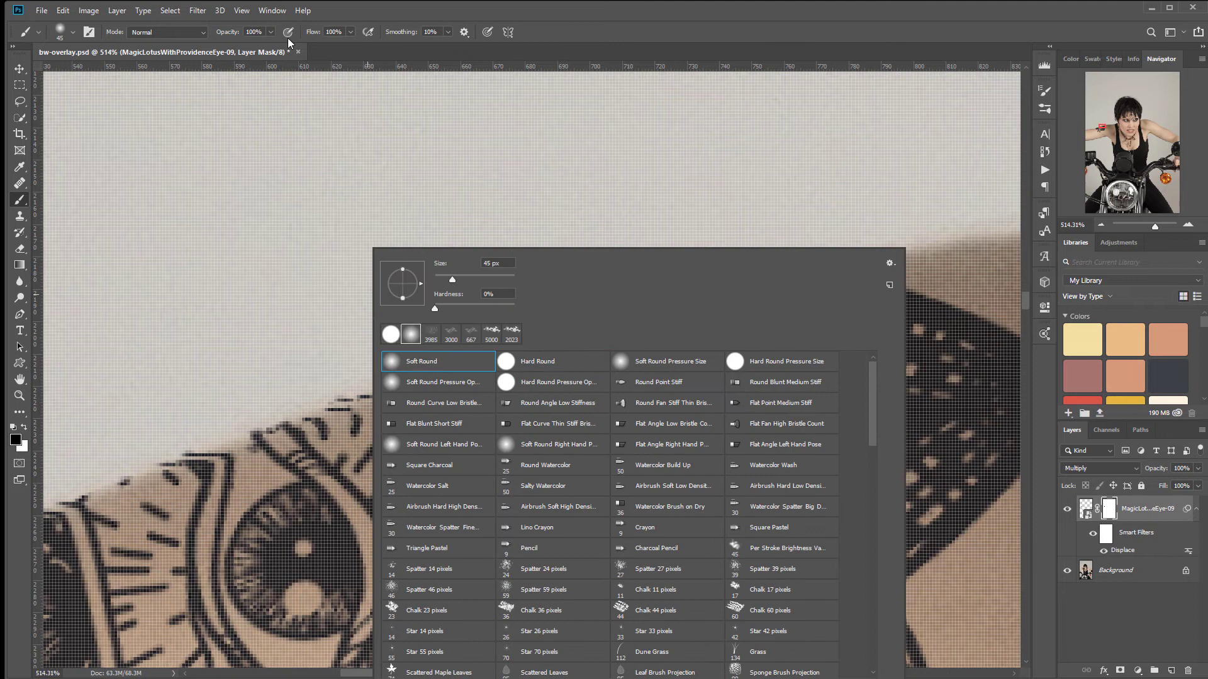
click(270, 33)
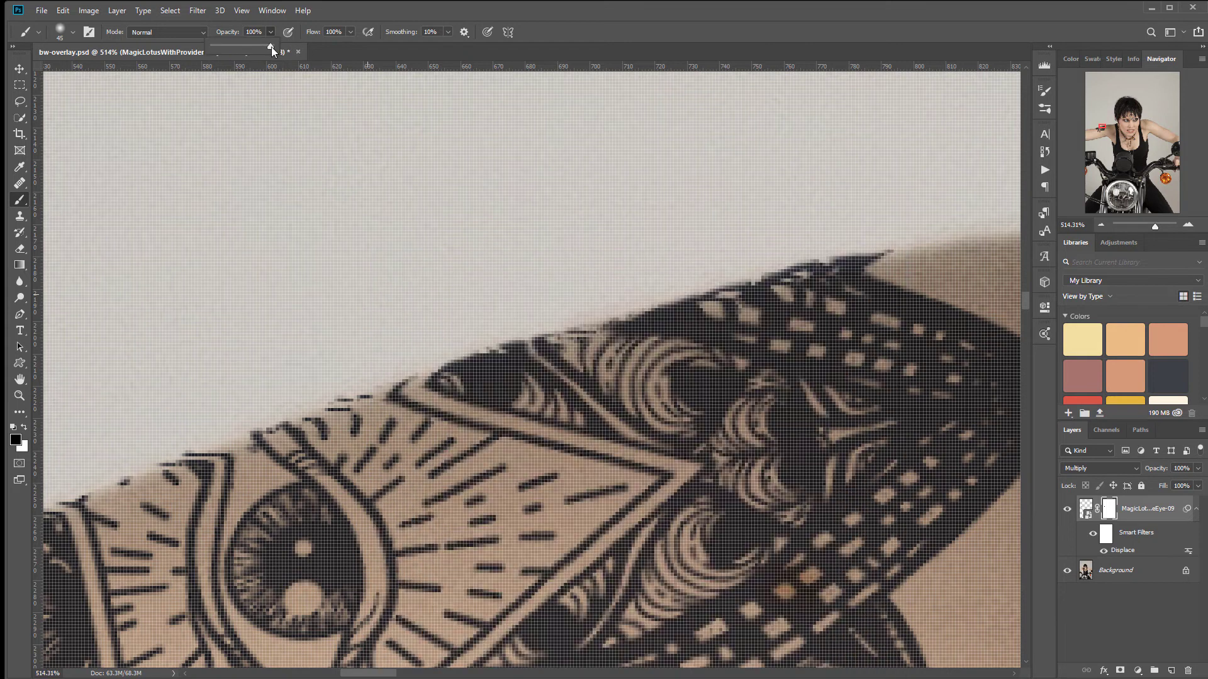
click(216, 54)
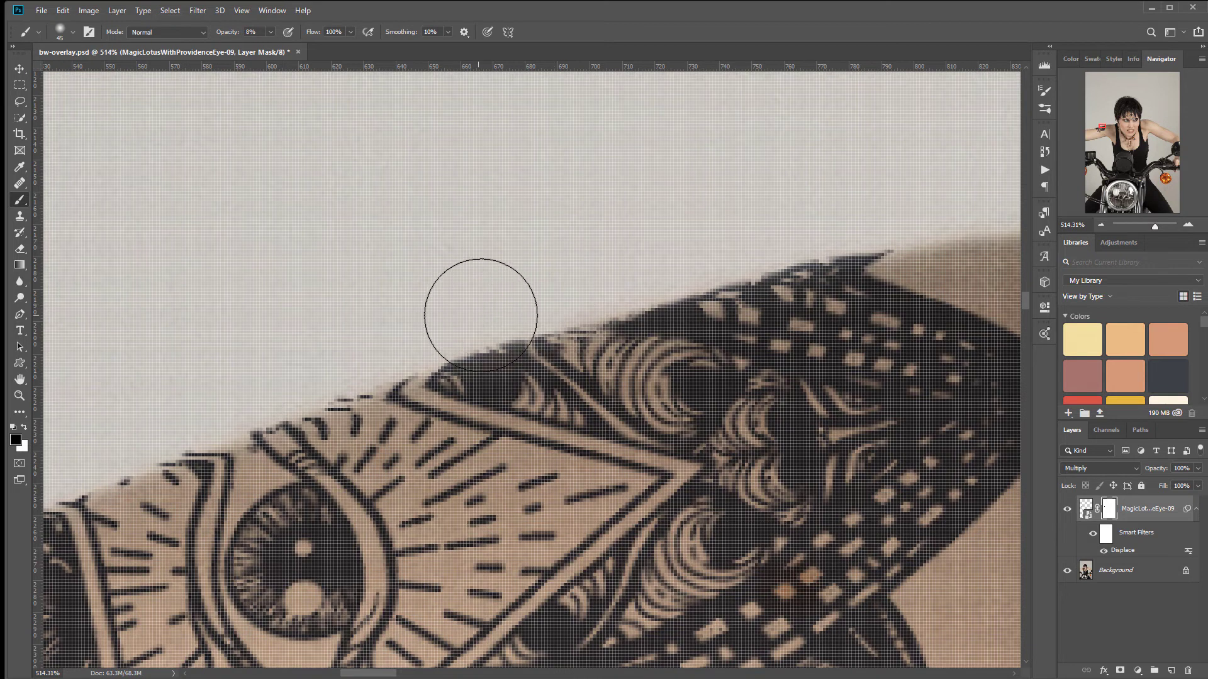
mouse_move(285, 364)
mouse_down()
mouse_move(541, 255)
mouse_move(667, 250)
mouse_up()
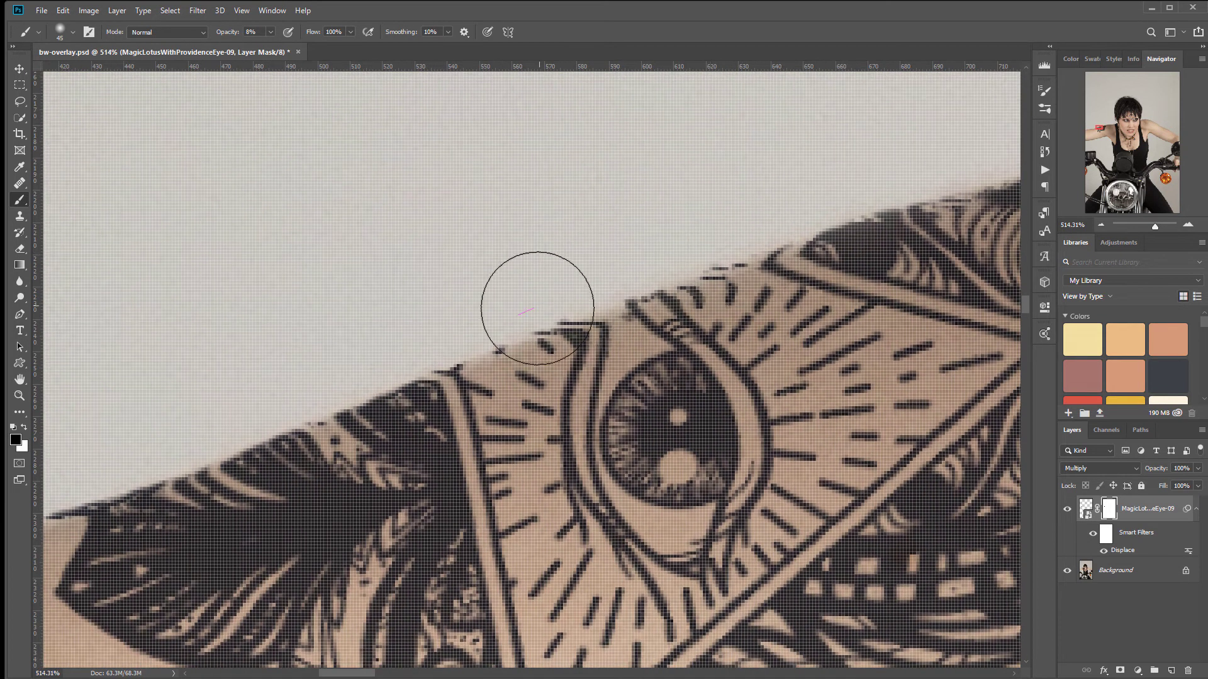
drag(336, 409, 547, 362)
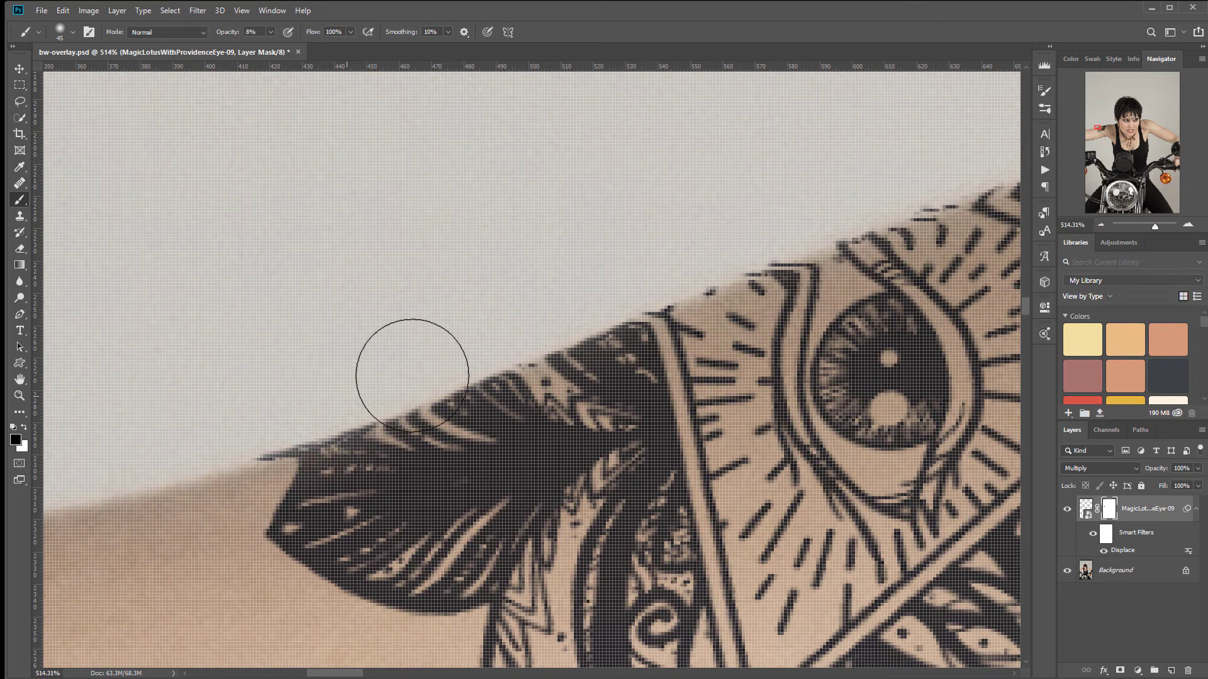
scroll(579, 314, down, 6)
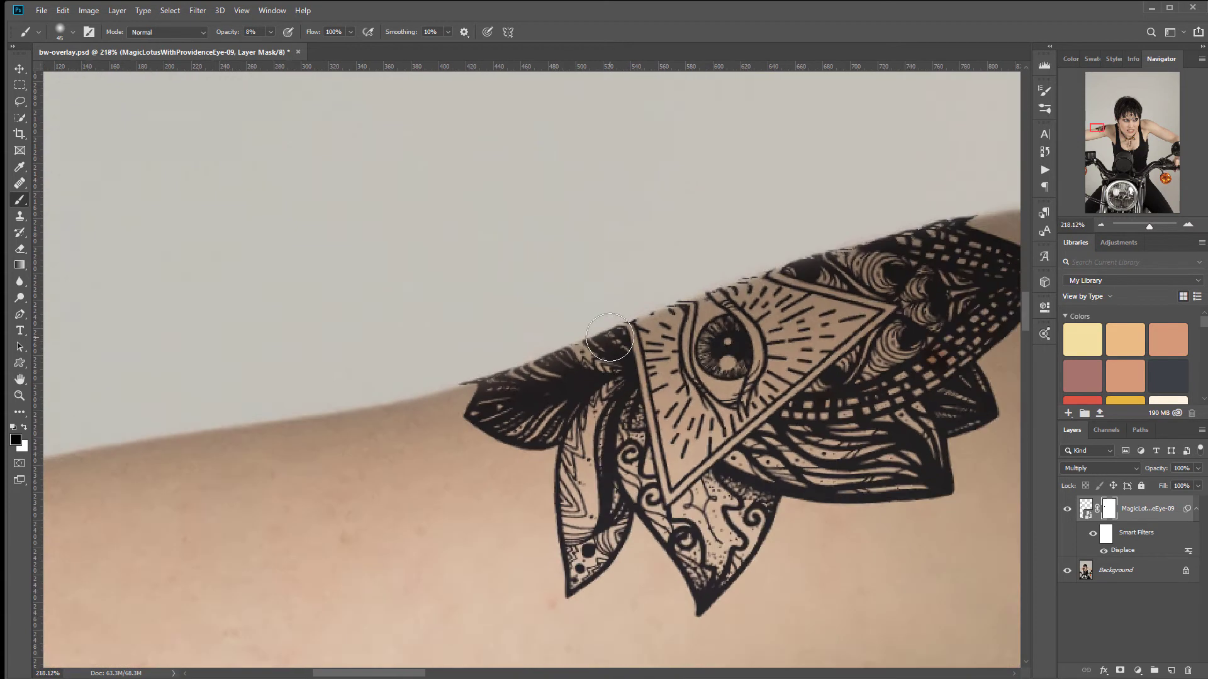
scroll(615, 335, down, 2)
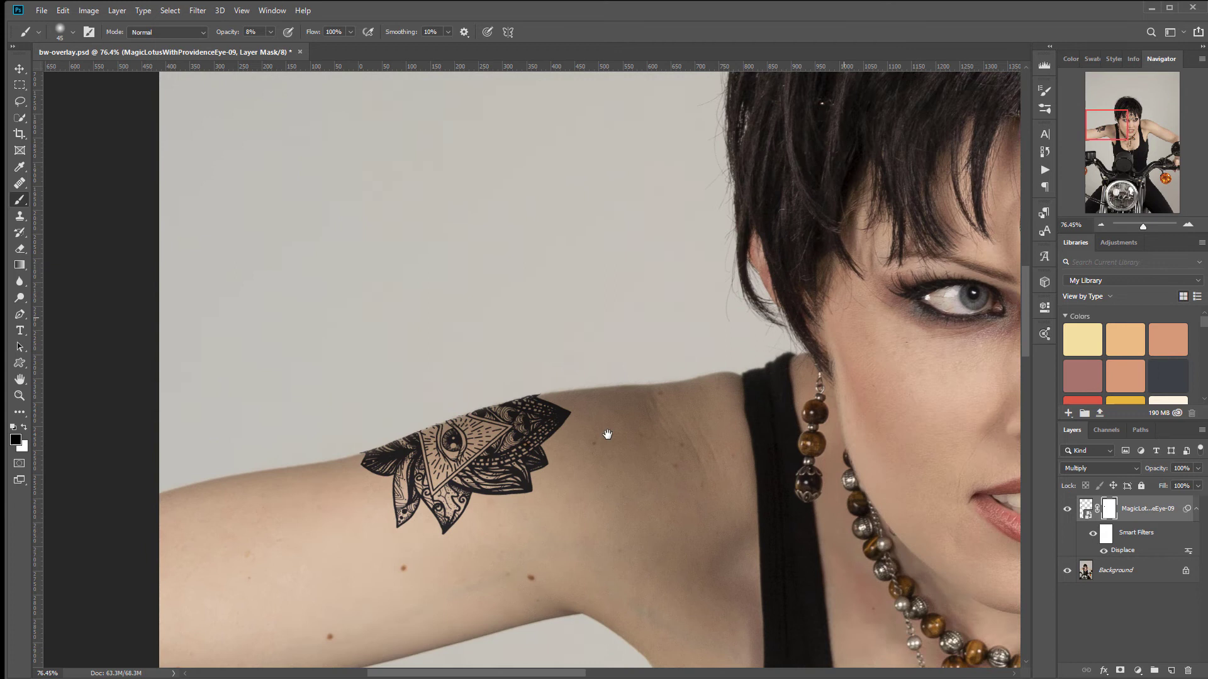
Step: Set the lighting layer's blend mode to Screen and convert the layer to a smart object
scroll(452, 478, down, 3)
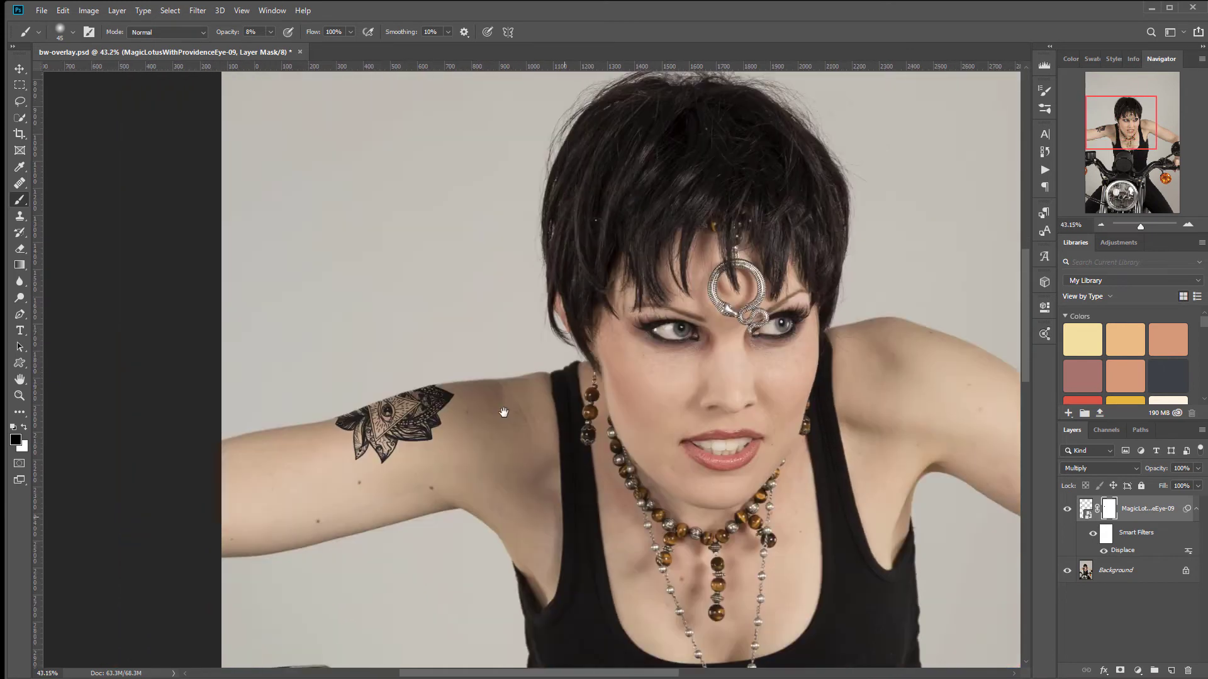
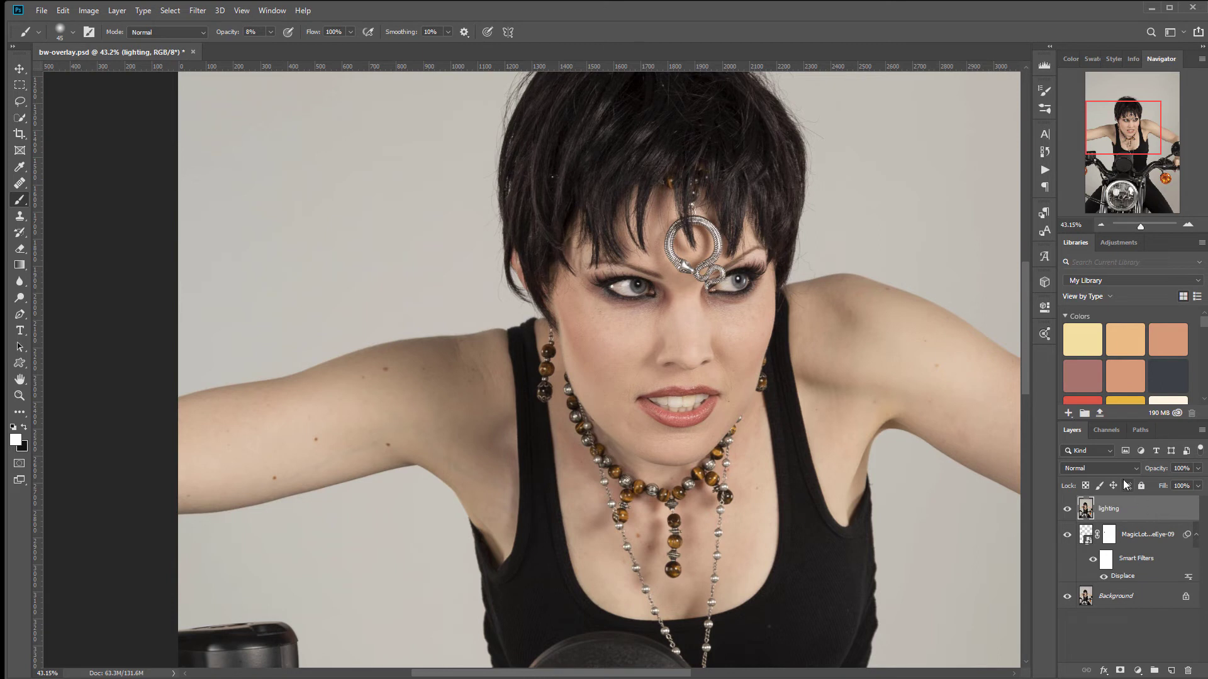
click(1117, 466)
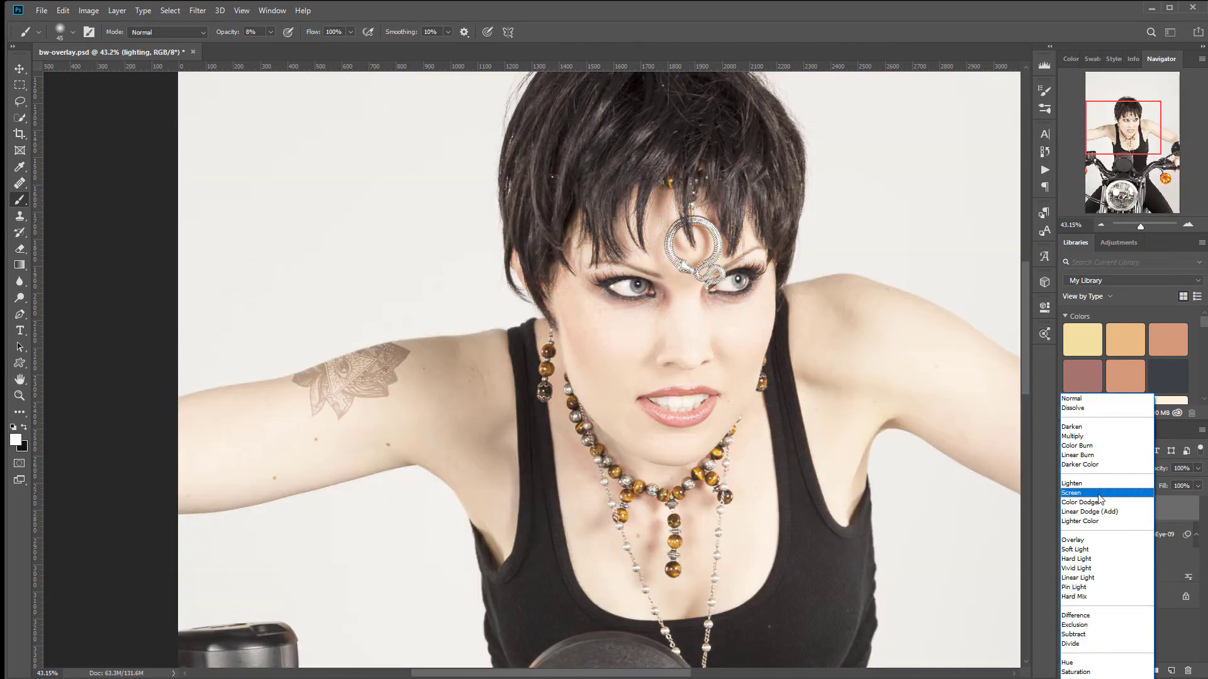
click(1073, 492)
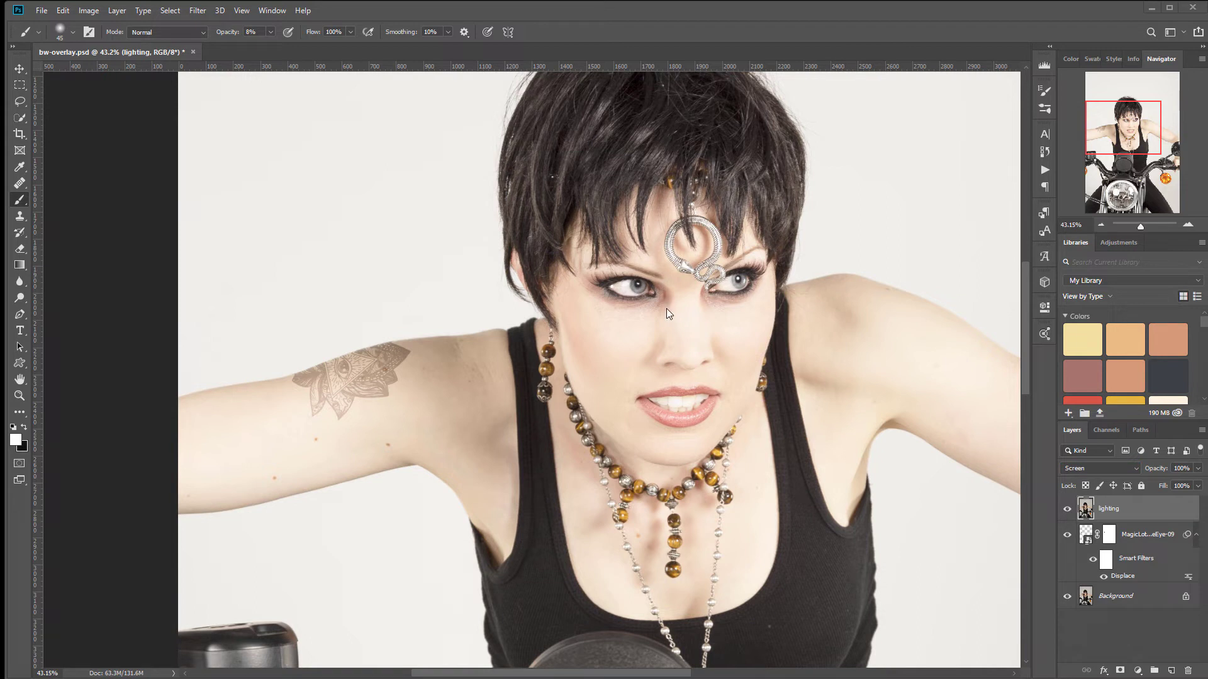
right_click(1149, 509)
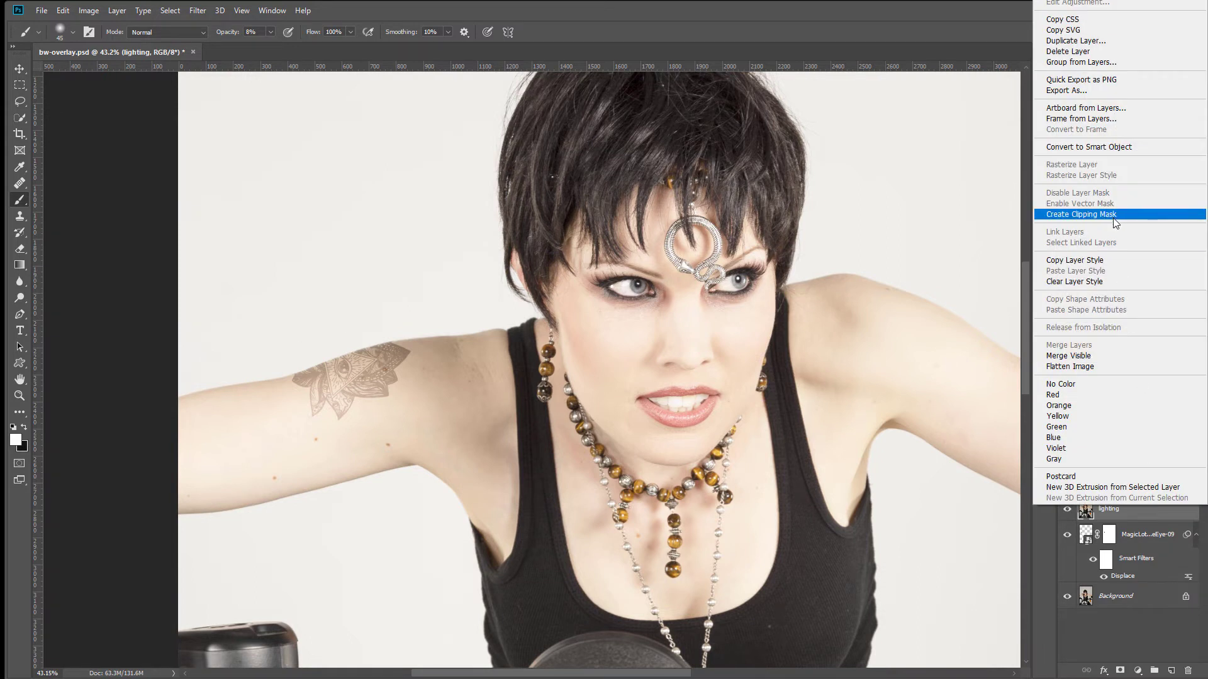
click(1110, 146)
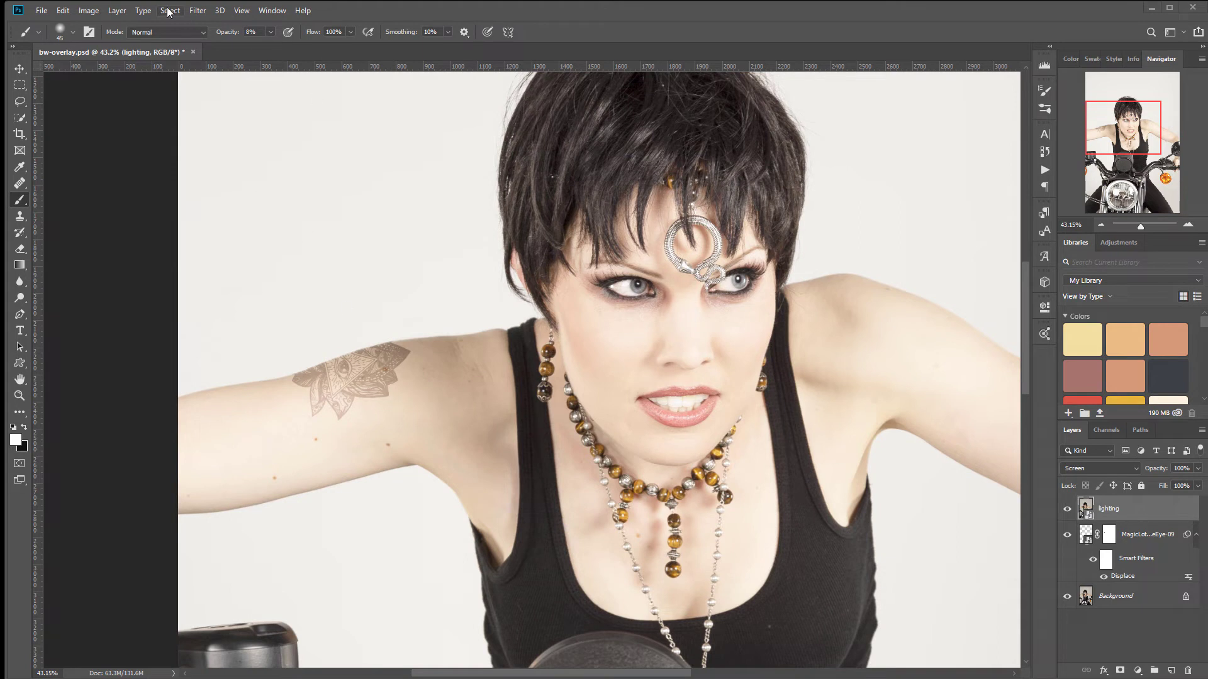
Step: Apply the Add Noise filter to the lighting layer with a low amount of Gaussian, monochromatic noise
click(196, 11)
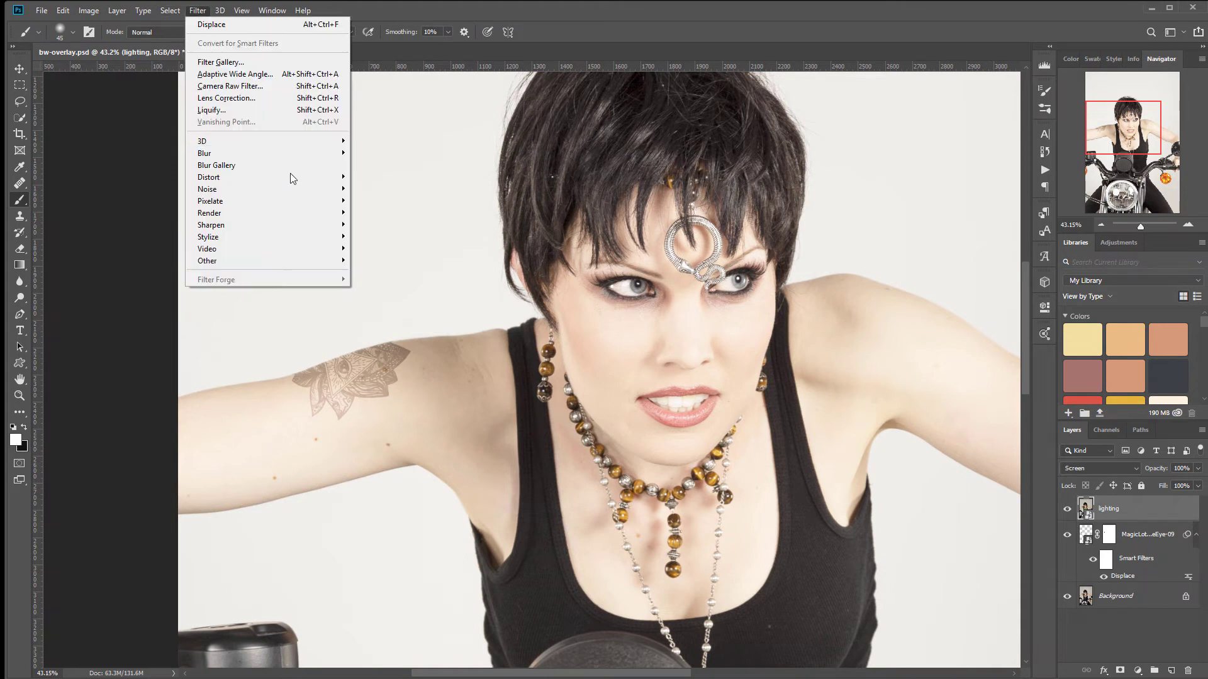
mouse_move(293, 189)
click(383, 188)
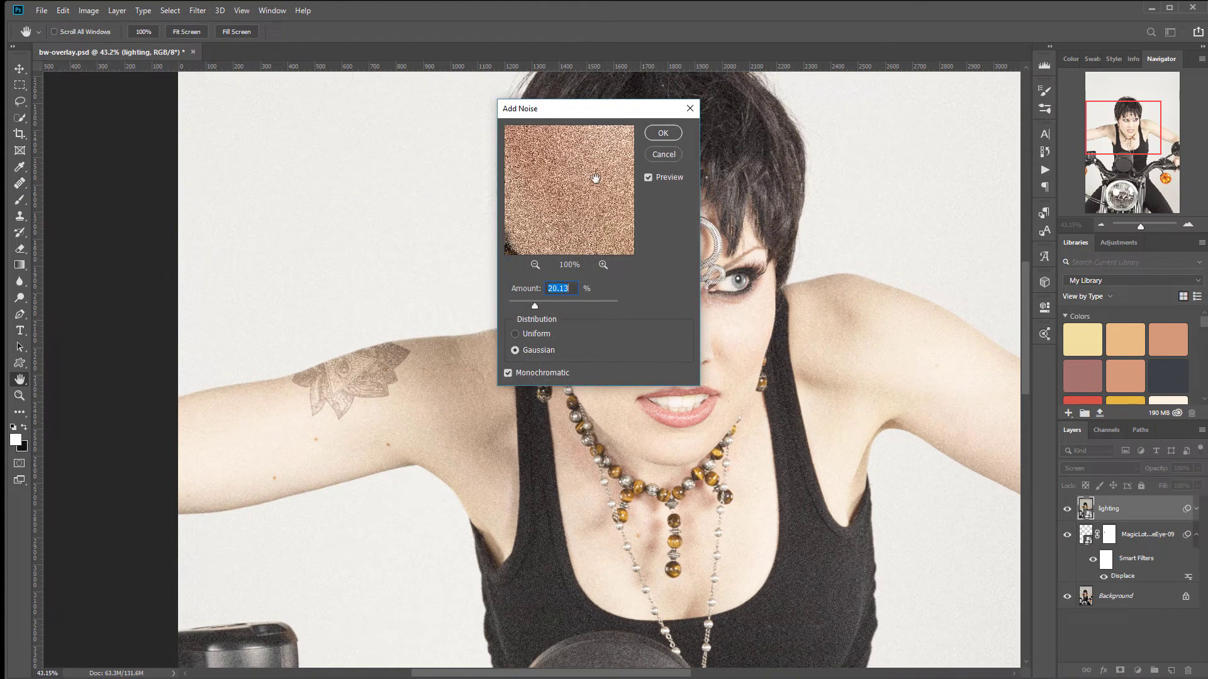
drag(589, 122, 673, 180)
drag(614, 363, 604, 363)
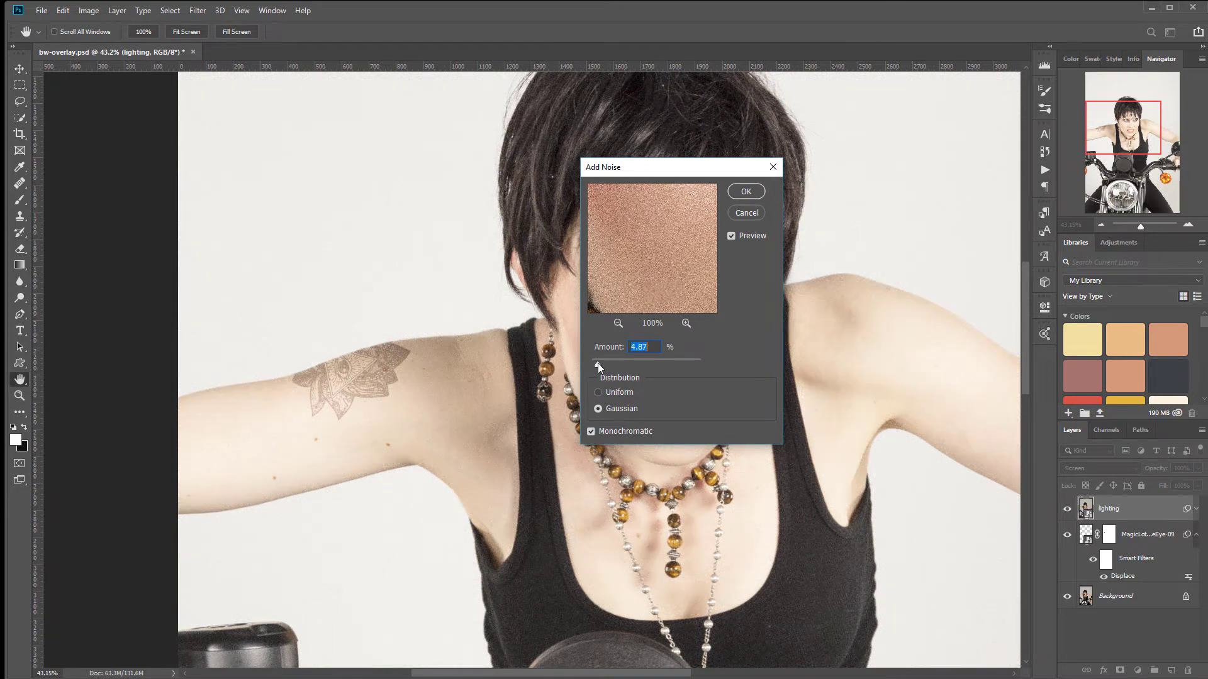
drag(598, 364, 601, 363)
click(745, 191)
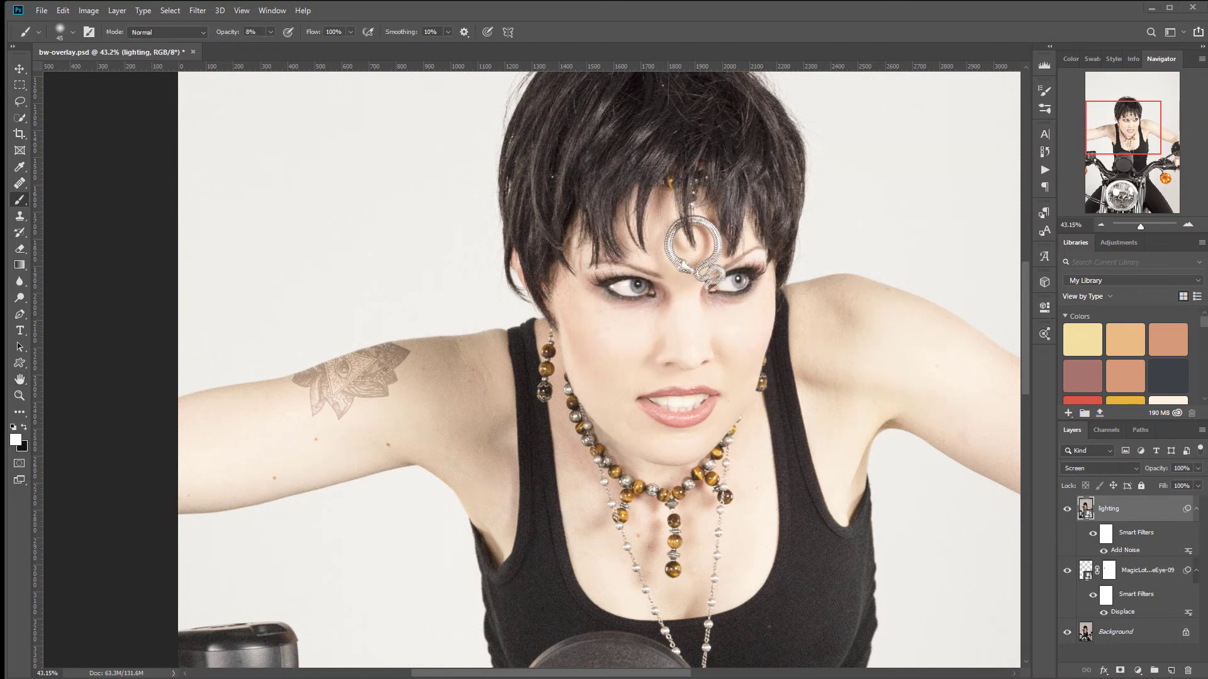
Step: Lower the lighting layer's opacity to 68% and clip it to the lotus tattoo layer below
click(1197, 468)
mouse_move(1201, 482)
mouse_down()
mouse_move(1146, 474)
mouse_move(1183, 482)
mouse_up()
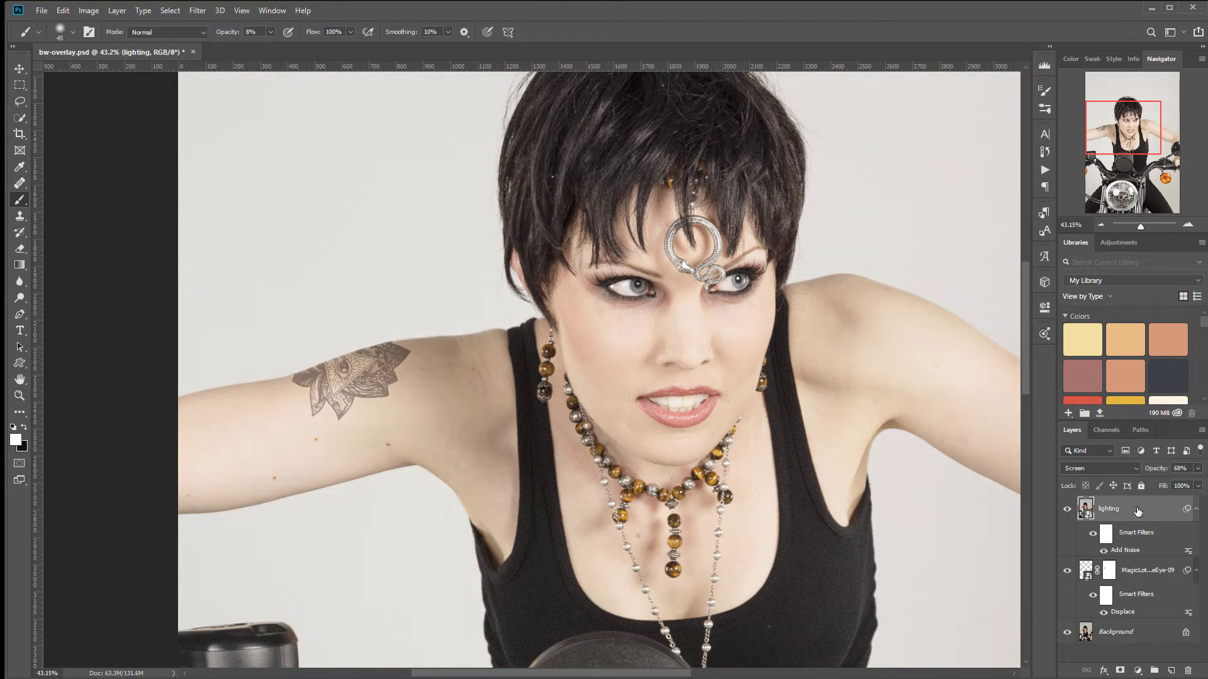
right_click(1138, 511)
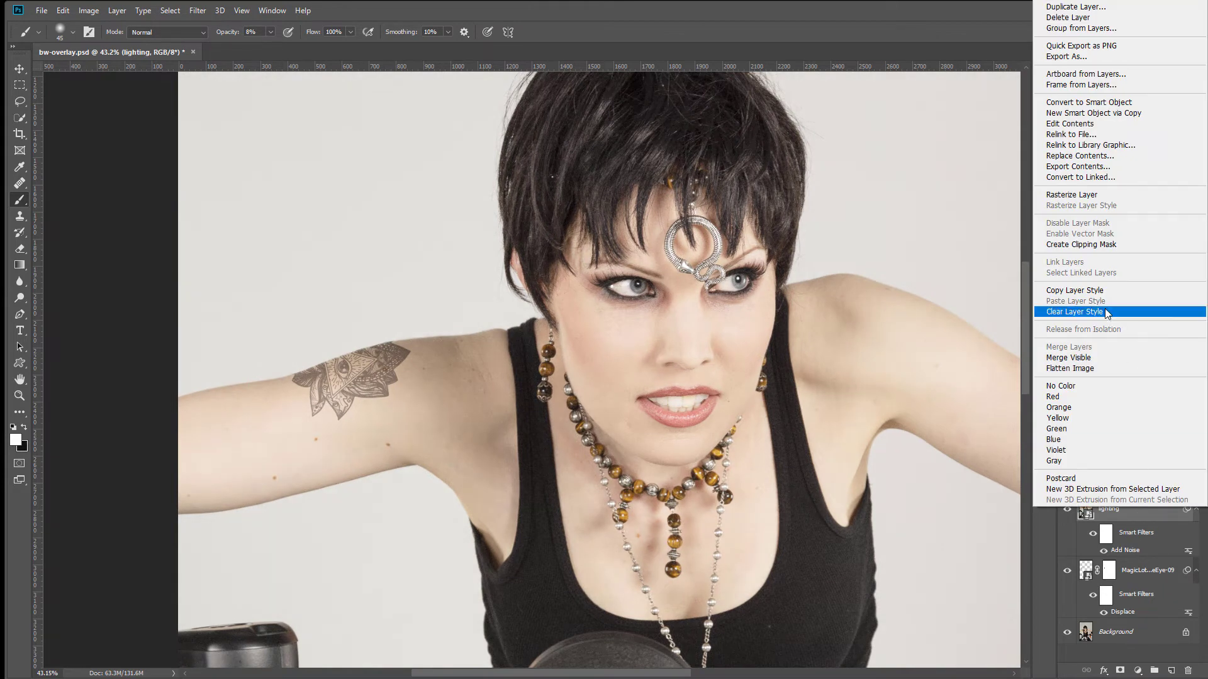
click(1099, 245)
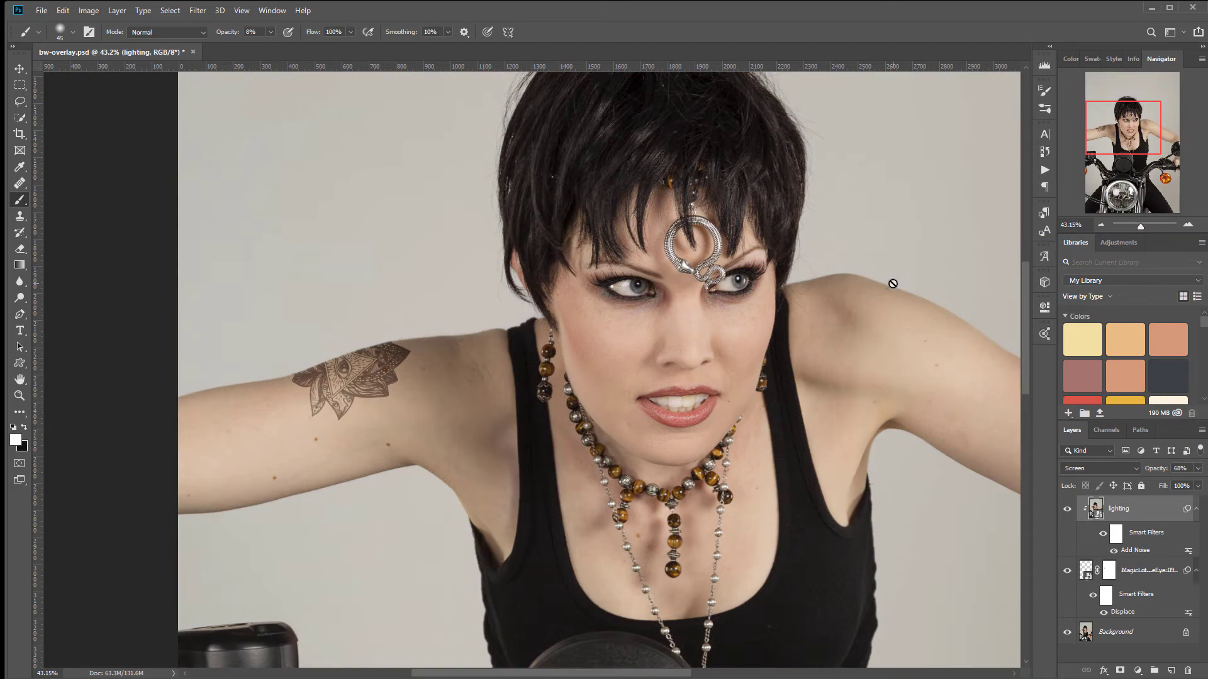
Step: Compare the tattoo with the lighting layer hidden and shown, and set that layer's opacity to 64%
click(1068, 511)
click(1068, 511)
click(1198, 470)
drag(1136, 484, 1179, 485)
click(19, 69)
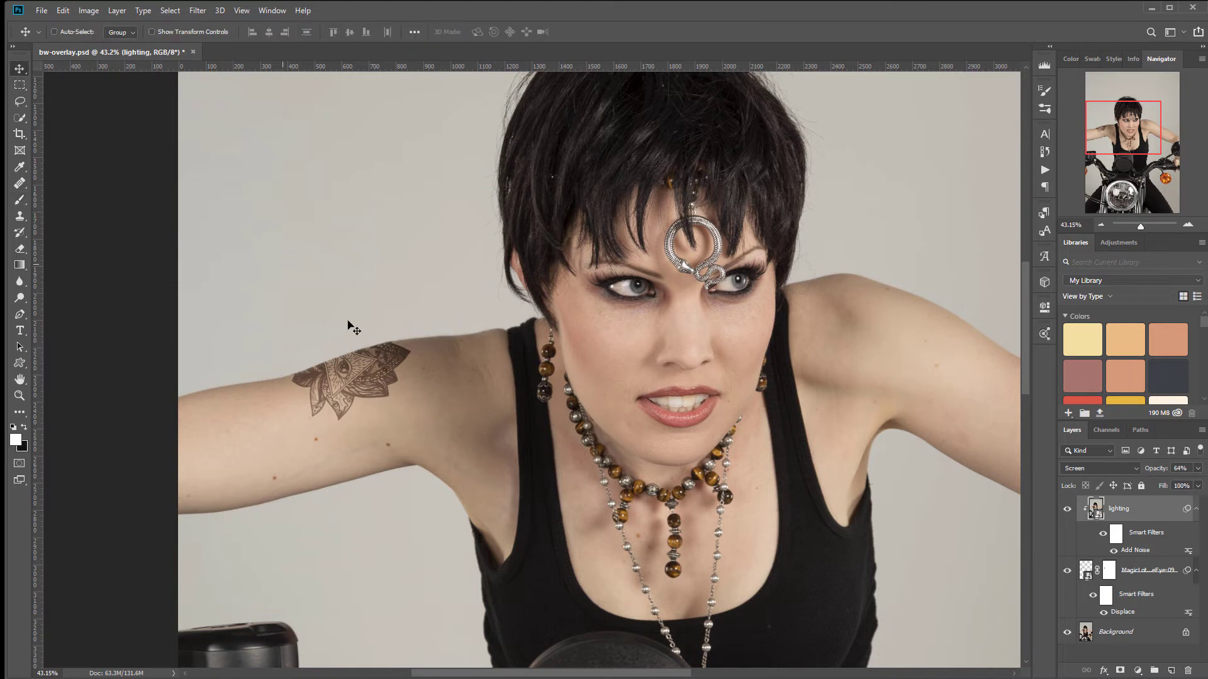
Step: Check the tattoo up close and reduce the lighting layer's opacity to 33%
scroll(348, 366, up, 5)
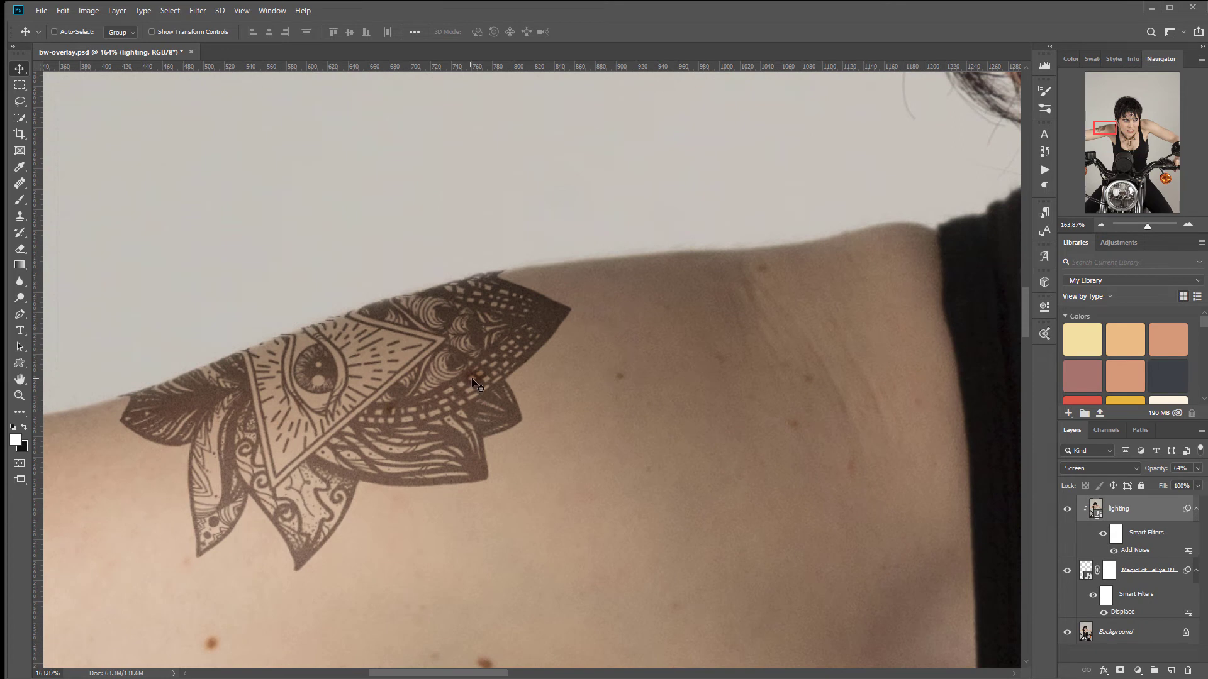
scroll(518, 382, down, 5)
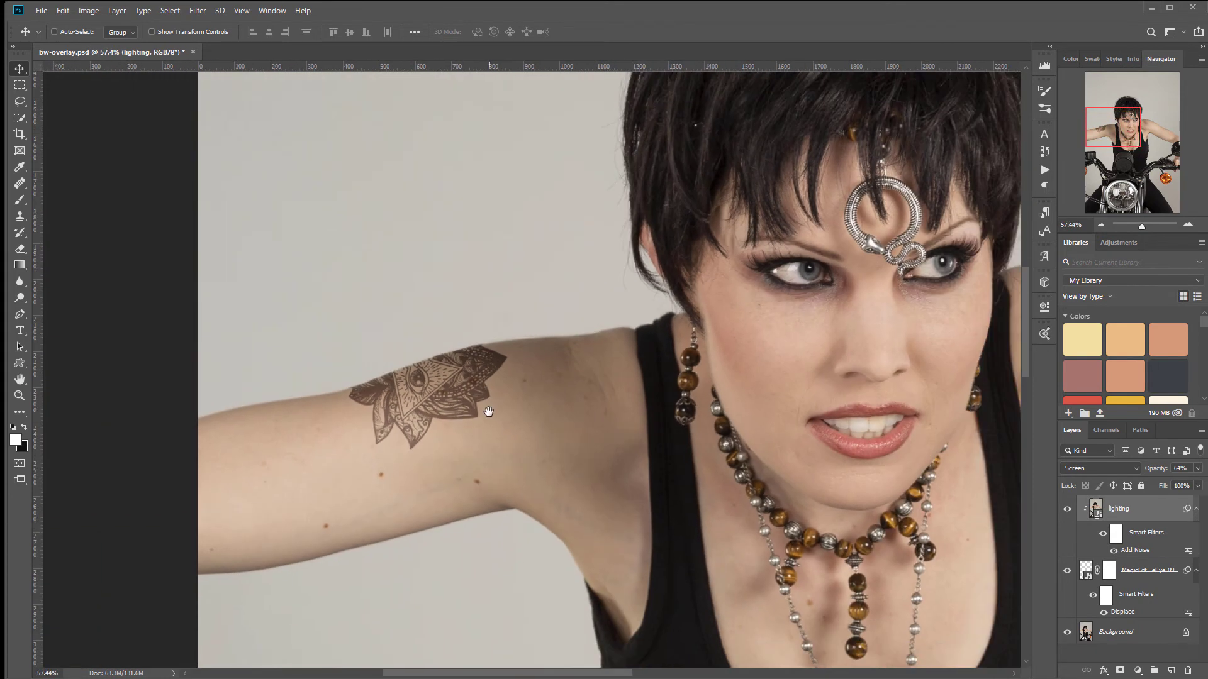
drag(489, 412, 566, 459)
click(1198, 469)
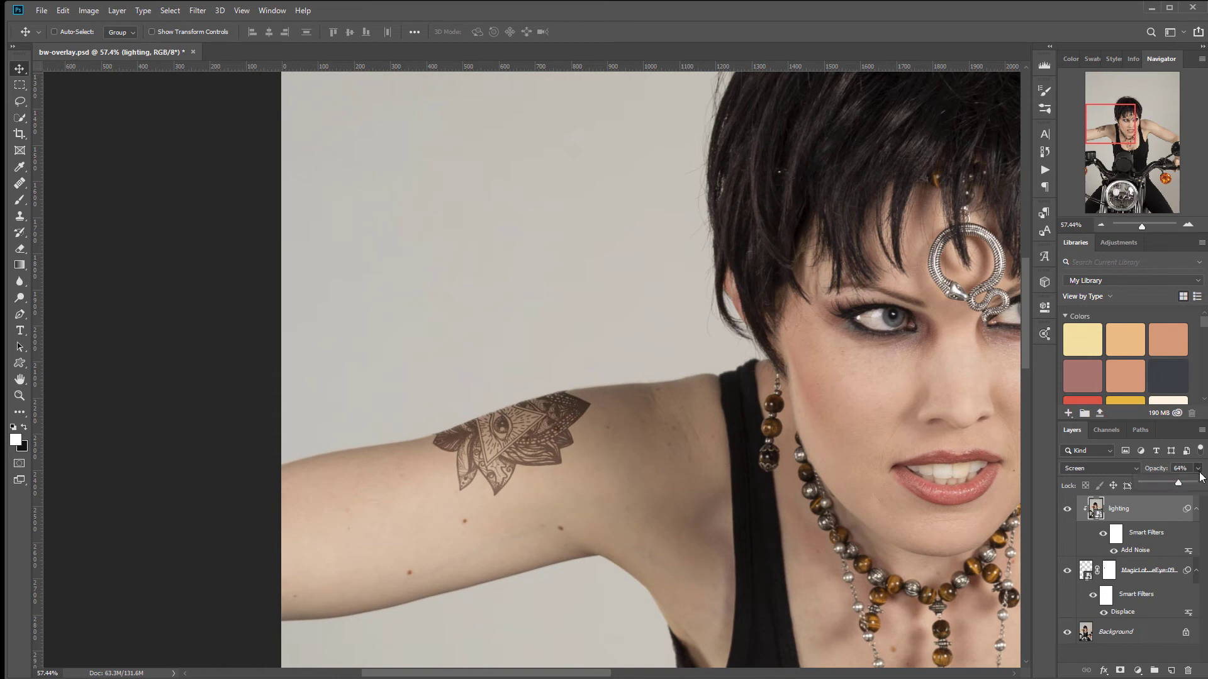
drag(1175, 484, 1157, 484)
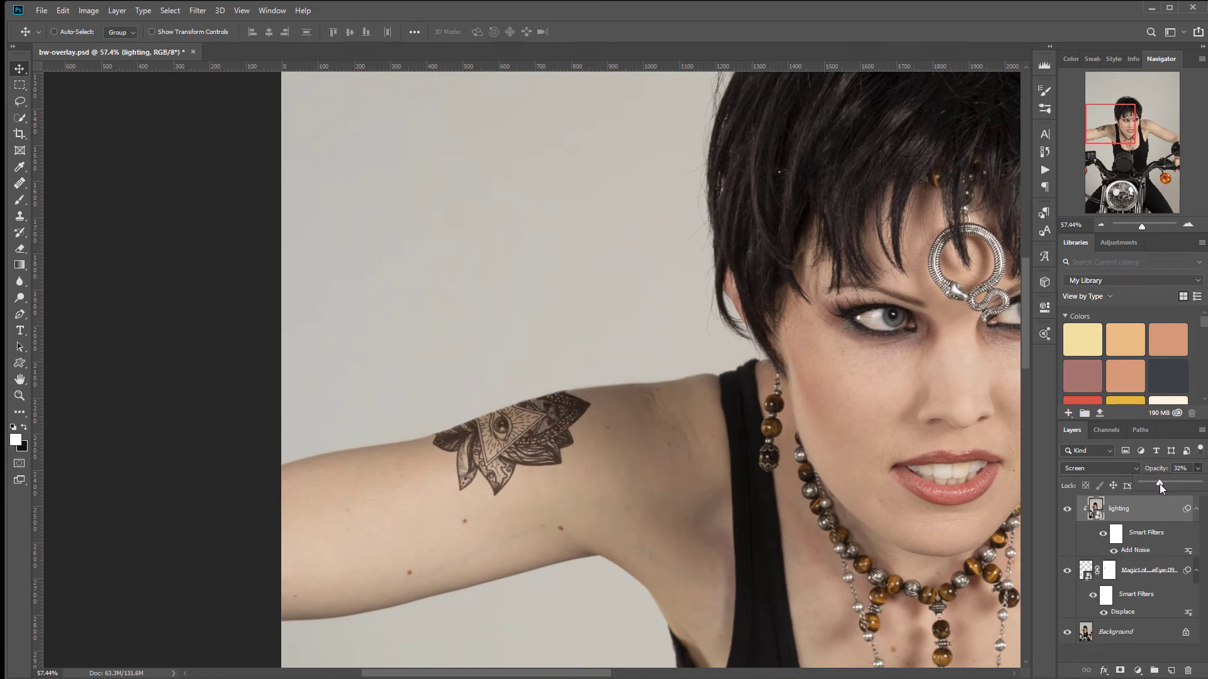
drag(1160, 485, 1160, 482)
click(469, 462)
Step: Examine how the arm tattoo blends with the skin in the whole photo and at closer range
scroll(522, 444, down, 4)
scroll(523, 444, down, 2)
scroll(527, 376, down, 2)
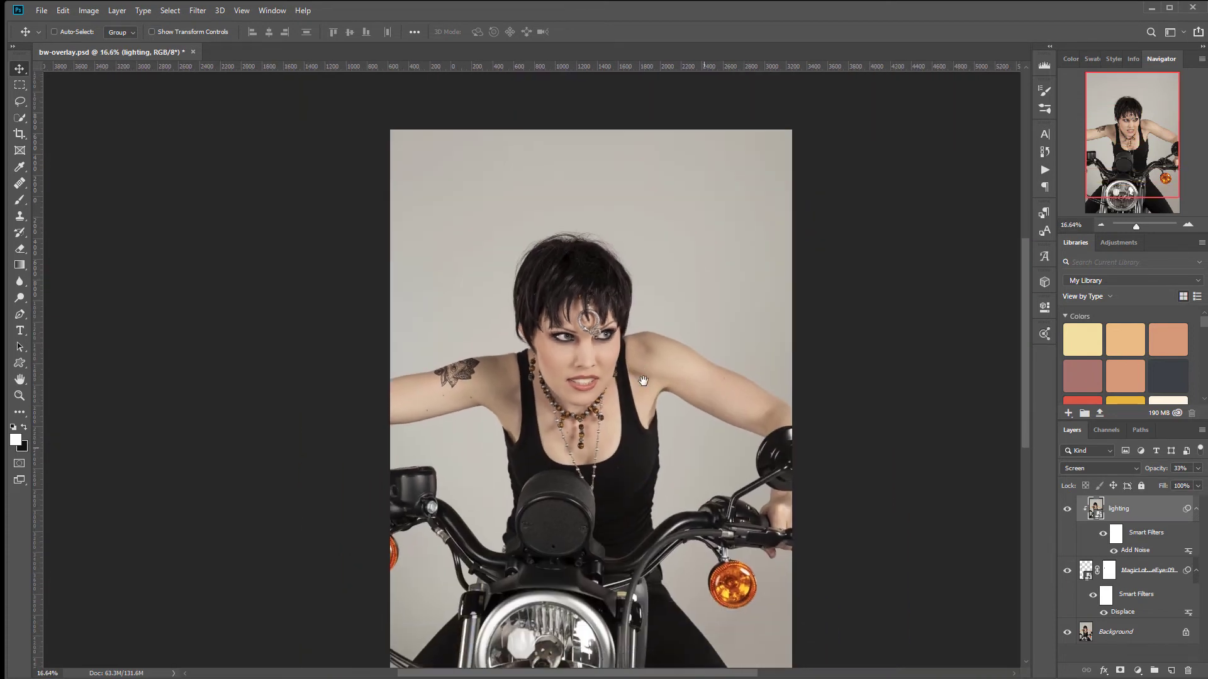
scroll(523, 367, up, 4)
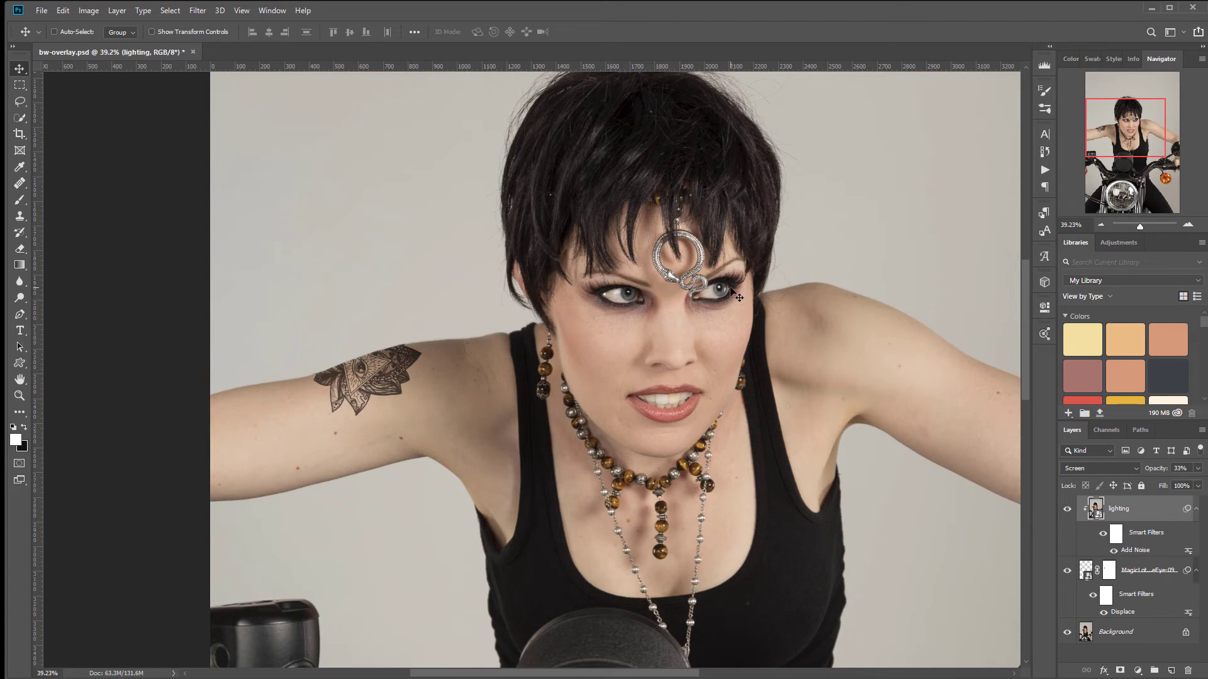
scroll(737, 292, down, 4)
drag(804, 314, 642, 305)
scroll(616, 300, down, 1)
scroll(617, 301, up, 3)
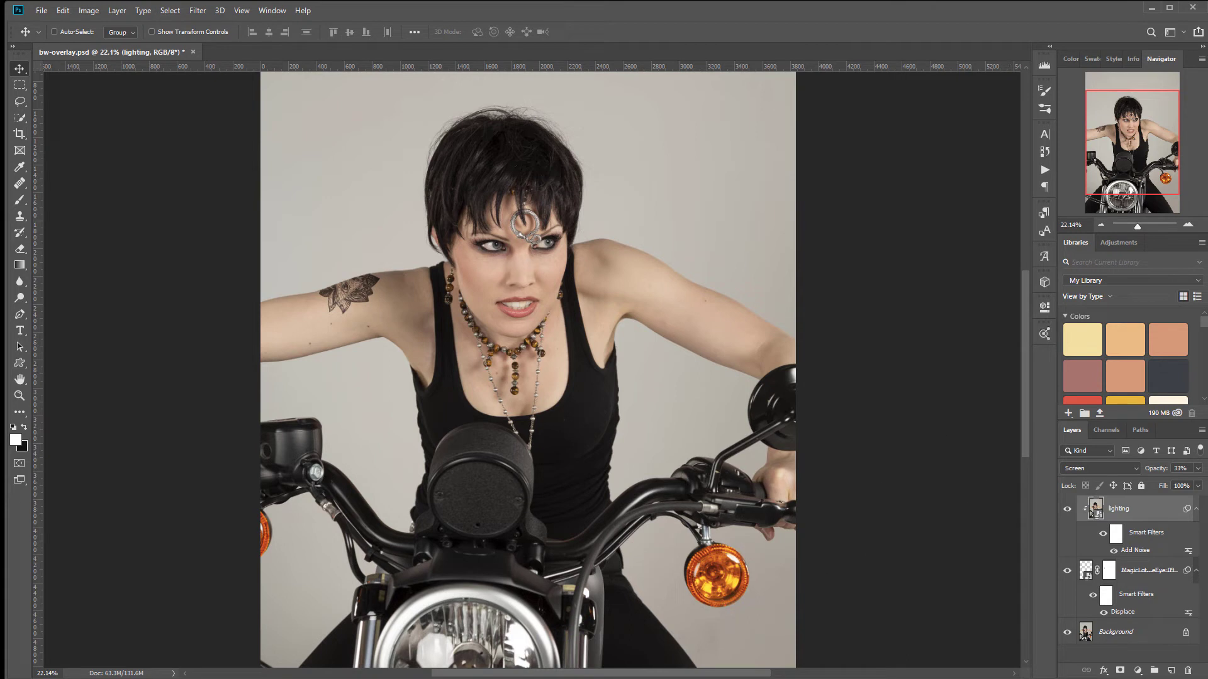
Step: Place MagicLotusWithProvidenceEye-03 on the biker's other shoulder, scaled to about 11% and rotated about -61°
drag(387, 346, 724, 337)
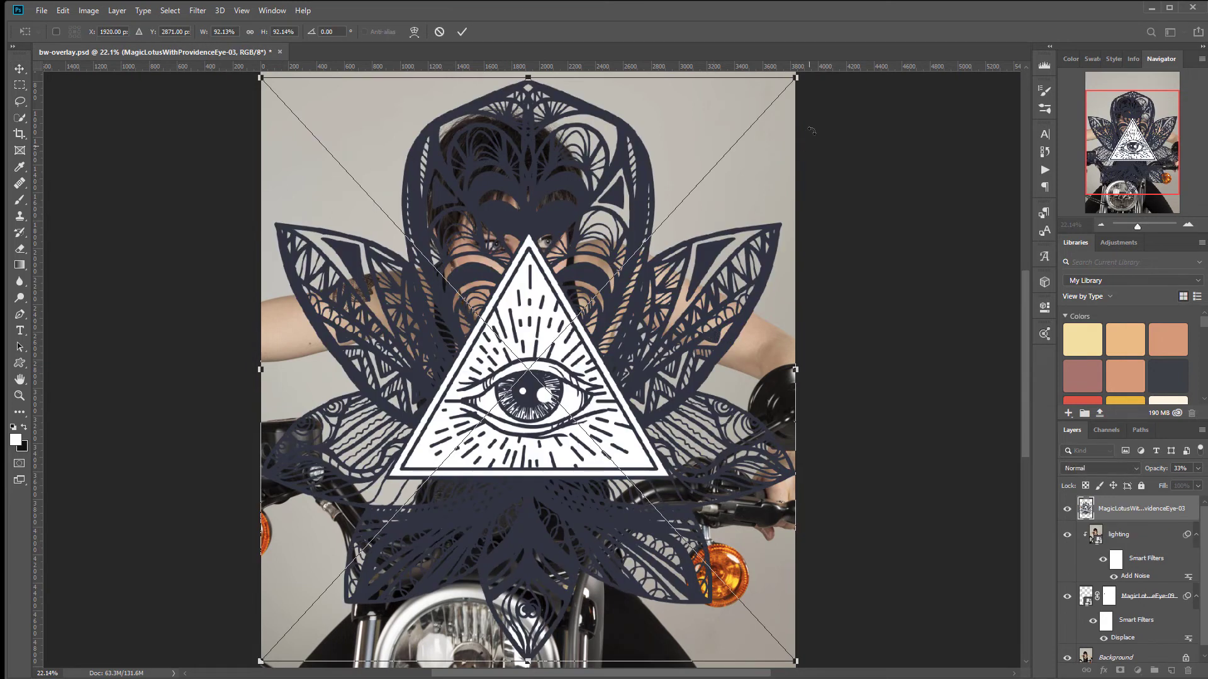
drag(792, 77, 462, 439)
drag(421, 546, 733, 295)
drag(774, 409, 710, 223)
drag(638, 260, 667, 283)
drag(638, 200, 667, 258)
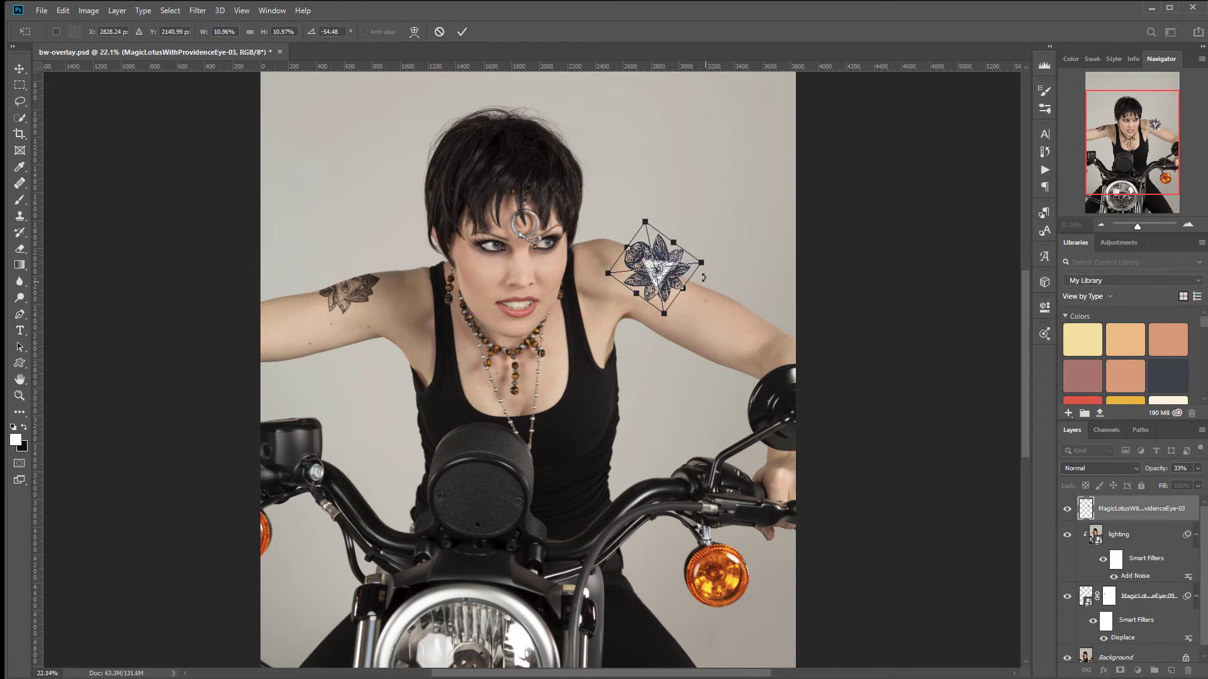
drag(686, 321, 667, 278)
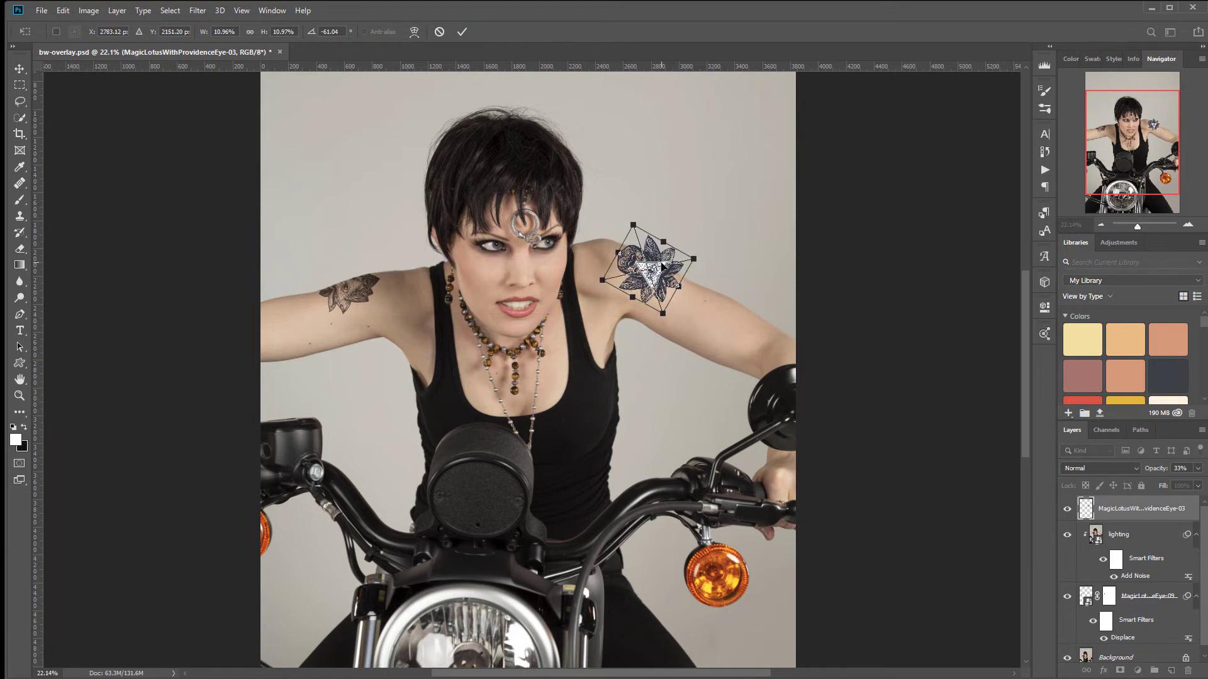
Step: Shift the placed lotus slightly upward over the shoulder, commit the placement and set its blend mode to Multiply
scroll(662, 270, up, 5)
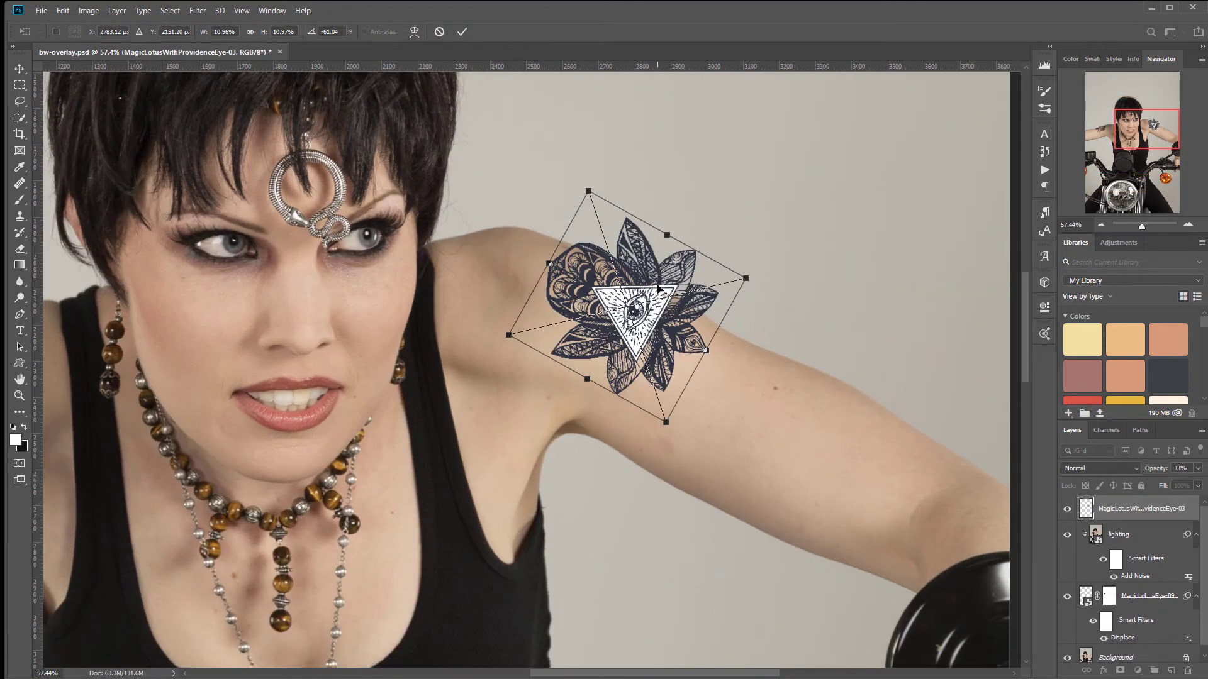
scroll(659, 289, up, 2)
key(alt+space)
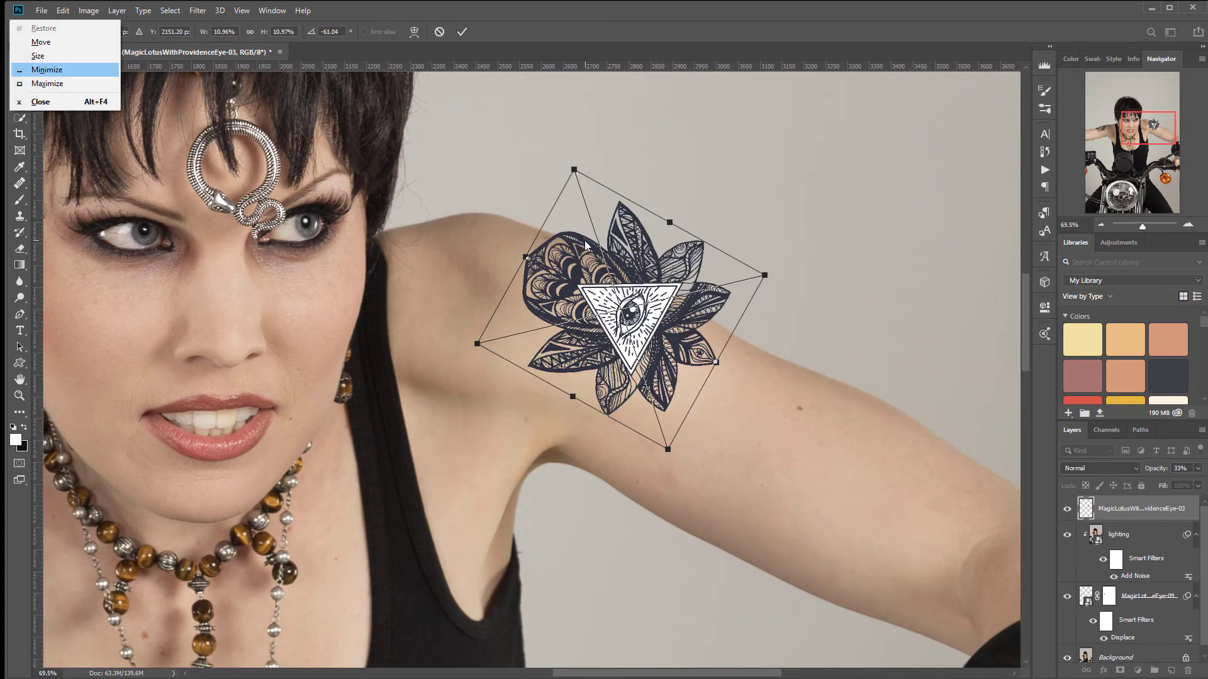
key(Escape)
drag(626, 240, 630, 227)
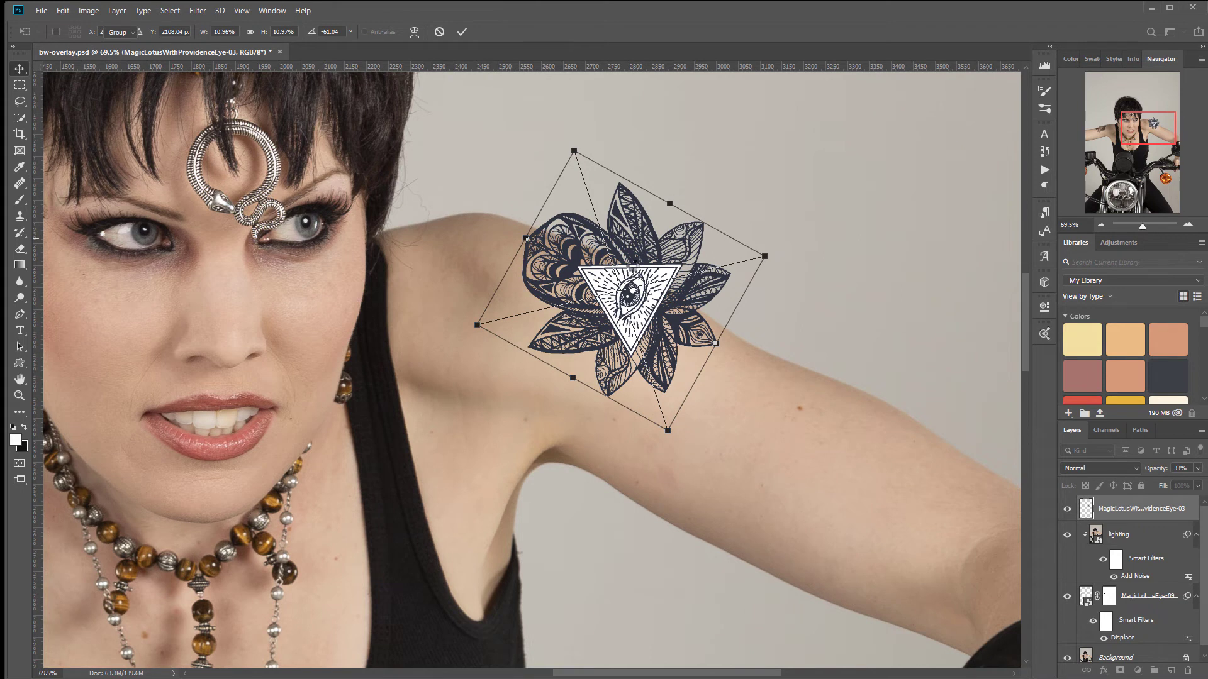
key(Return)
click(1139, 468)
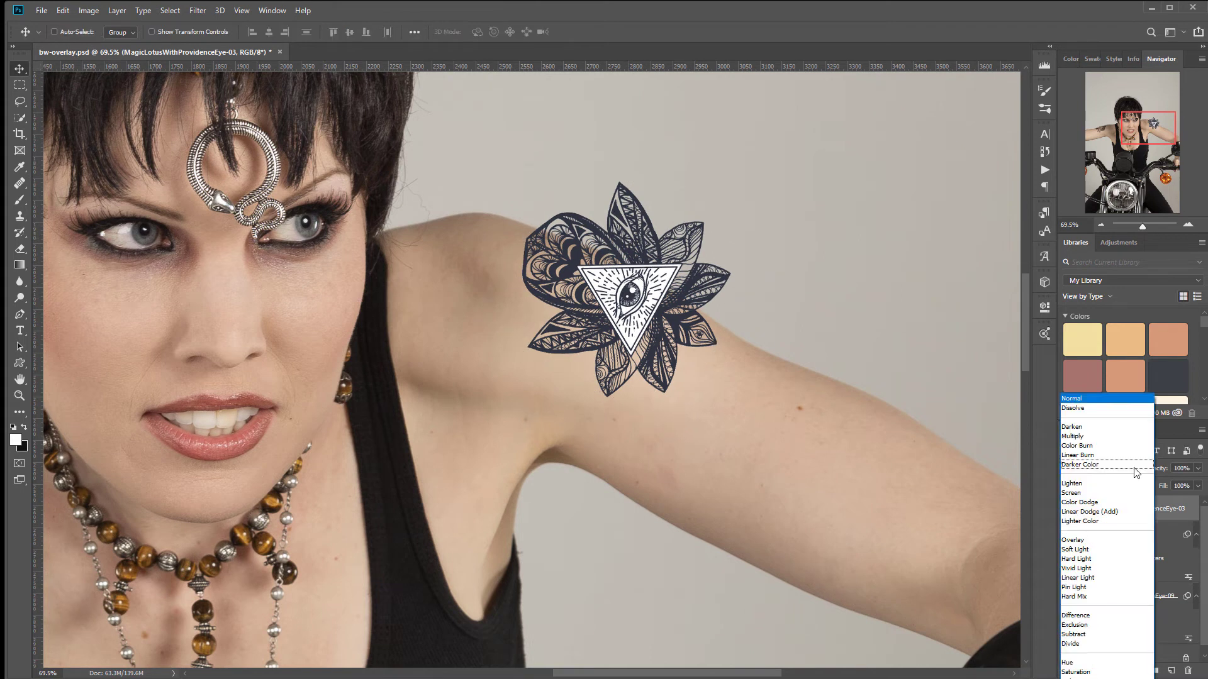
click(1098, 437)
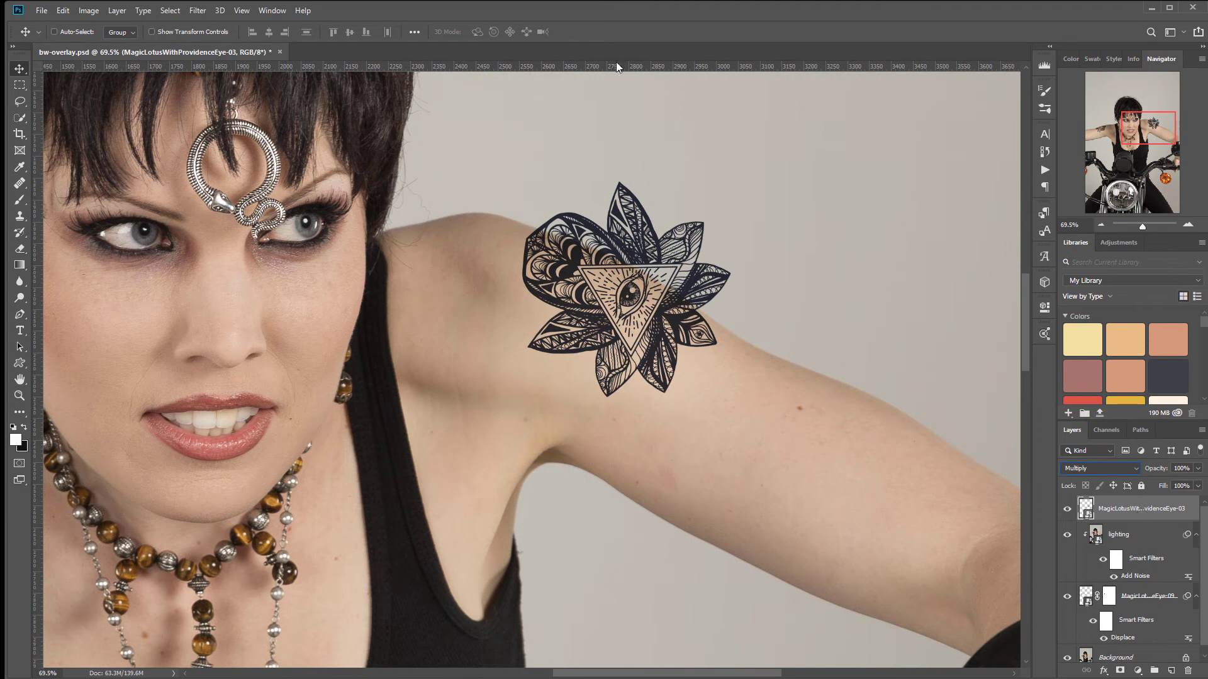
Step: Apply the Displace filter to the new lotus with scales of 15, Stretch To Fit and Repeat Edge Pixels, using the saved displacement map
click(191, 14)
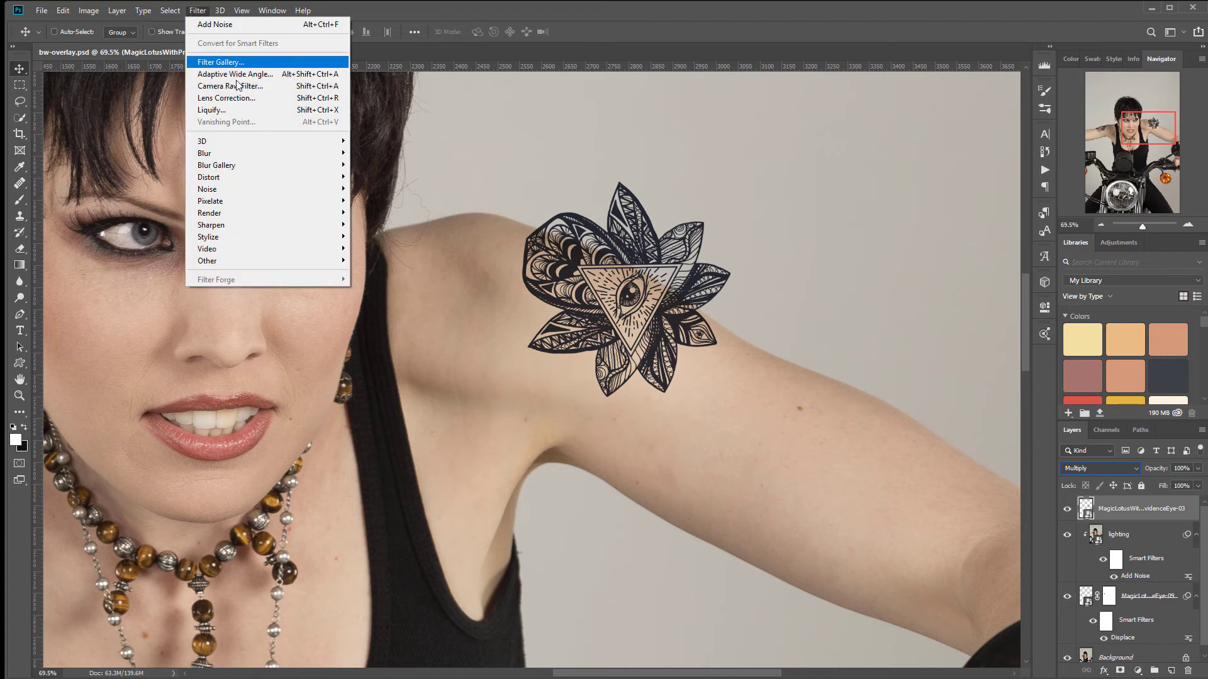
mouse_move(272, 190)
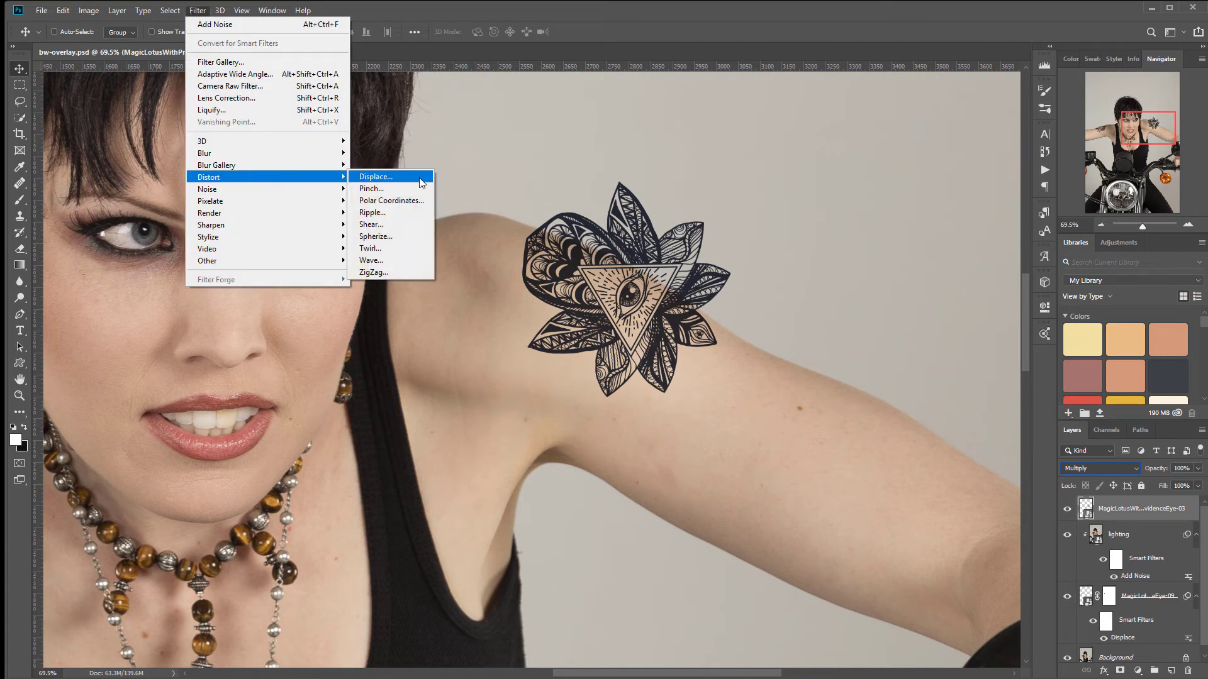
click(415, 177)
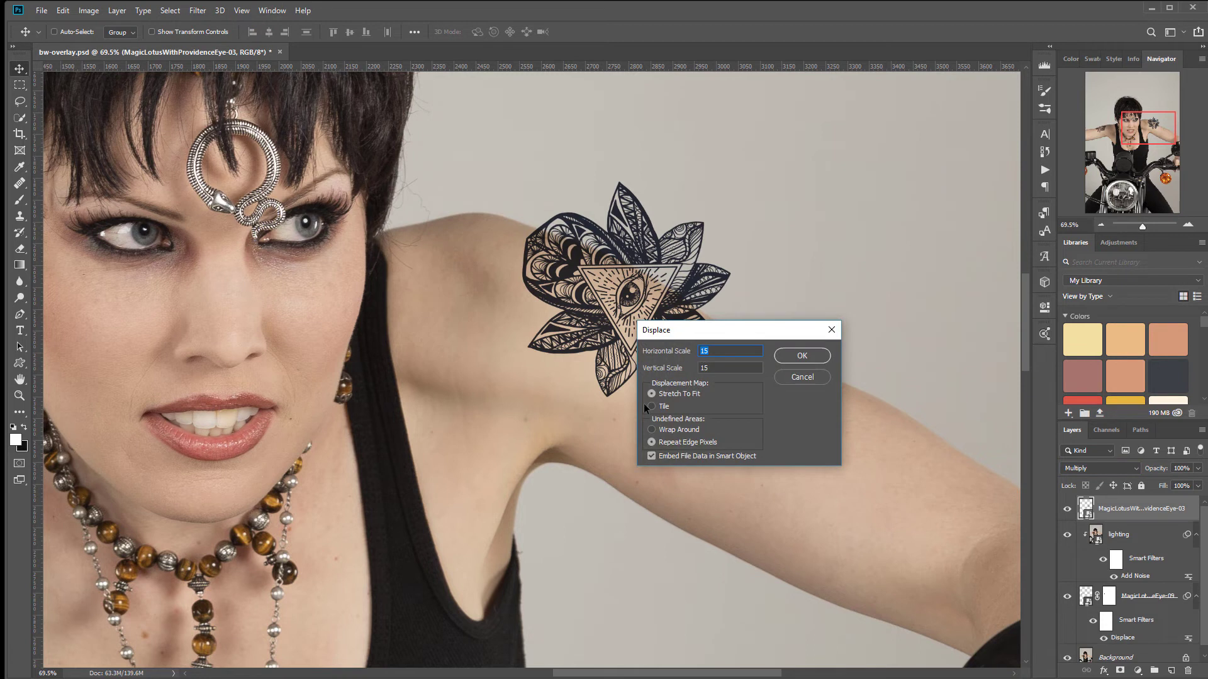
click(803, 356)
click(238, 101)
click(910, 549)
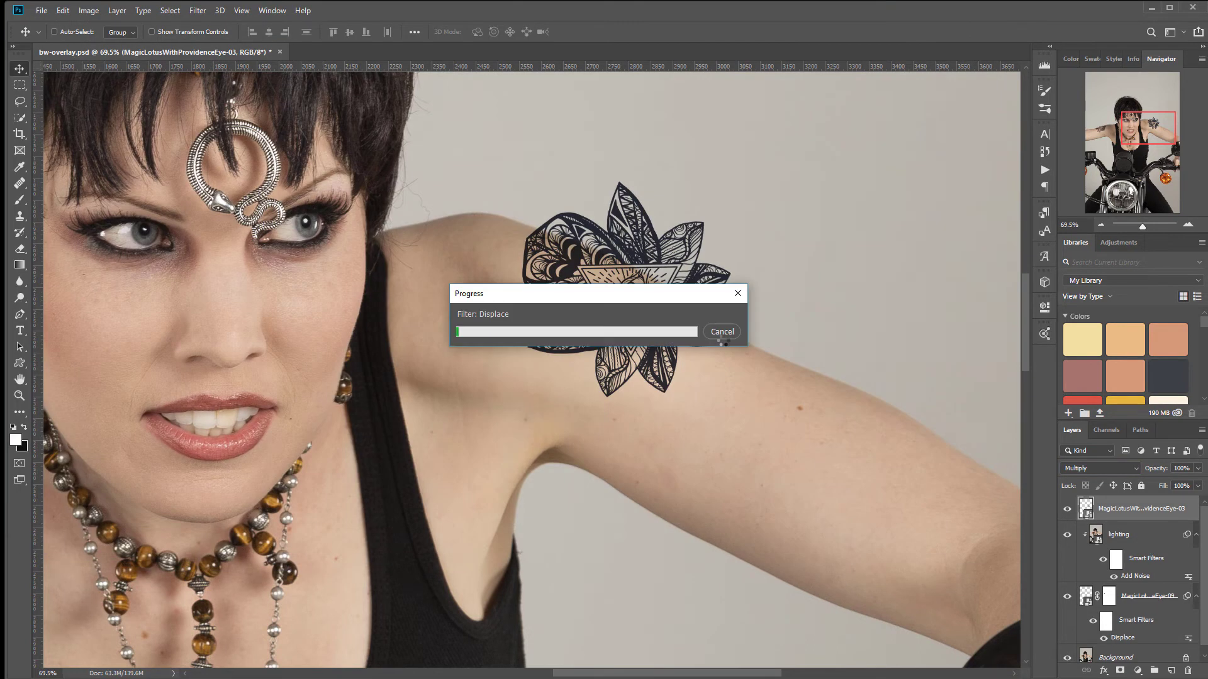
Step: Add a layer mask to the new lotus layer and choose a black 45 px Hard Round brush for it
click(1120, 671)
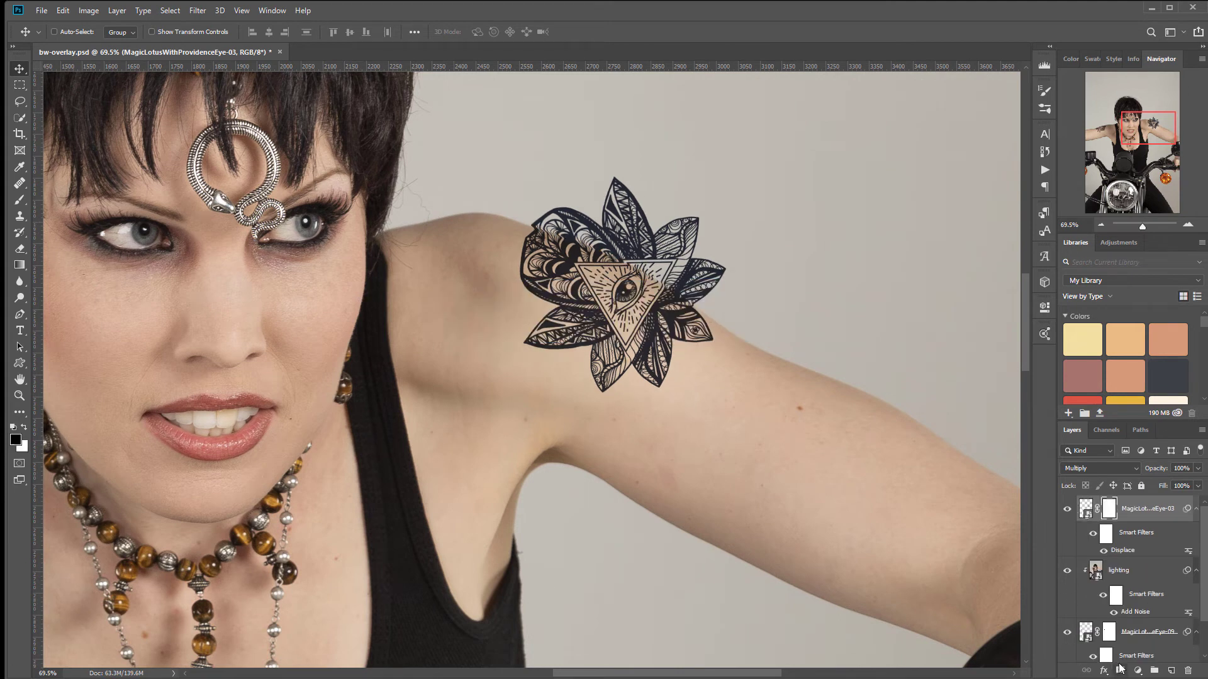
click(20, 200)
right_click(792, 168)
click(830, 280)
click(679, 111)
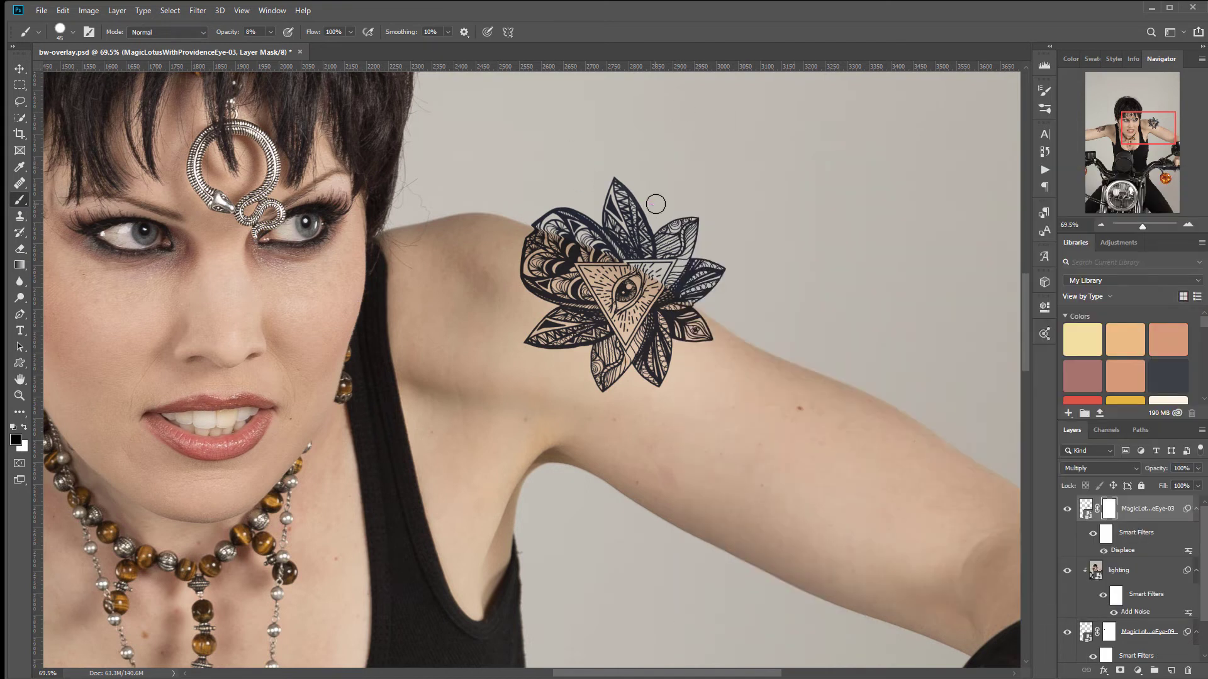
Step: Mask out the parts of the new lotus that spill past the shoulder's upper edge, painting black at 100% opacity
key(0)
mouse_move(626, 188)
mouse_down()
mouse_move(674, 226)
mouse_move(566, 195)
mouse_move(756, 287)
mouse_up()
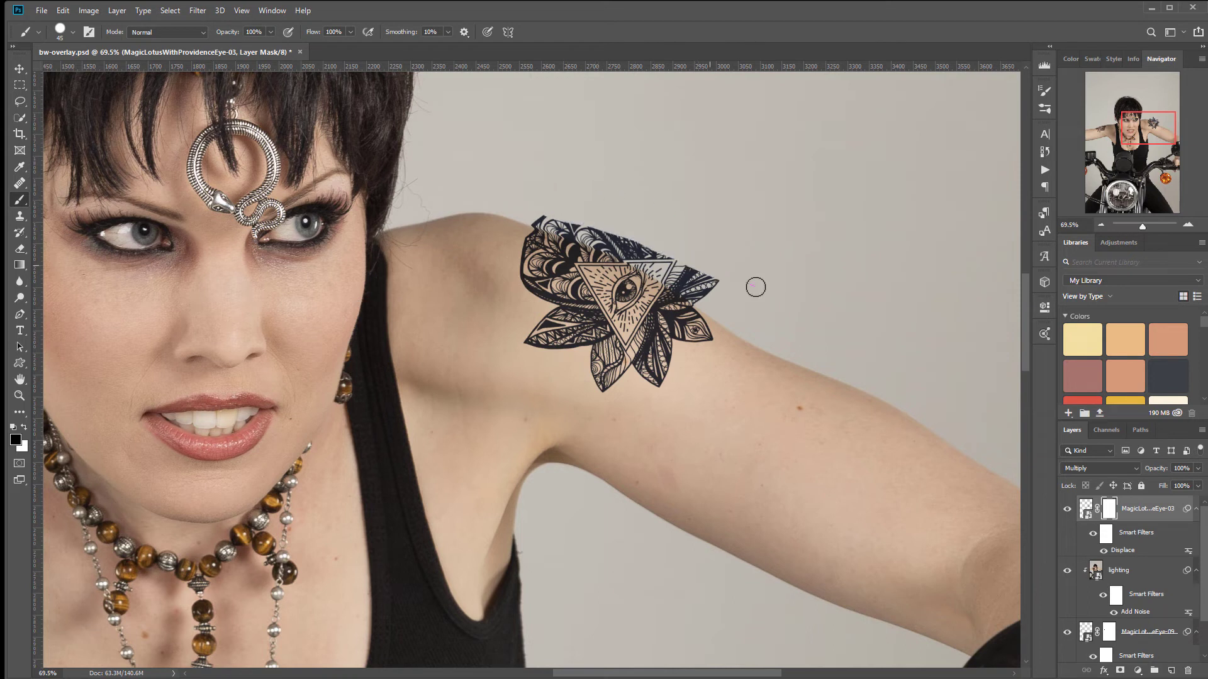
scroll(667, 222, up, 5)
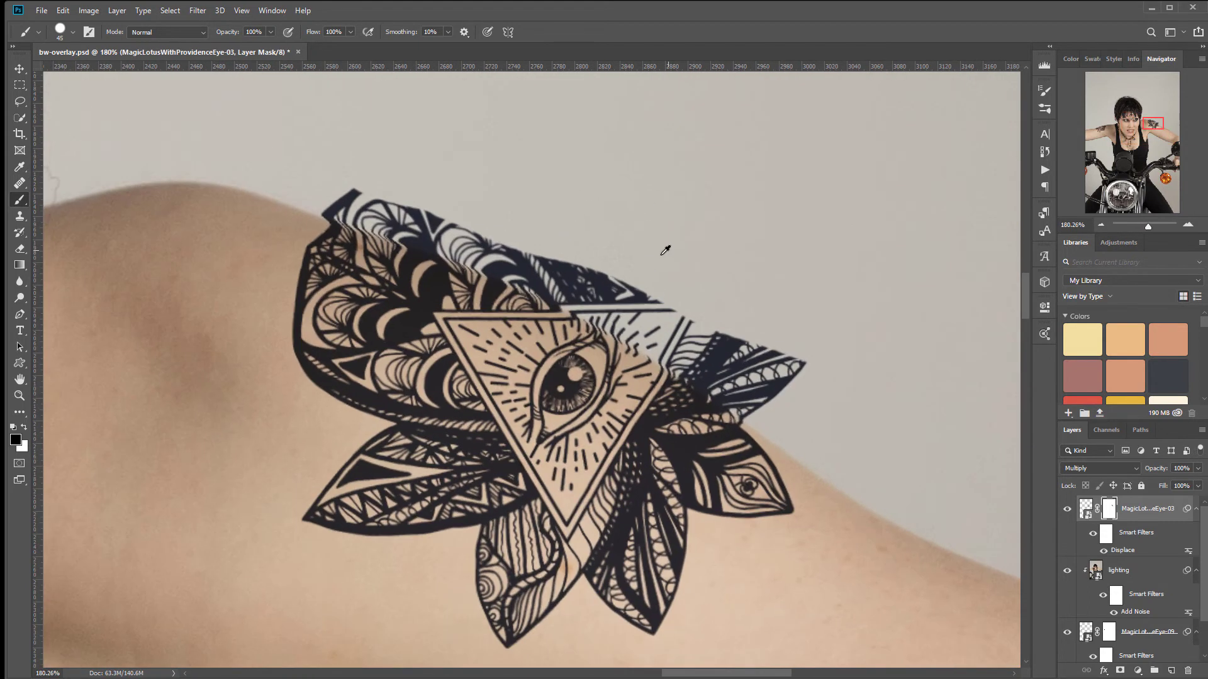
scroll(666, 251, up, 2)
mouse_move(373, 195)
mouse_down()
mouse_move(582, 270)
mouse_move(801, 386)
mouse_move(647, 291)
mouse_up()
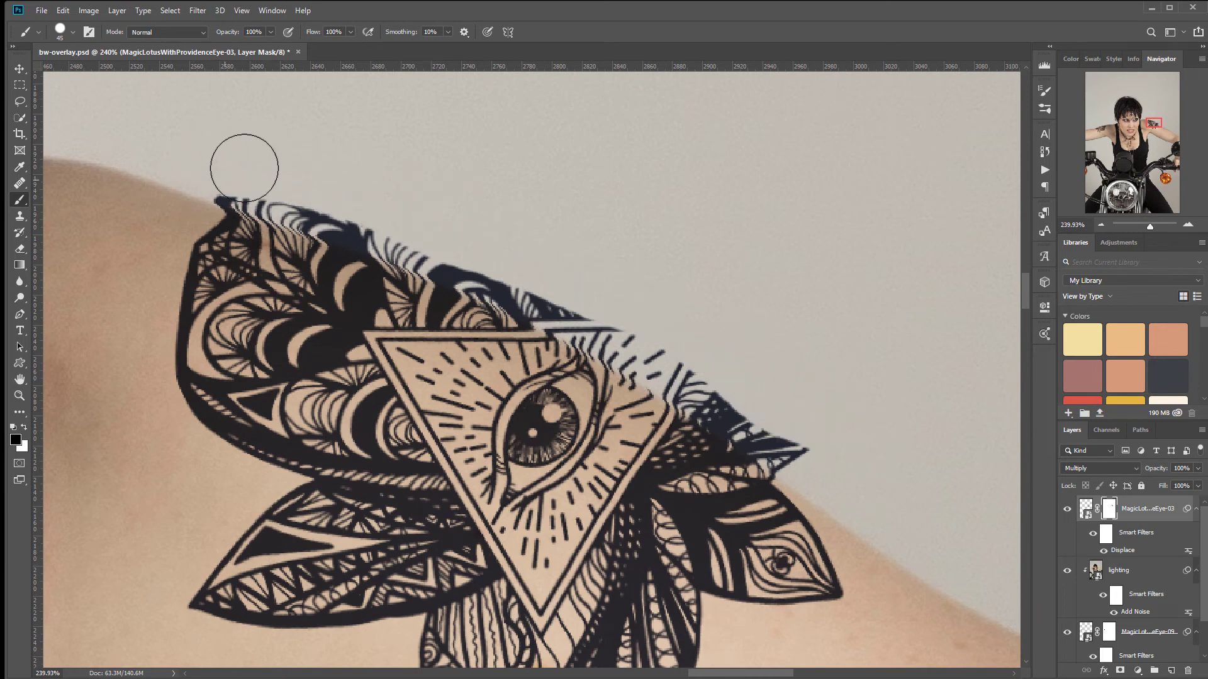
mouse_move(227, 167)
mouse_down()
mouse_move(528, 269)
mouse_move(679, 340)
mouse_move(484, 281)
mouse_move(407, 229)
mouse_move(655, 337)
mouse_move(587, 302)
mouse_move(642, 353)
mouse_move(836, 463)
mouse_move(743, 407)
mouse_move(803, 450)
mouse_move(818, 404)
mouse_move(671, 352)
mouse_up()
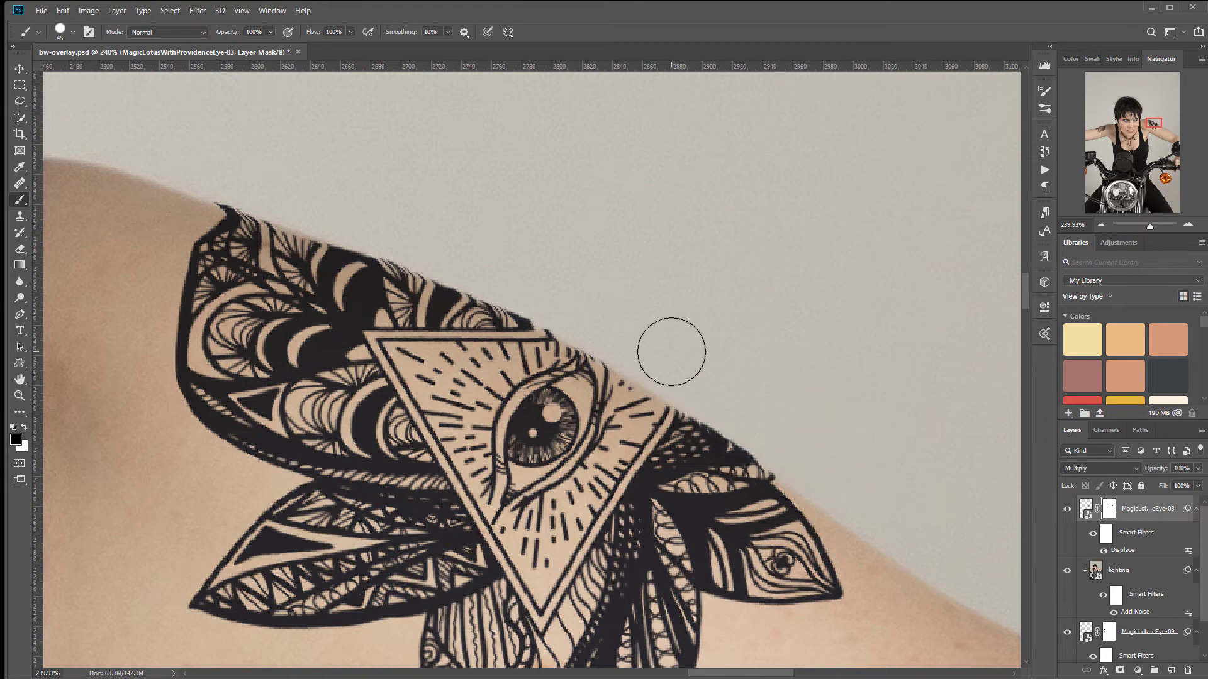
Step: Soften the masked lotus along the shoulder's edge with a 45 px Soft Round brush at 10% opacity
right_click(604, 261)
click(668, 372)
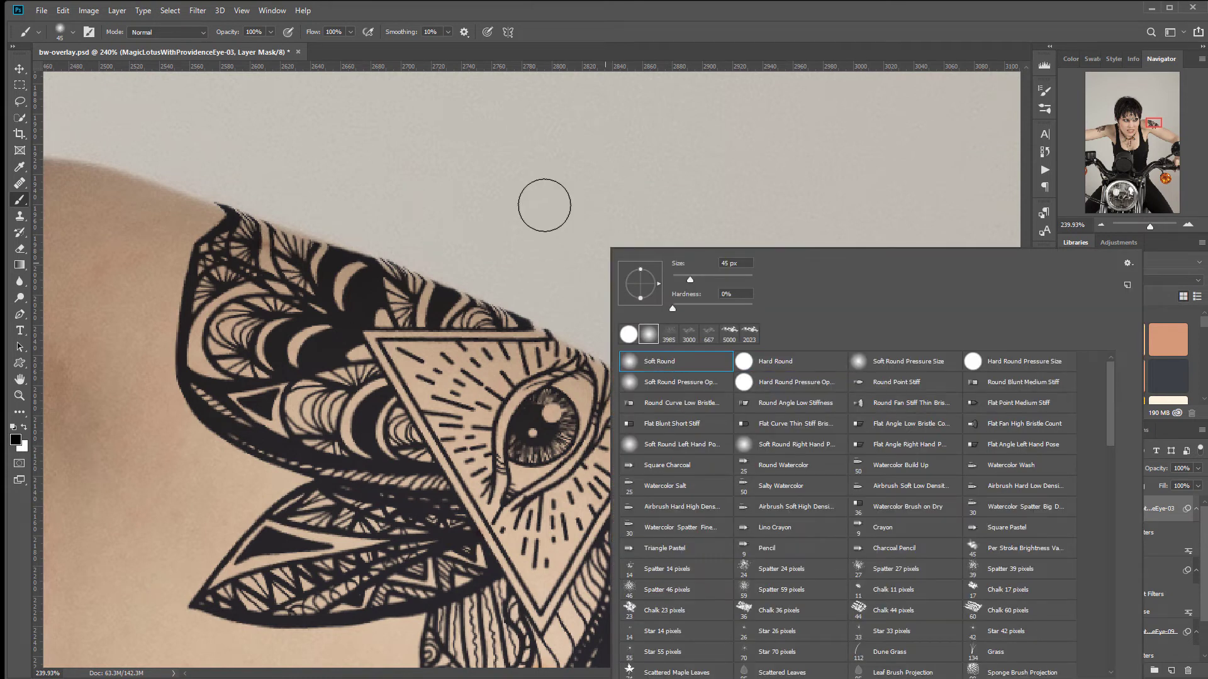
key(Return)
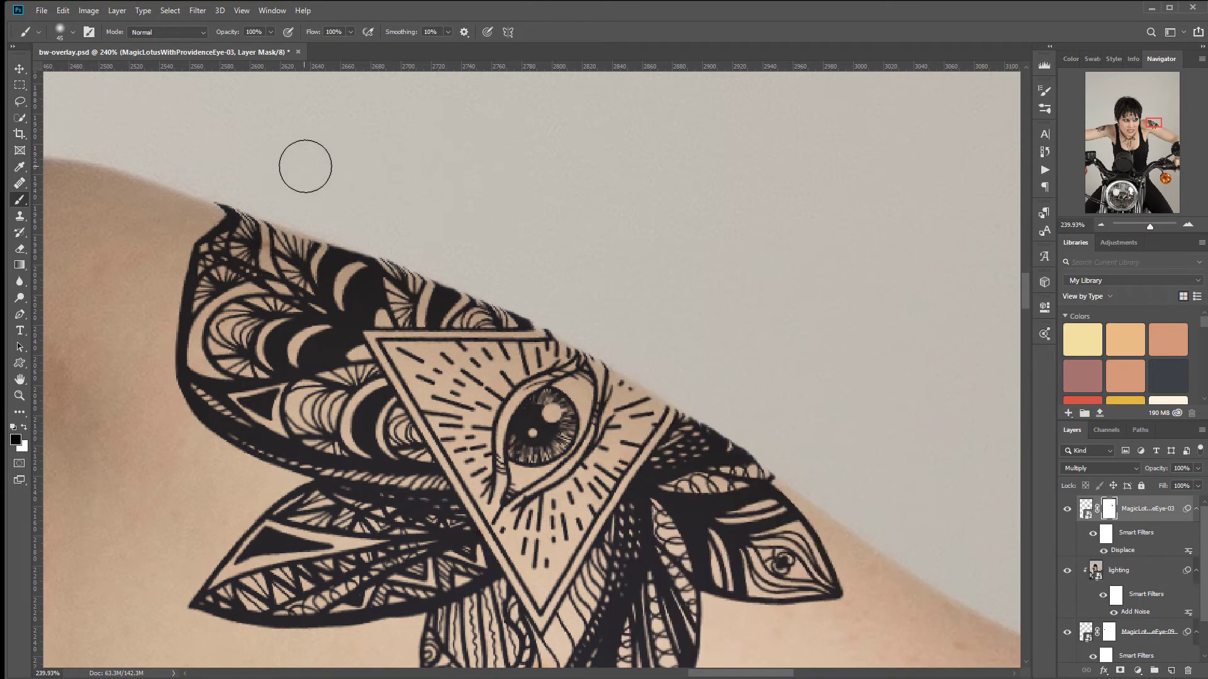
key(1)
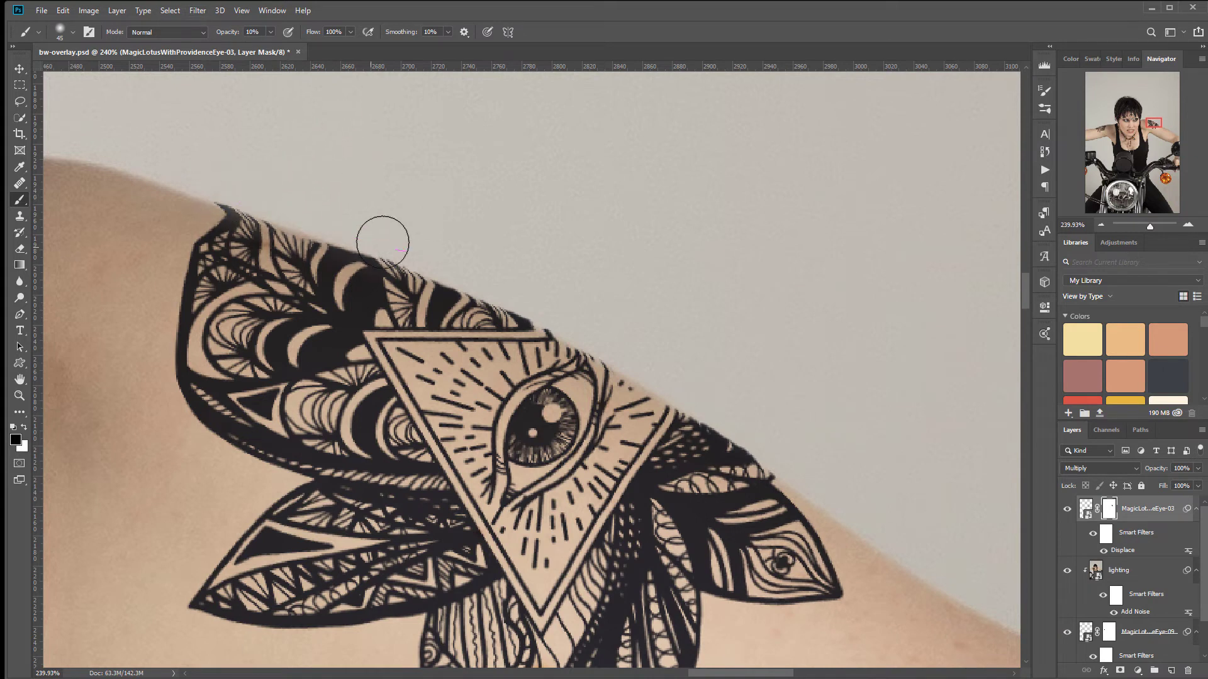
mouse_move(465, 286)
mouse_down()
mouse_move(600, 351)
mouse_move(773, 470)
mouse_up()
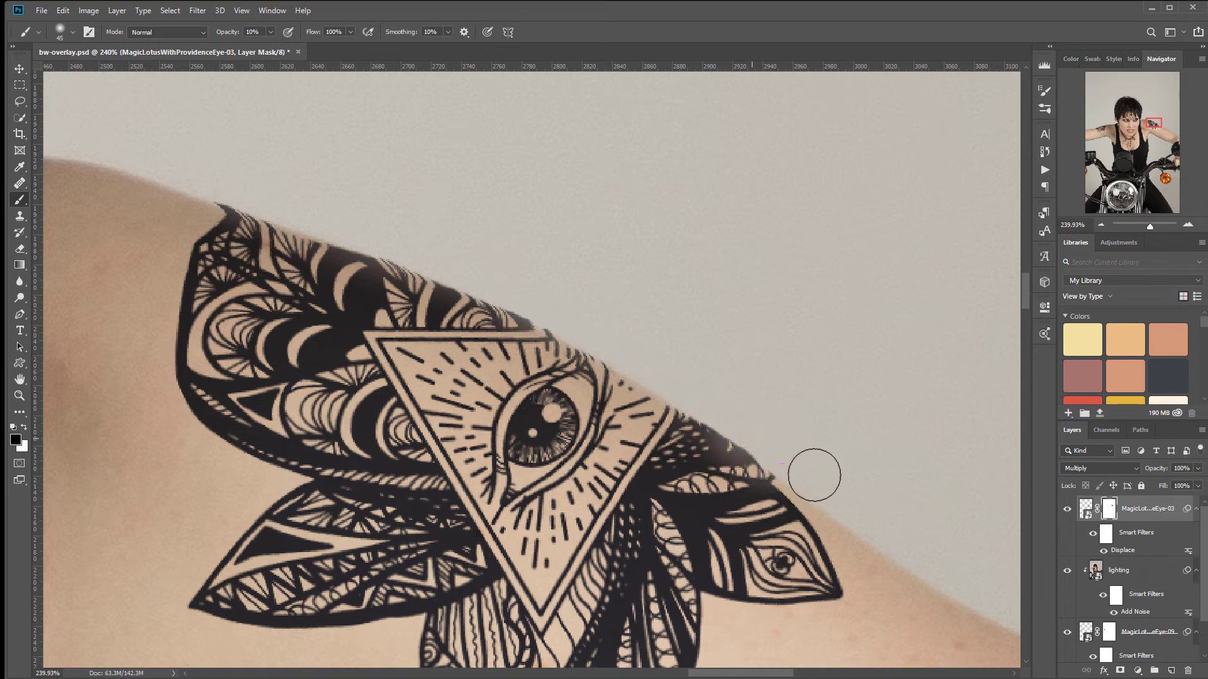
scroll(634, 337, down, 4)
scroll(634, 340, down, 6)
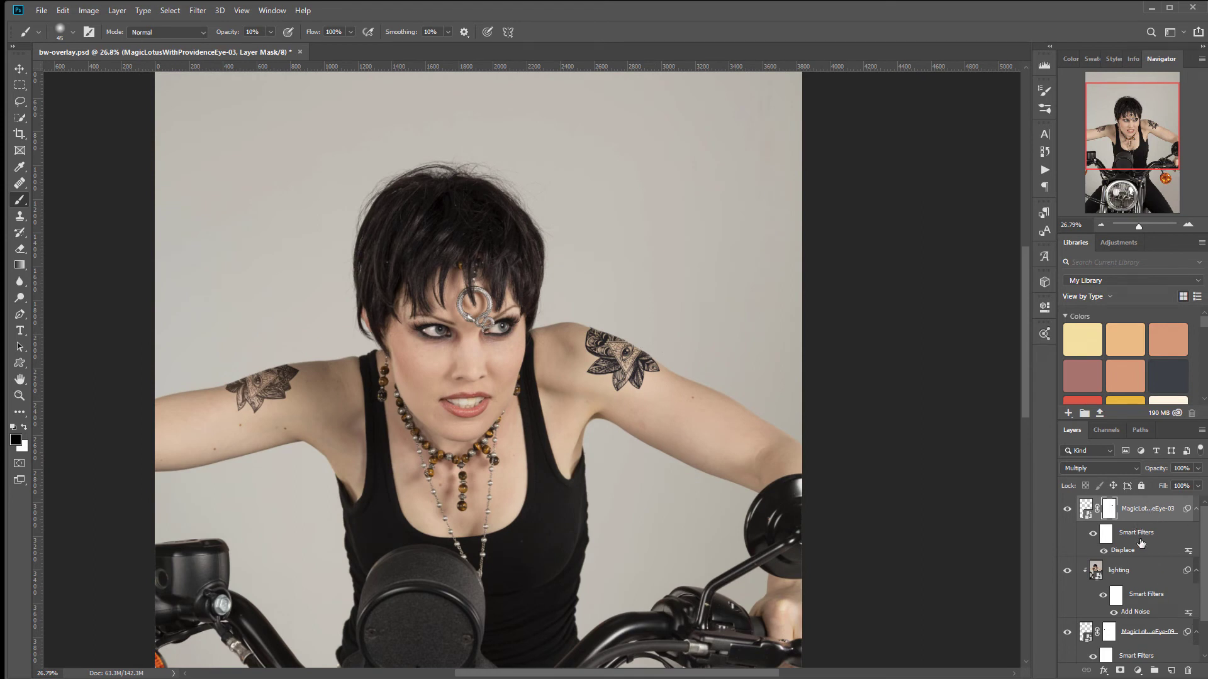
Step: Duplicate the lighting layer above the new lotus layer and clip the copy to it
scroll(1138, 537, down, 2)
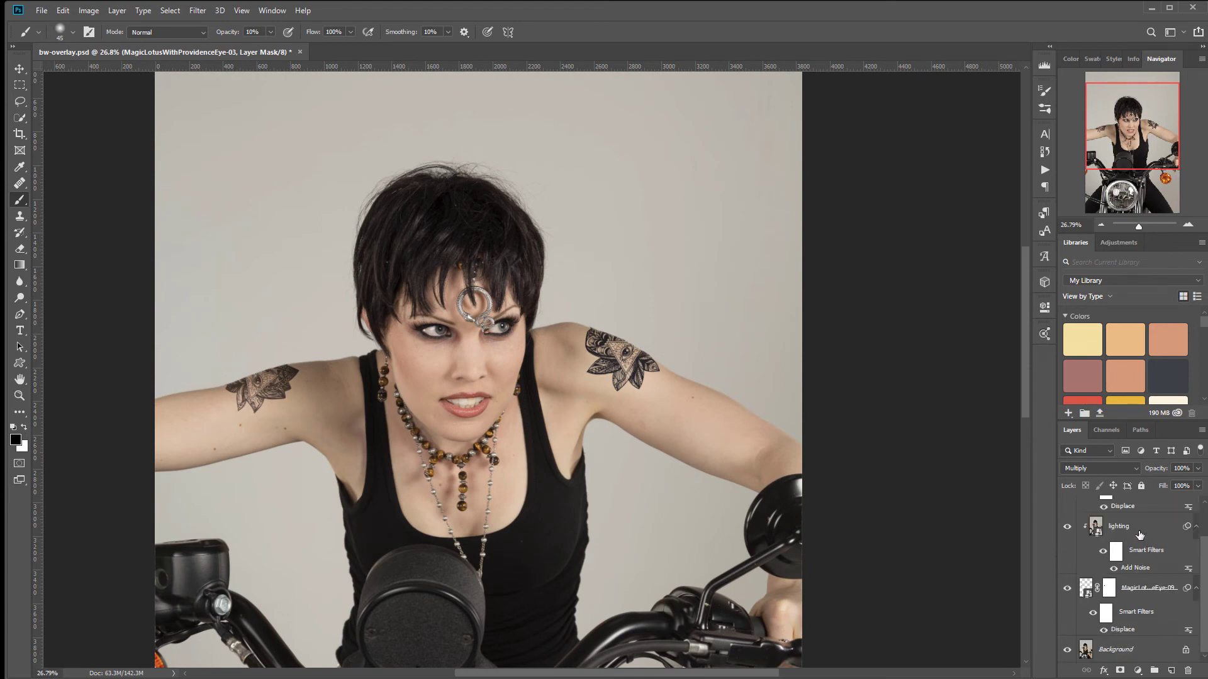
scroll(1139, 535, up, 2)
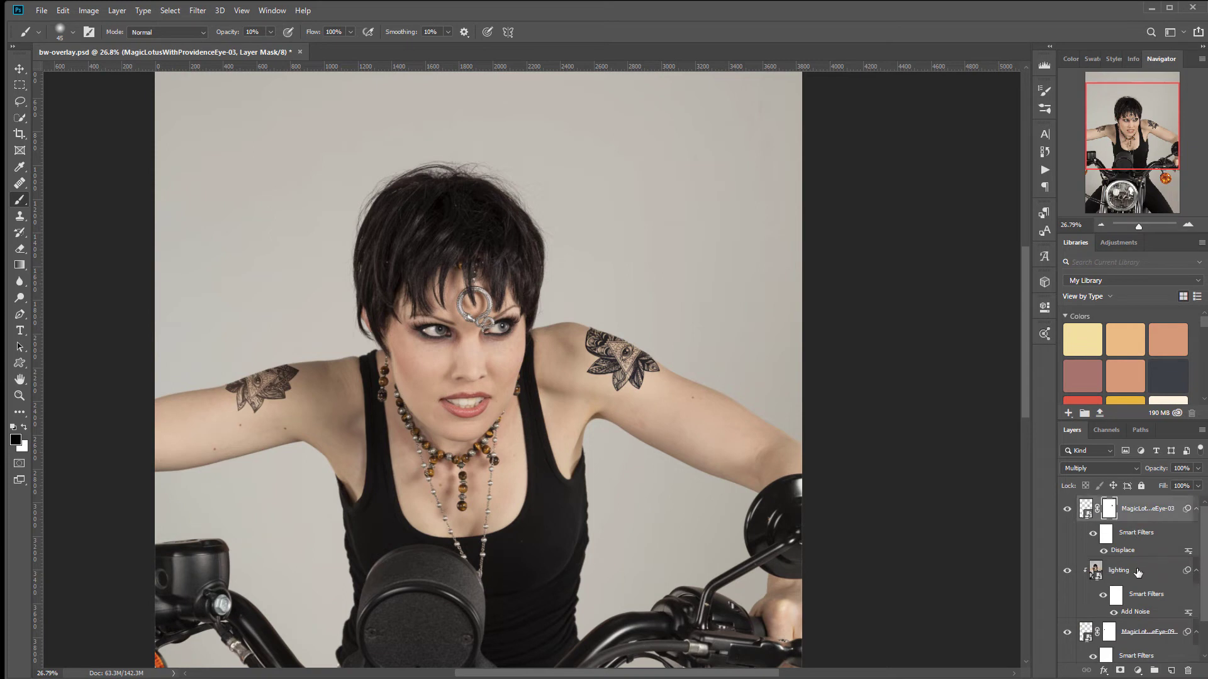
click(1136, 572)
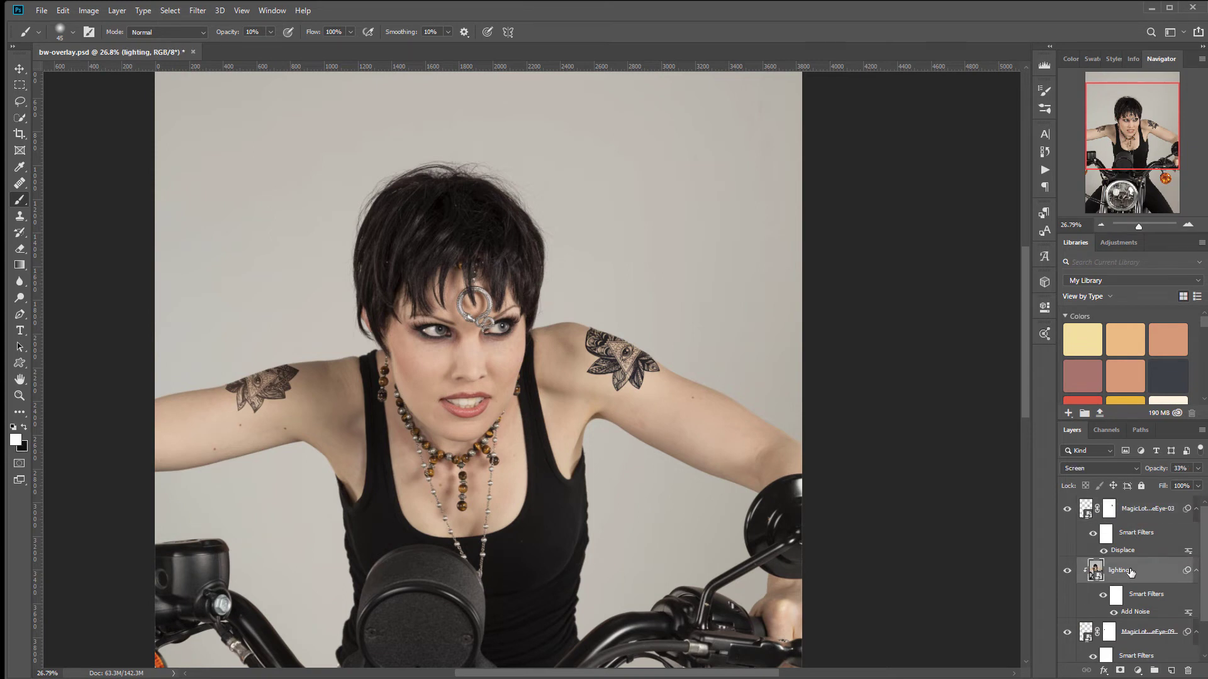
key(ctrl+j)
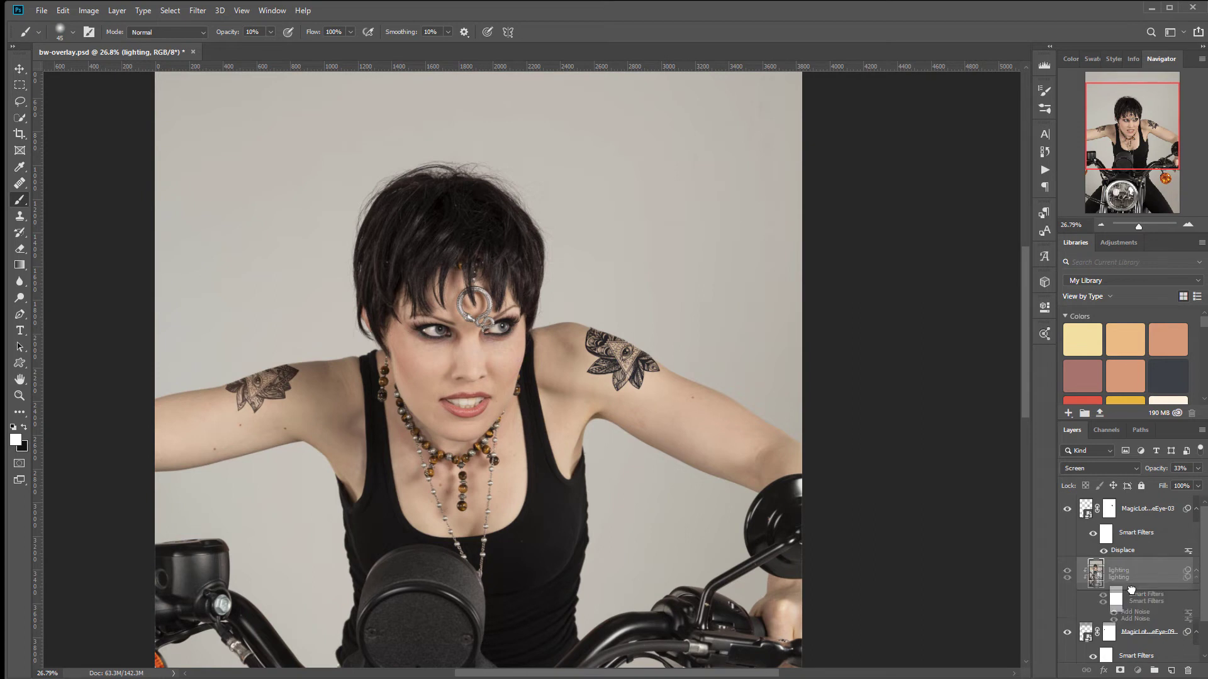
drag(1144, 576, 1131, 499)
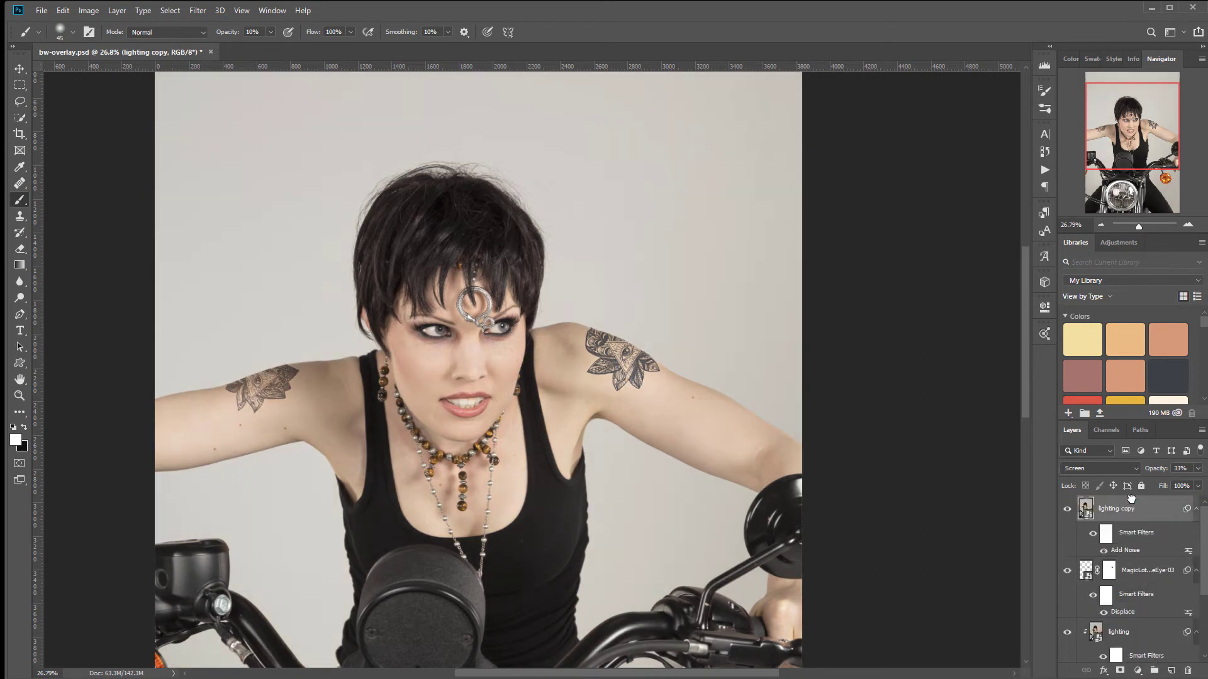
right_click(1159, 511)
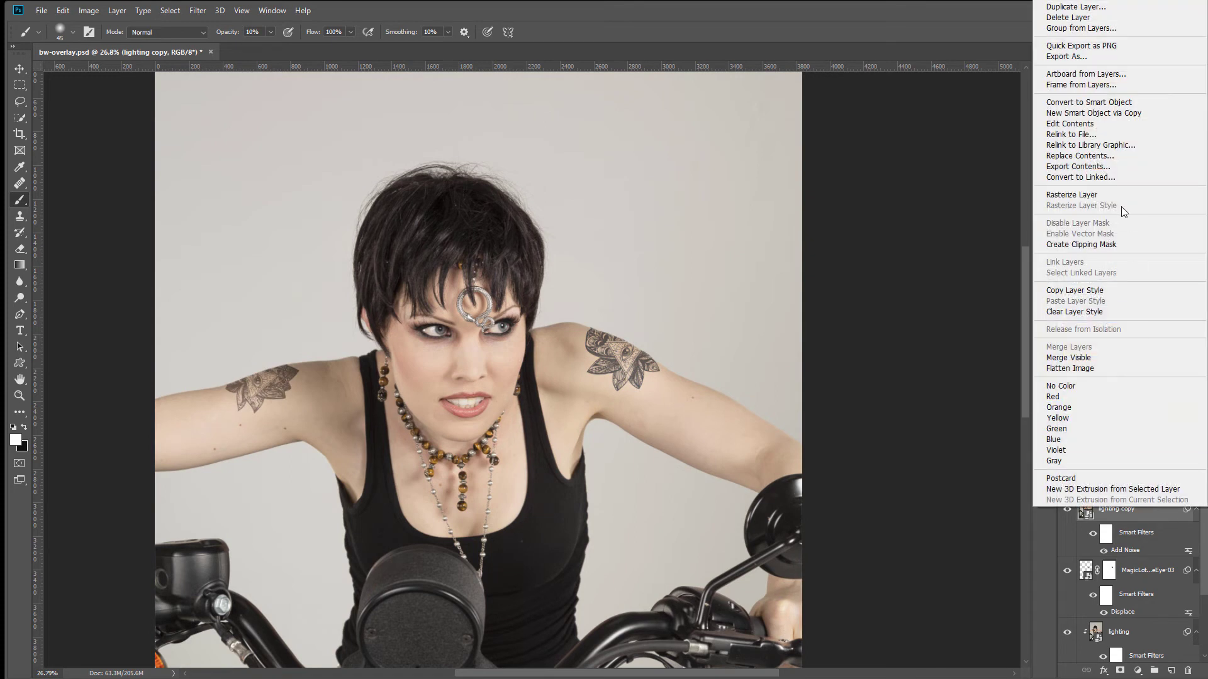
click(1120, 244)
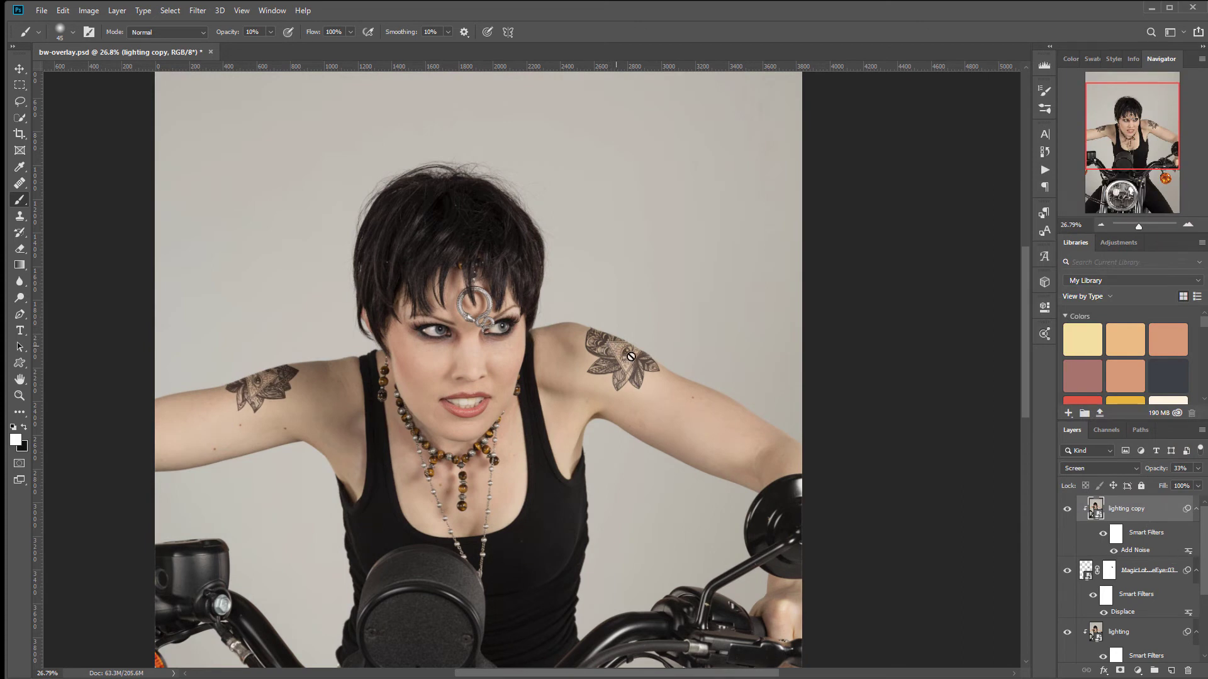
Step: Compare the new tattoo with and without the lighting copy, and set the copy's opacity to 34%
click(1066, 509)
click(1066, 509)
click(1066, 509)
click(1066, 509)
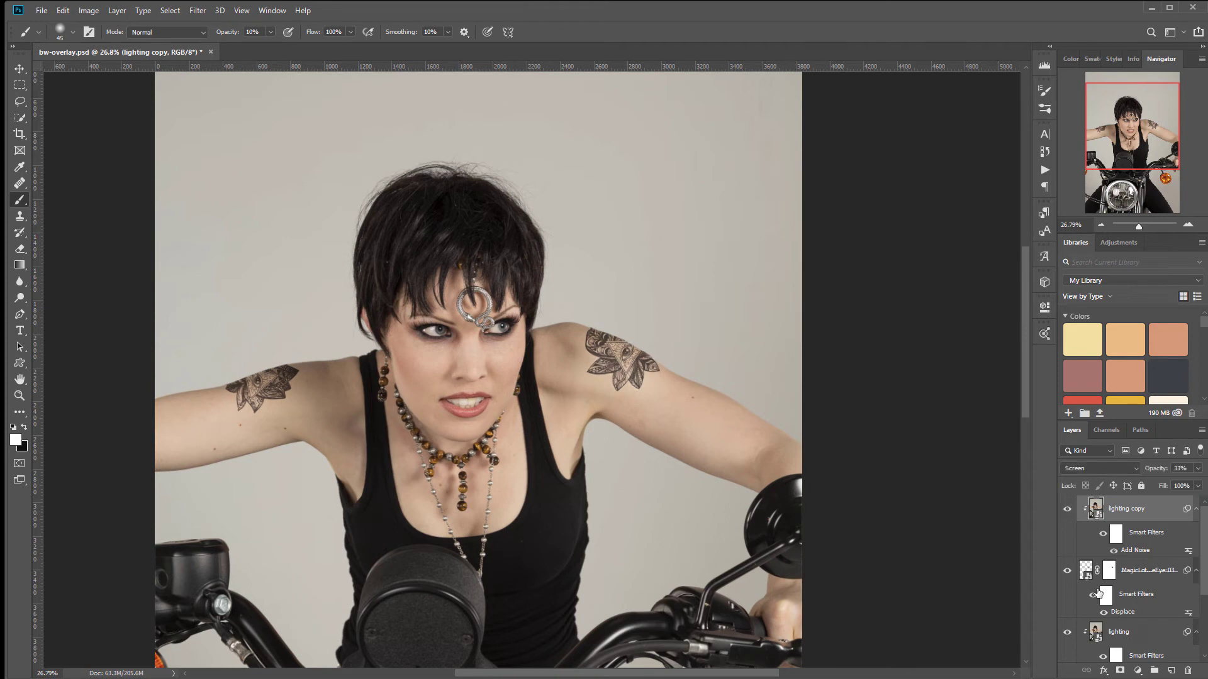
click(1198, 469)
drag(1173, 482, 1158, 482)
scroll(1153, 590, down, 1)
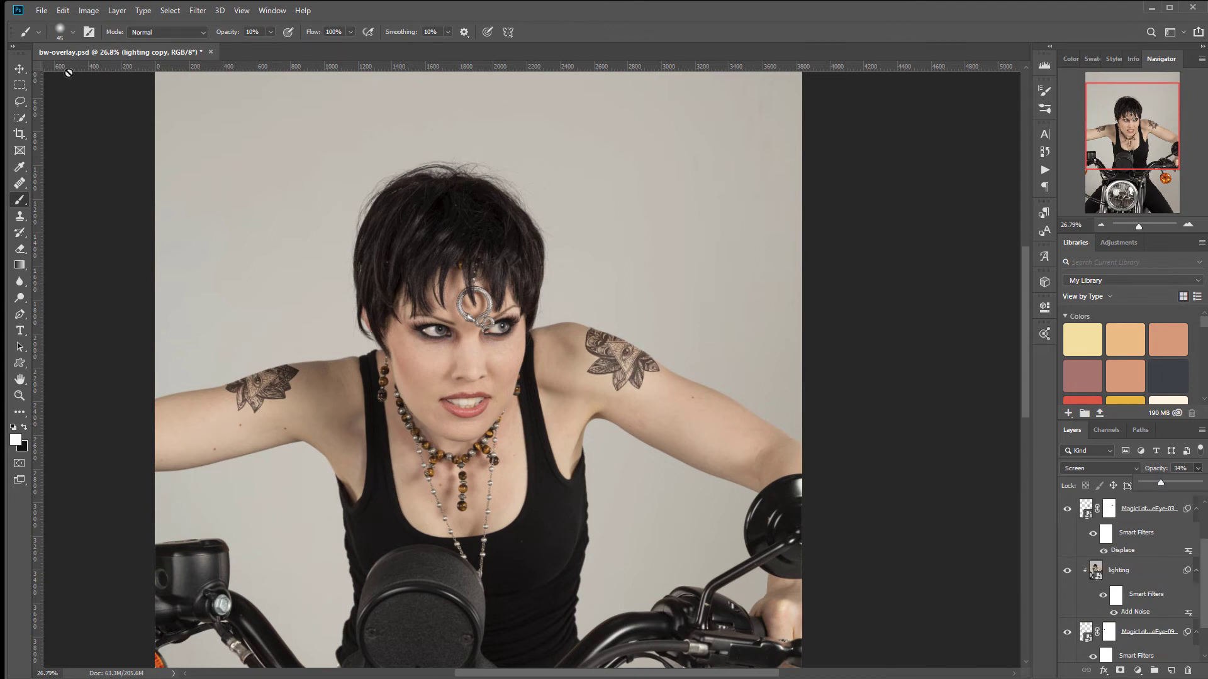
click(20, 68)
scroll(539, 477, down, 5)
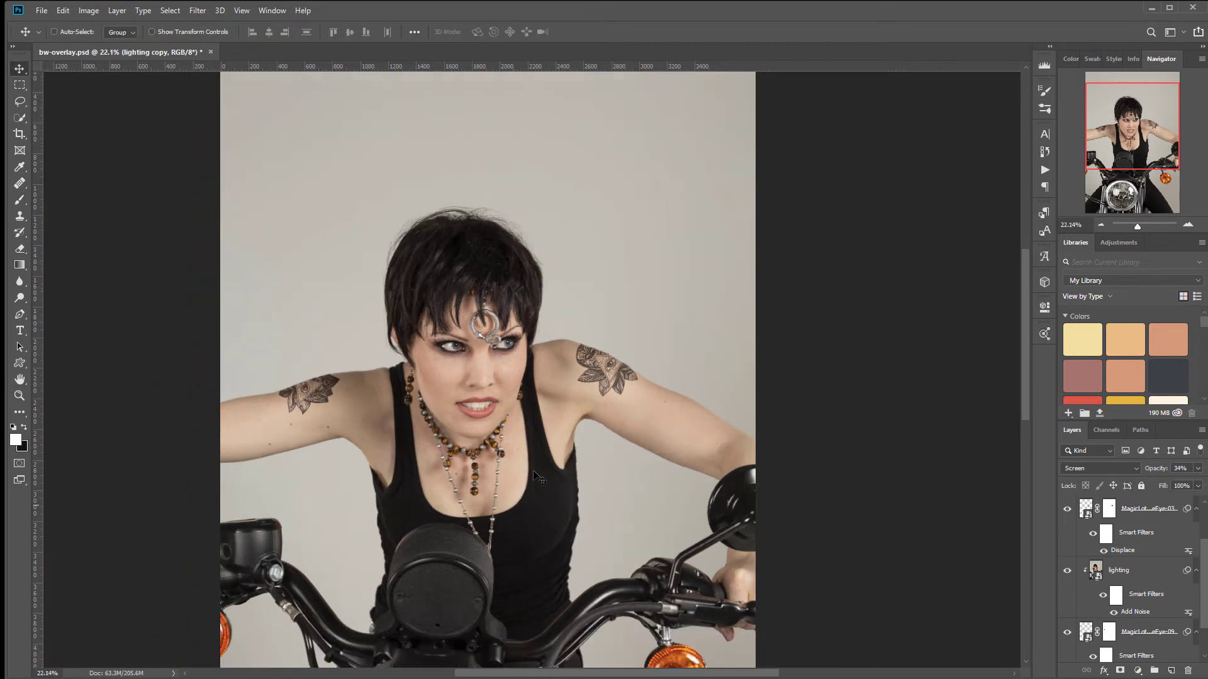
drag(565, 513, 611, 388)
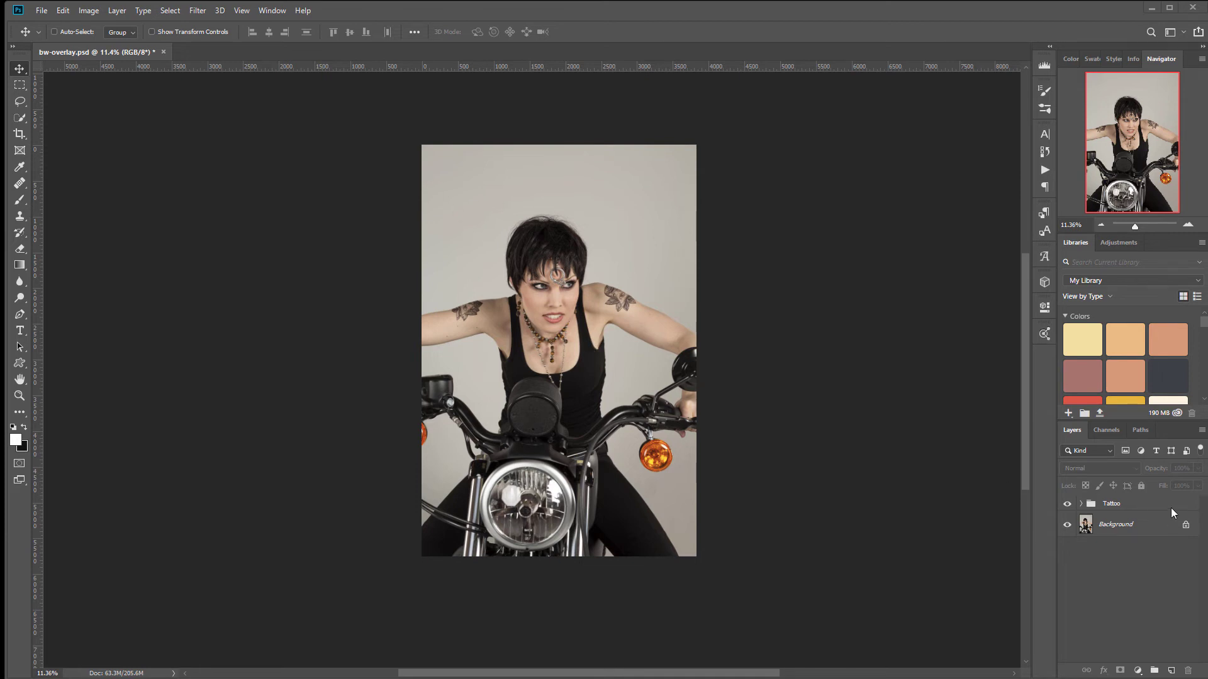
Step: Toggle the Tattoo group's visibility to compare the biker with and without the tattoos
click(1067, 504)
click(1067, 504)
click(1069, 504)
click(1068, 504)
Step: Add a new layer above the Tattoo group and name it lighting
click(1155, 504)
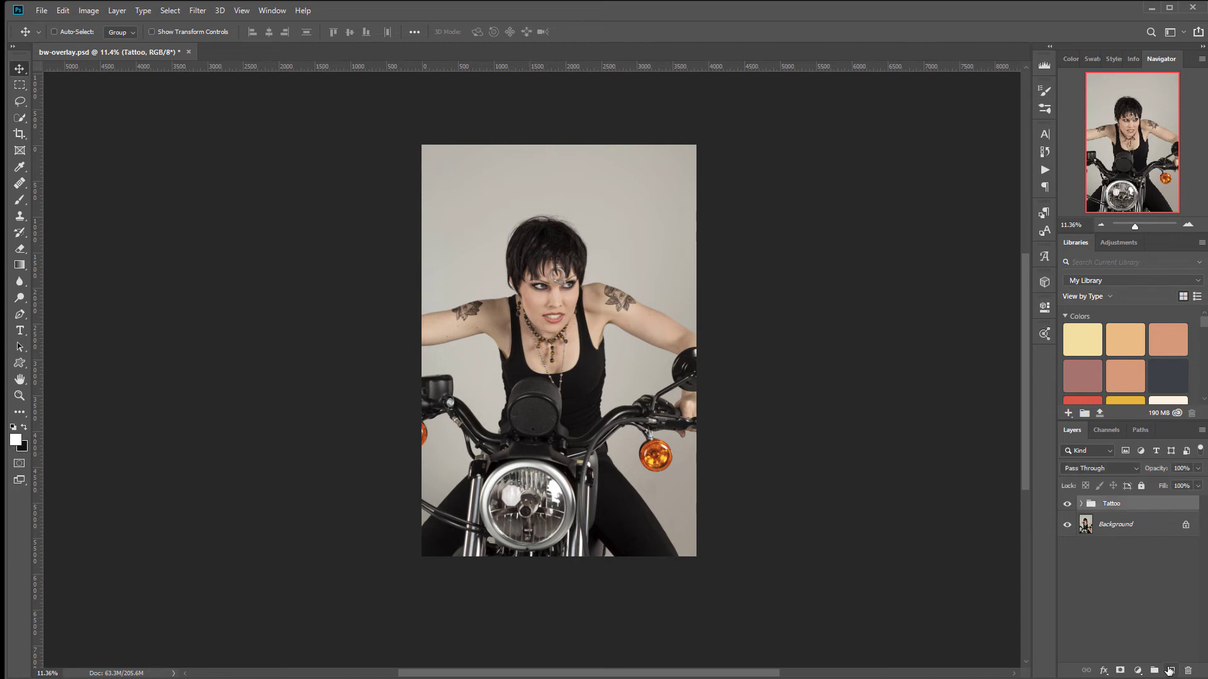
click(1170, 671)
double_click(1112, 508)
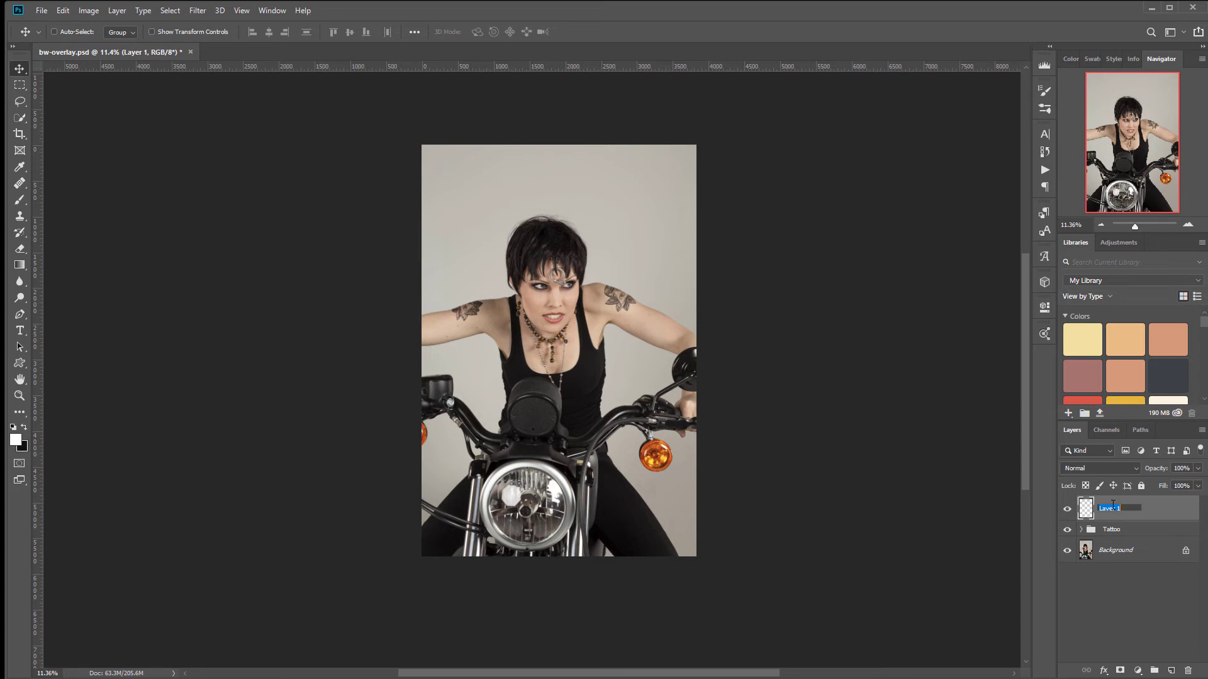
text(B)
key(Return)
Step: Paint a bright white glow over the motorcycle's headlight with a soft 1300 px brush at 100% opacity
click(17, 199)
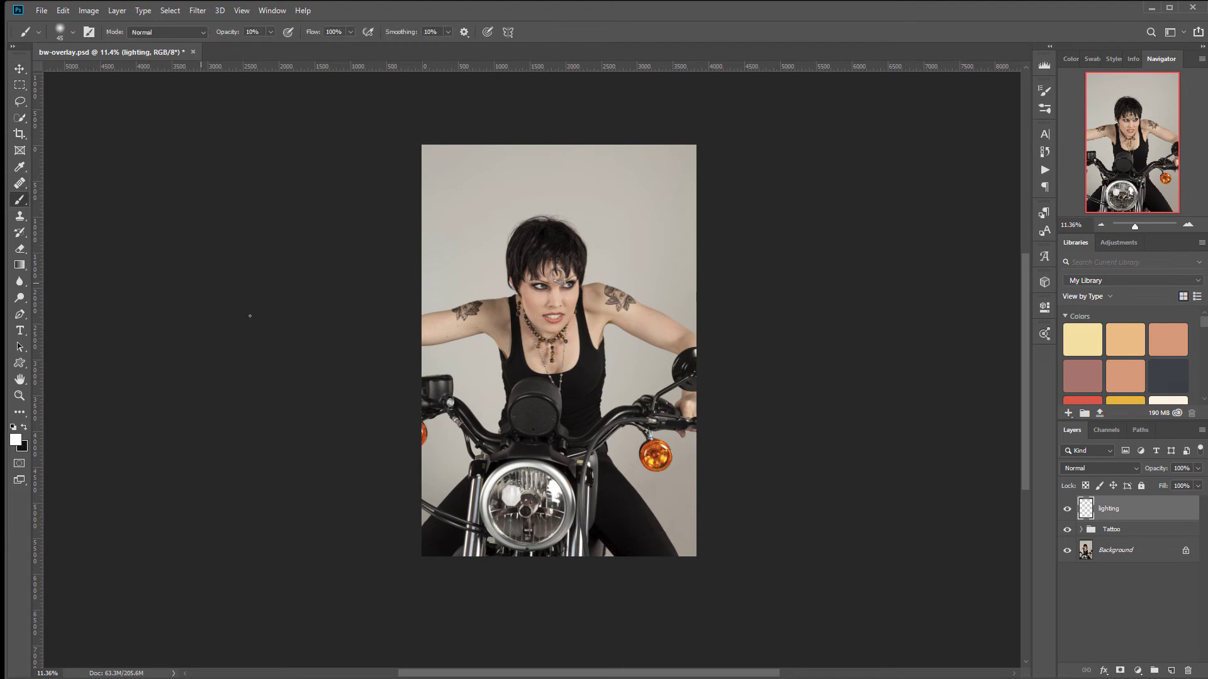
scroll(565, 501, up, 3)
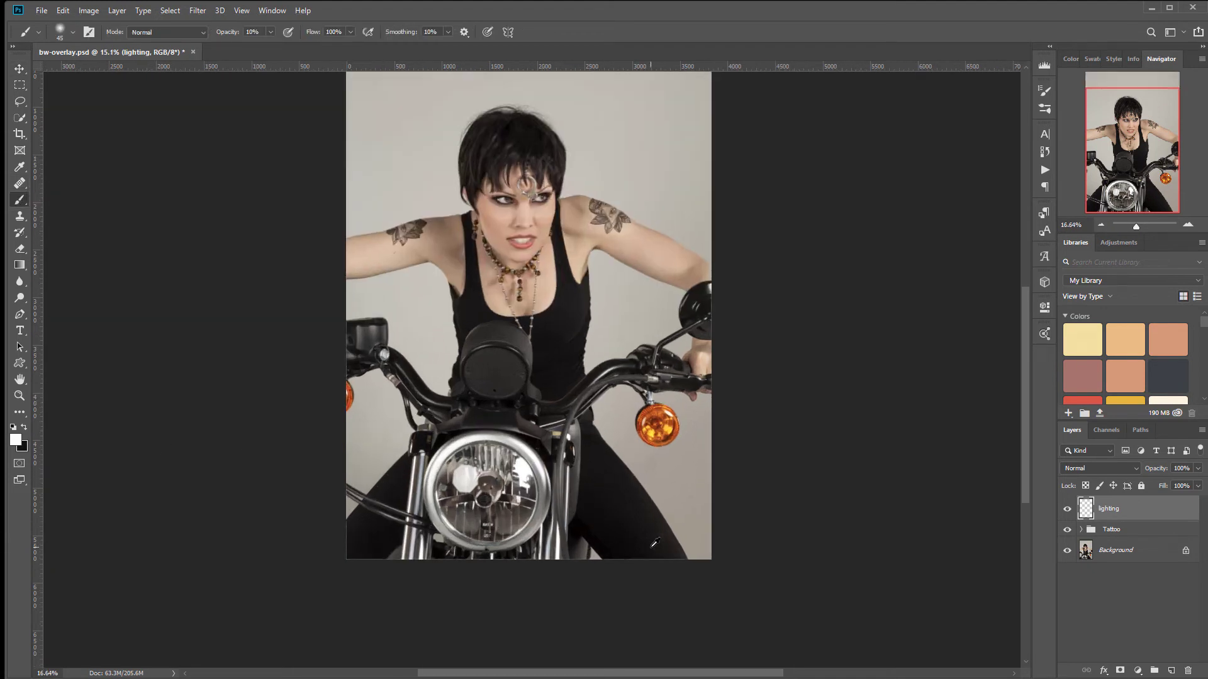
key(0)
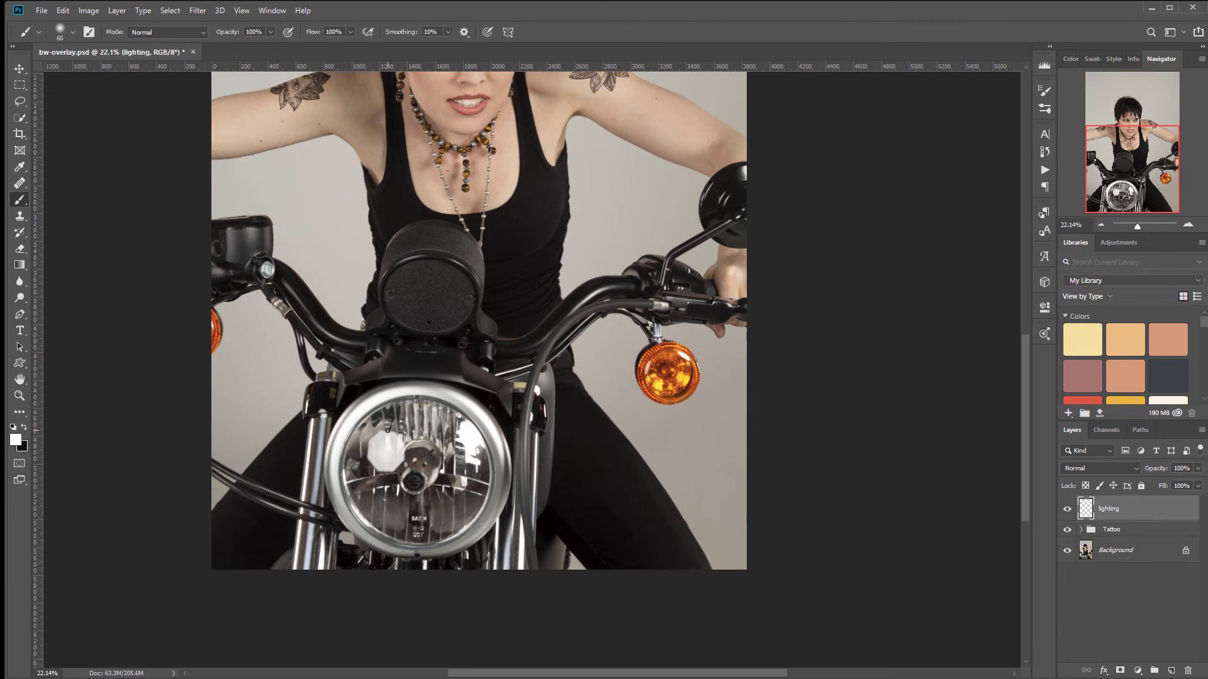
key(bracketright)
key(bracketright)
key(bracketright)
key(bracketright)
click(415, 473)
click(415, 473)
click(415, 473)
click(416, 473)
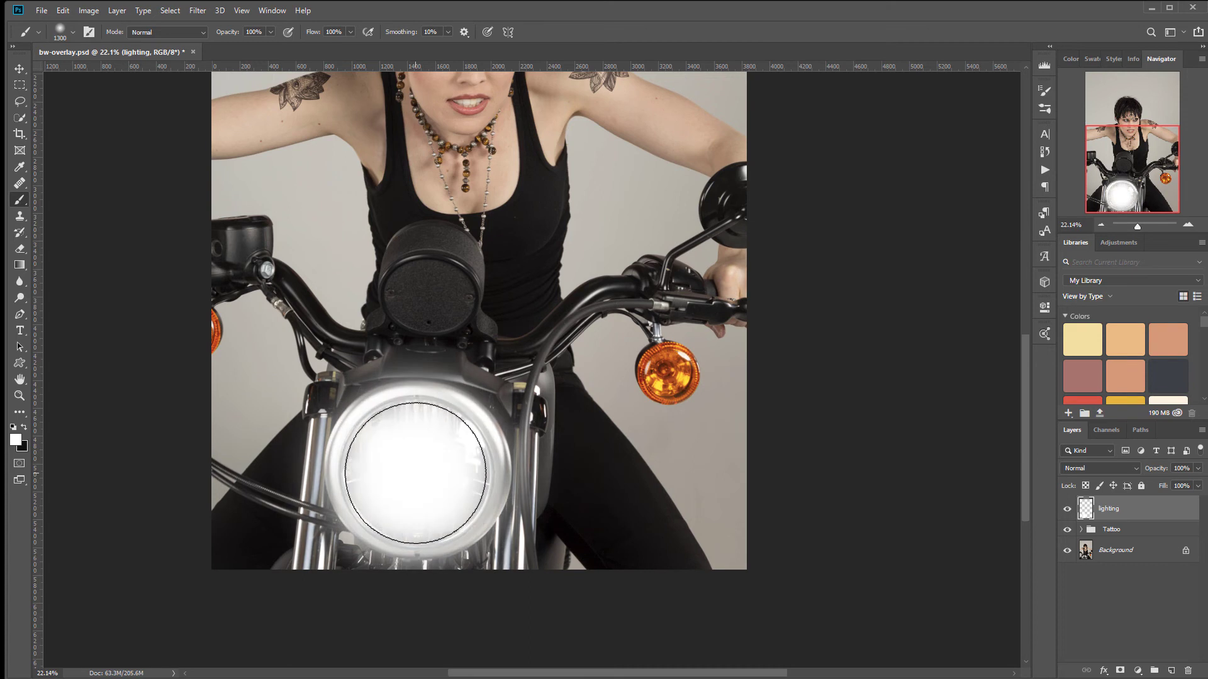
click(415, 473)
click(415, 473)
click(415, 473)
click(415, 473)
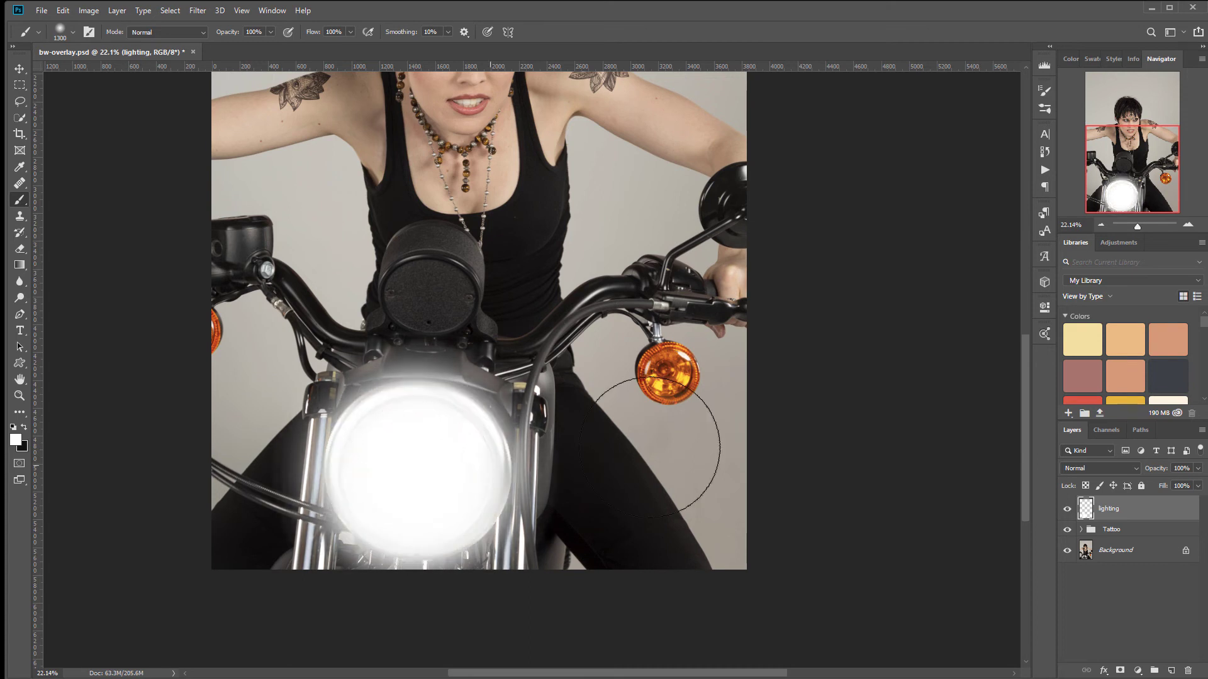
Step: Set the headlight lighting layer's blend mode to Screen and view the whole image
click(1131, 470)
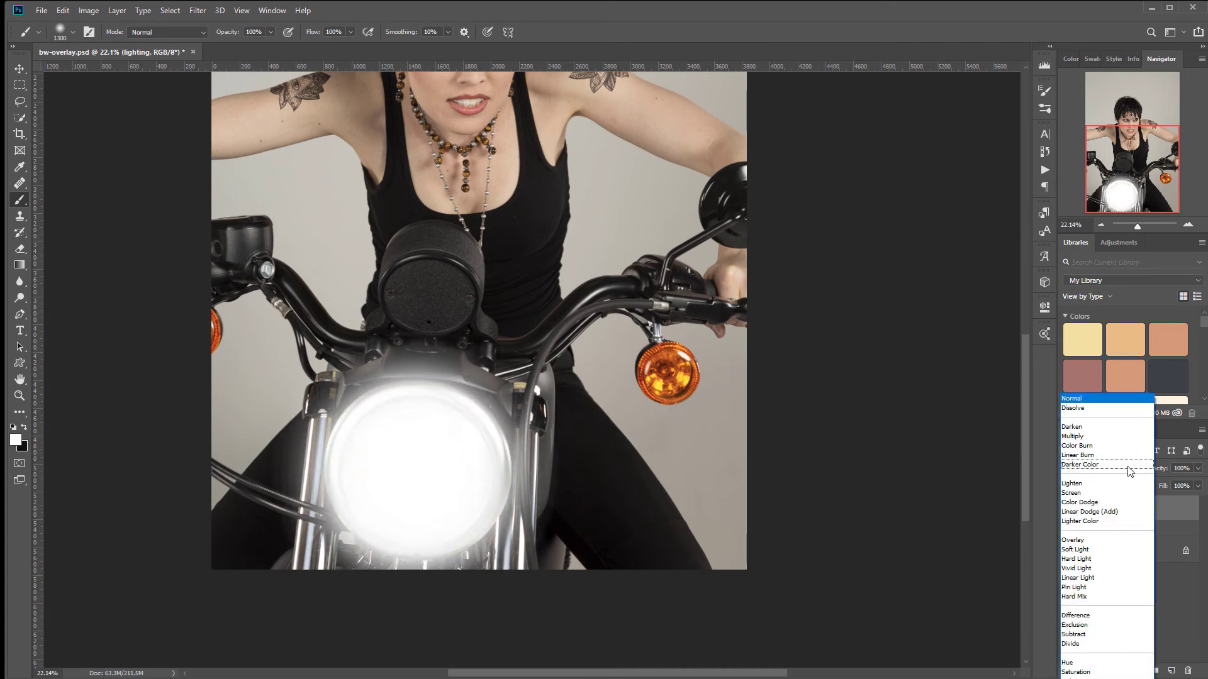
click(1118, 499)
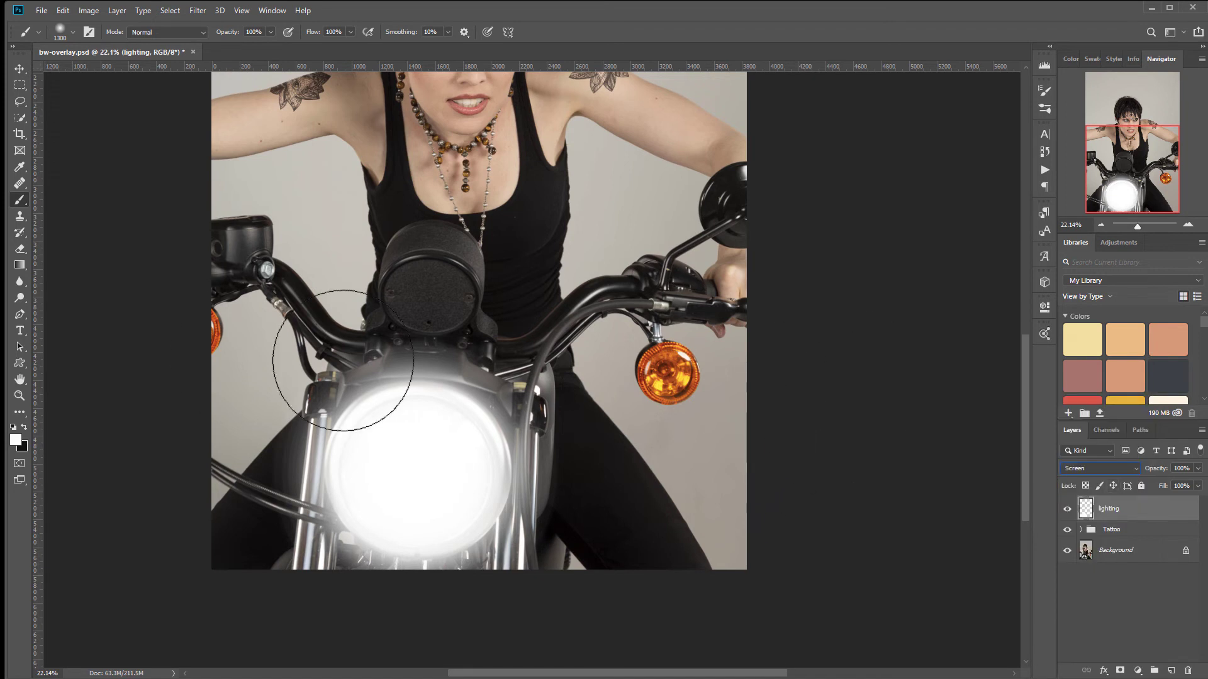
click(19, 68)
scroll(464, 377, down, 4)
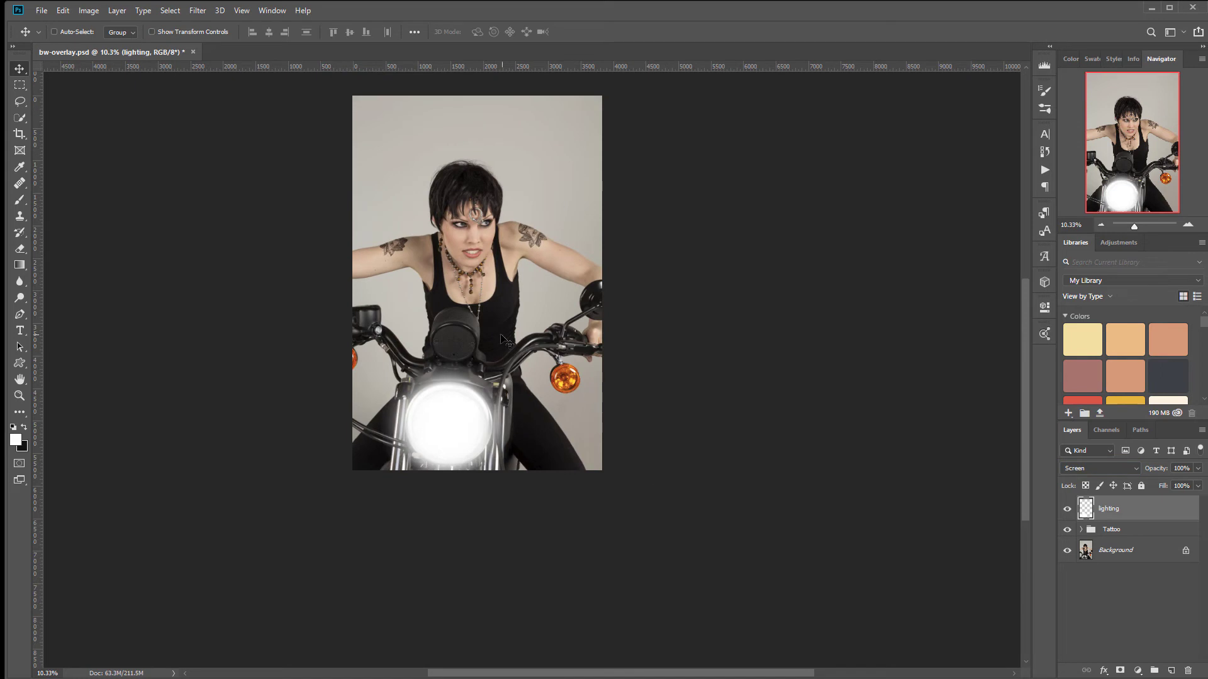
drag(499, 410, 588, 439)
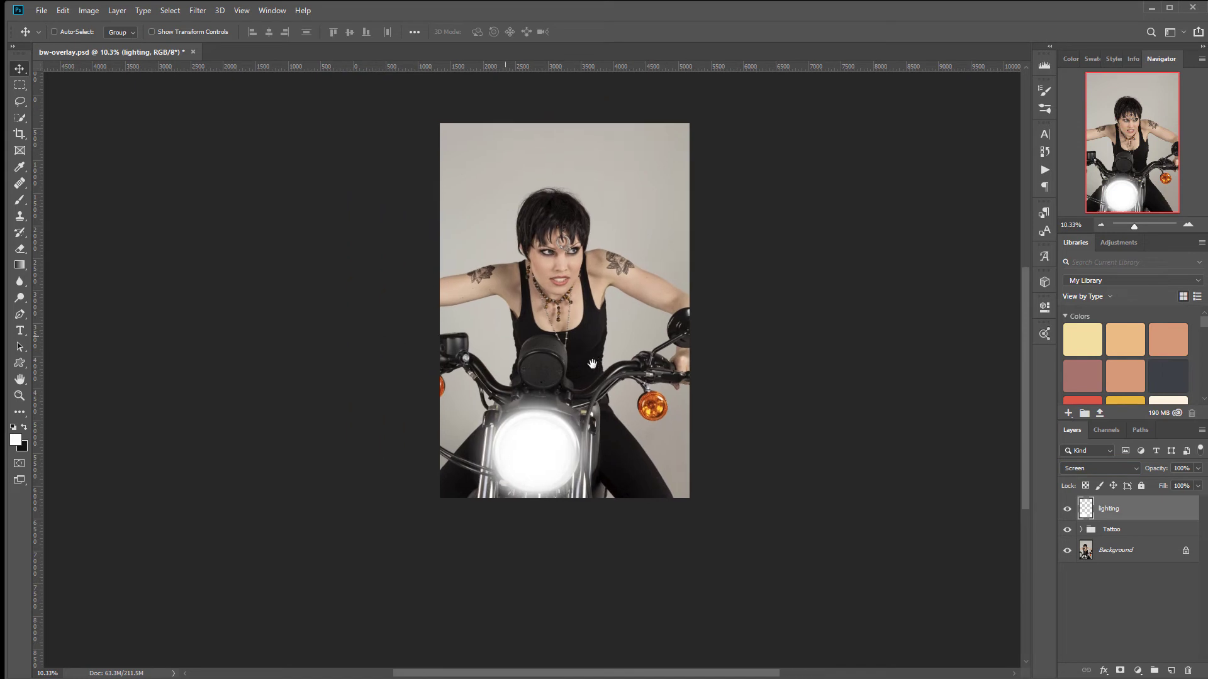
Step: Try Soft Light on the headlight lighting layer, compare it with the layer hidden, and return the blend mode to Screen
click(1113, 472)
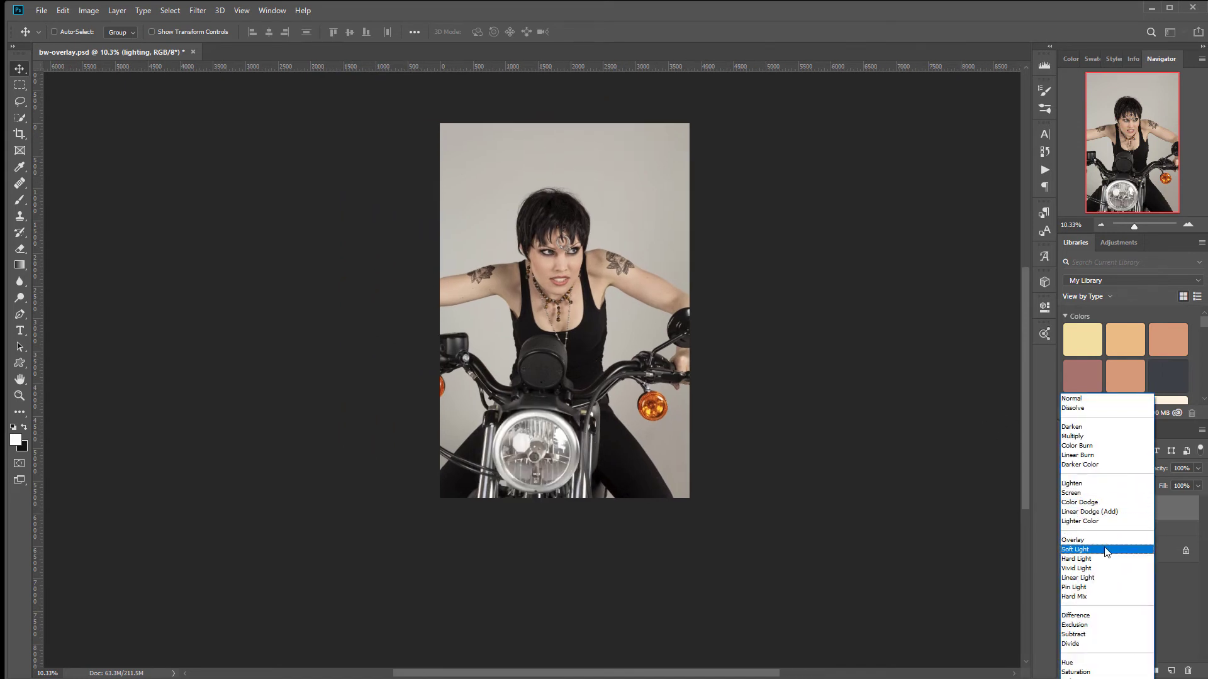
click(1107, 550)
click(1068, 510)
click(1069, 509)
click(1069, 509)
click(1068, 510)
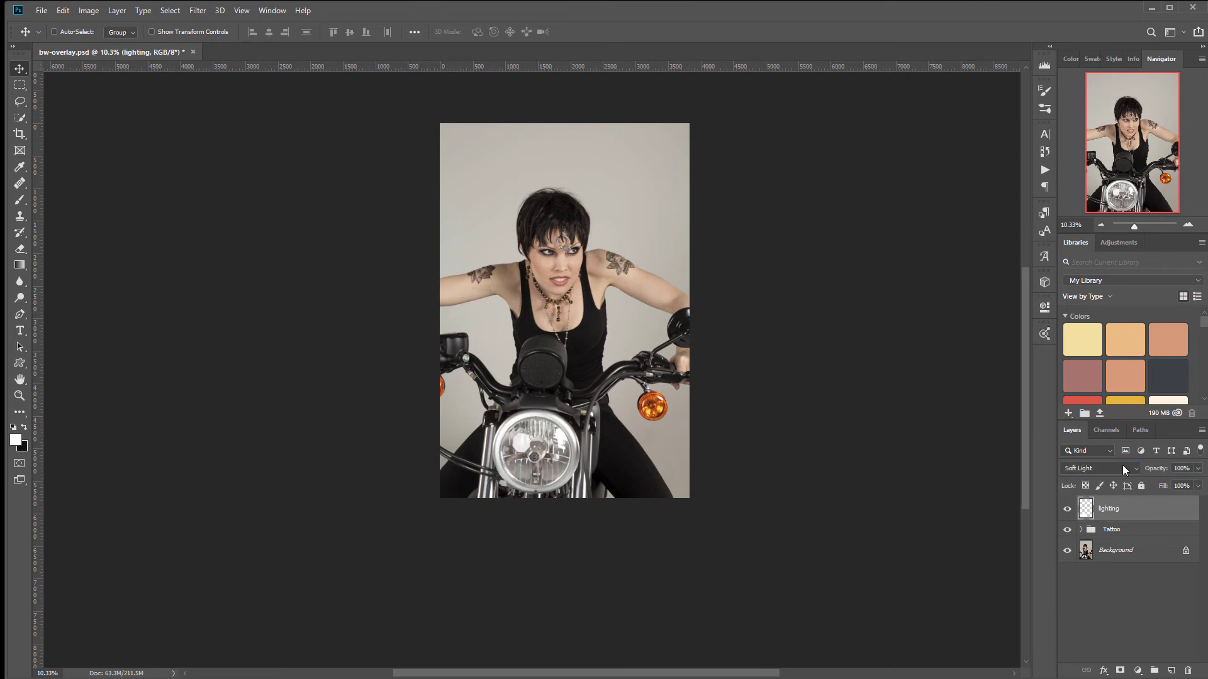
click(1122, 468)
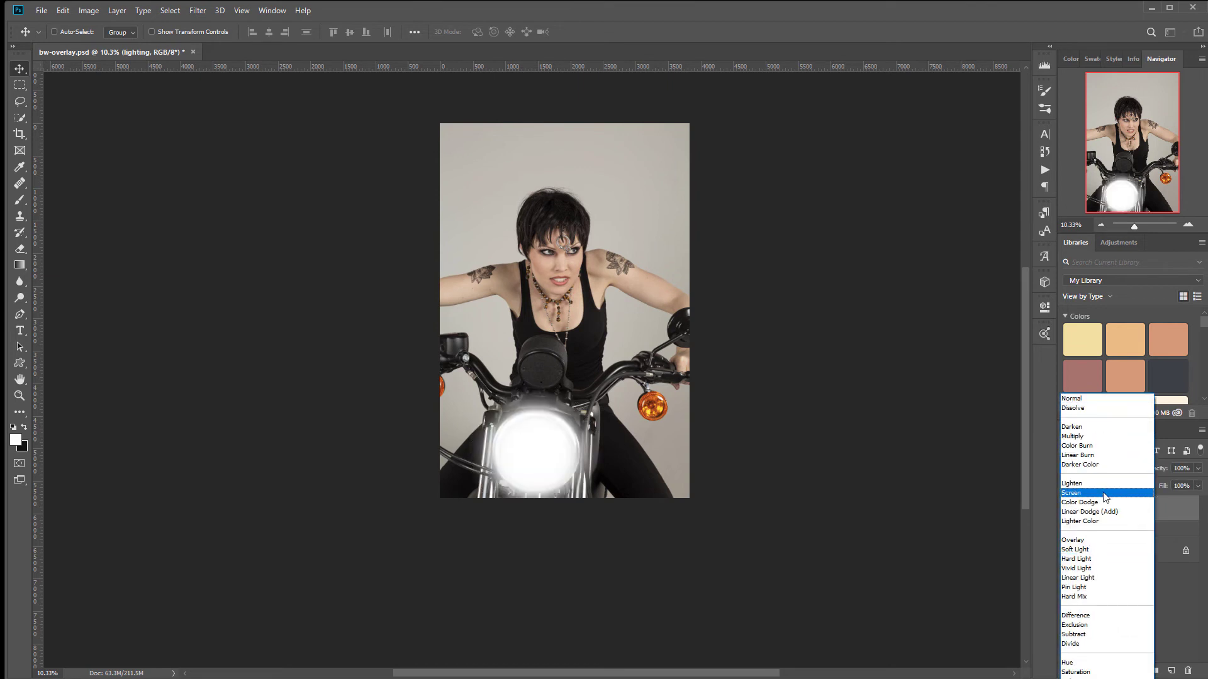
click(1073, 493)
Step: Apply a 135.9 px Gaussian Blur to the headlight's lighting layer and lower the layer's opacity to 42%
click(198, 11)
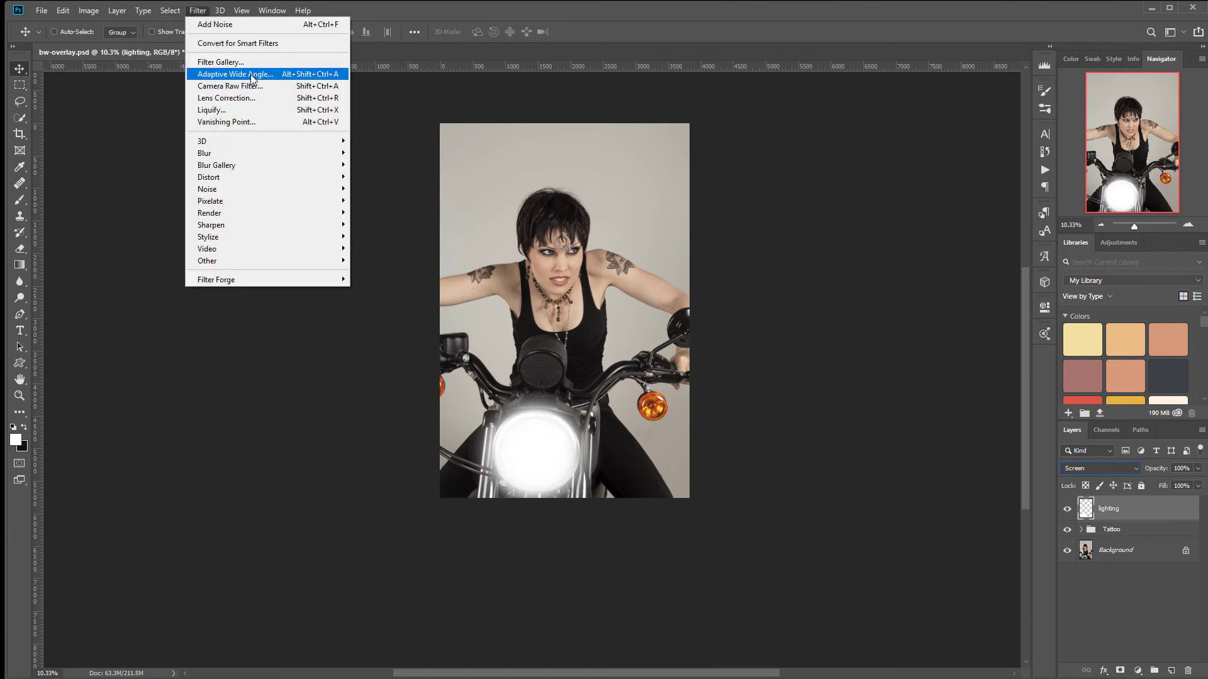
mouse_move(277, 157)
click(384, 200)
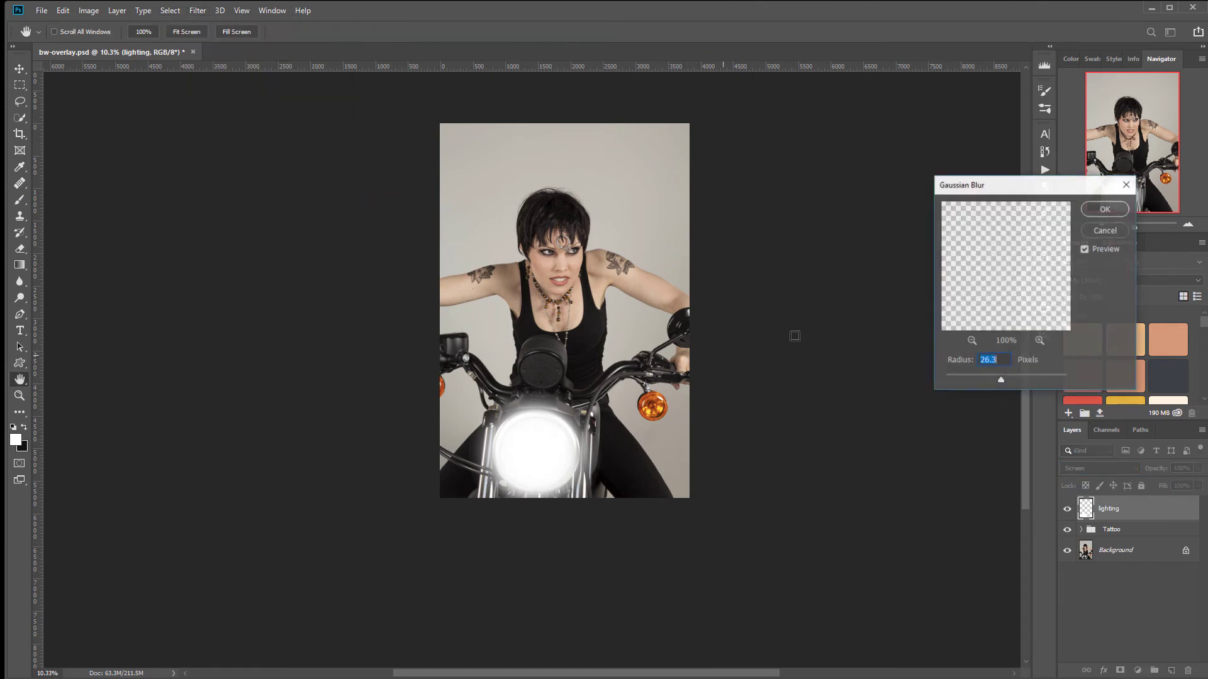
drag(1006, 377, 1030, 378)
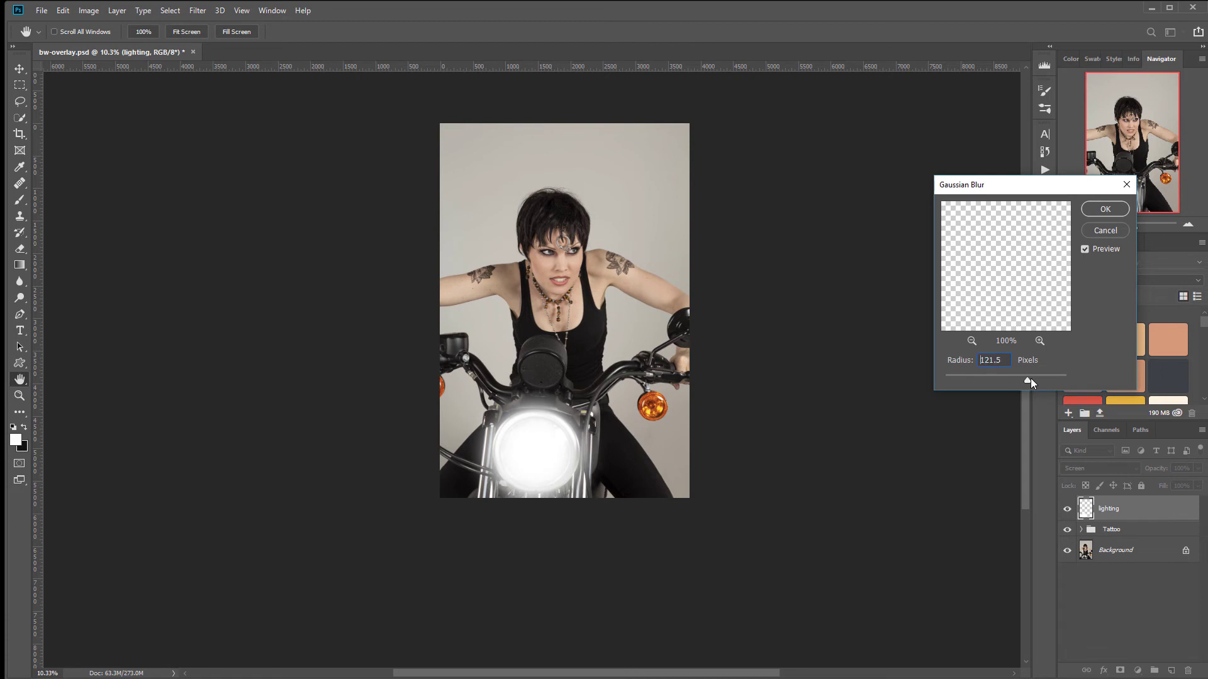
click(1102, 210)
click(1197, 470)
drag(1171, 478, 1165, 483)
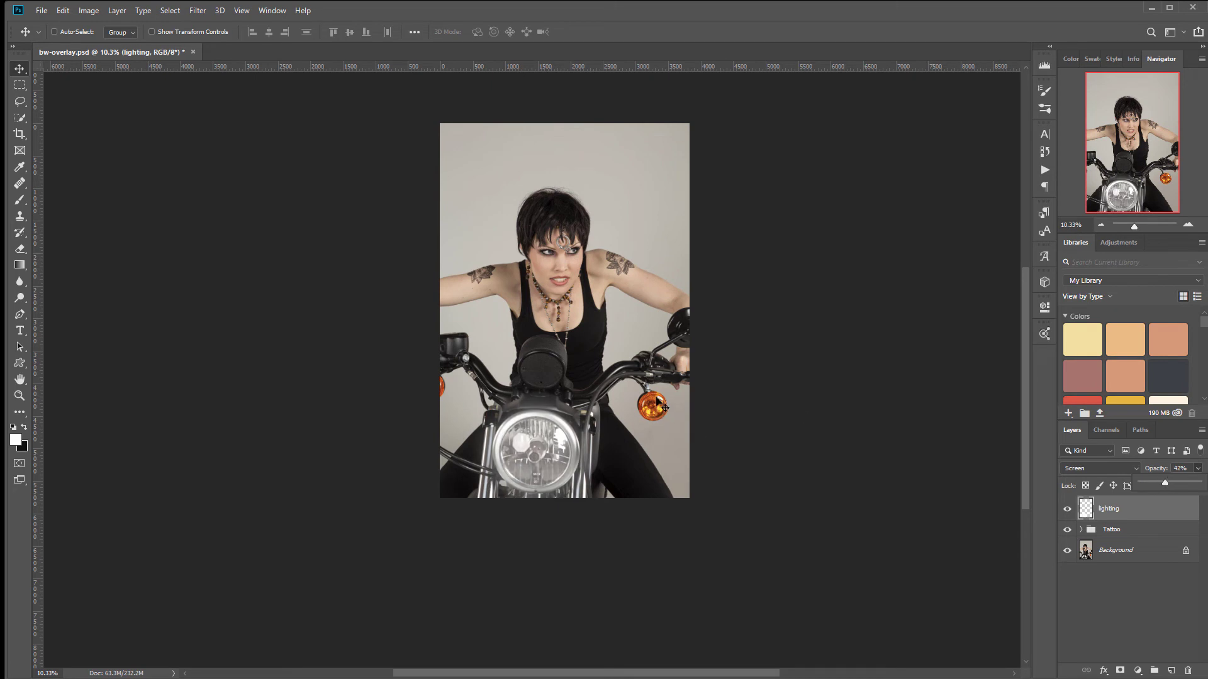
Step: Add a new layer above the lighting layer and name it yellow light
click(1171, 672)
click(1170, 672)
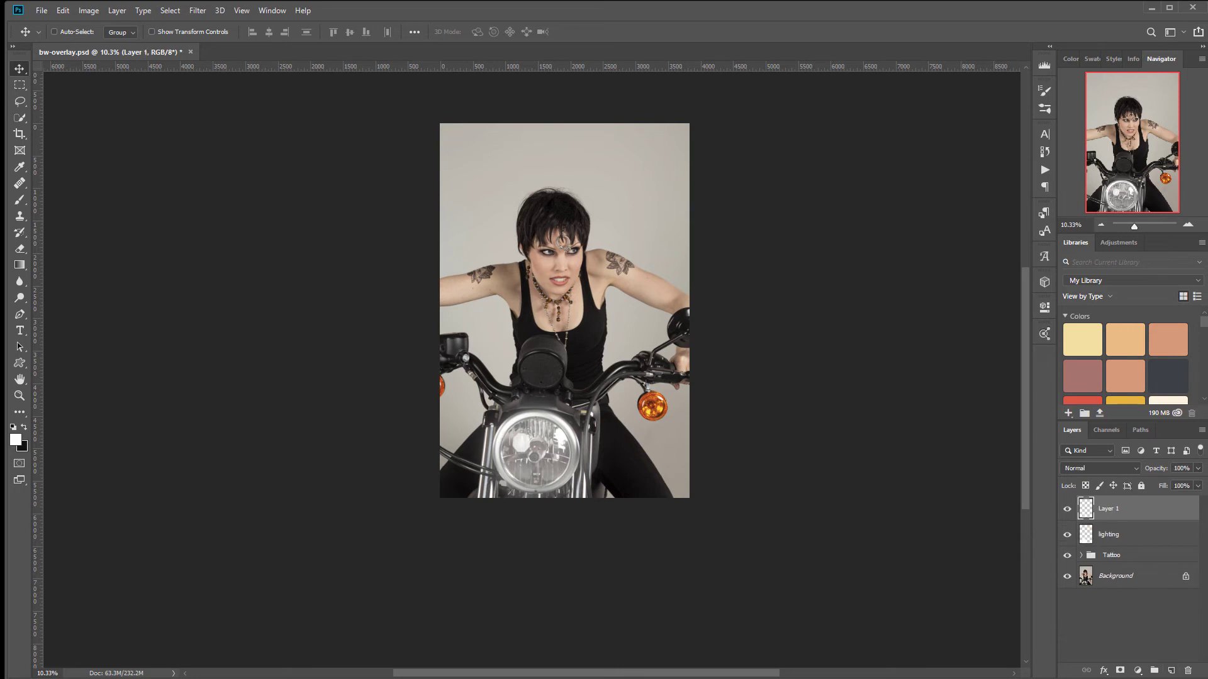
double_click(1117, 509)
text(ve)
key(Return)
Step: Sample the turn signal's orange and paint over the turn signals with a soft 500 px brush on the yellow light layer
click(20, 200)
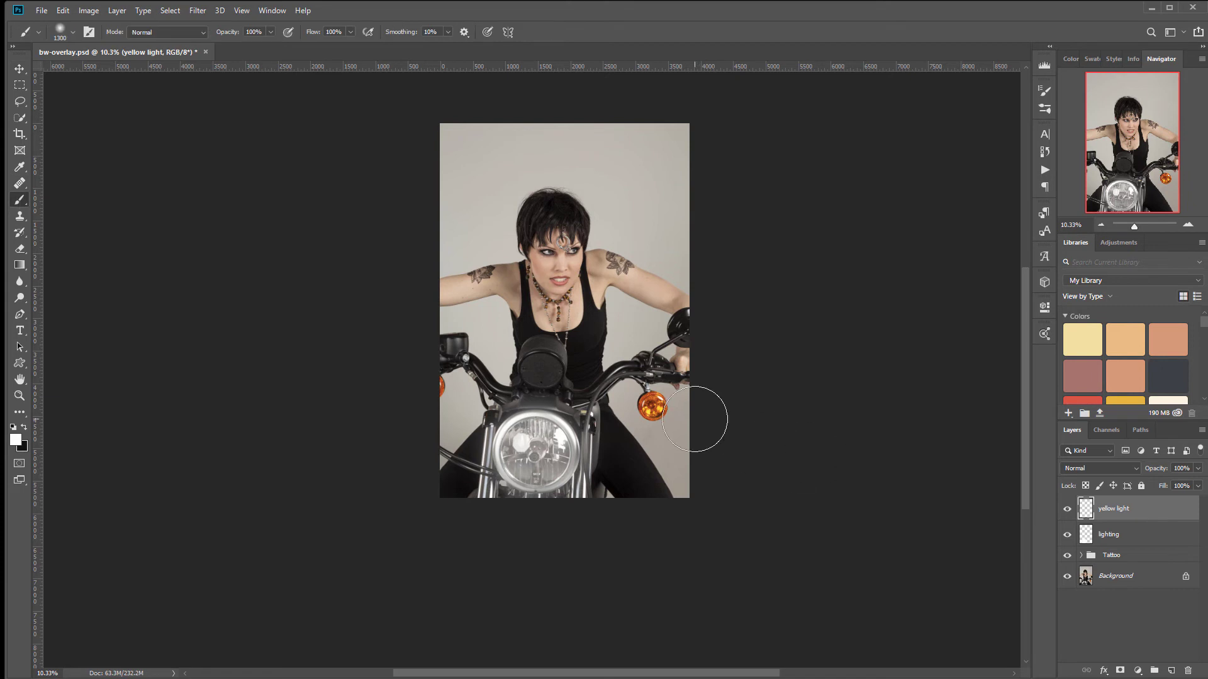
alt+click(661, 405)
key(bracketleft)
key(bracketleft)
key(bracketleft)
key(bracketleft)
key(bracketleft)
key(bracketleft)
key(bracketleft)
key(bracketleft)
key(bracketleft)
click(653, 407)
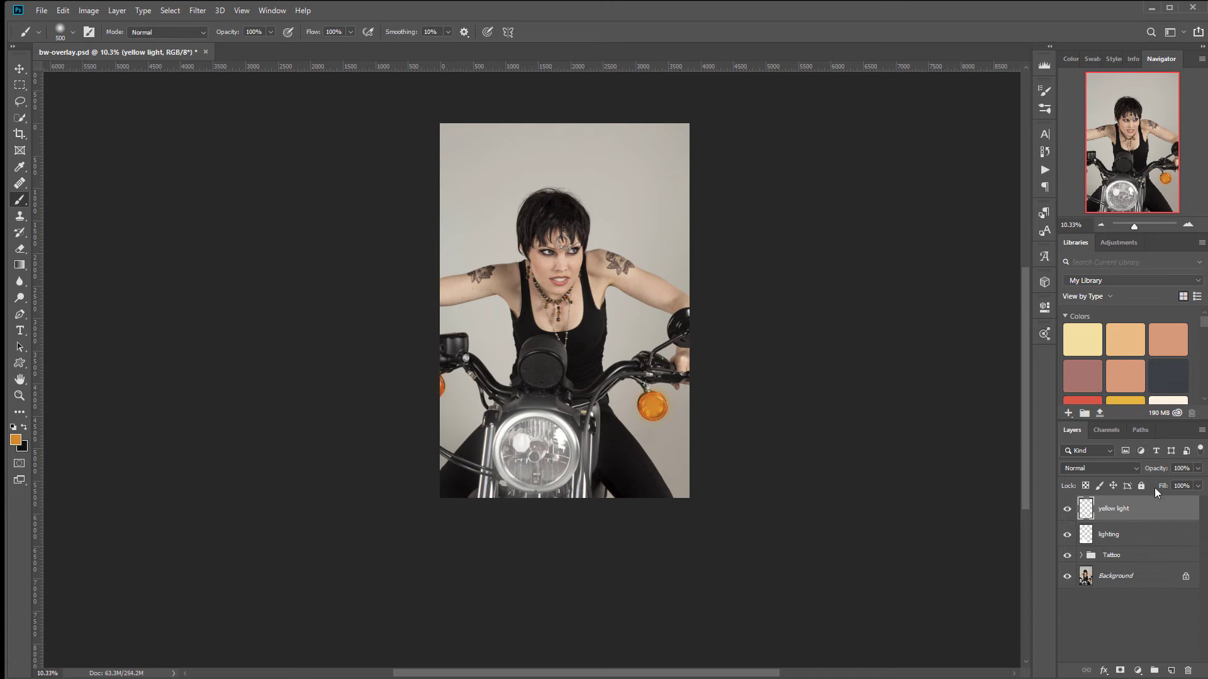
Step: Set the yellow light layer's blend mode to Screen and soften the painted glow with a Gaussian Blur
click(1104, 468)
click(1110, 502)
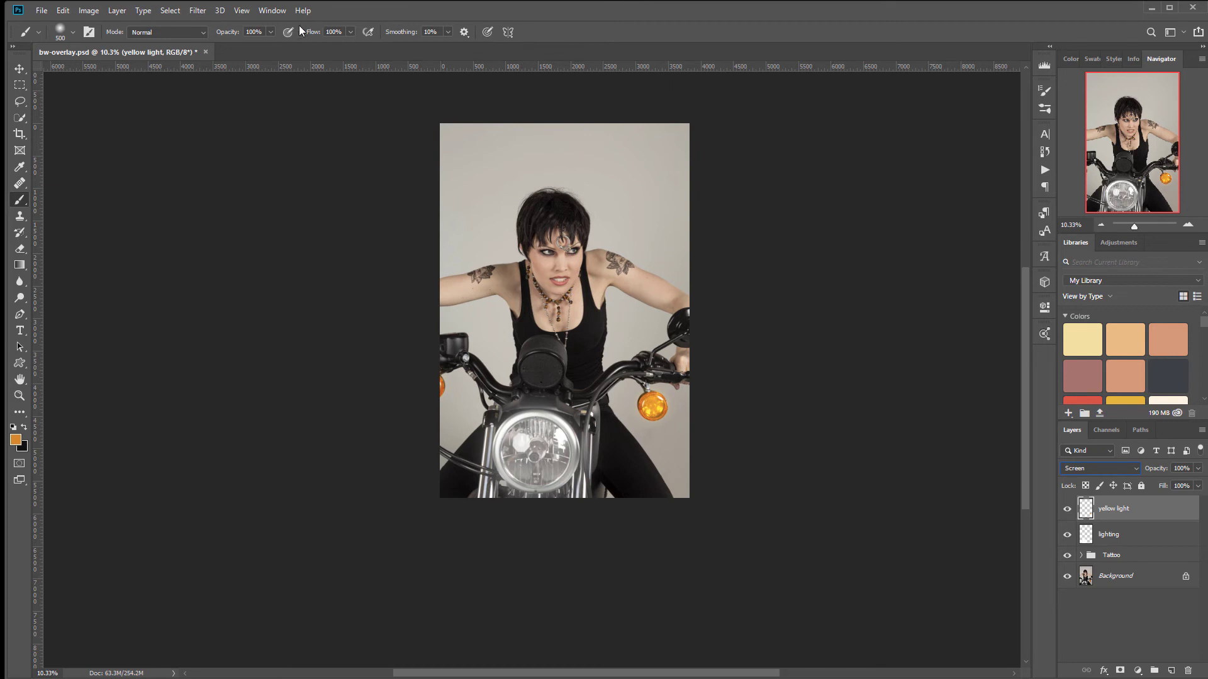
click(199, 10)
mouse_move(252, 153)
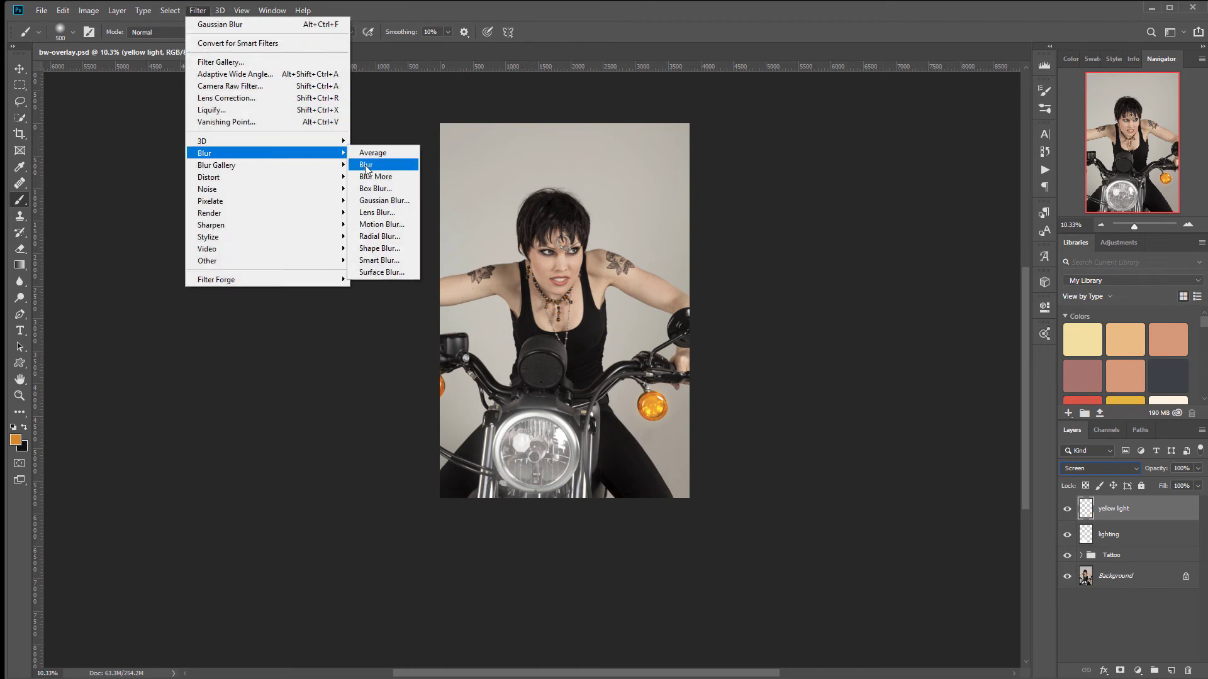
click(381, 200)
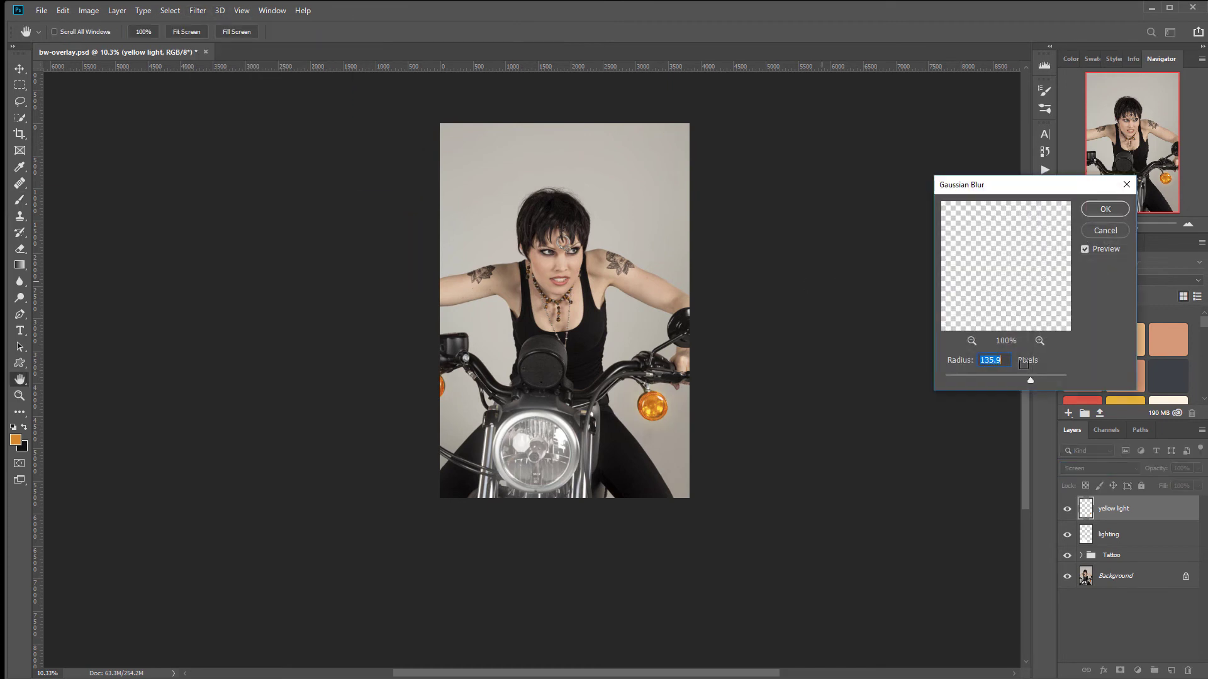
click(1010, 376)
click(1005, 378)
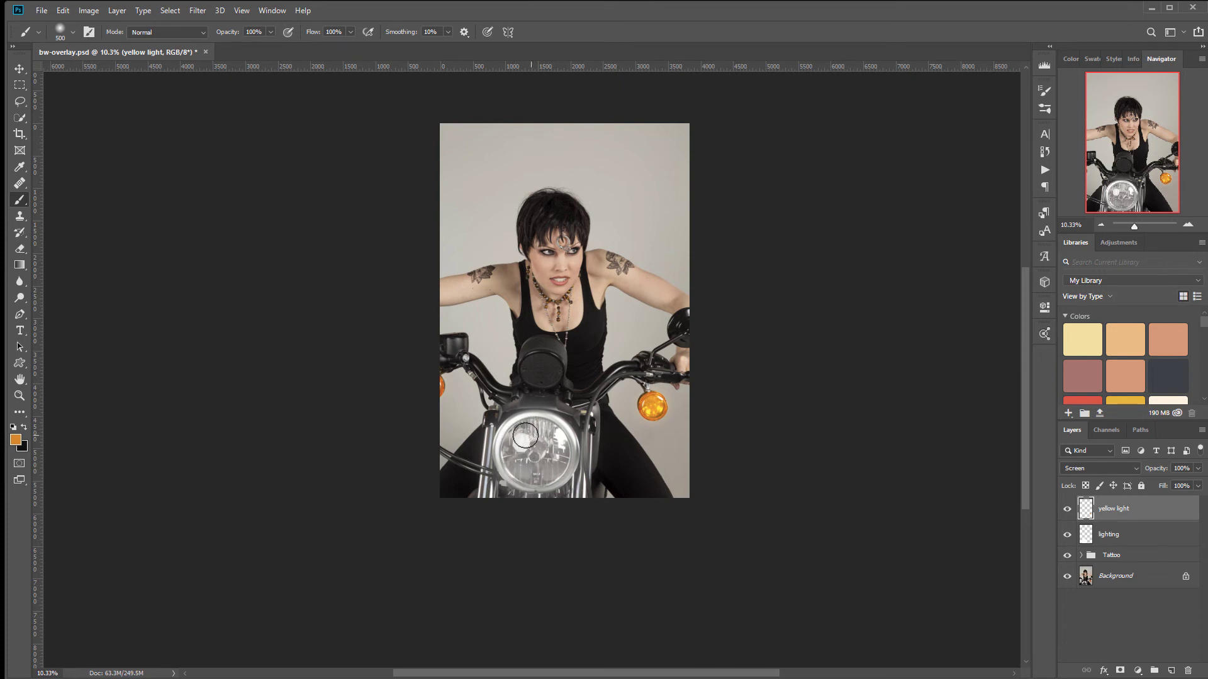
Step: Add a new layer between the lighting layer and the Tattoo group and name it front light
click(1161, 537)
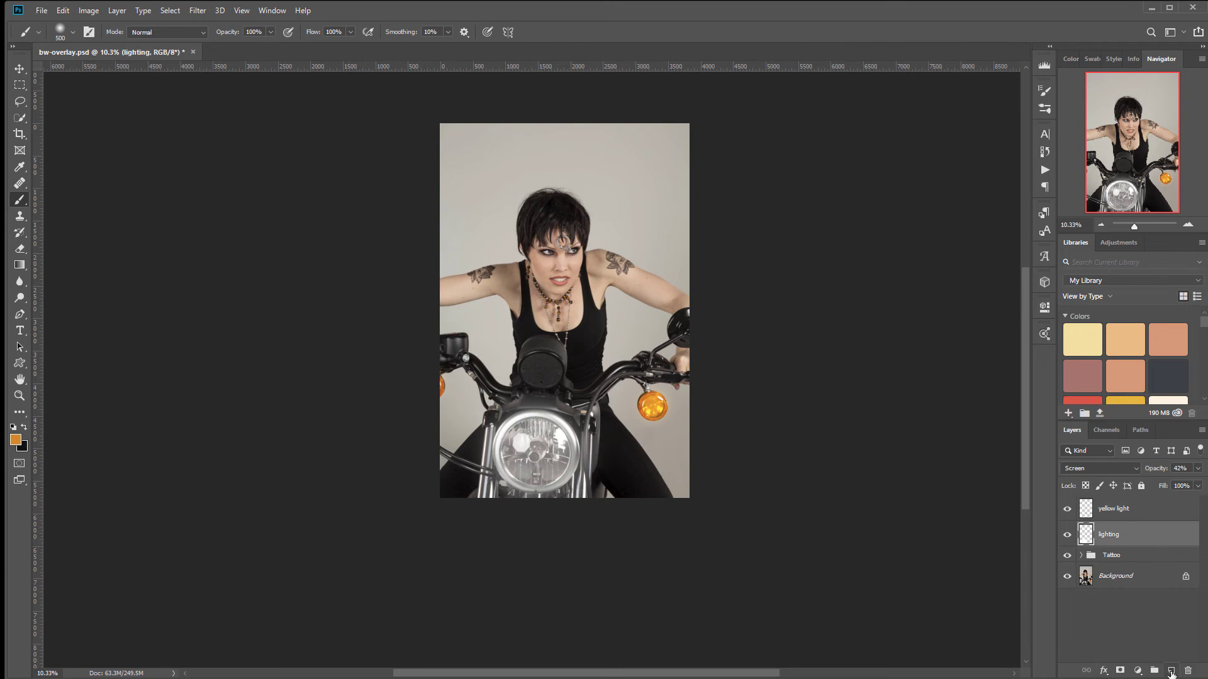
click(1171, 672)
drag(1136, 535, 1132, 561)
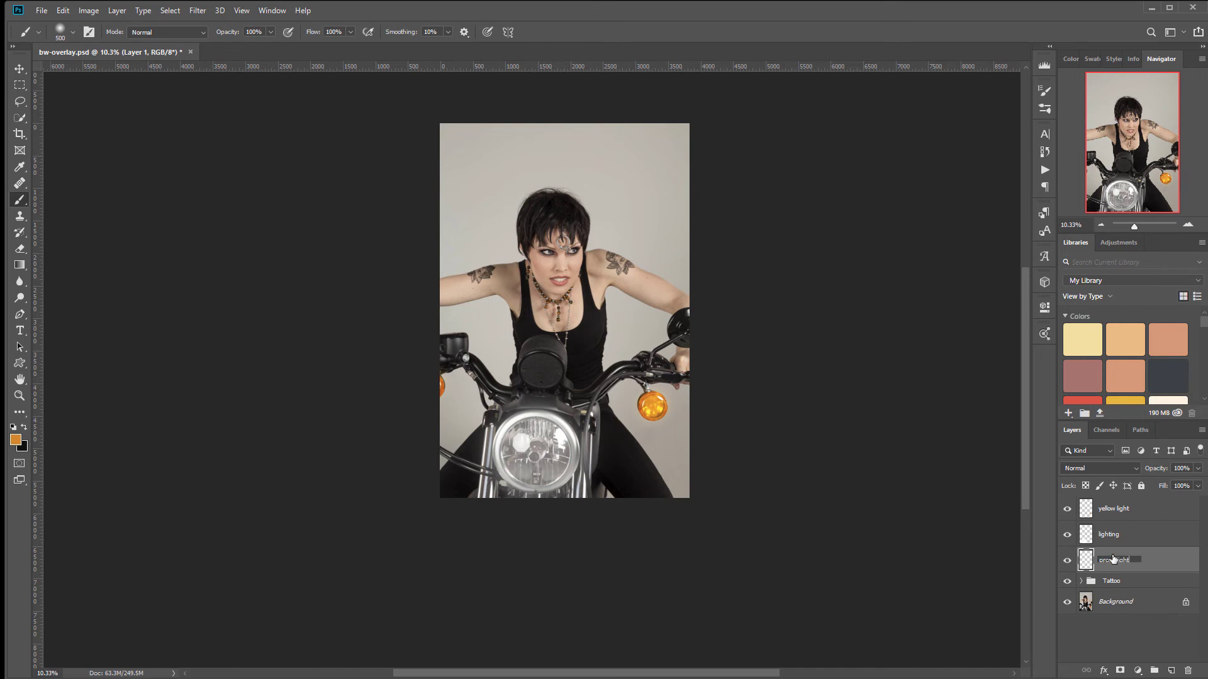
key(Return)
key(Return)
Step: Paint over the headlight in warm white #fef7ec on the front light layer and set its blend mode to Overlay
click(17, 440)
text(fef7ec)
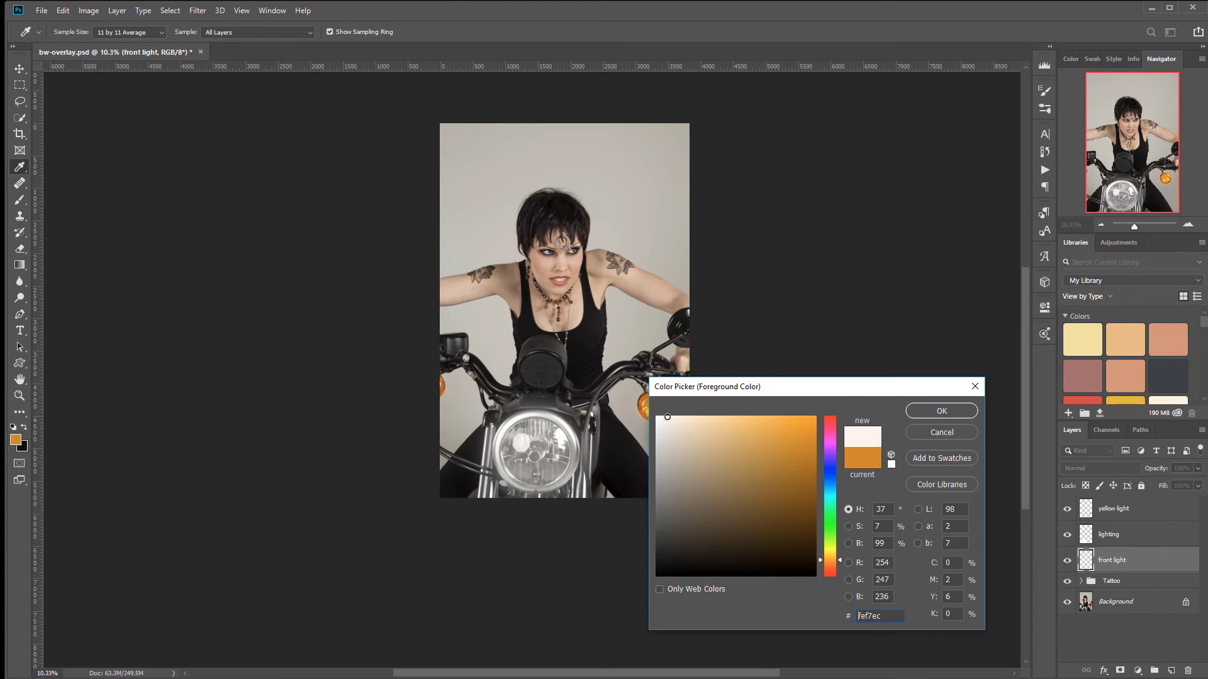
click(941, 410)
mouse_move(537, 430)
mouse_down()
mouse_move(523, 478)
mouse_move(542, 432)
mouse_move(556, 453)
mouse_move(537, 443)
mouse_move(538, 464)
mouse_move(524, 446)
mouse_move(524, 467)
mouse_move(540, 456)
mouse_move(534, 479)
mouse_move(558, 462)
mouse_move(539, 471)
mouse_move(552, 447)
mouse_move(542, 429)
mouse_move(511, 439)
mouse_move(529, 426)
mouse_move(562, 449)
mouse_move(505, 446)
mouse_up()
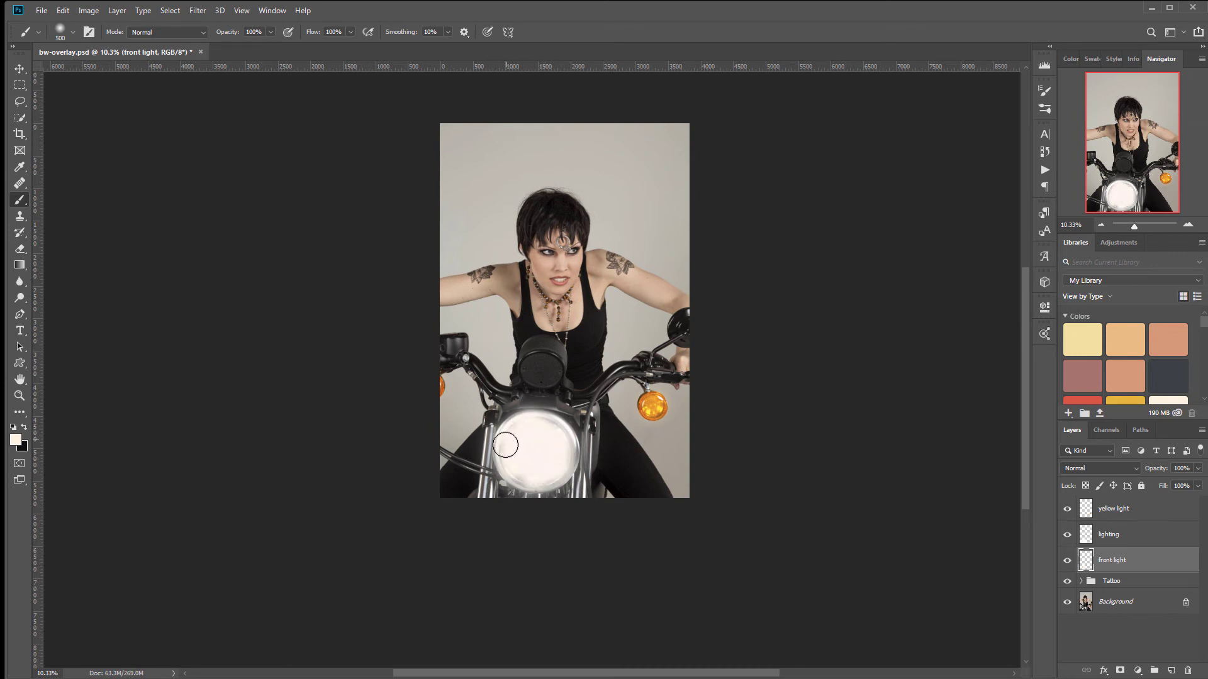
click(1128, 469)
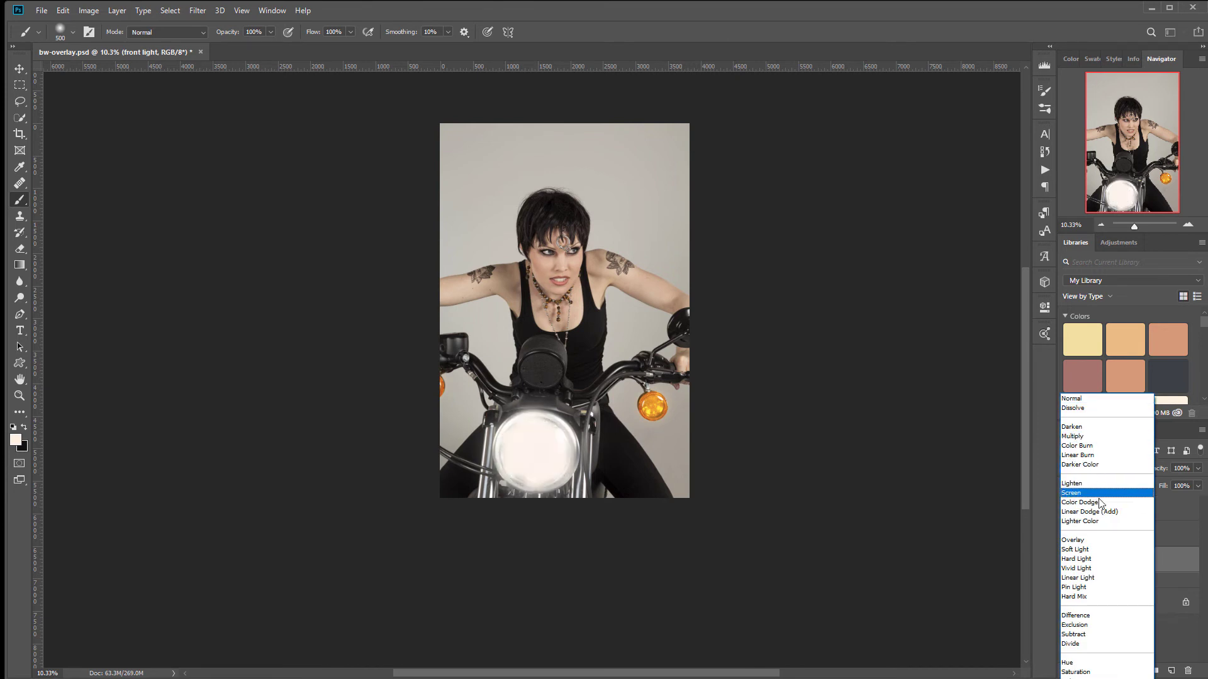
click(1106, 541)
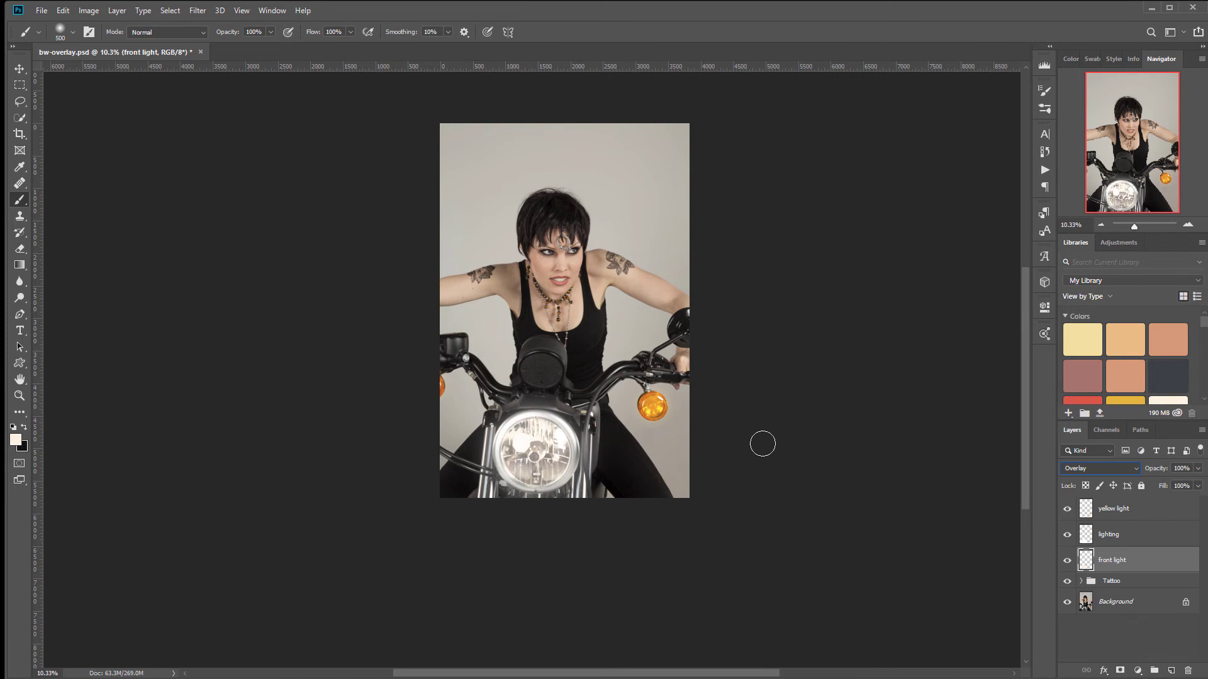
Step: Examine the headlight up close with the front light layer hidden and shown, and check the whole image
click(19, 69)
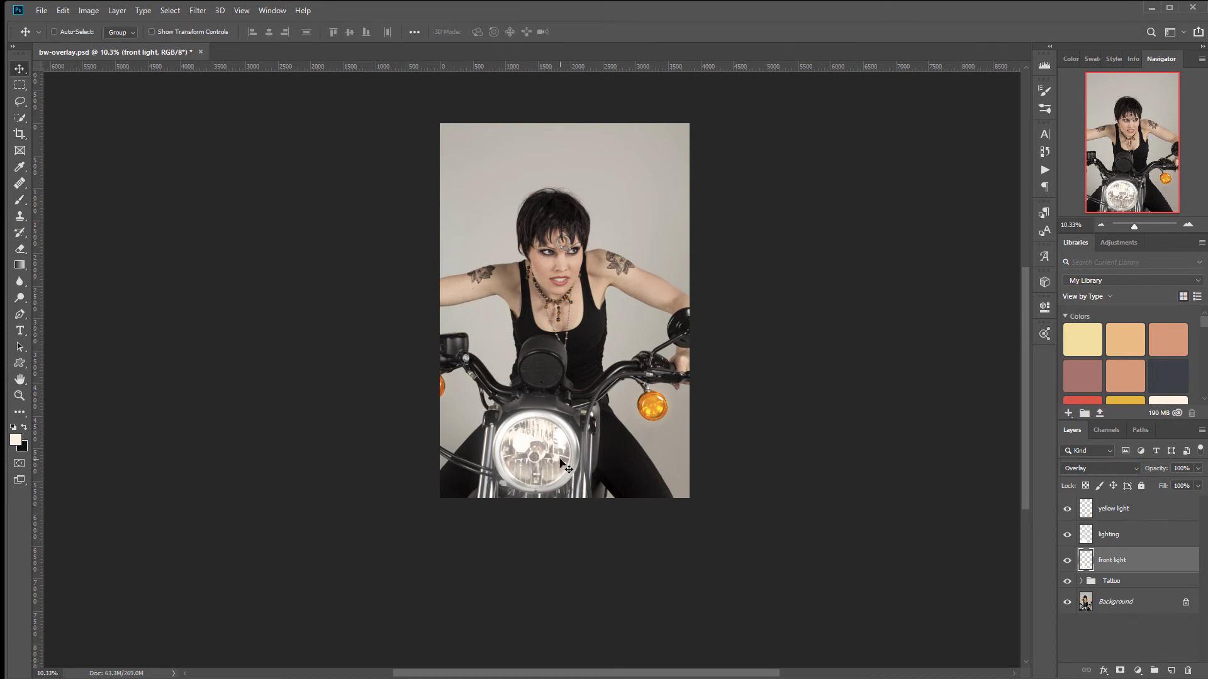
scroll(560, 463, up, 4)
drag(498, 346, 553, 412)
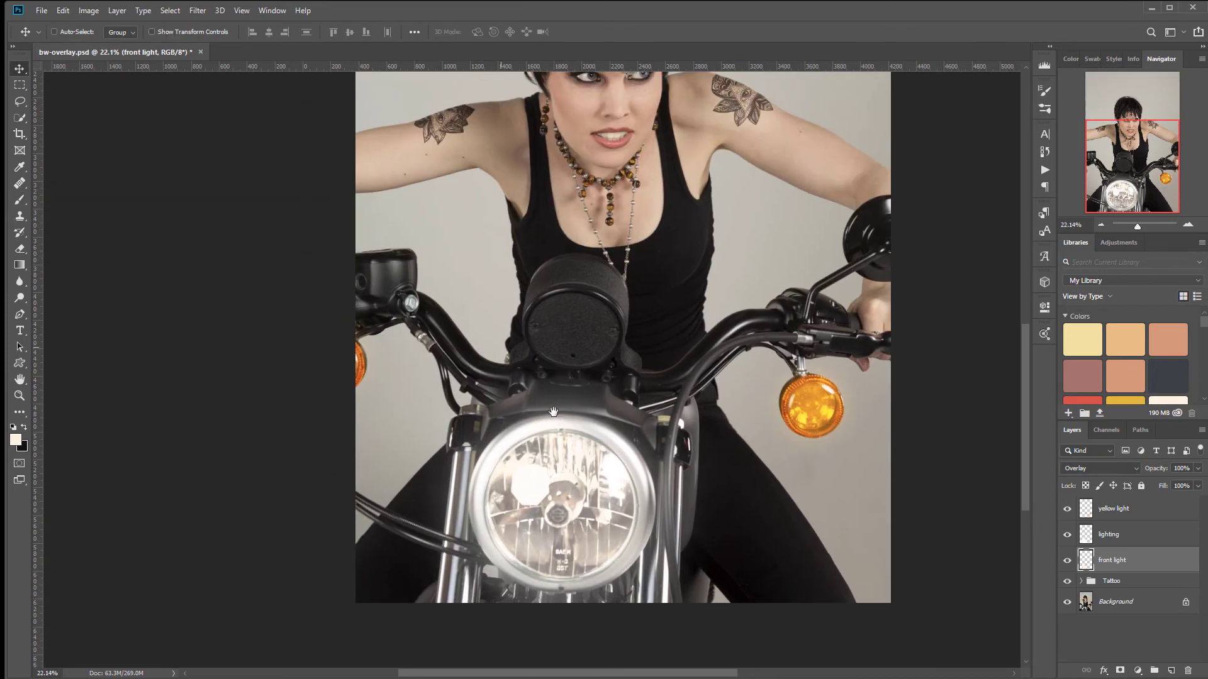
click(1067, 561)
click(1067, 561)
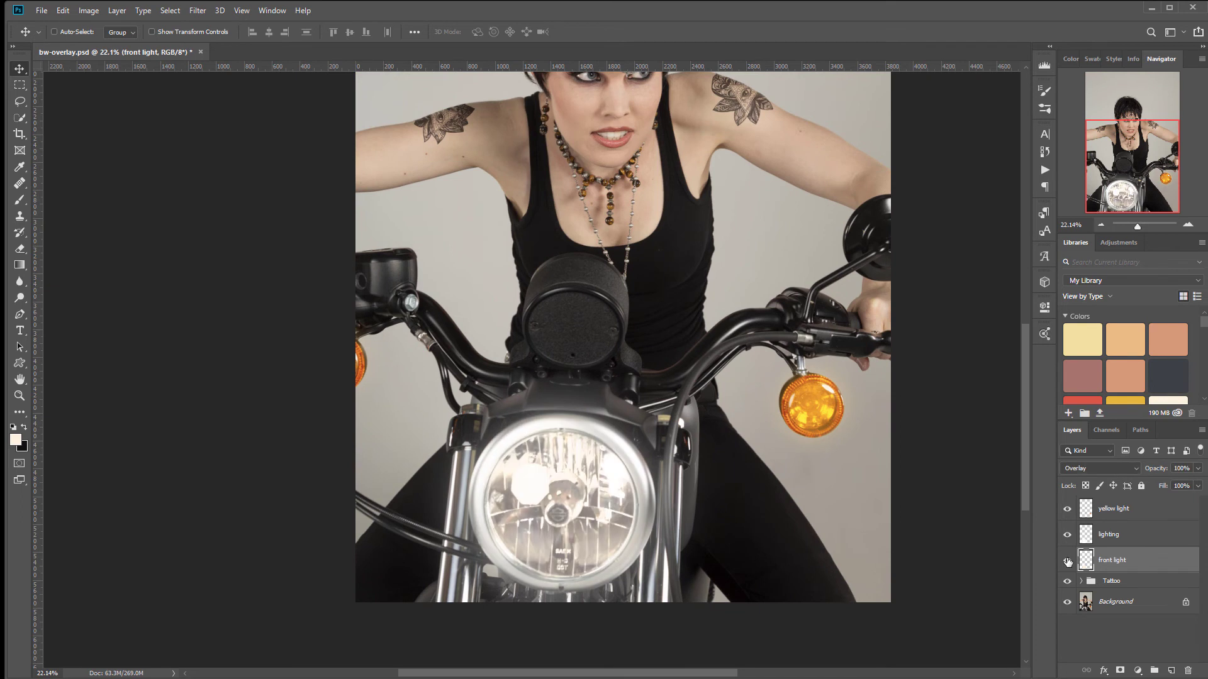
click(1067, 561)
click(1067, 561)
scroll(591, 472, down, 3)
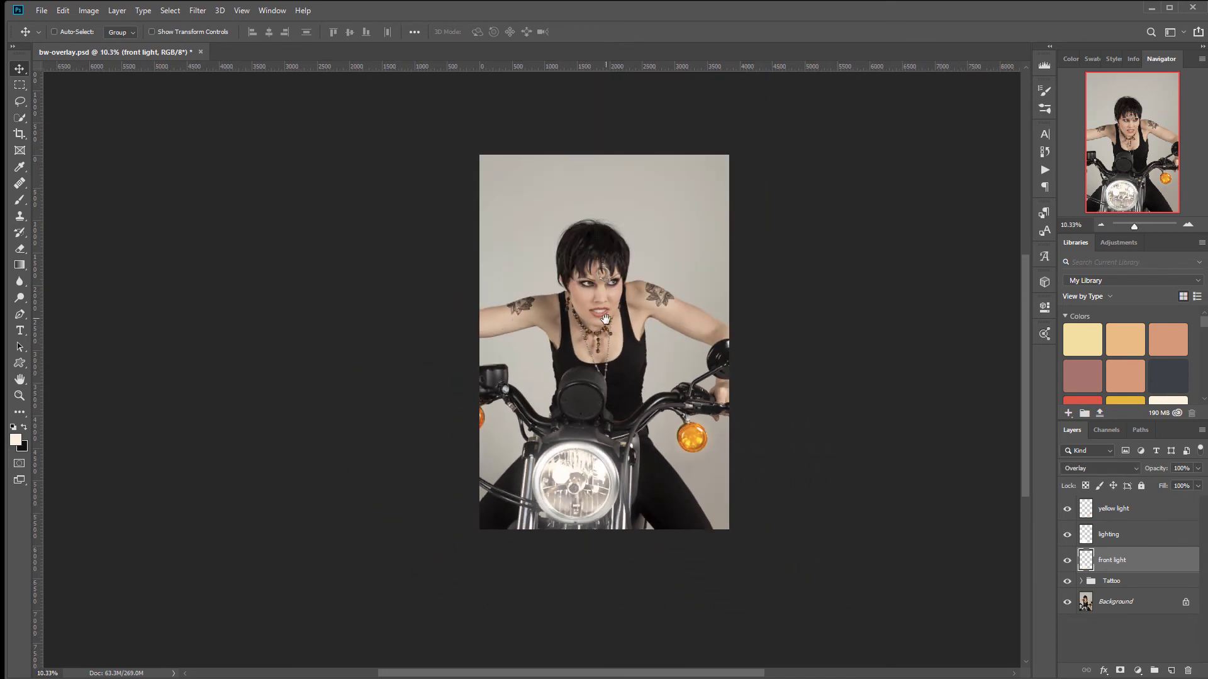
drag(605, 319, 603, 363)
scroll(613, 367, up, 2)
scroll(614, 367, down, 1)
Step: Add a layer named DB above yellow light, filled with 50% Gray and blended in Soft Light
click(1165, 507)
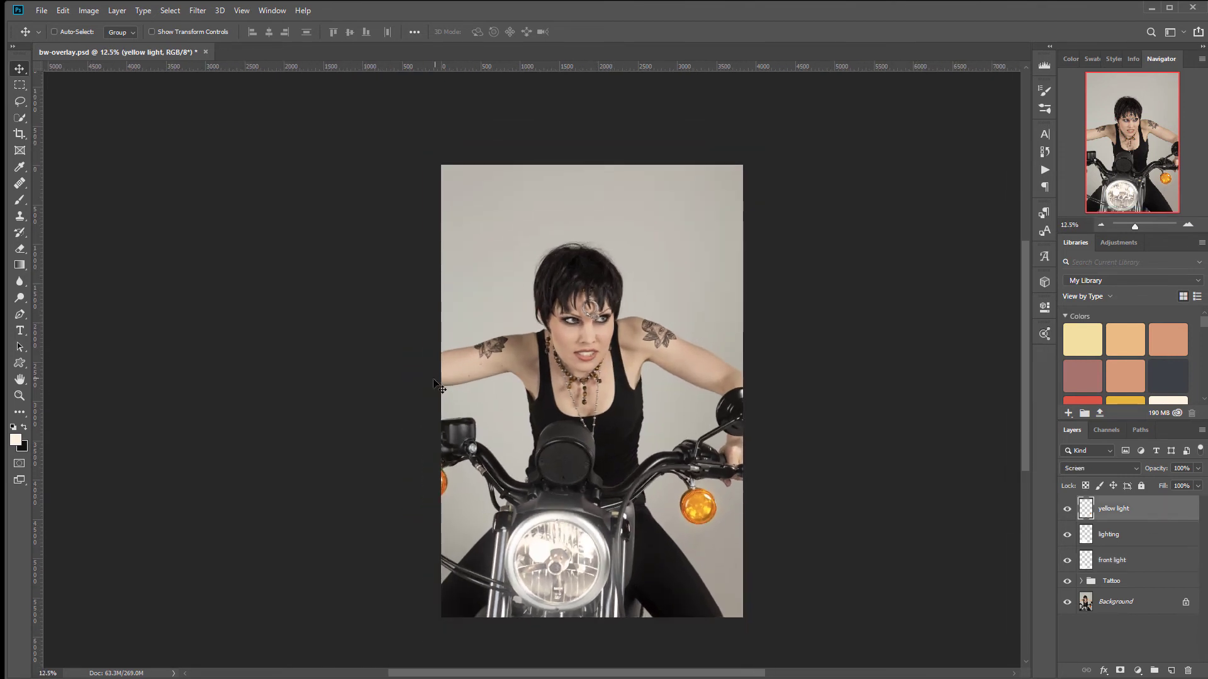
click(1171, 672)
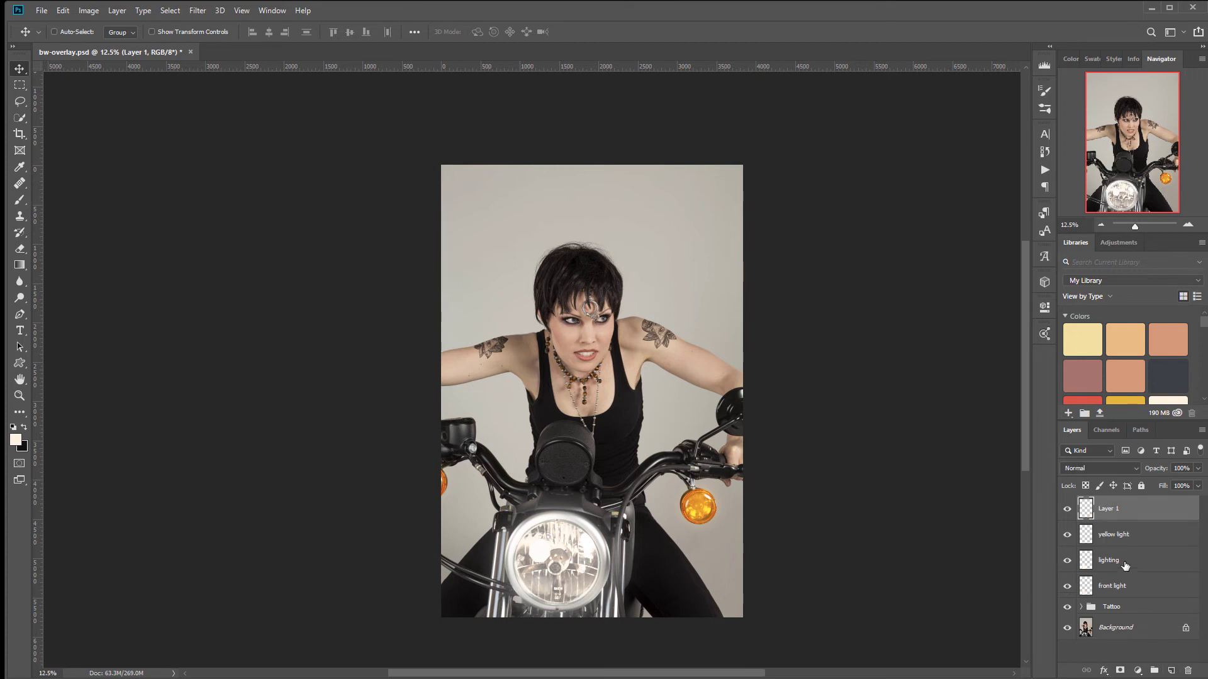
key(shift+F5)
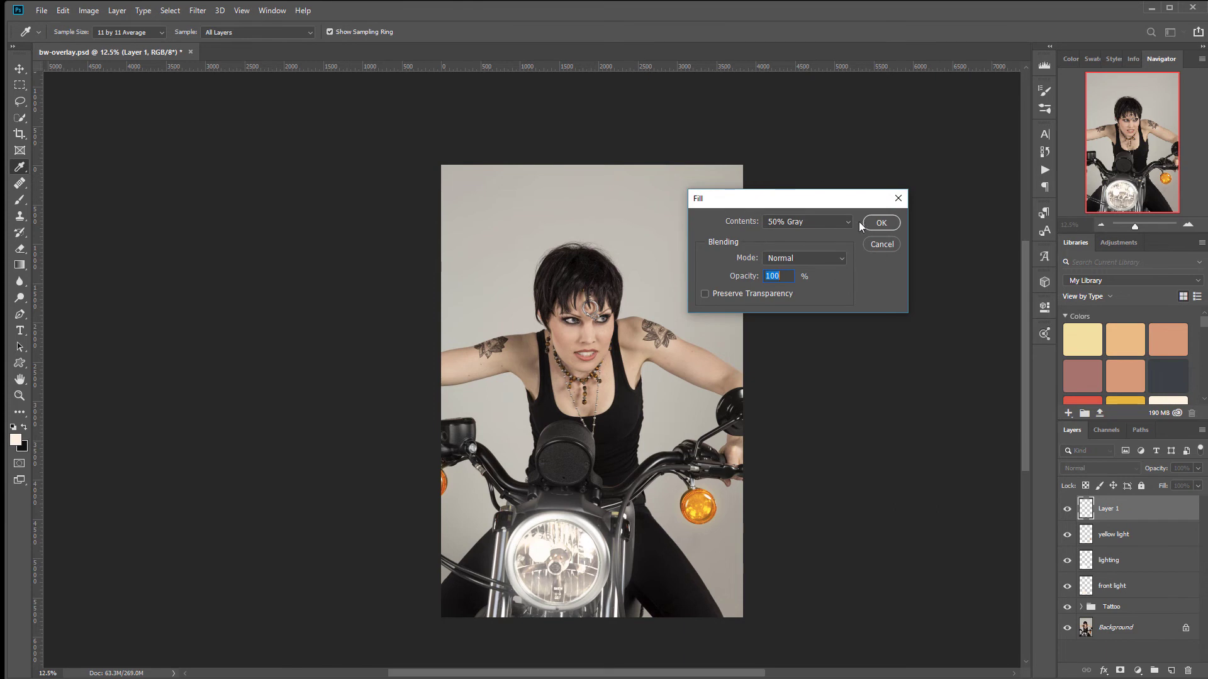
click(879, 223)
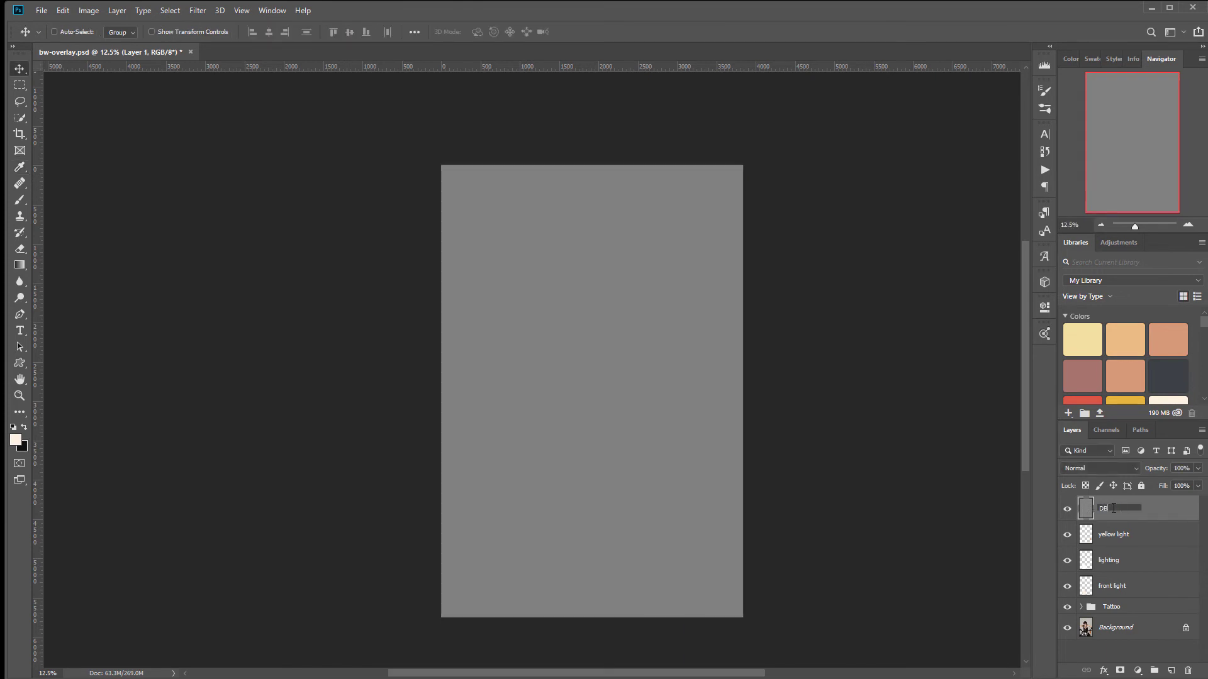
key(Return)
click(1114, 468)
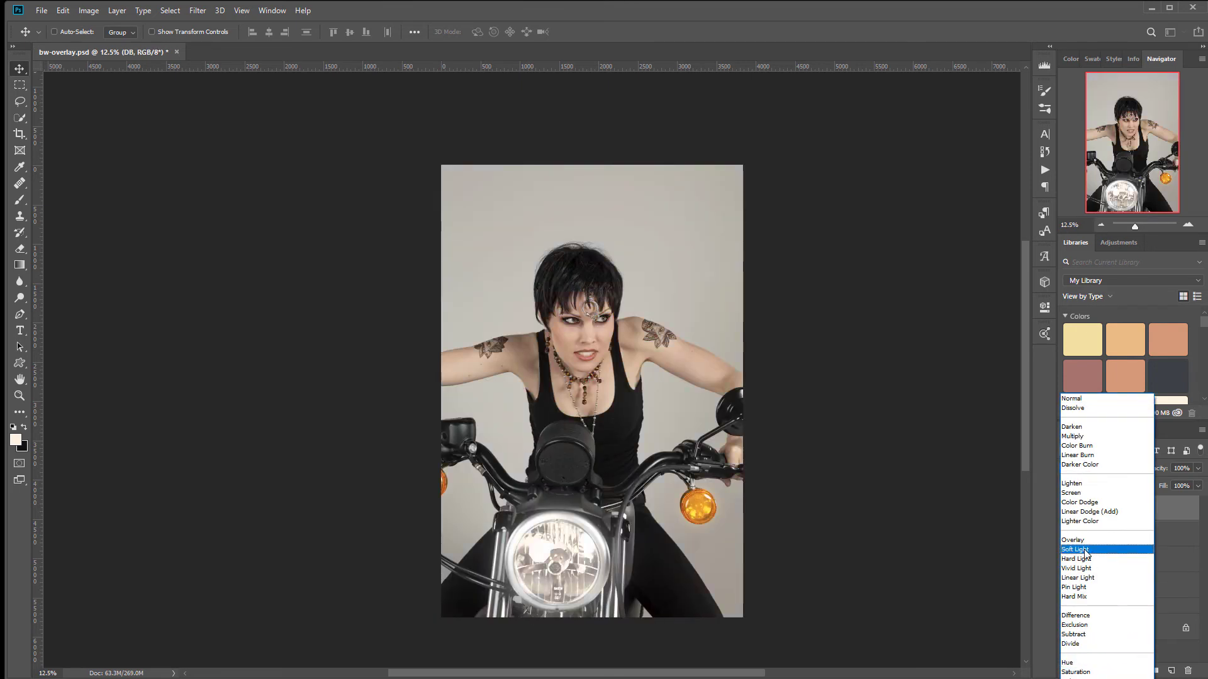
click(1088, 550)
Step: Darken the underside of the biker's right arm on the DB layer with a black Soft Round 175 px brush at 10% opacity
key(b)
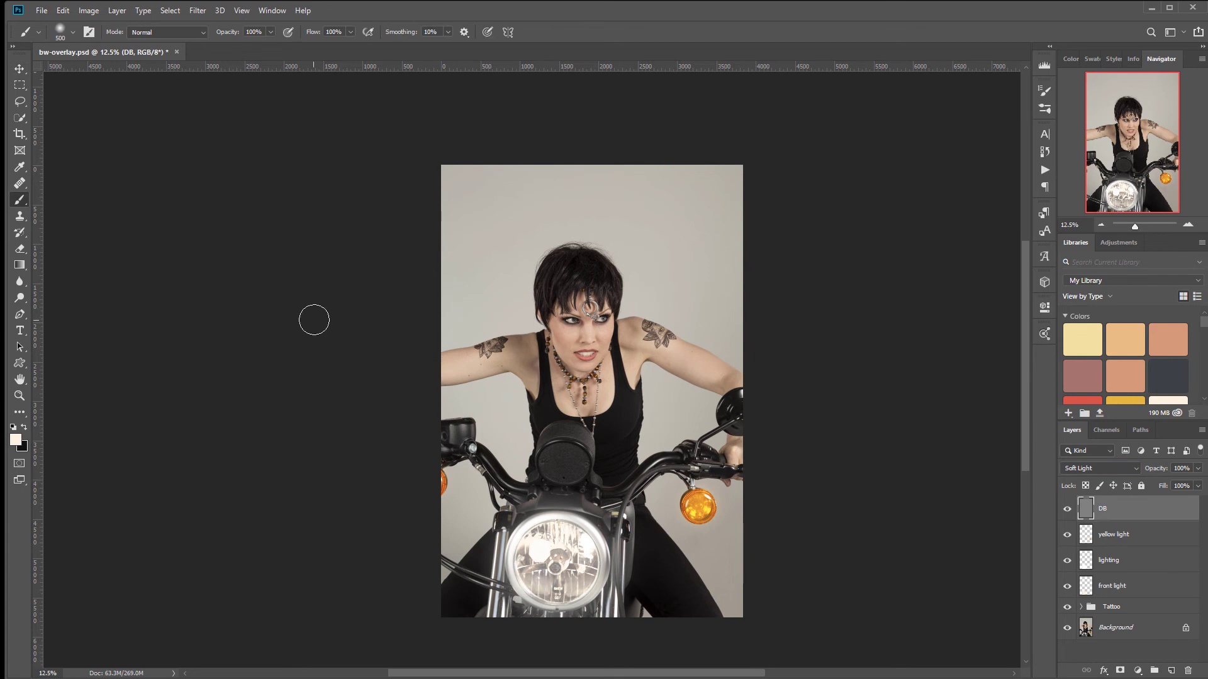
key(d)
key(x)
right_click(570, 233)
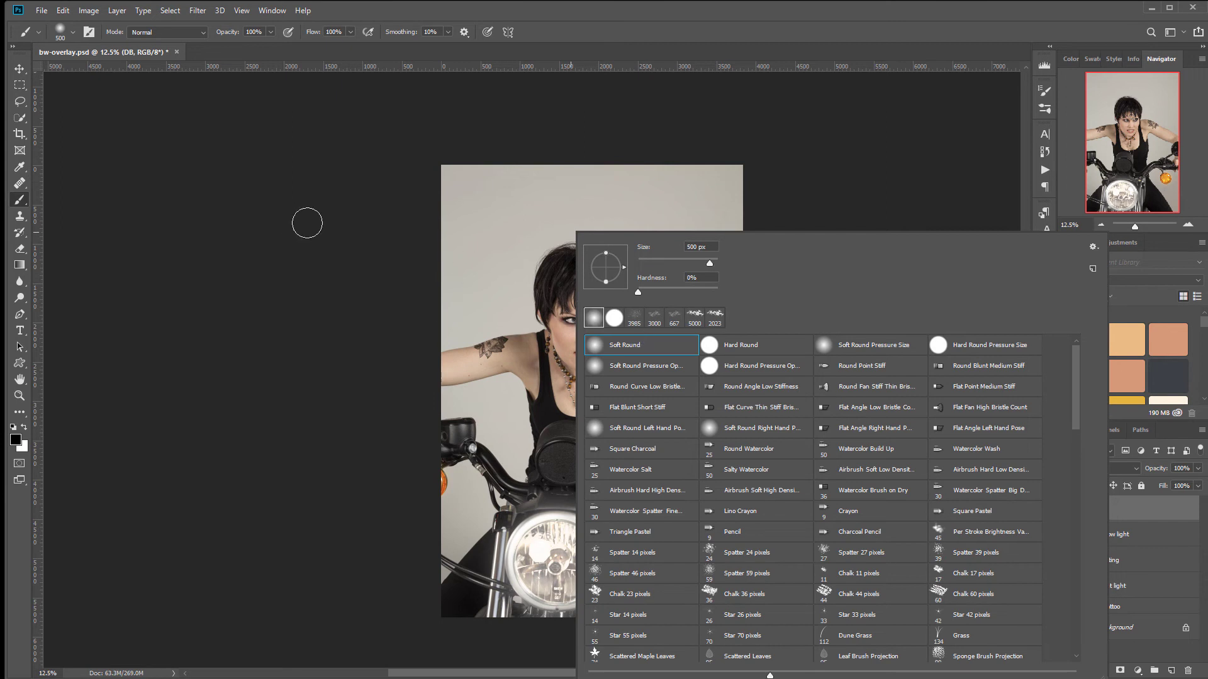
key(Return)
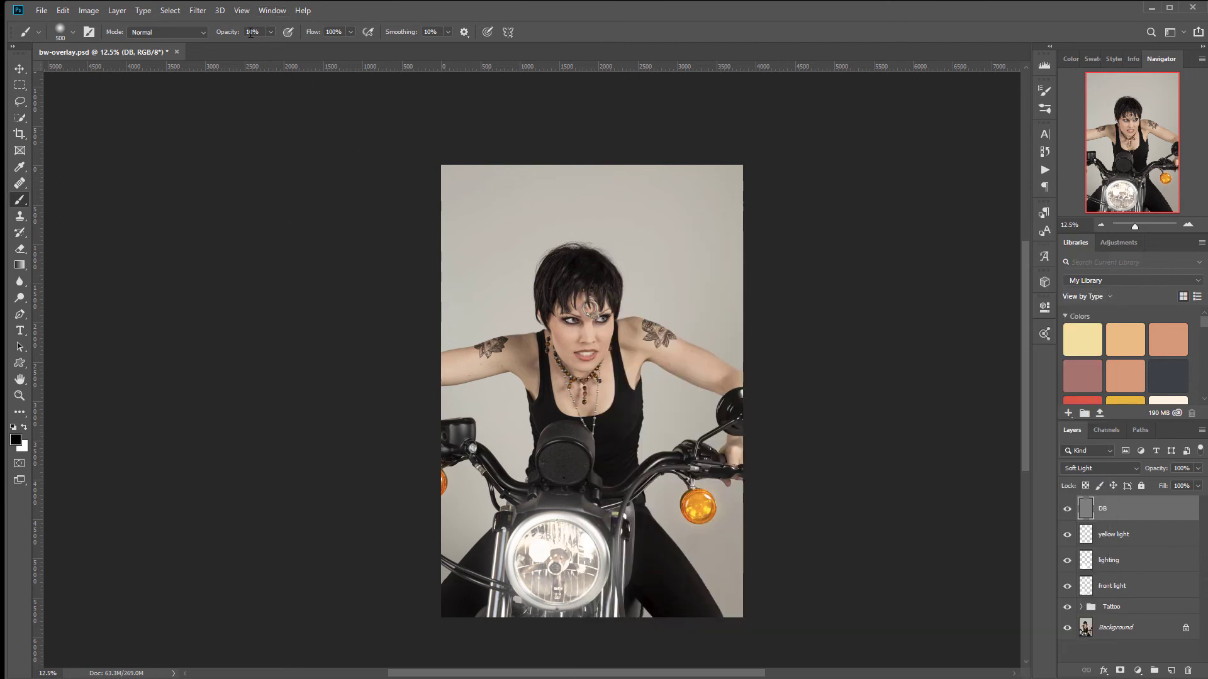
scroll(522, 421, up, 5)
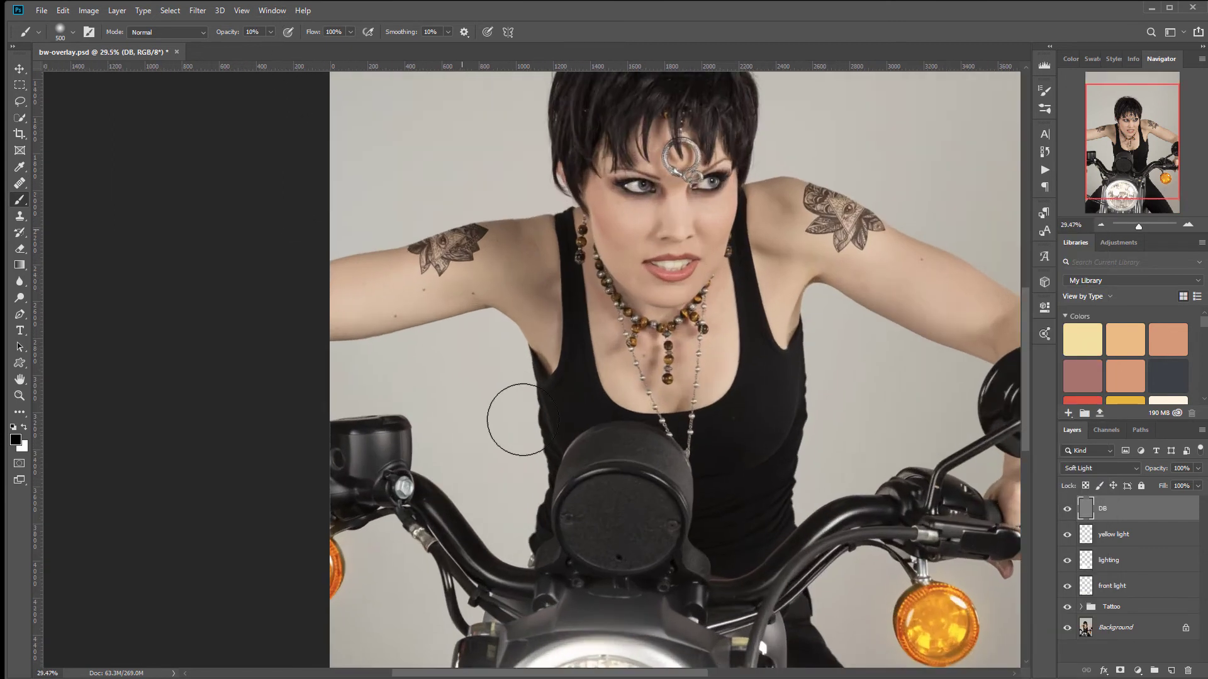
scroll(497, 416, up, 1)
scroll(497, 416, up, 4)
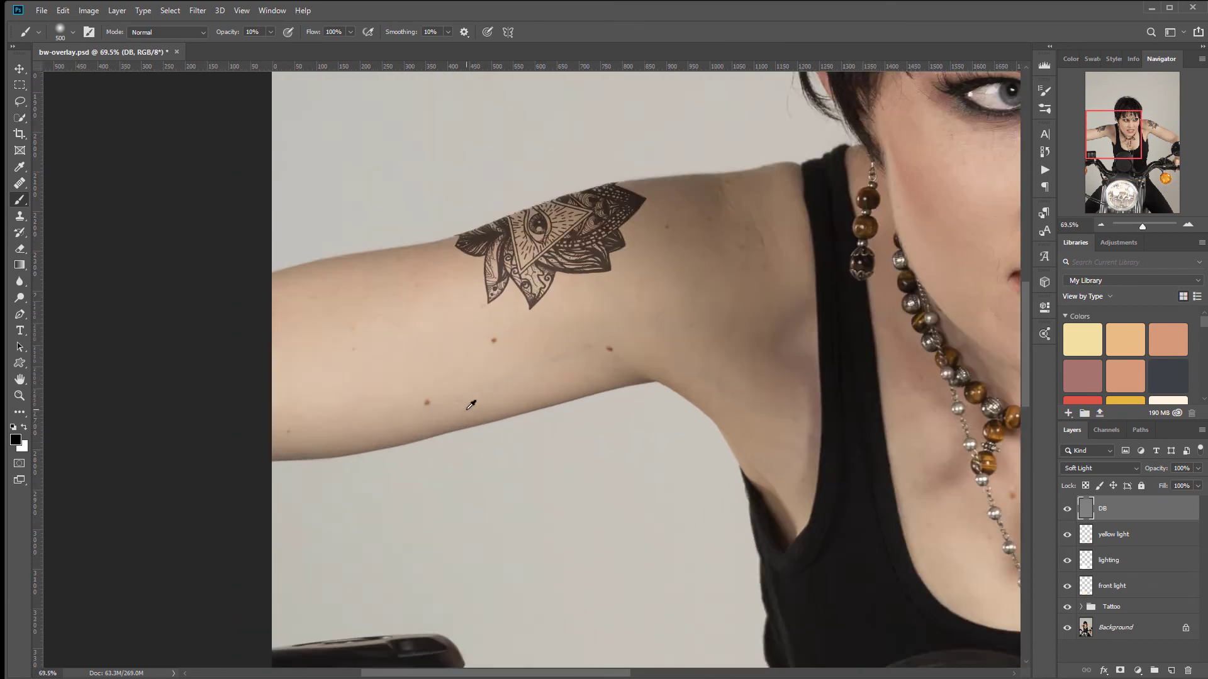
key(bracketleft)
key(bracketleft)
key(bracketleft)
key(bracketleft)
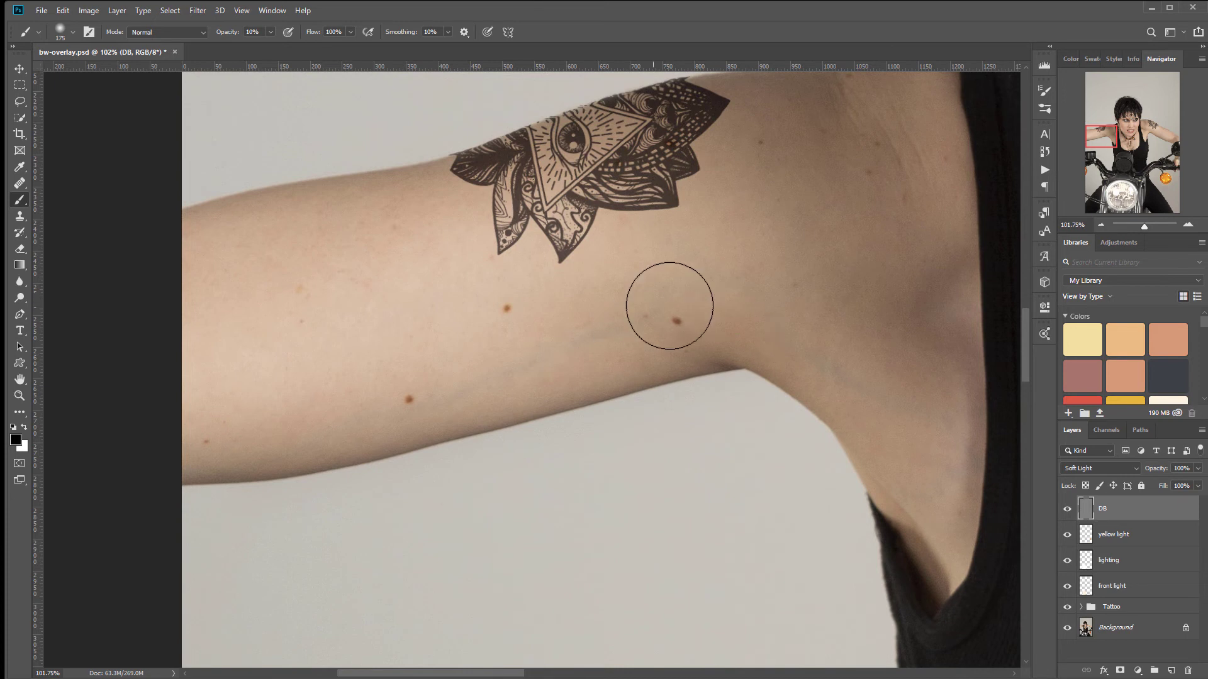
drag(684, 287, 269, 426)
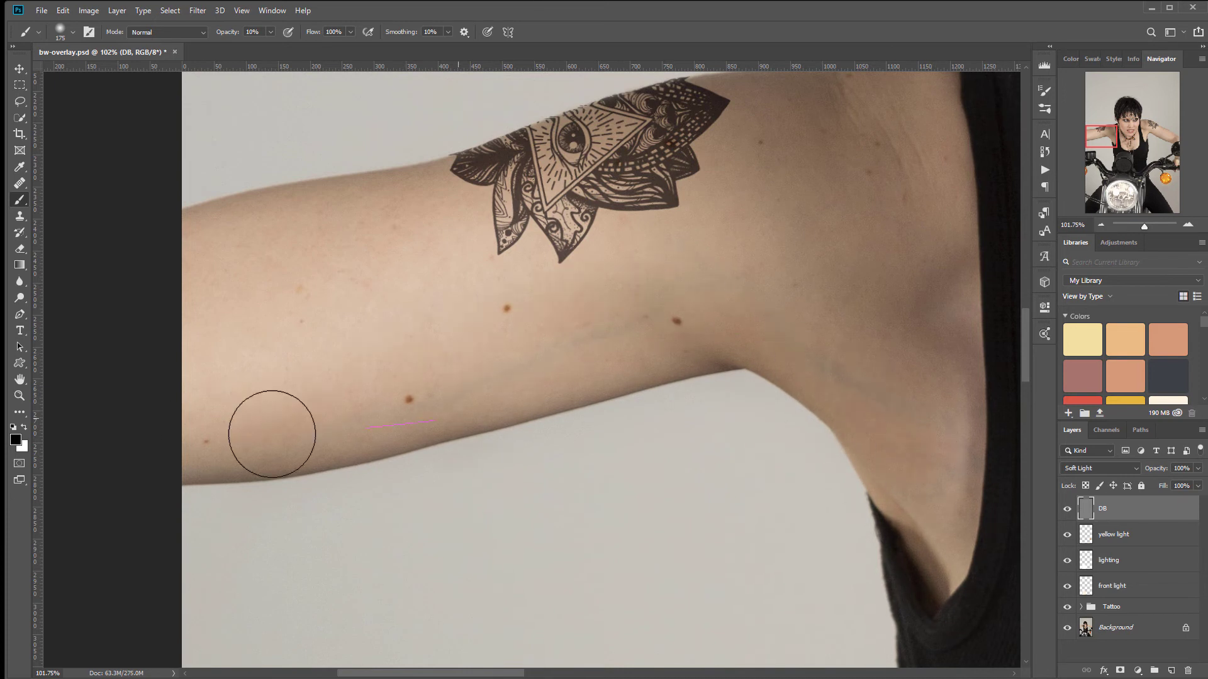
Step: Lighten the middle of the biker's right arm on the DB layer with a white brush at 10% opacity
key(space)
drag(648, 364, 634, 458)
drag(215, 378, 215, 381)
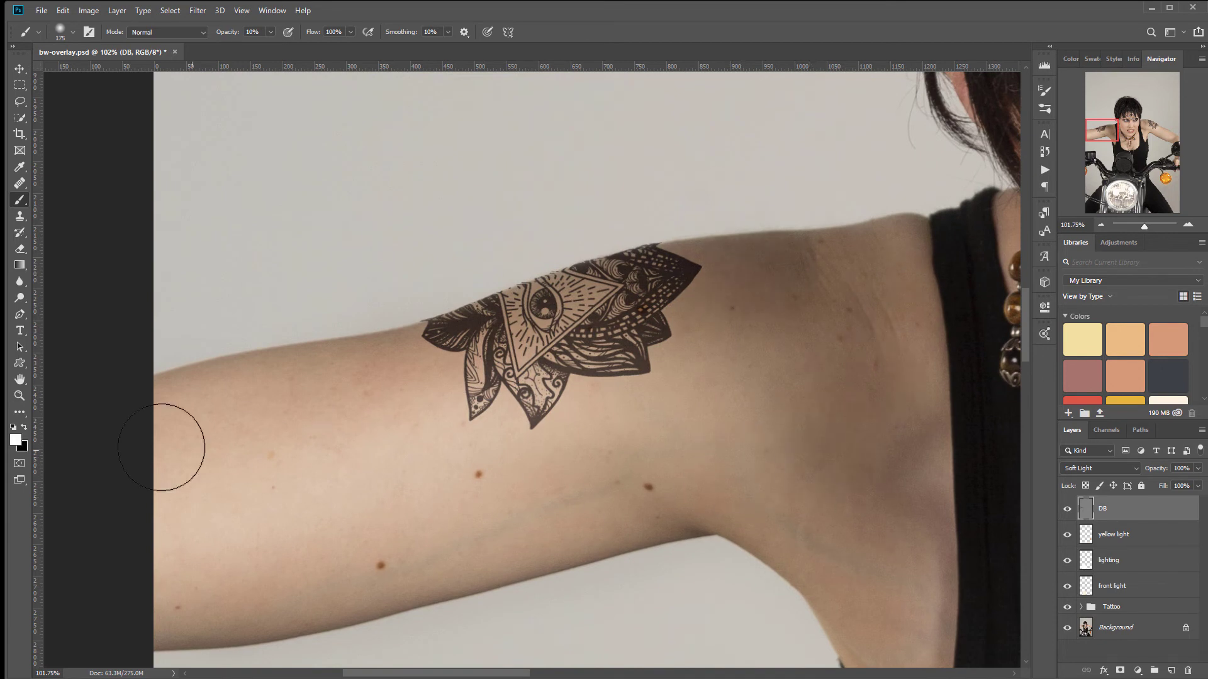
key(x)
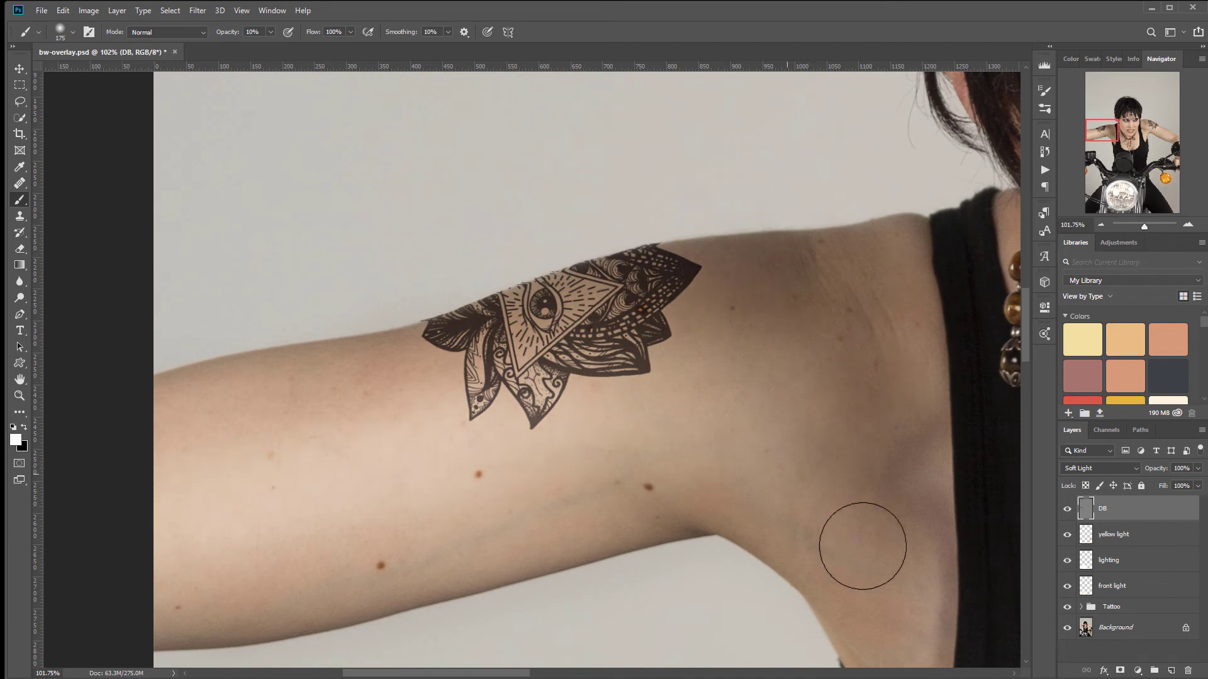
Step: Contour the biker's face on the DB layer, darkening the cheek and jaw edges in black and lightening the cheeks and nose in white
drag(890, 318, 661, 410)
key(x)
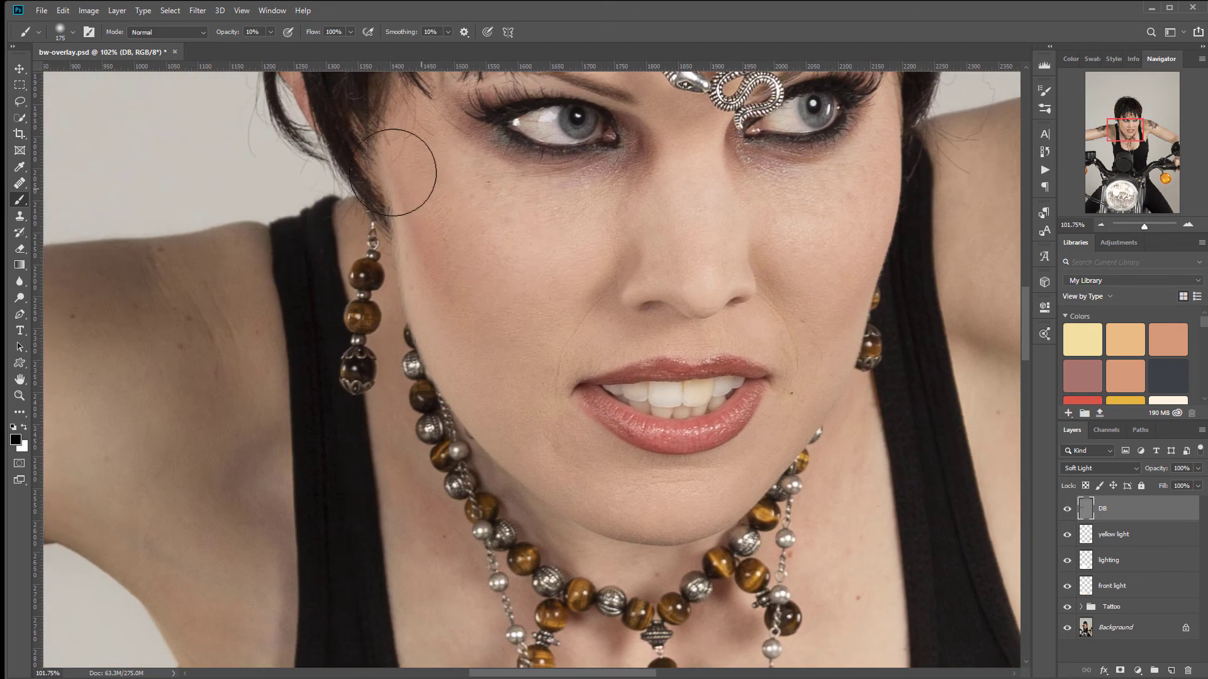
mouse_move(540, 478)
mouse_down()
mouse_move(434, 453)
mouse_move(470, 559)
mouse_move(491, 497)
mouse_move(485, 328)
mouse_move(587, 278)
mouse_move(545, 423)
mouse_move(594, 493)
mouse_up()
key(x)
mouse_move(507, 216)
mouse_down()
mouse_move(616, 247)
mouse_move(523, 256)
mouse_move(707, 202)
mouse_move(676, 247)
mouse_move(711, 261)
mouse_move(699, 502)
mouse_move(680, 508)
mouse_move(844, 219)
mouse_move(791, 219)
mouse_move(679, 298)
mouse_up()
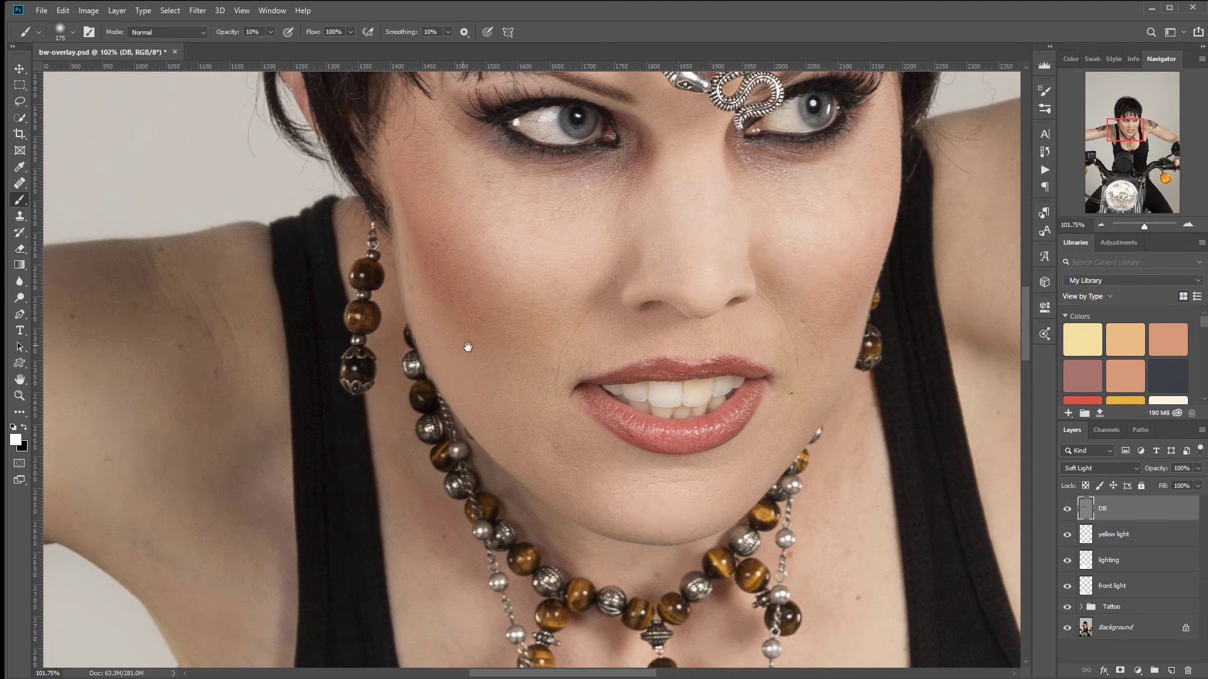
scroll(314, 403, left, 5)
scroll(315, 403, up, 2)
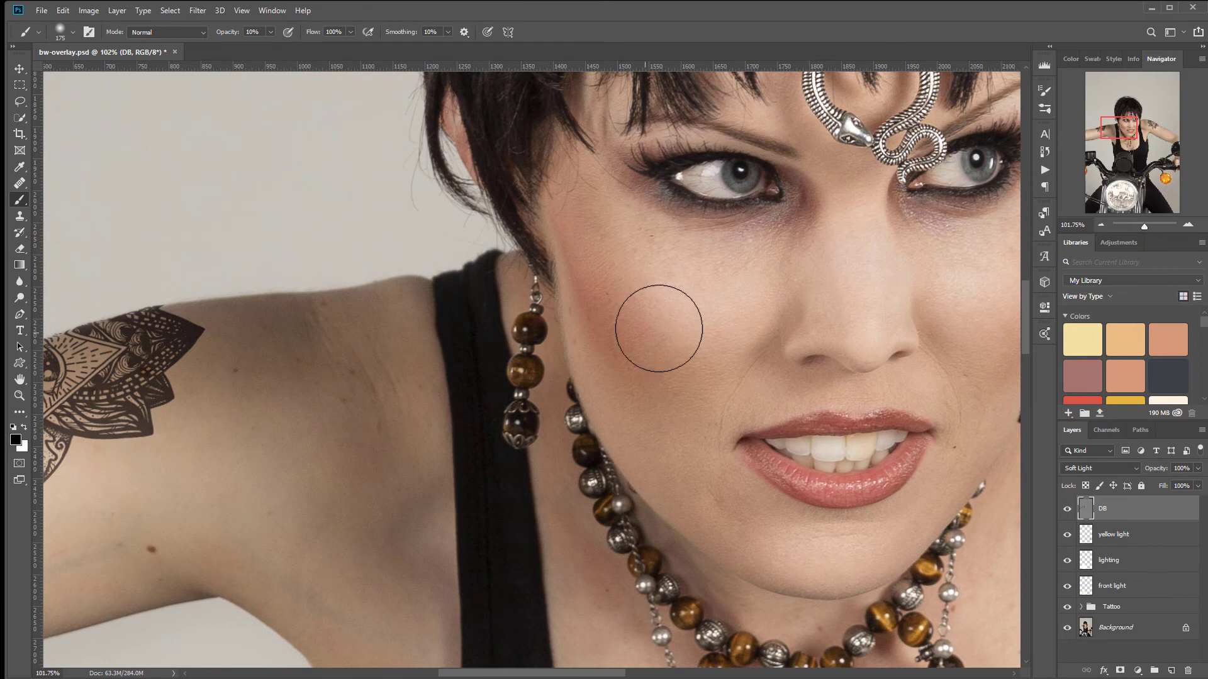
Step: Darken the shadows on the biker's left shoulder and the edges of her left arm on the DB layer with black
scroll(658, 329, up, 4)
scroll(658, 329, right, 6)
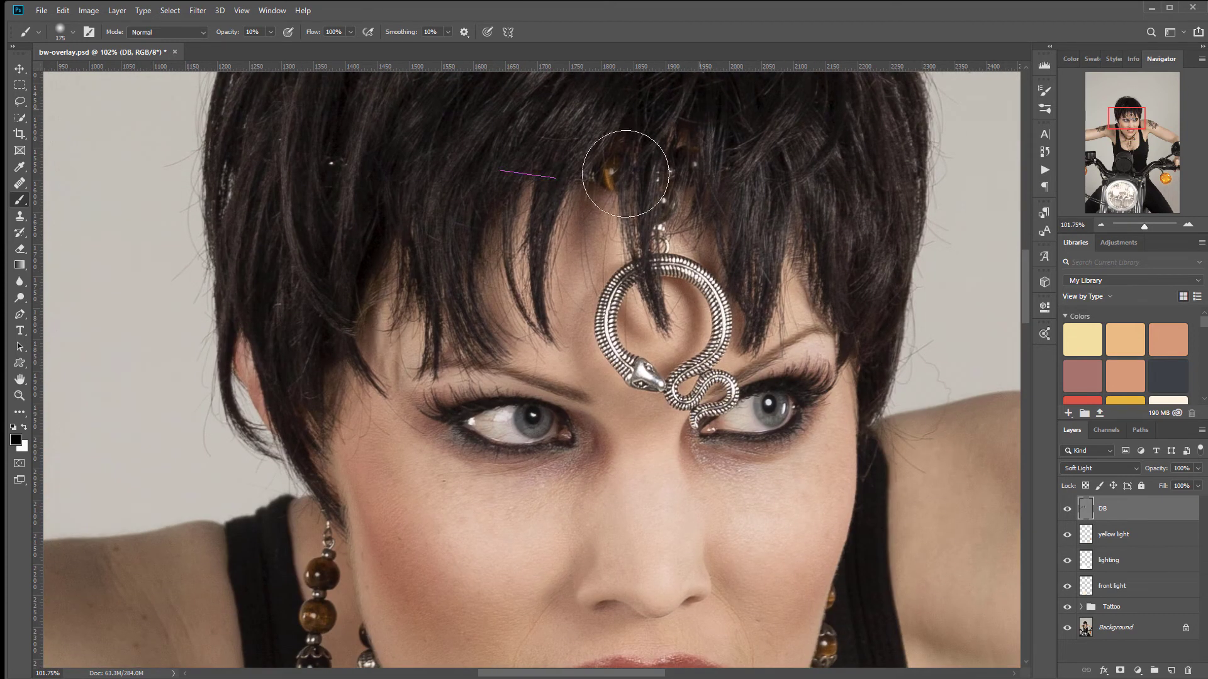
drag(925, 517, 600, 223)
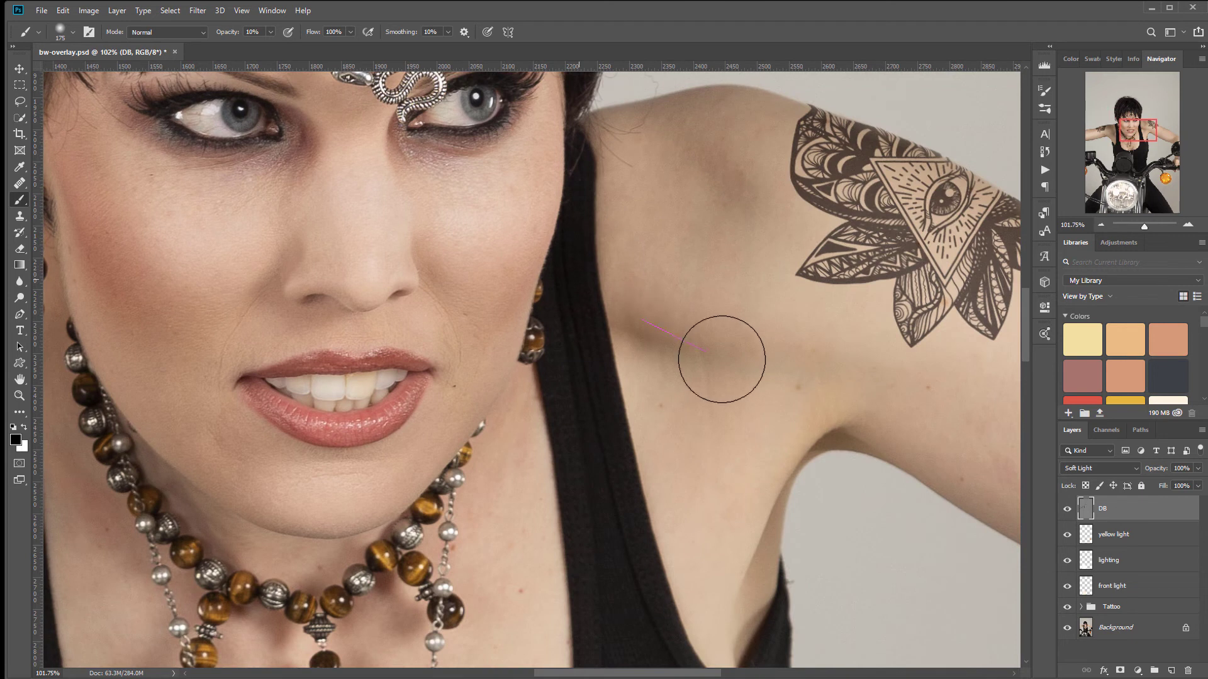
drag(733, 181, 568, 170)
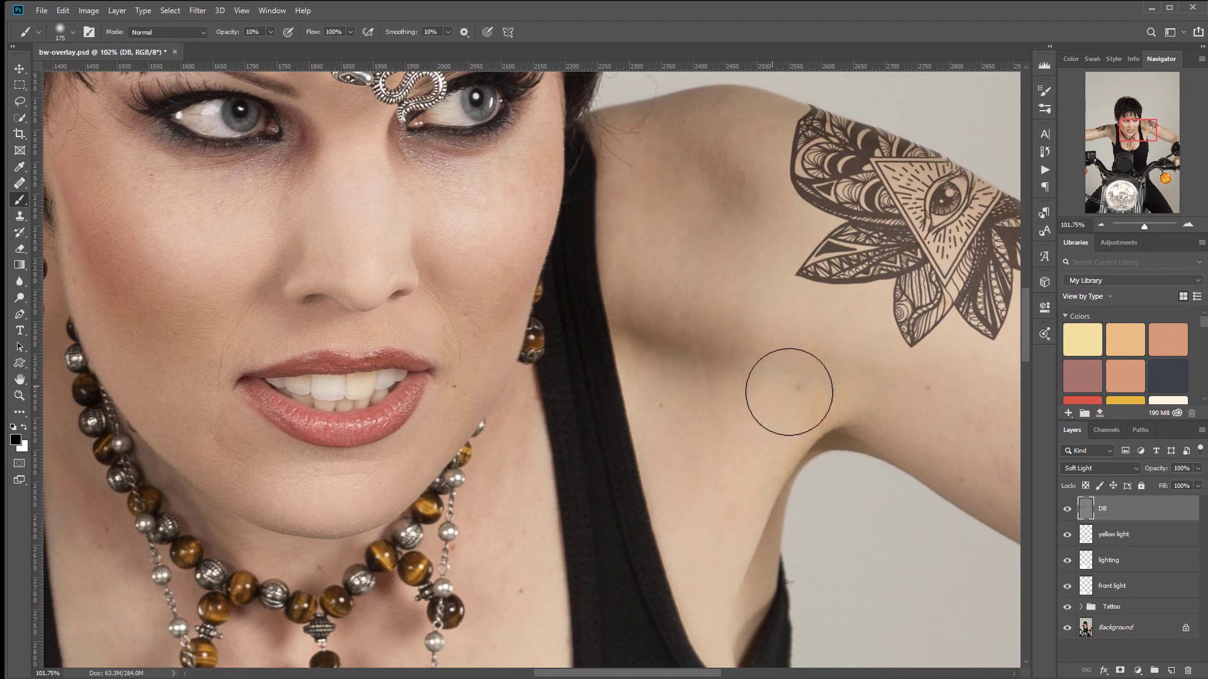
drag(831, 445, 313, 365)
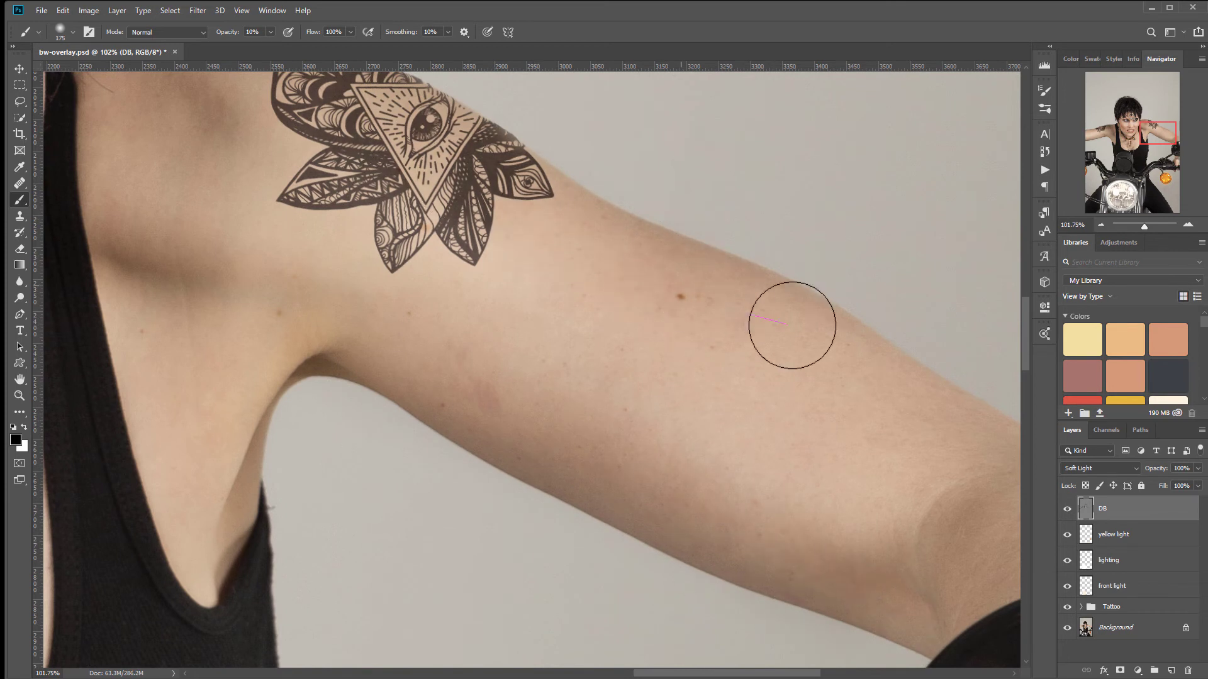
Step: Lighten the middle of the biker's left arm below the tattoo with the white brush
key(x)
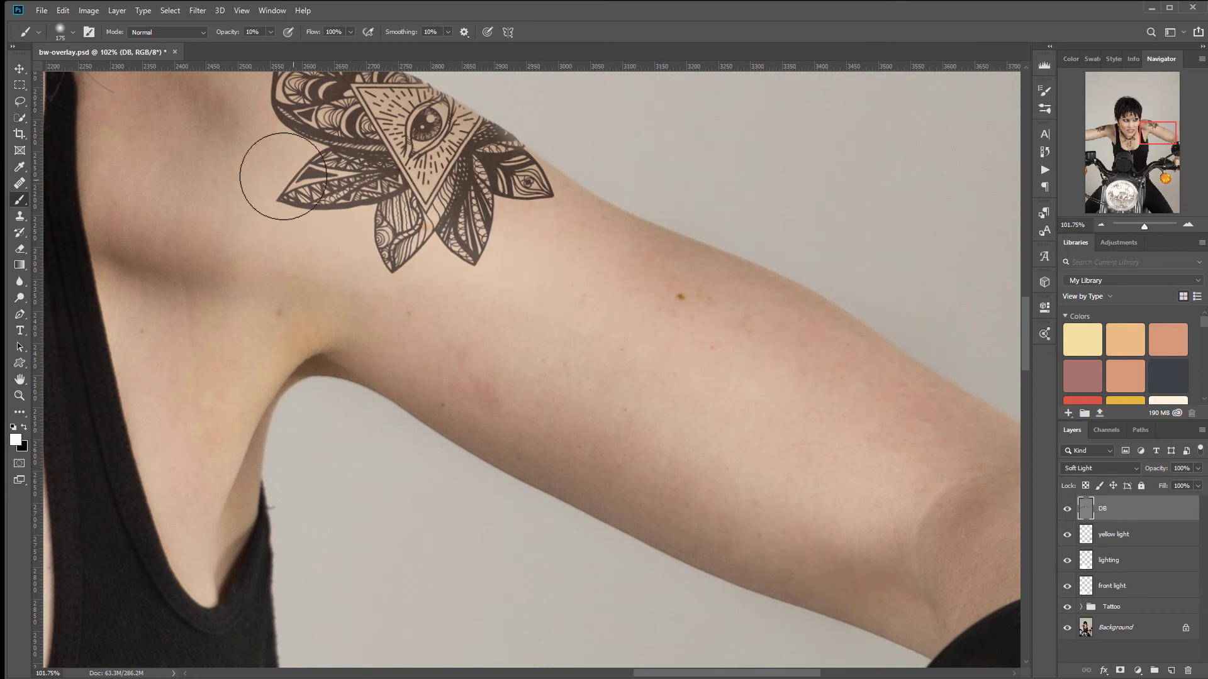
click(840, 414)
drag(936, 511, 583, 177)
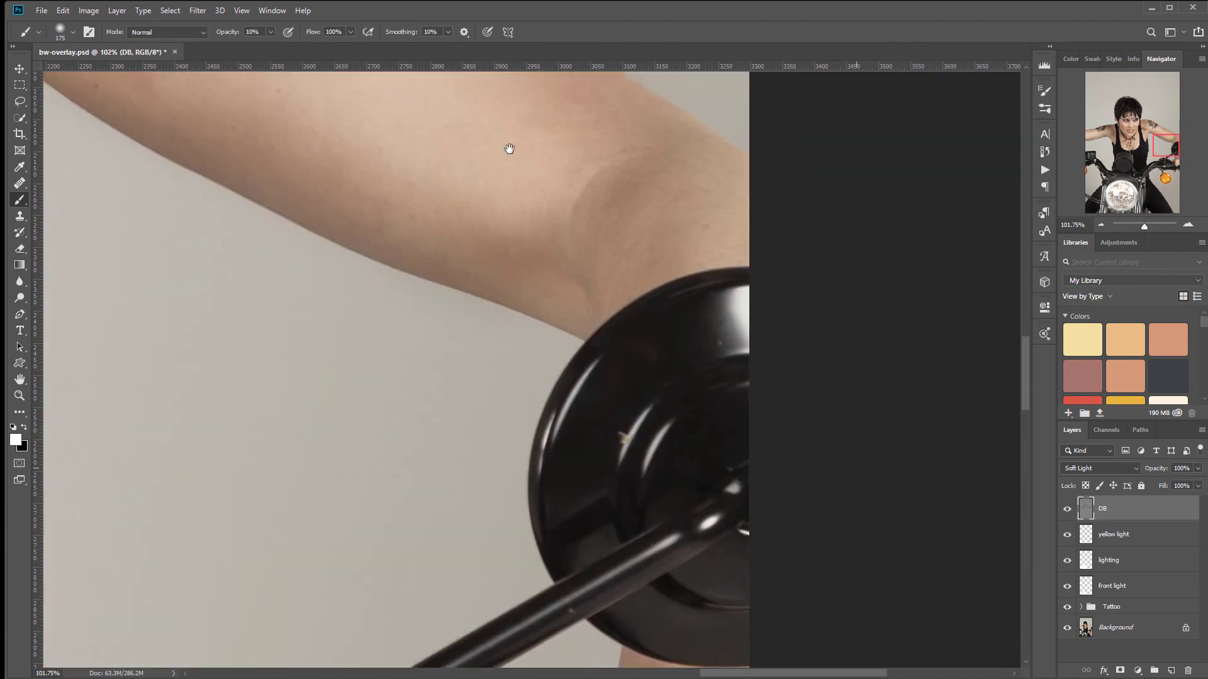
drag(543, 227, 674, 358)
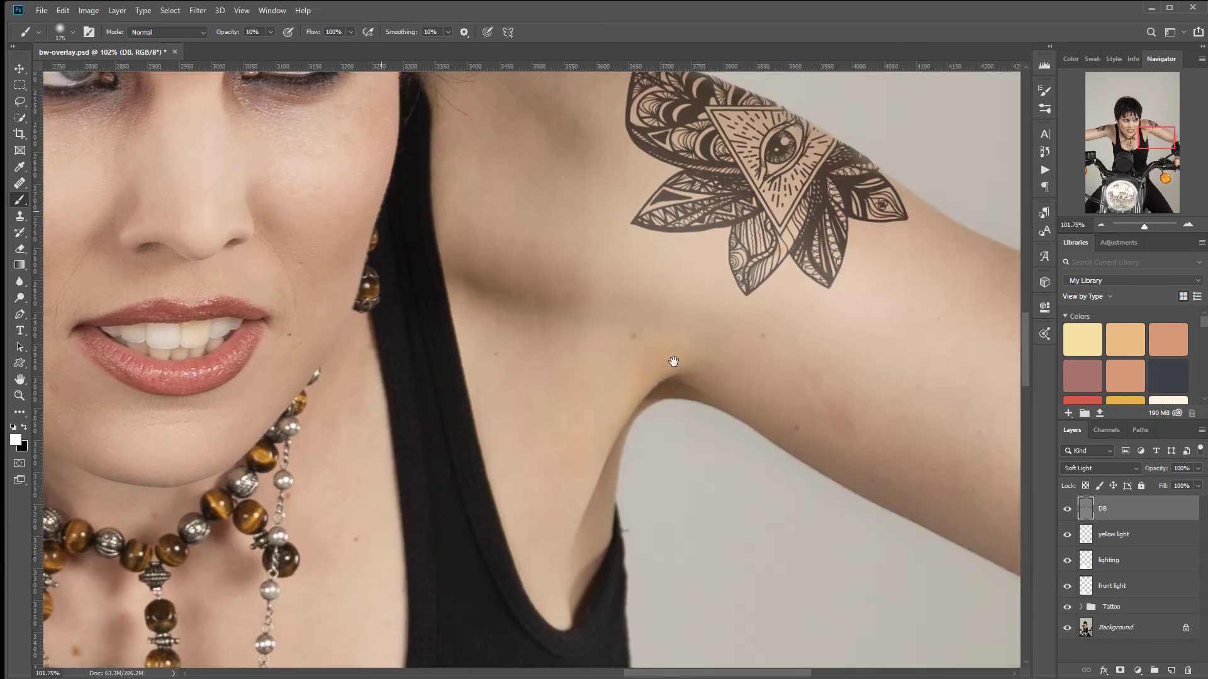
Step: Dodge and burn the biker's face and chest on the DB layer with white highlights and black shadows
drag(352, 239, 648, 604)
drag(562, 505, 512, 329)
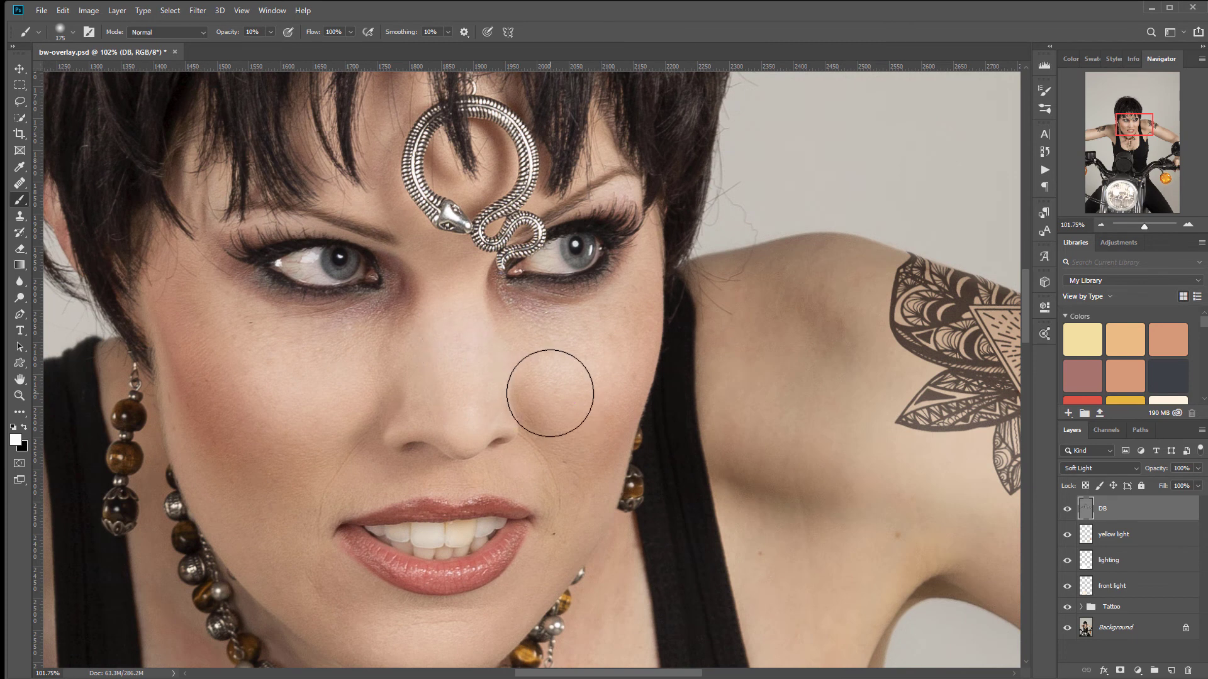
drag(569, 534, 601, 216)
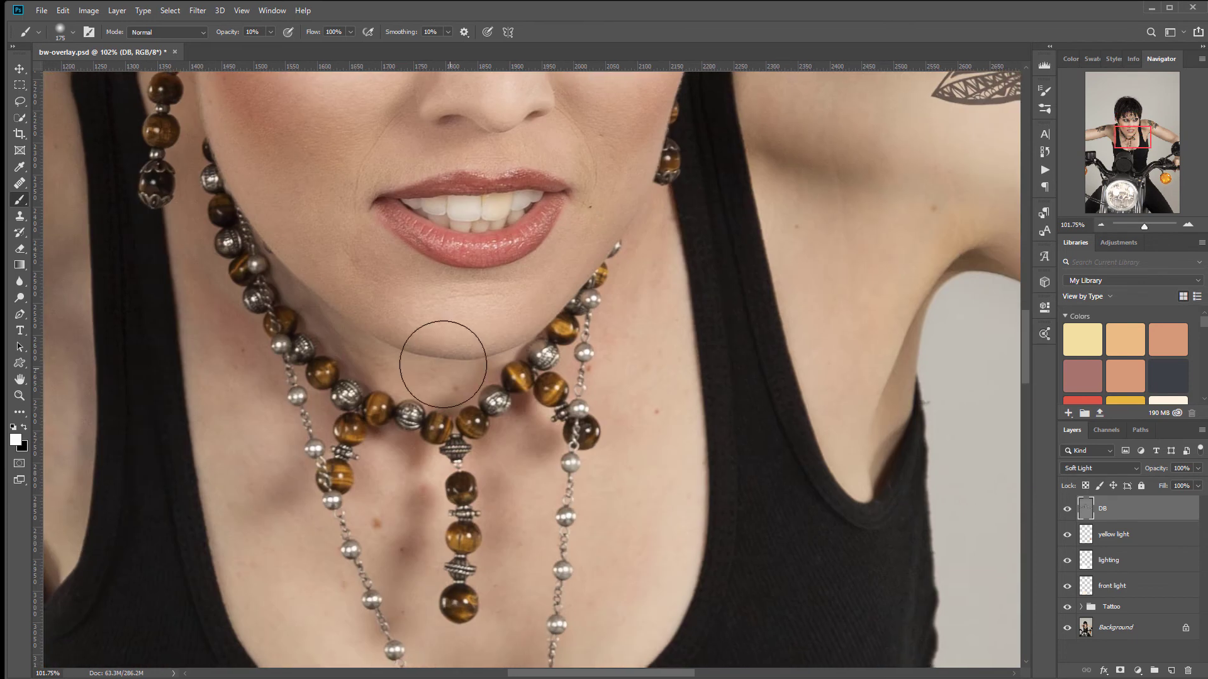
drag(628, 531, 656, 233)
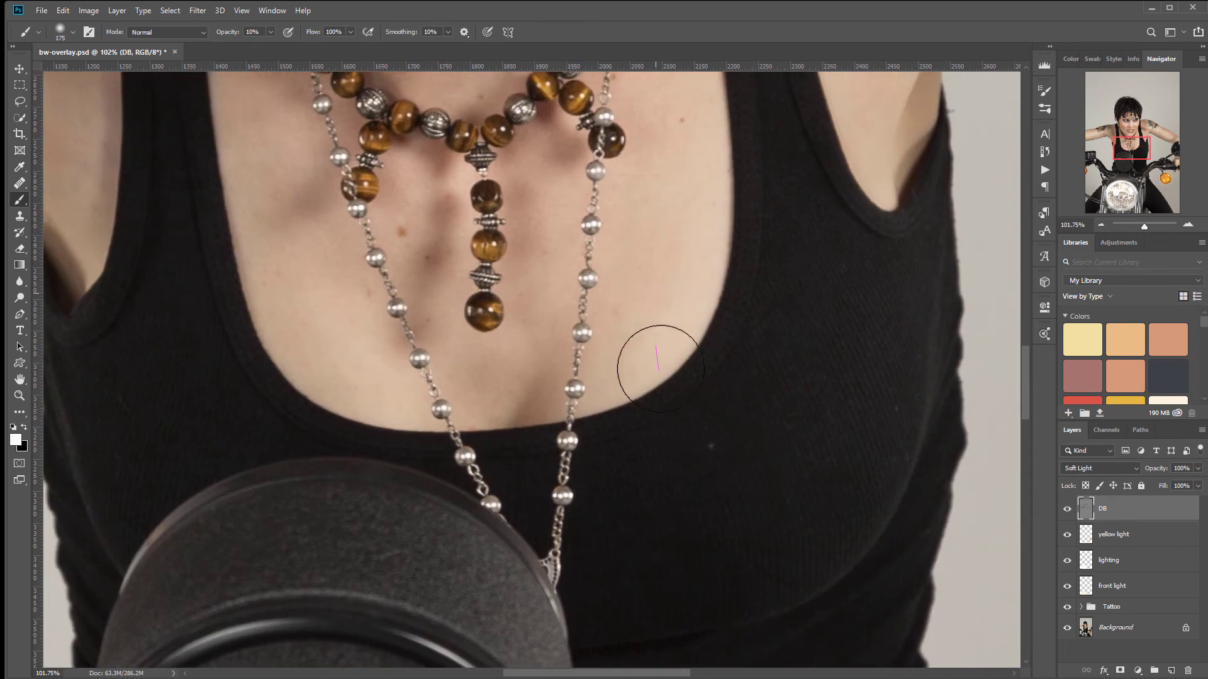
key(x)
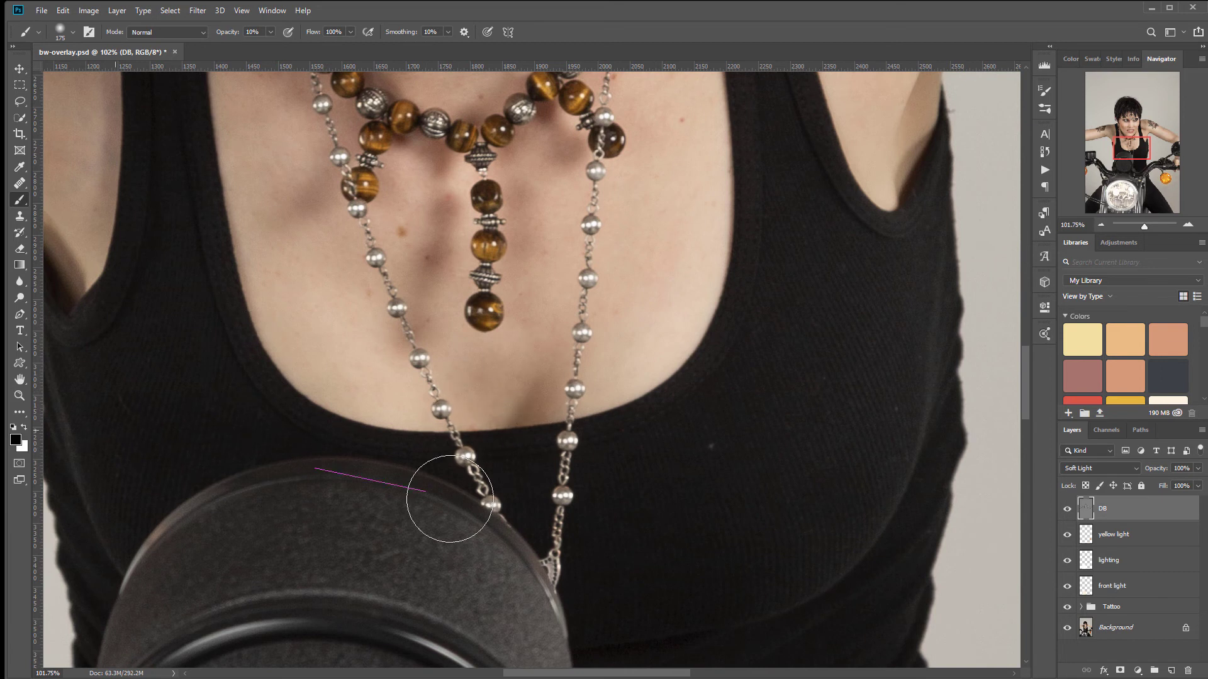
Step: Compare the whole image with the DB layer hidden and shown
scroll(399, 345, down, 5)
scroll(408, 342, down, 2)
drag(408, 246, 589, 299)
scroll(589, 299, down, 3)
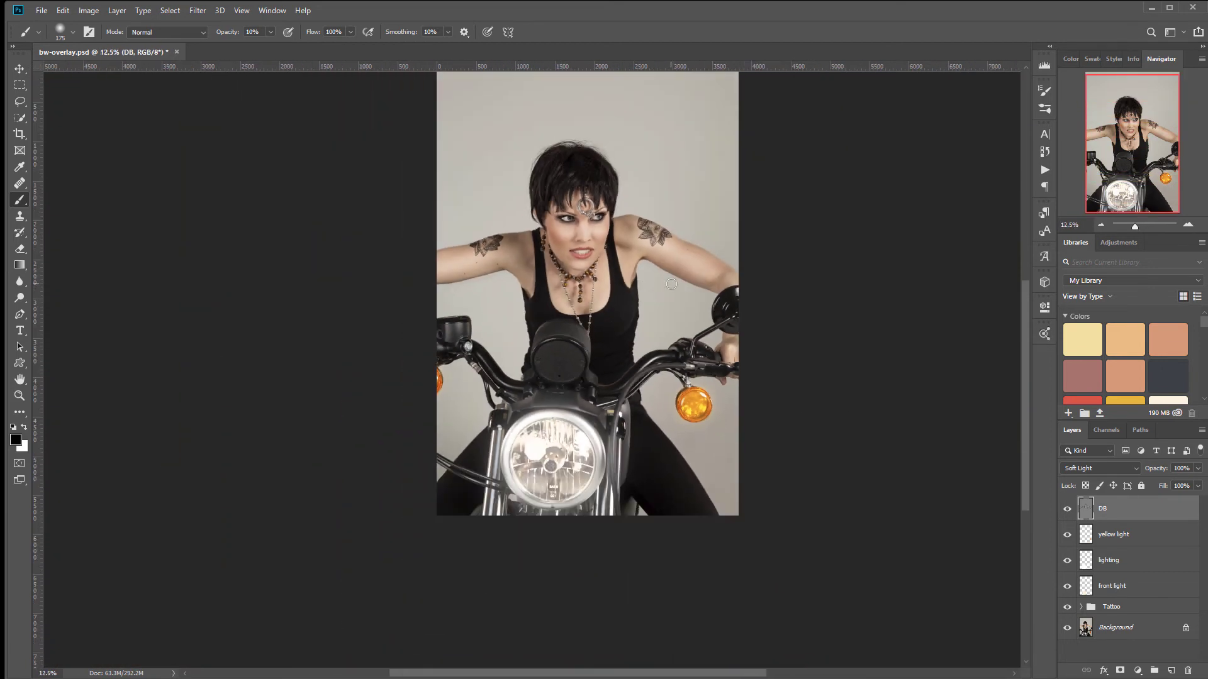
click(1069, 513)
click(1070, 513)
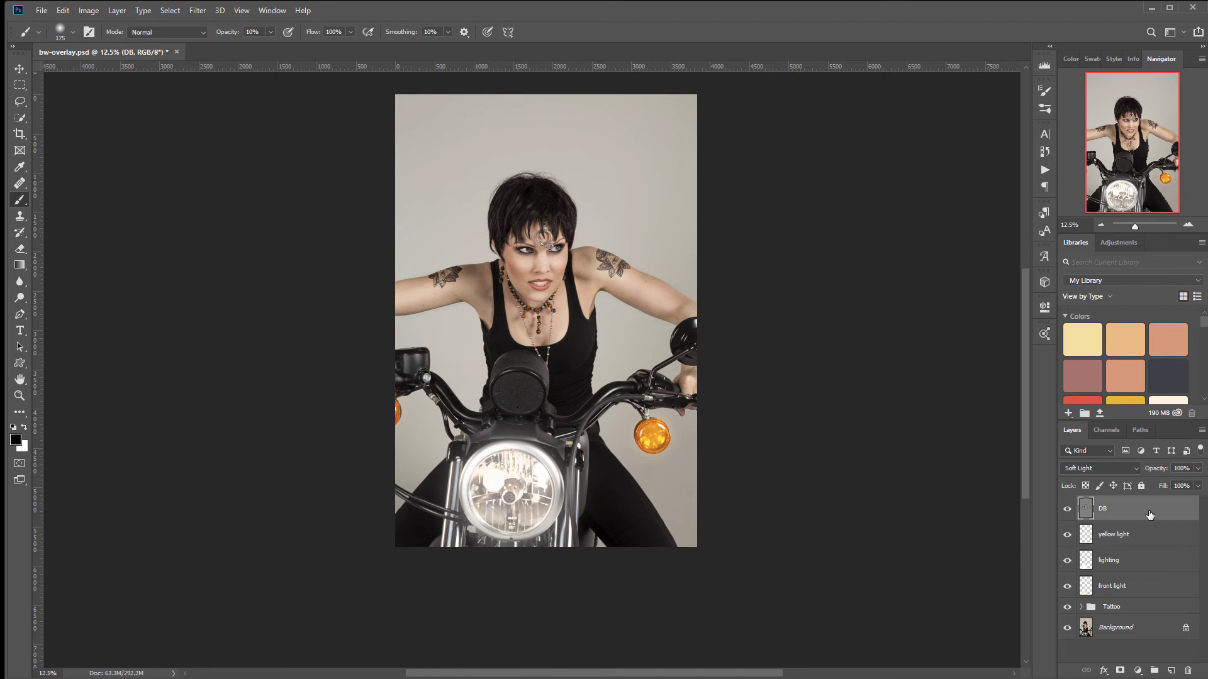
Step: Stamp all visible layers into a new top layer named GDB and convert it to black and white with the Black & White adjustment
key(ctrl+alt+shift+e)
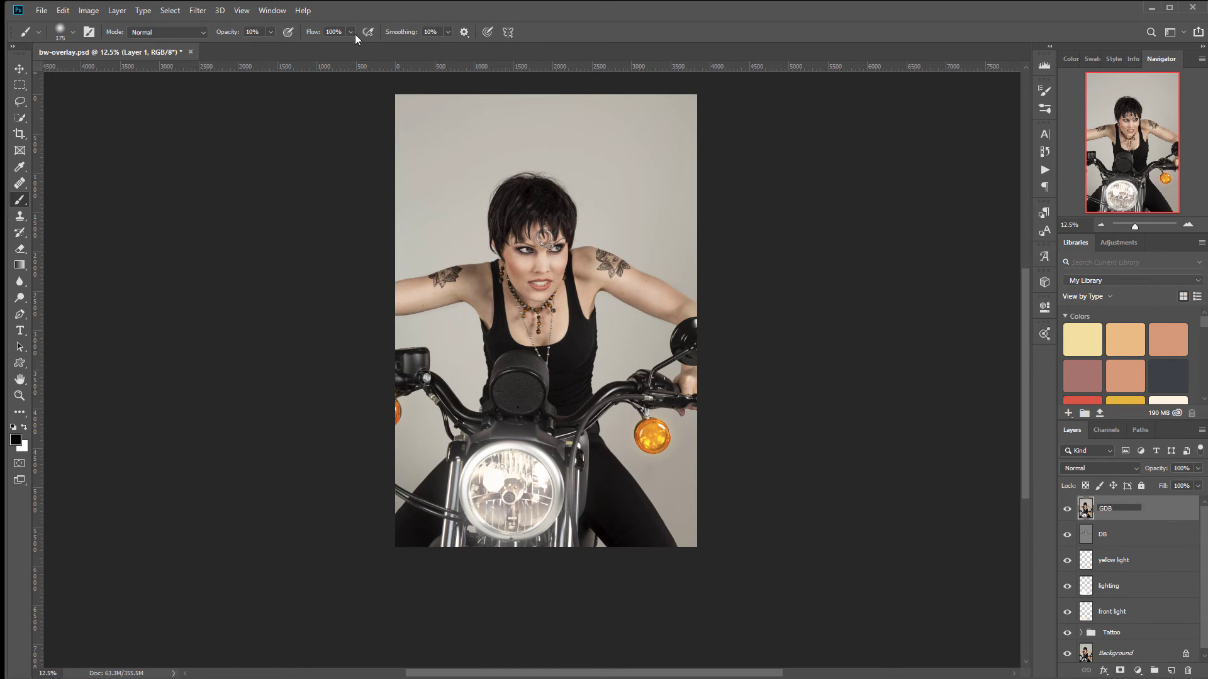
key(Return)
click(89, 11)
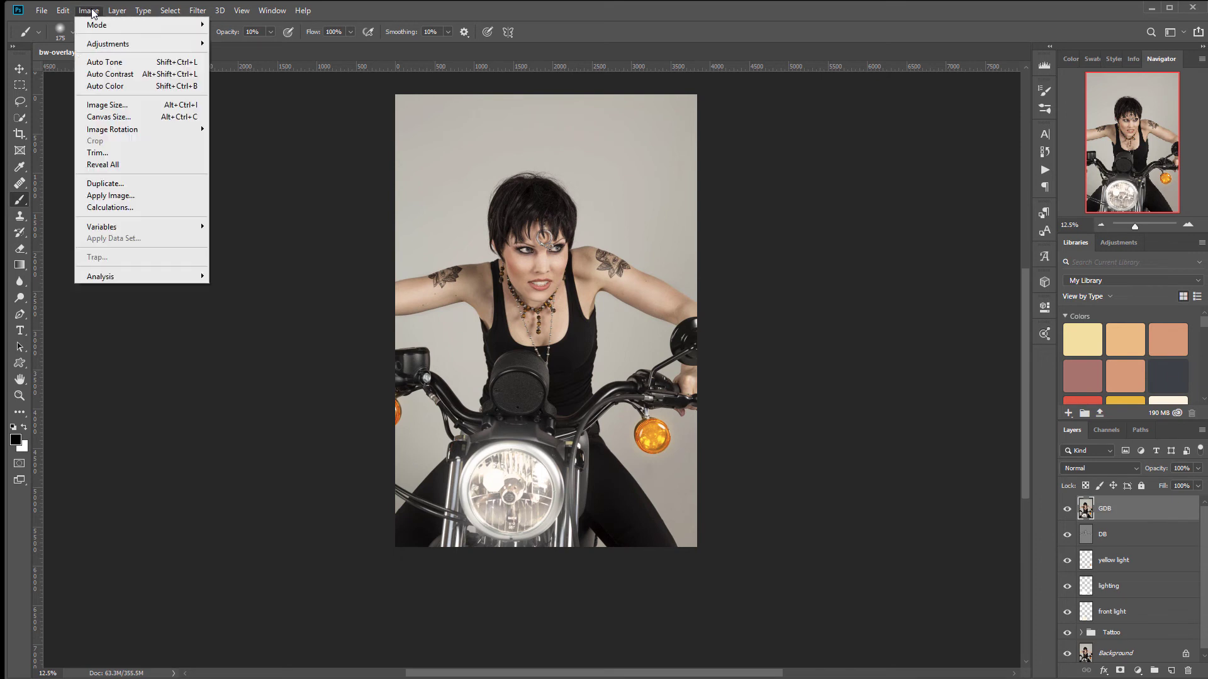
mouse_move(110, 45)
click(297, 134)
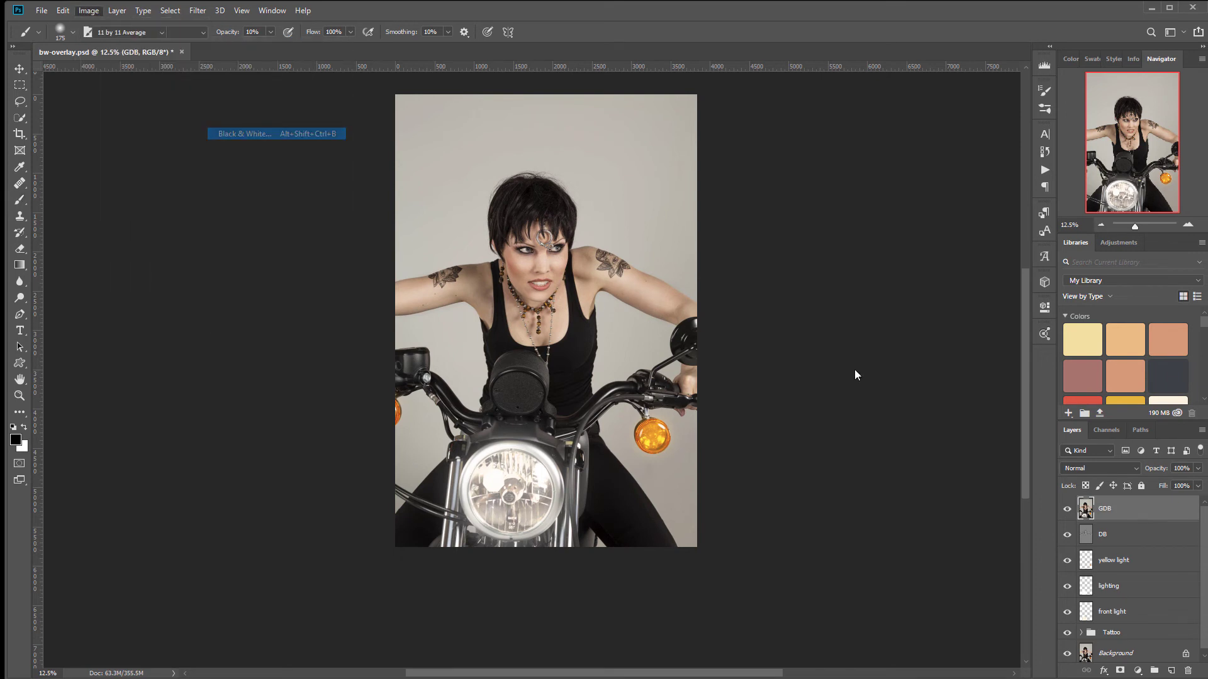
drag(911, 244, 937, 274)
click(1054, 204)
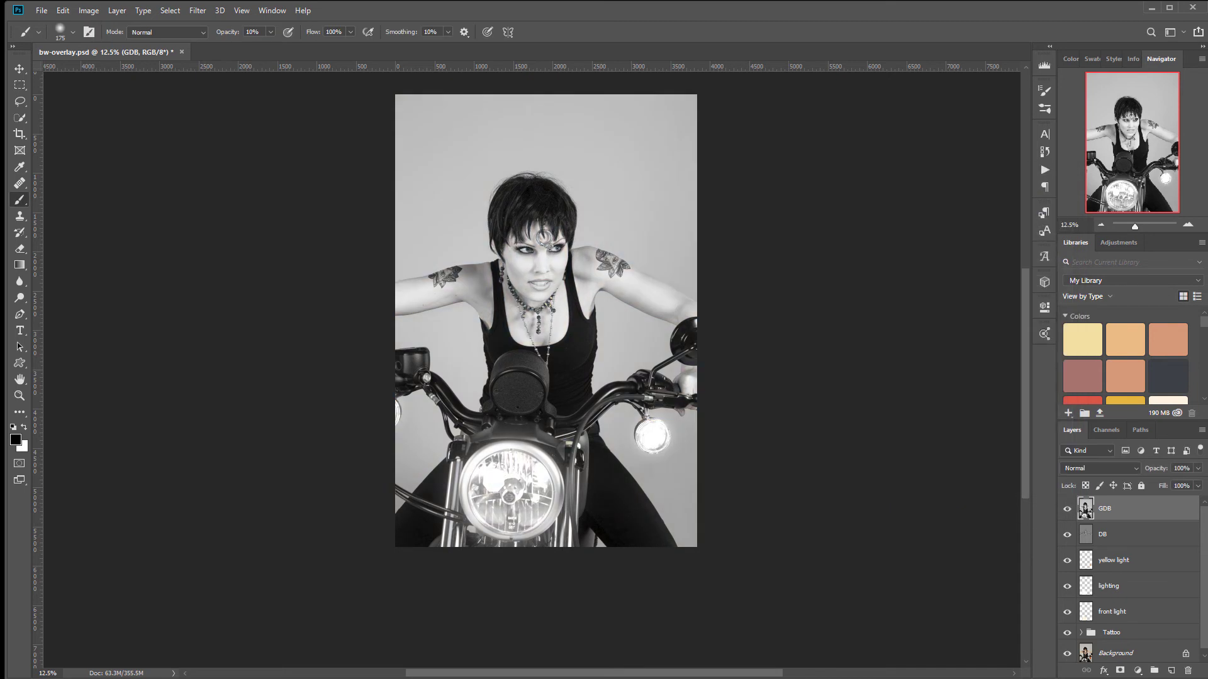
Step: Open Shadows/Highlights for the GDB layer and set both the shadows and highlights amounts to 100%
click(99, 16)
mouse_move(108, 50)
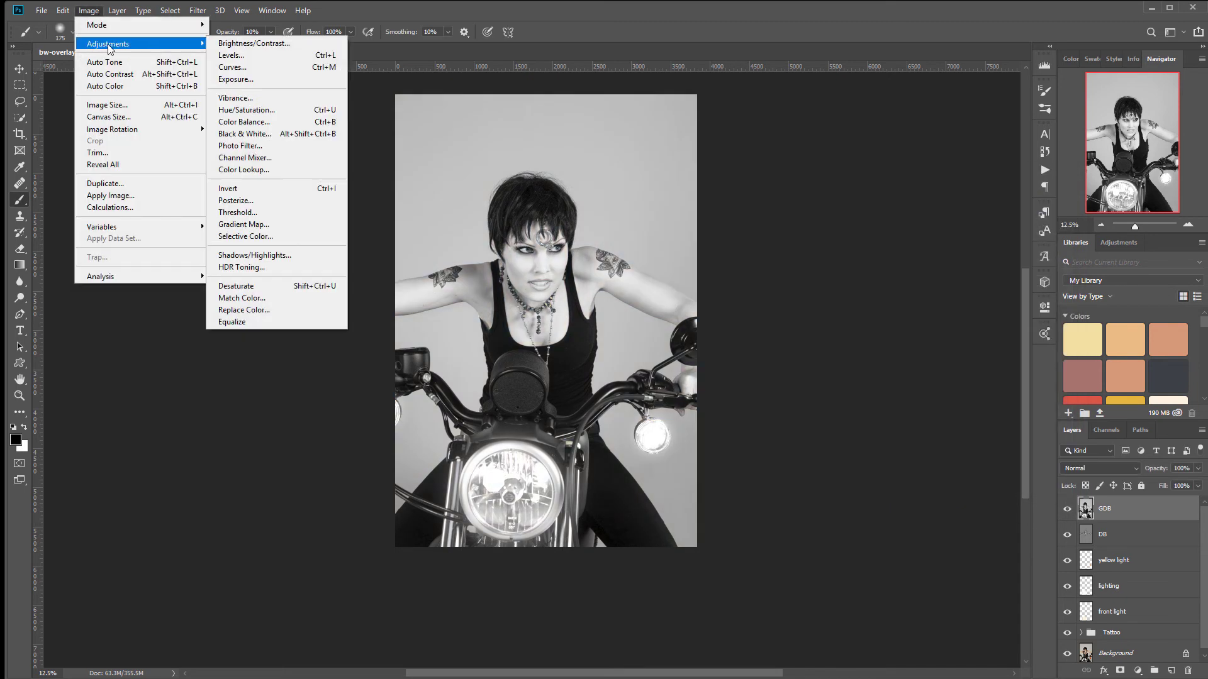
click(313, 259)
drag(923, 237, 978, 237)
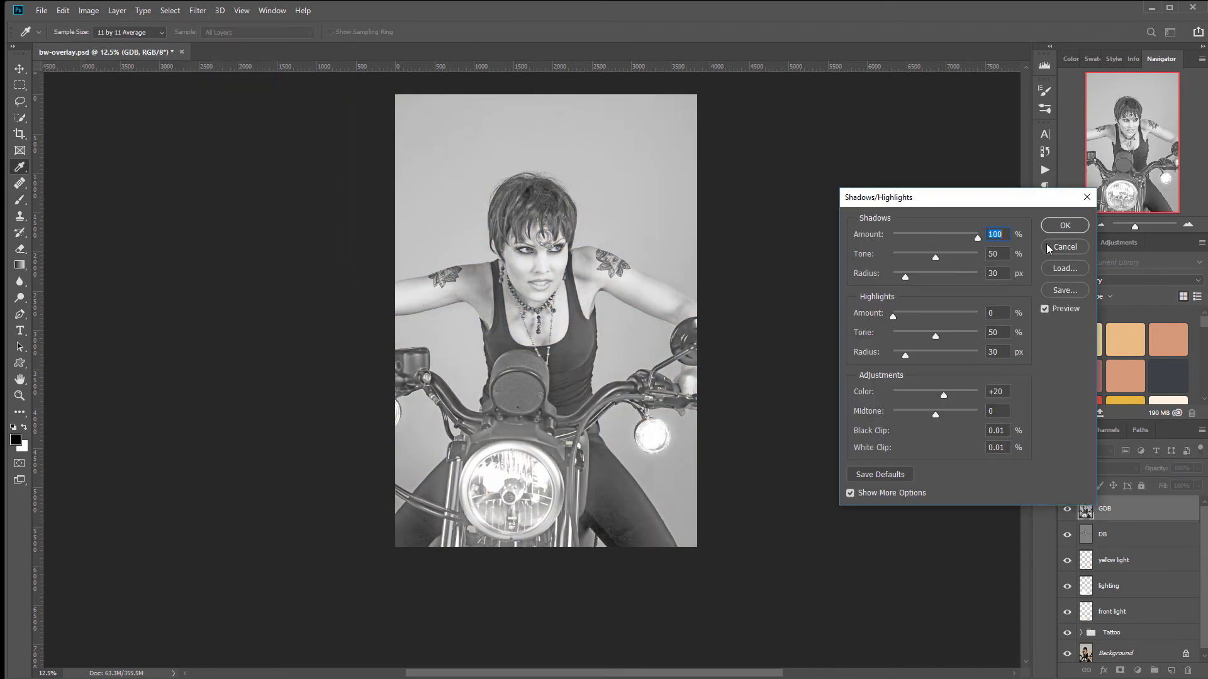
drag(892, 315, 1090, 329)
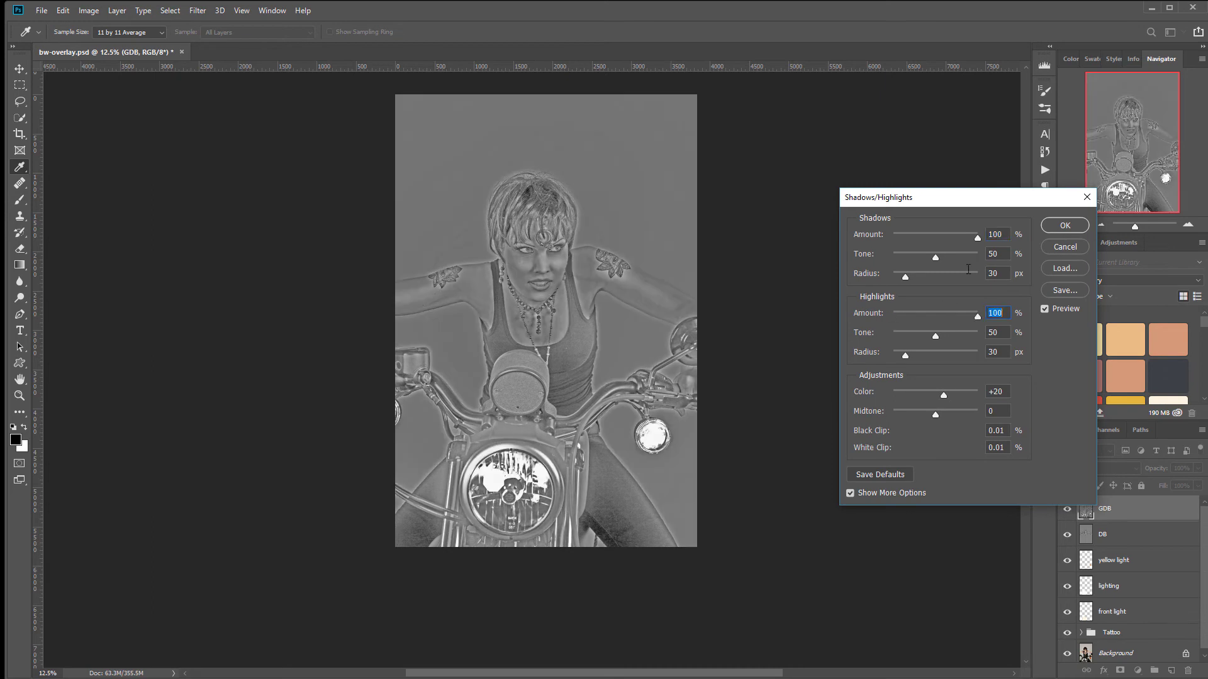
Step: Set both radii to 11 px, shadows tone to 41% and highlights tone to 56%, and apply Shadows/Highlights
drag(907, 277, 896, 275)
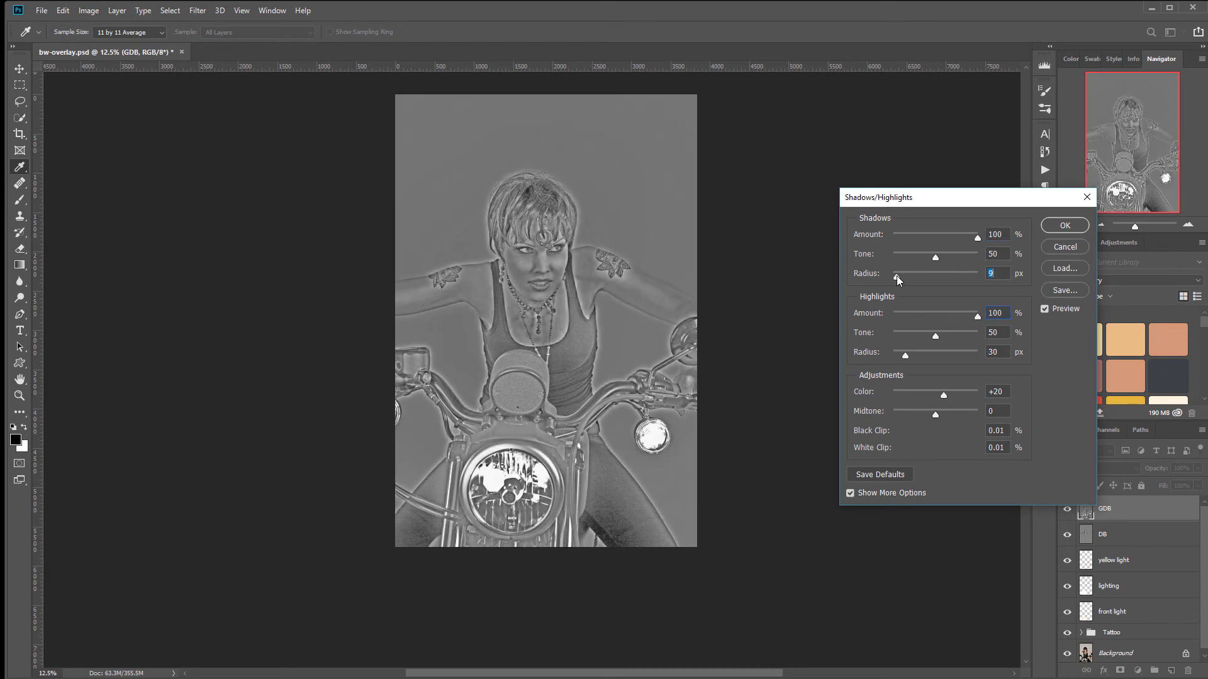
text(11)
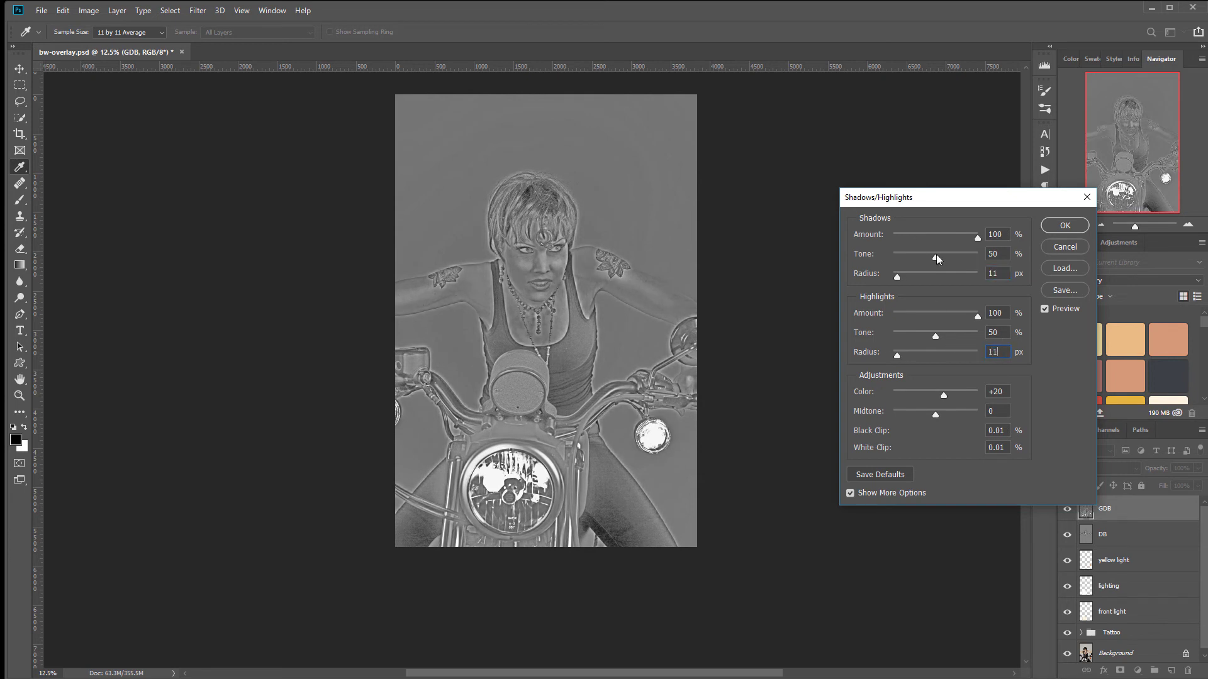
drag(936, 255, 931, 252)
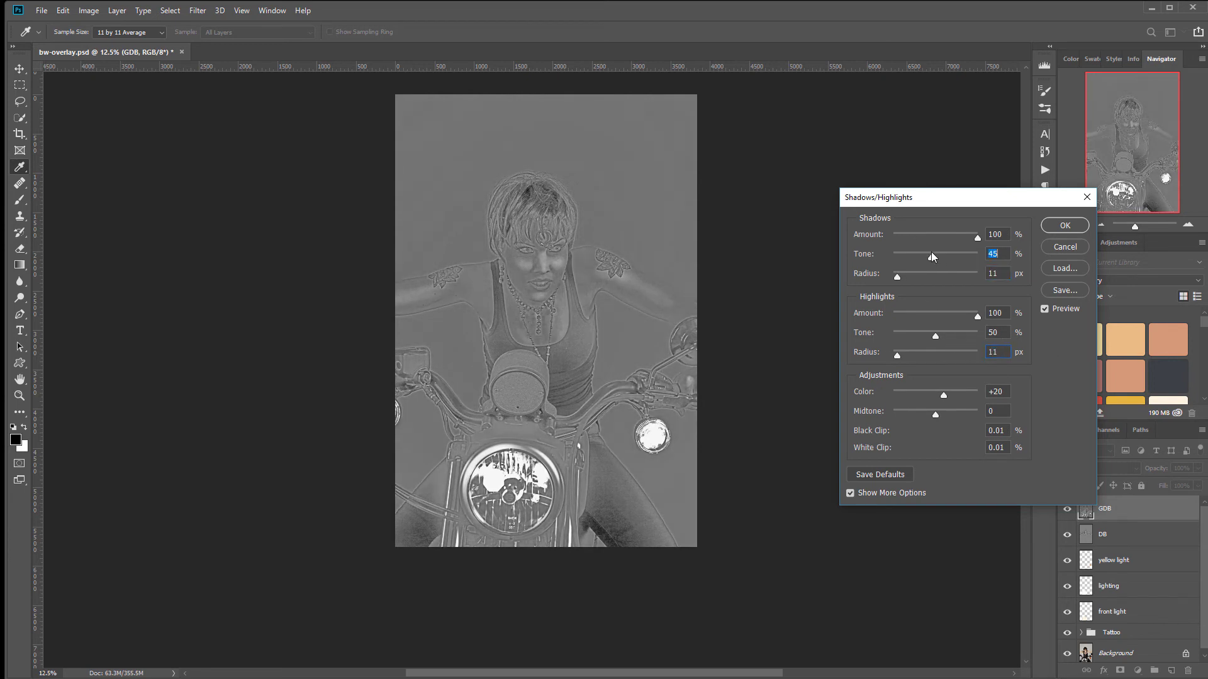
click(936, 334)
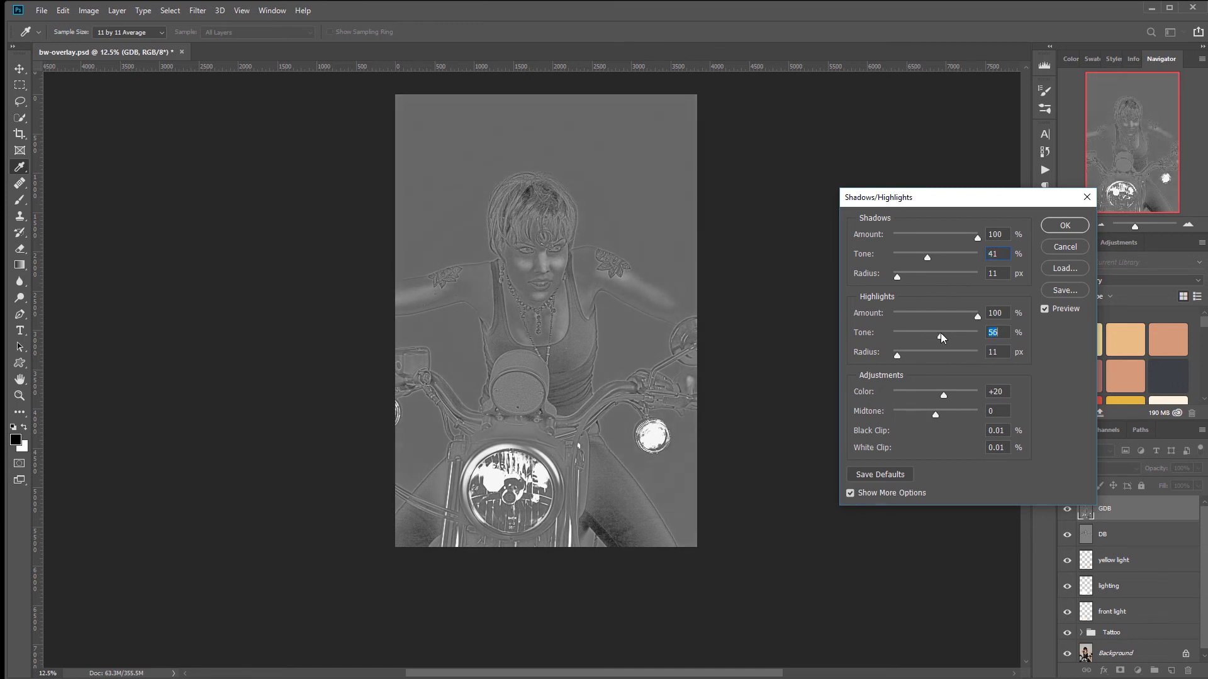
drag(930, 256, 926, 255)
click(1064, 226)
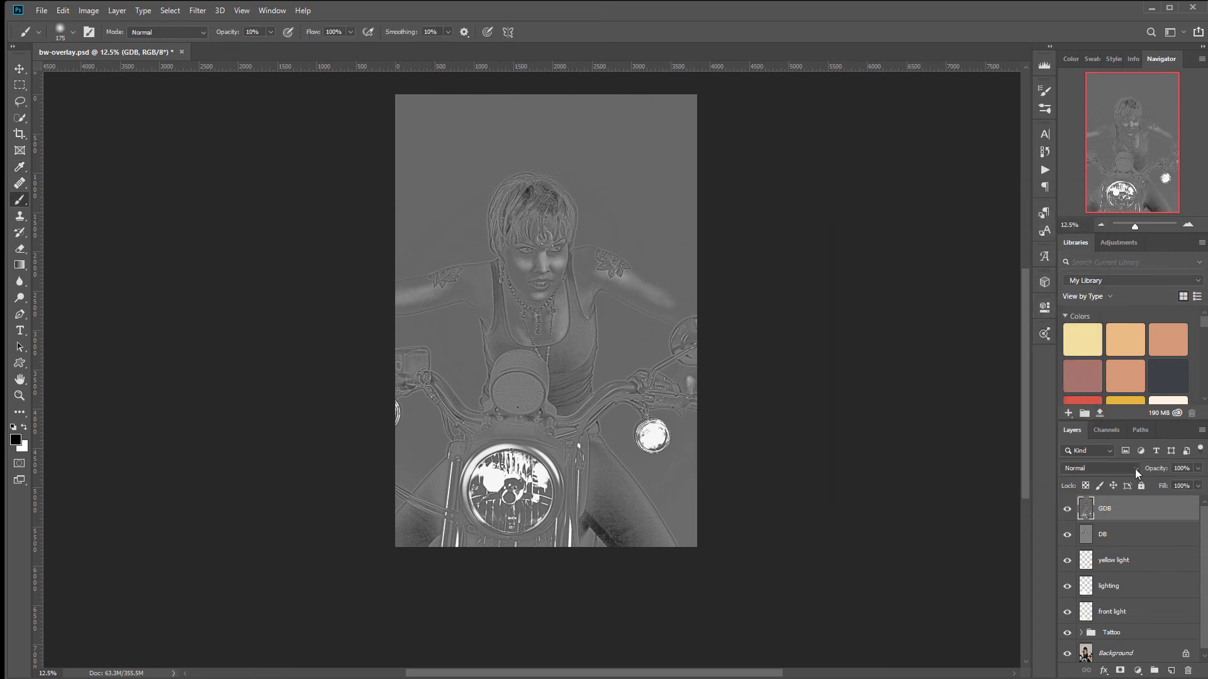
Step: Set the GDB layer's blend mode to Soft Light and compare the image with the layer hidden and shown
click(1135, 470)
click(1092, 536)
click(1066, 509)
click(1067, 509)
click(1069, 510)
click(1068, 510)
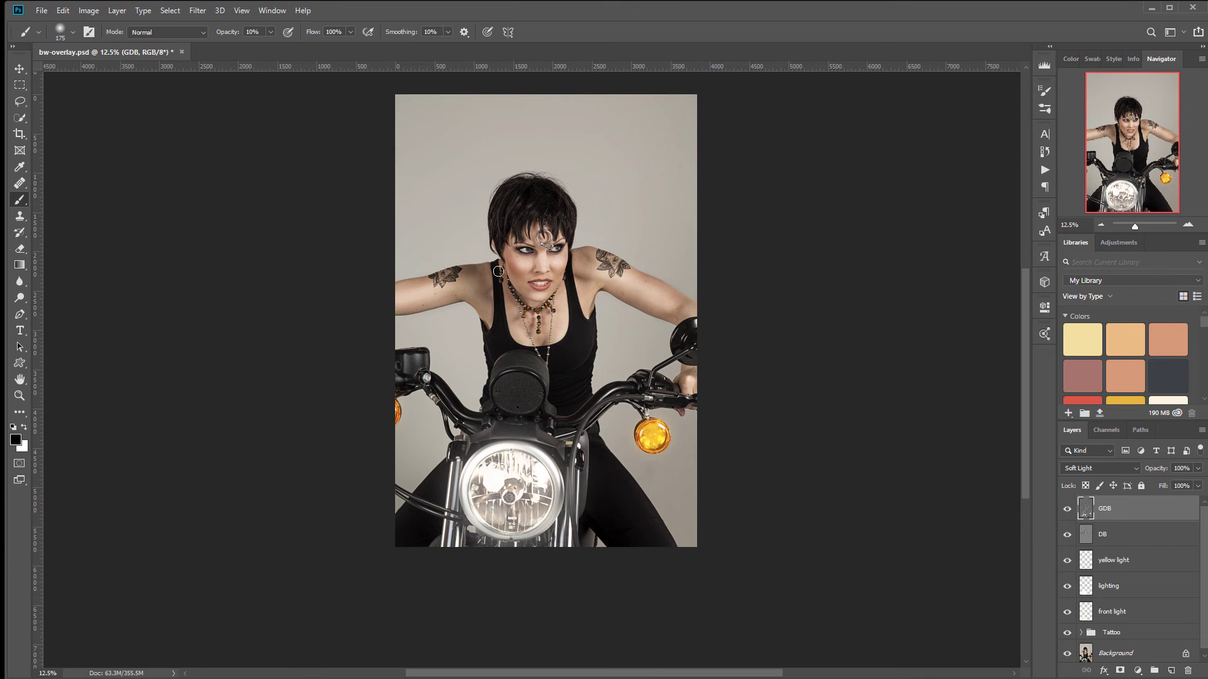
Step: Sharpen the GDB layer with Unsharp Mask at 192% amount, 0.9 px radius and threshold 0
click(195, 12)
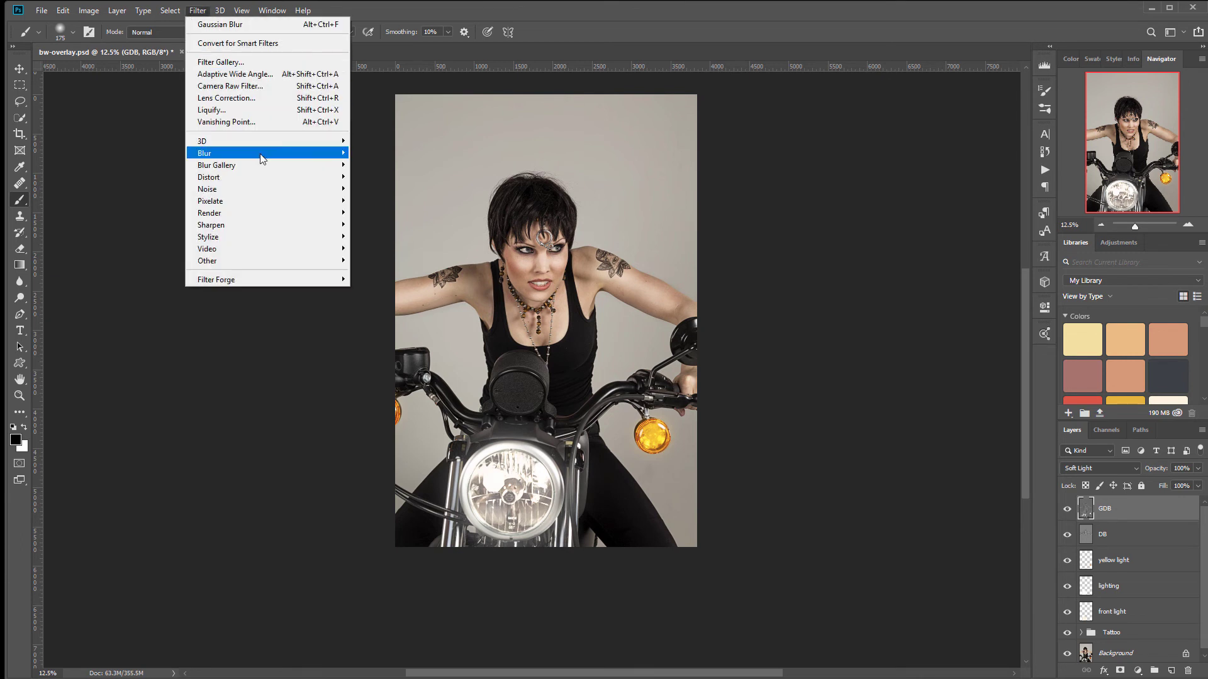
mouse_move(274, 225)
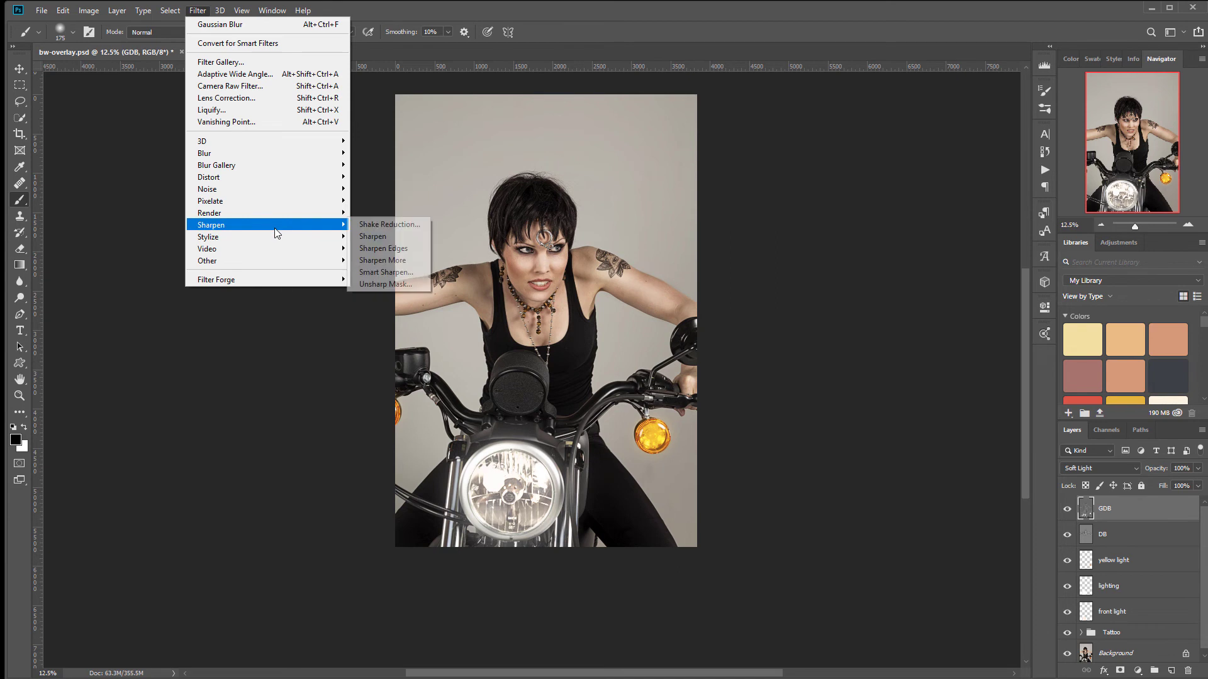
click(390, 283)
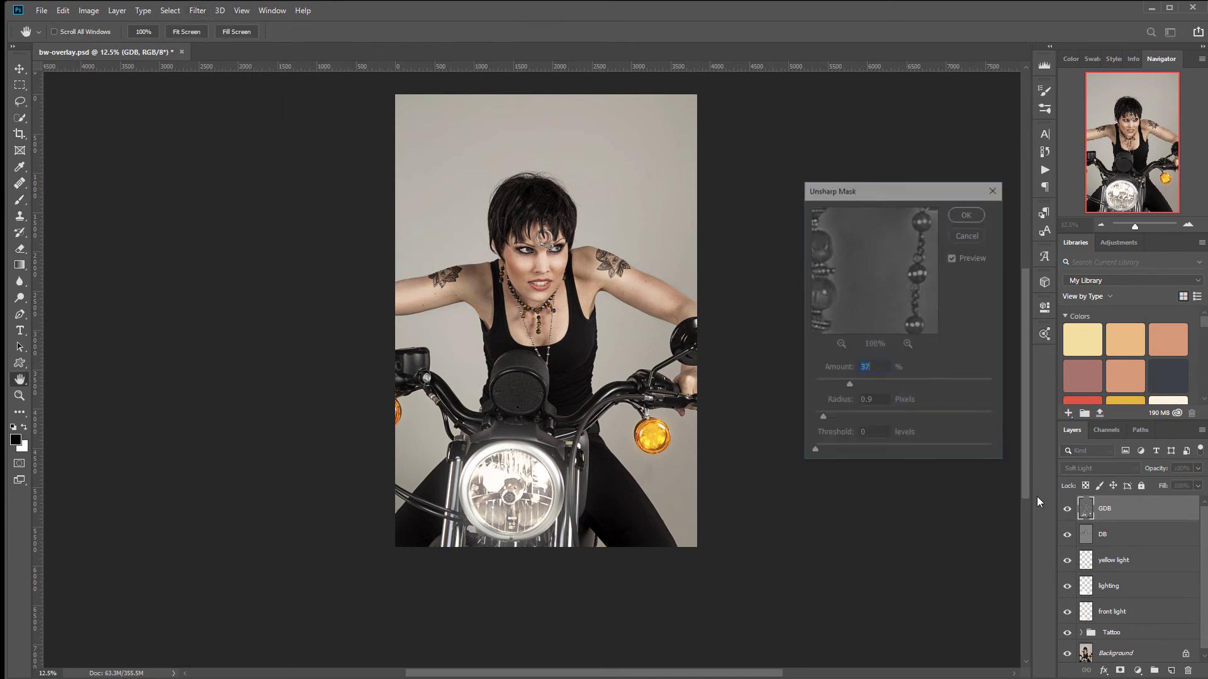
drag(873, 245, 847, 300)
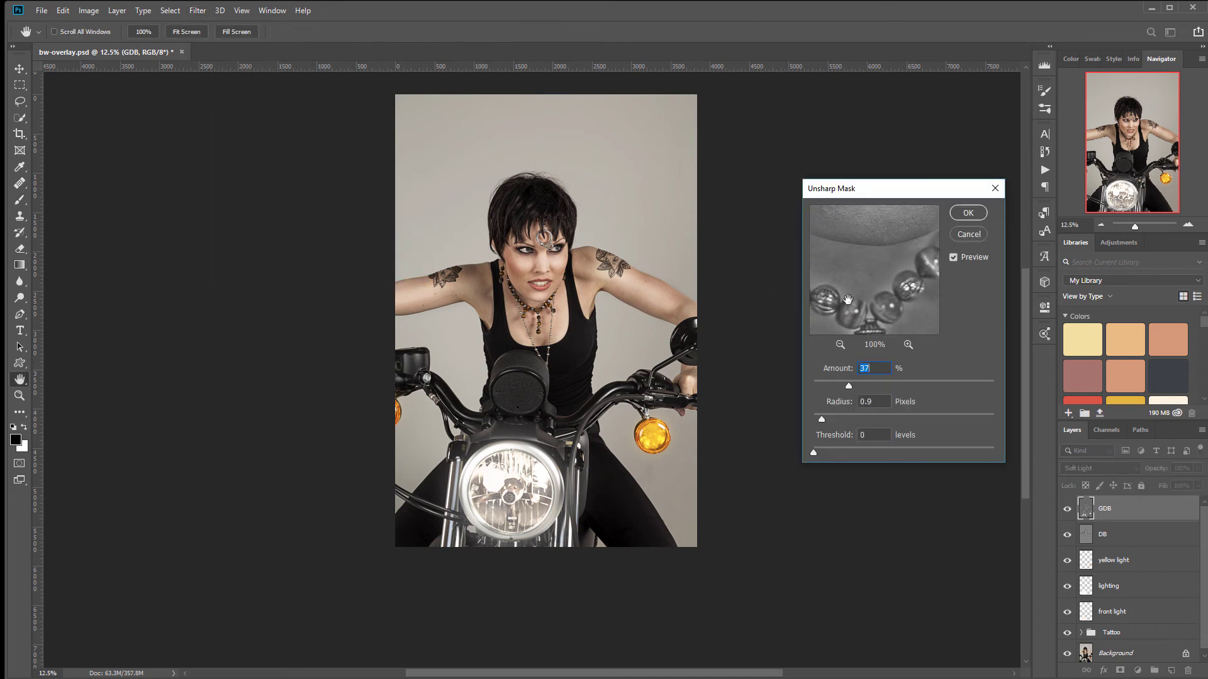
drag(934, 380, 957, 383)
drag(887, 238, 873, 267)
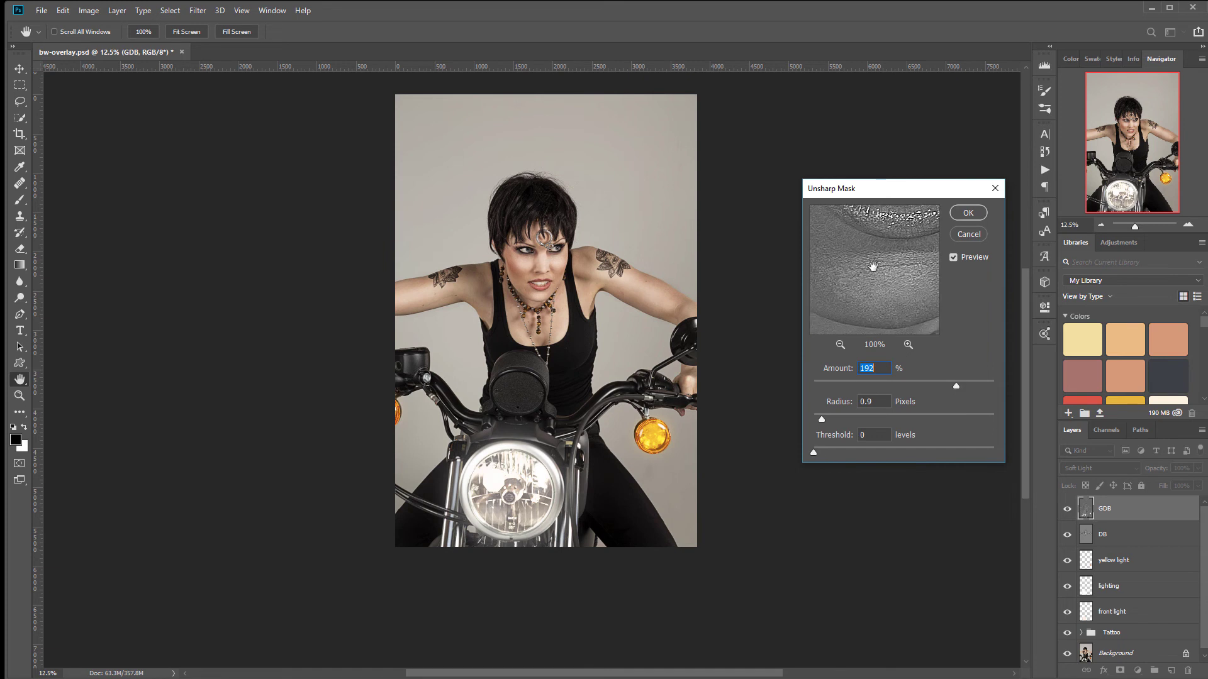
click(975, 215)
click(19, 68)
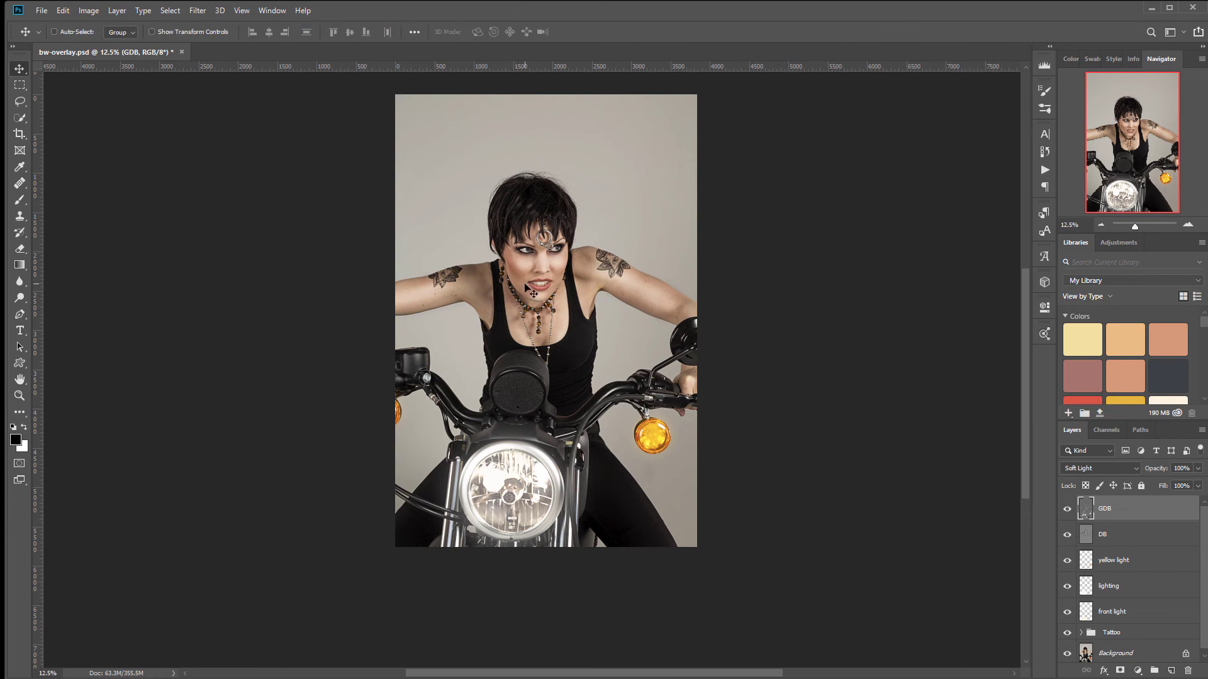
Step: Lower the GDB layer's opacity to 32% and check the effect on the face, arms and motorcycle
scroll(528, 288, up, 6)
drag(434, 301, 452, 346)
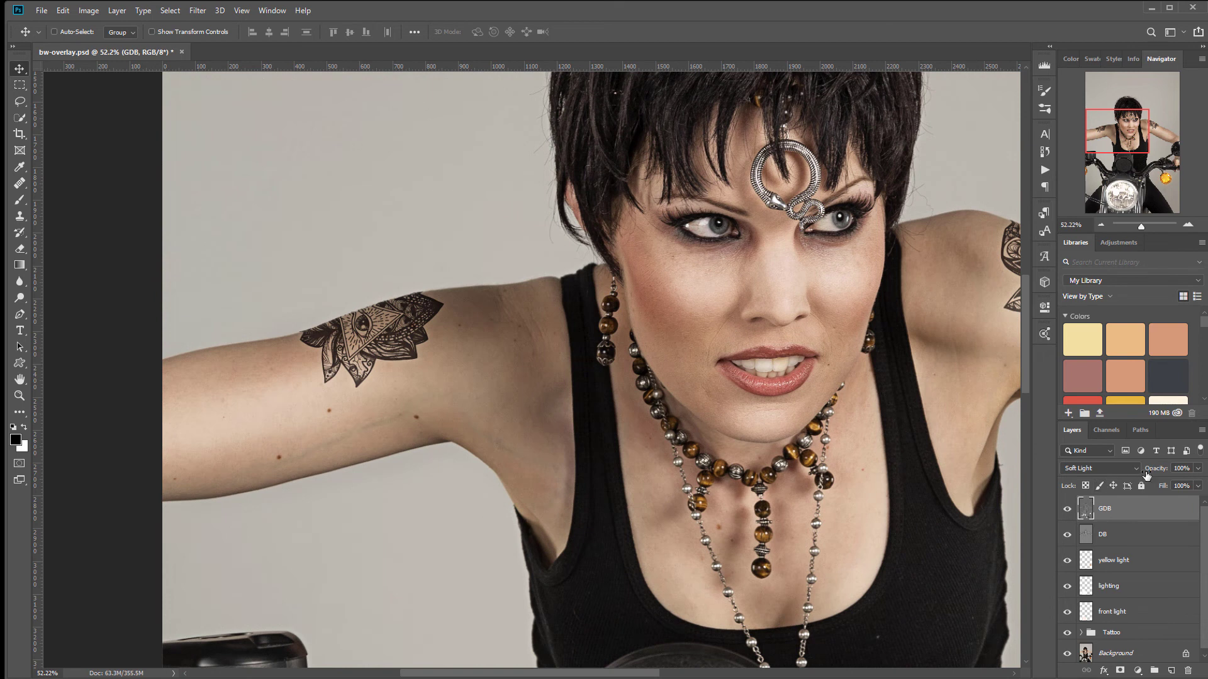
click(1199, 468)
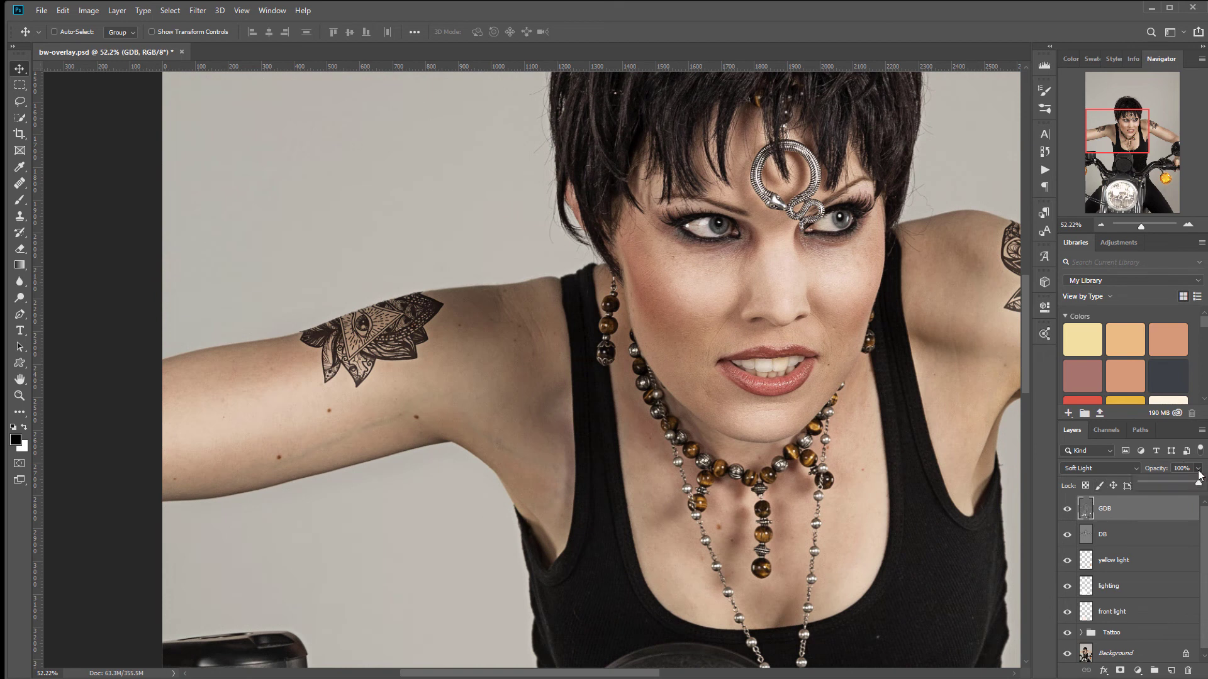
click(1148, 482)
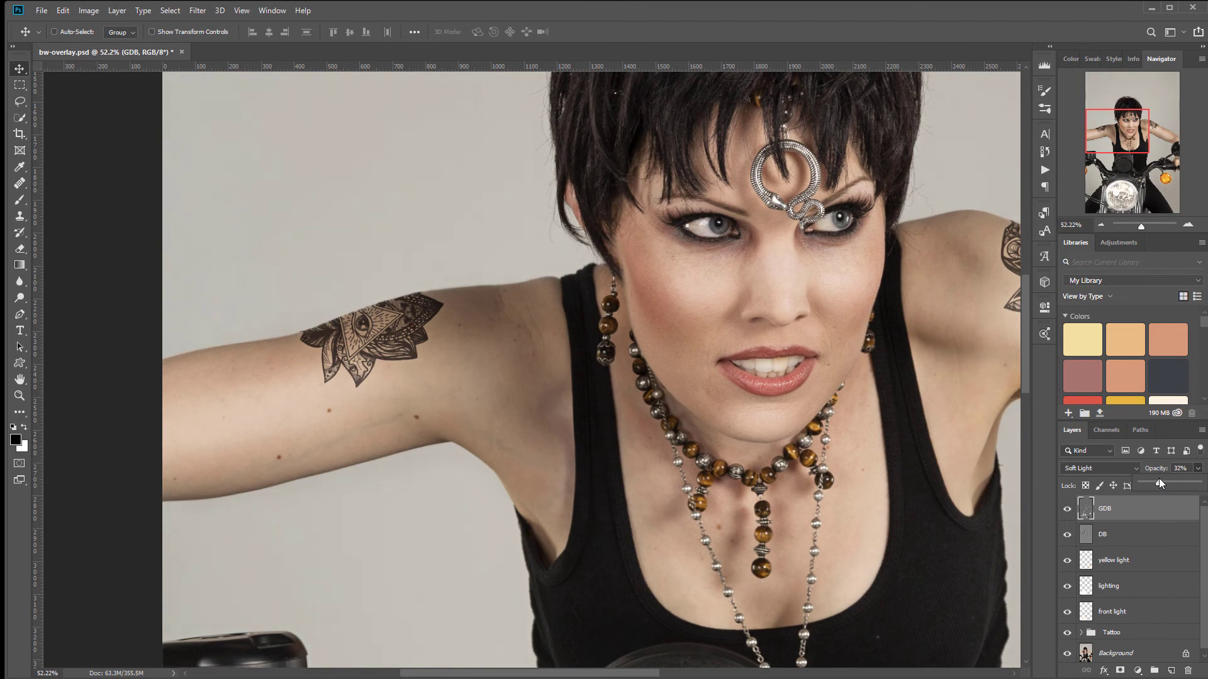
click(1159, 511)
scroll(574, 353, down, 4)
scroll(582, 349, up, 2)
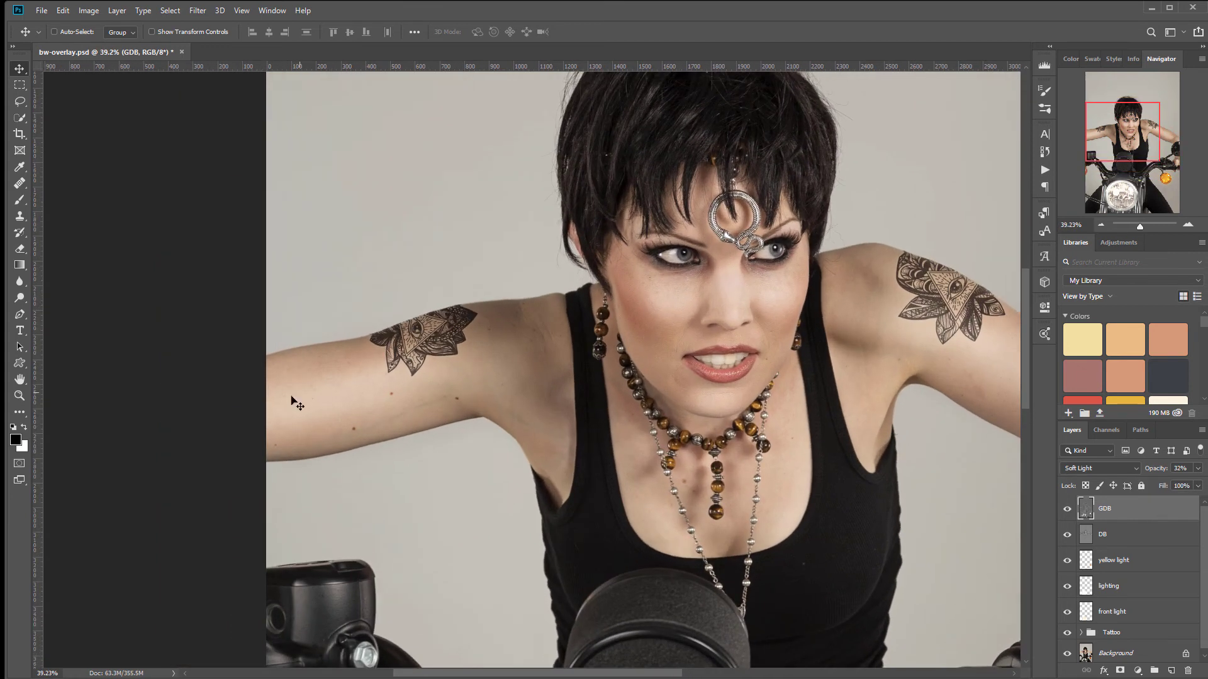
scroll(824, 384, down, 3)
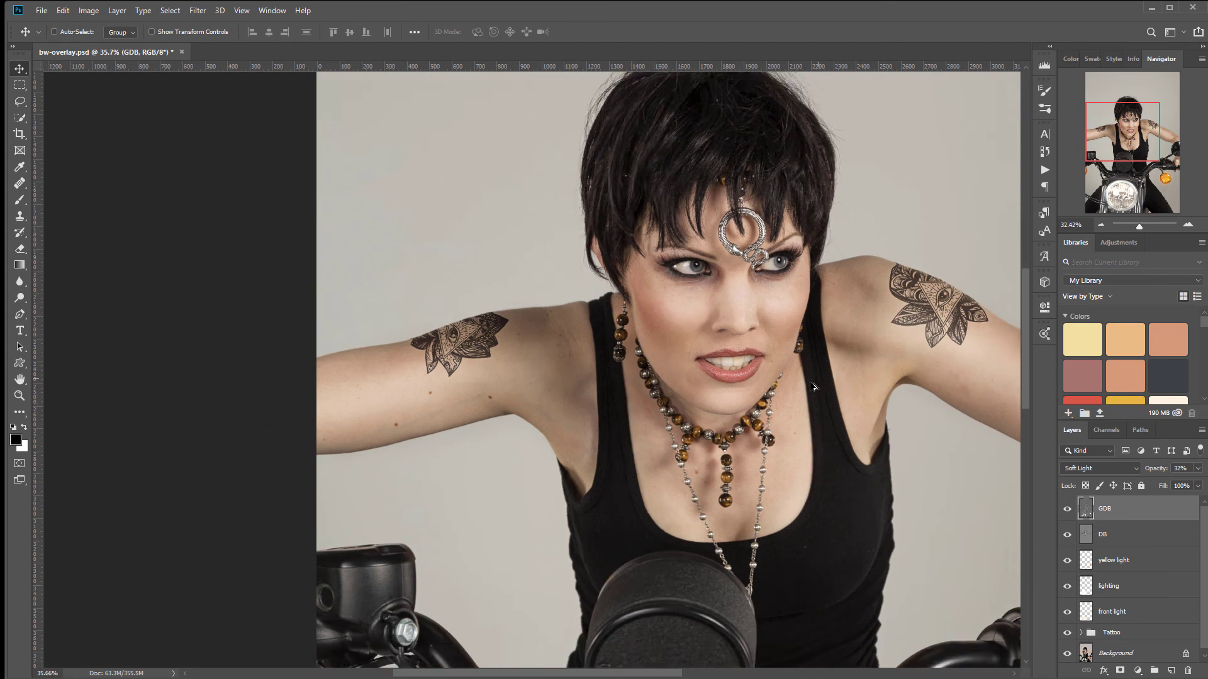
drag(899, 387, 648, 309)
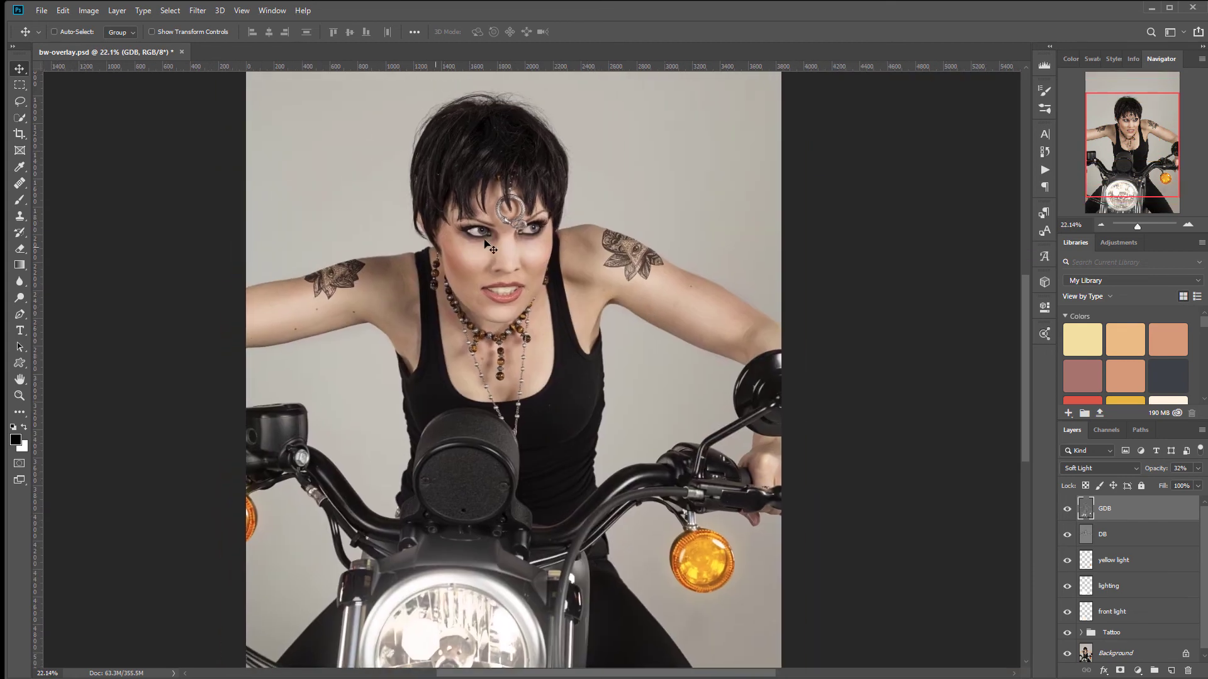
Step: Hide the GDB layer and stamp the visible layers into a new layer named Smoothing directly above DB
click(1068, 510)
click(1135, 538)
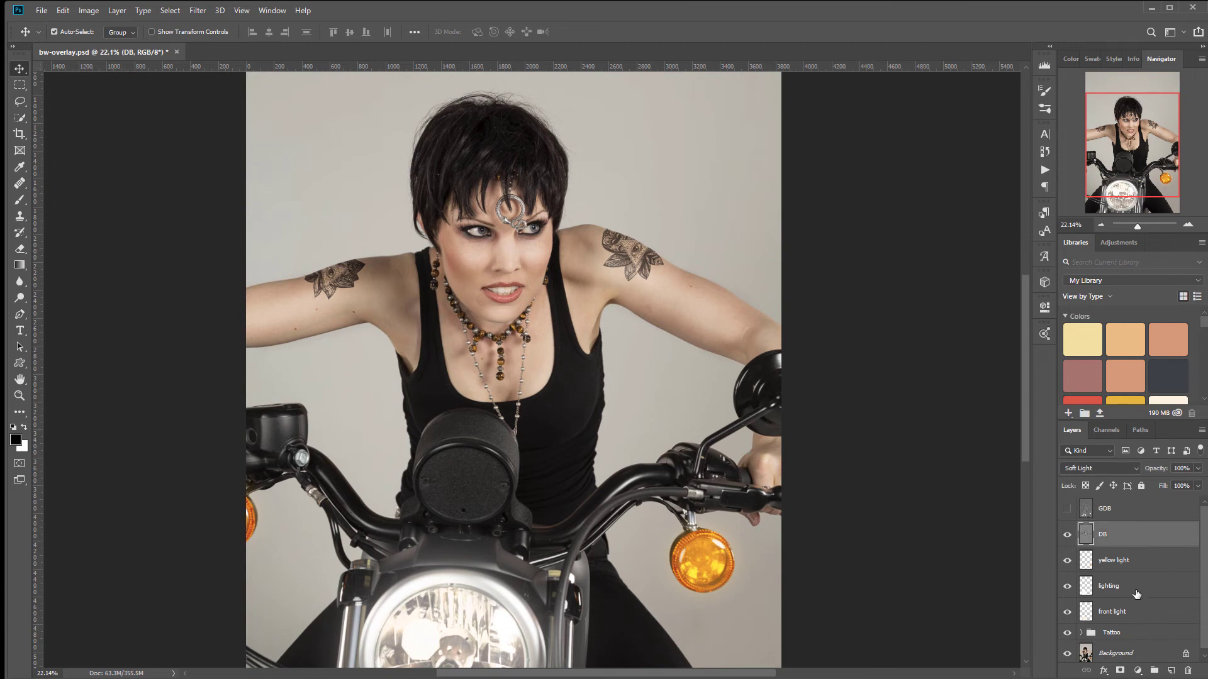
key(ctrl+shift+alt+e)
double_click(1107, 536)
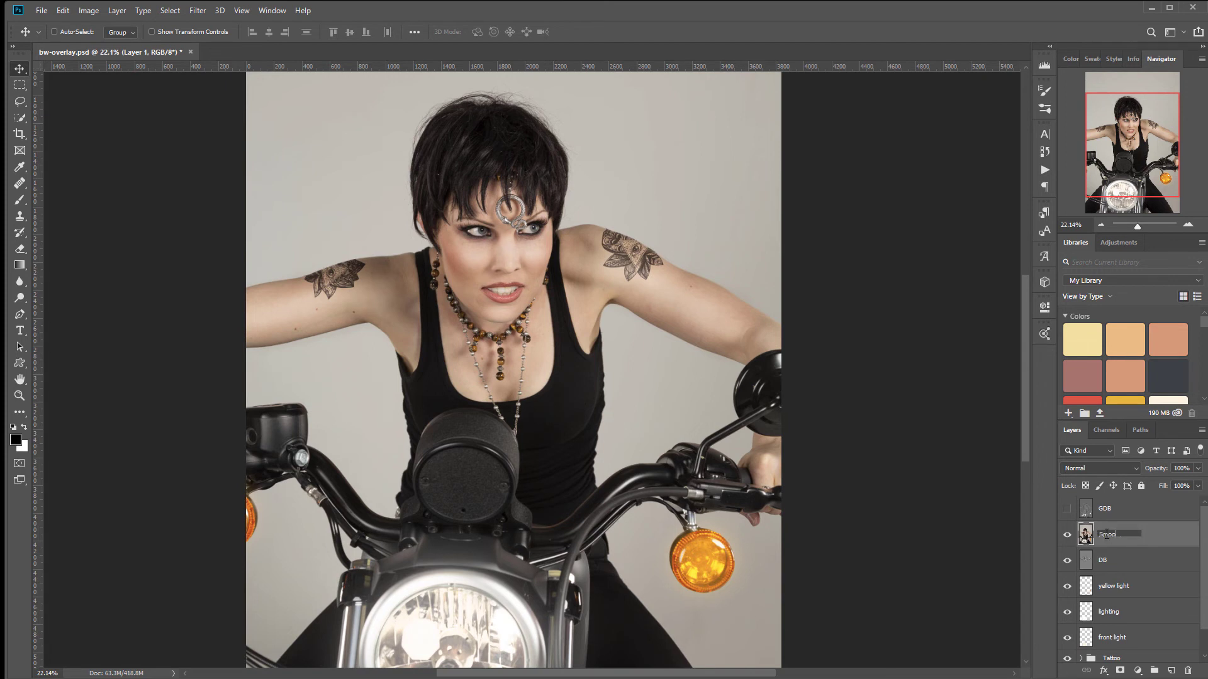
key(Return)
Step: Apply Dust & Scratches to the Smoothing layer with a 13 px radius and threshold 0
click(205, 10)
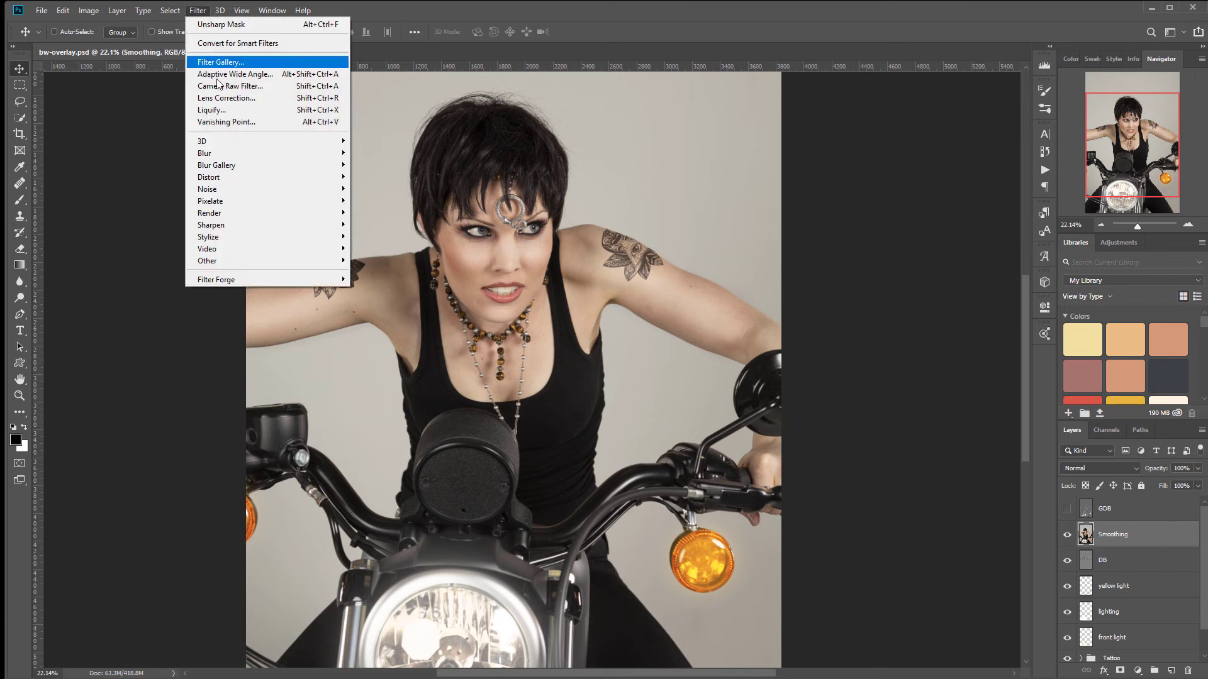
mouse_move(270, 189)
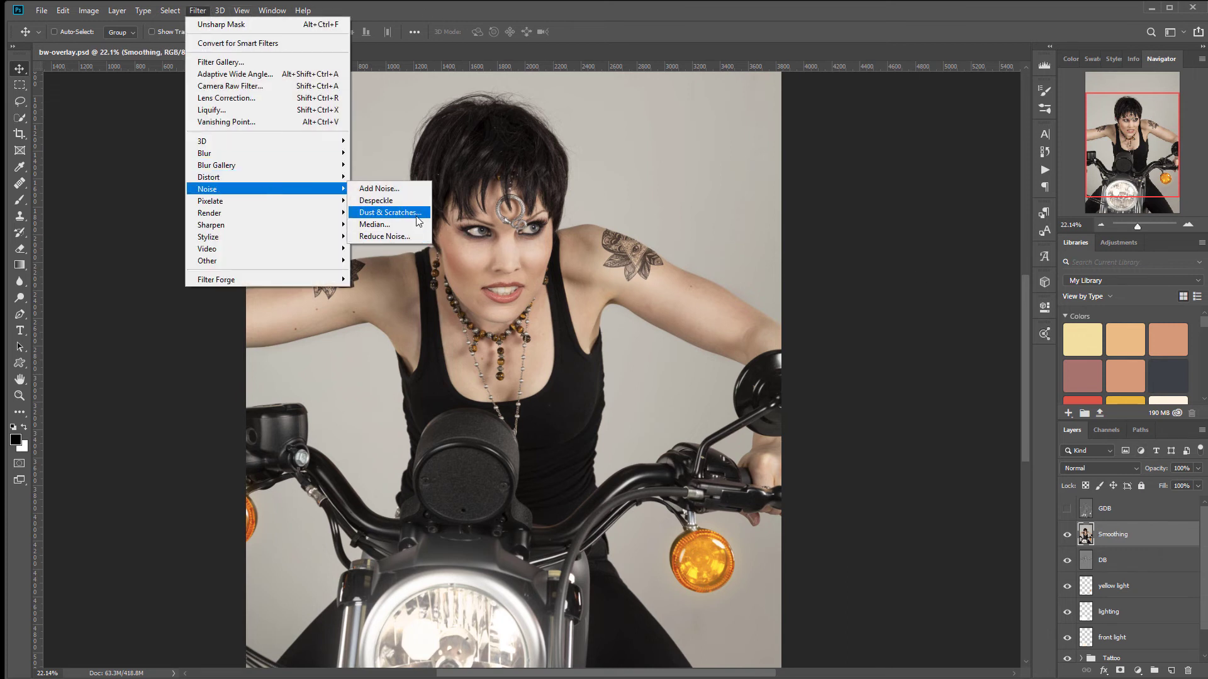
click(390, 213)
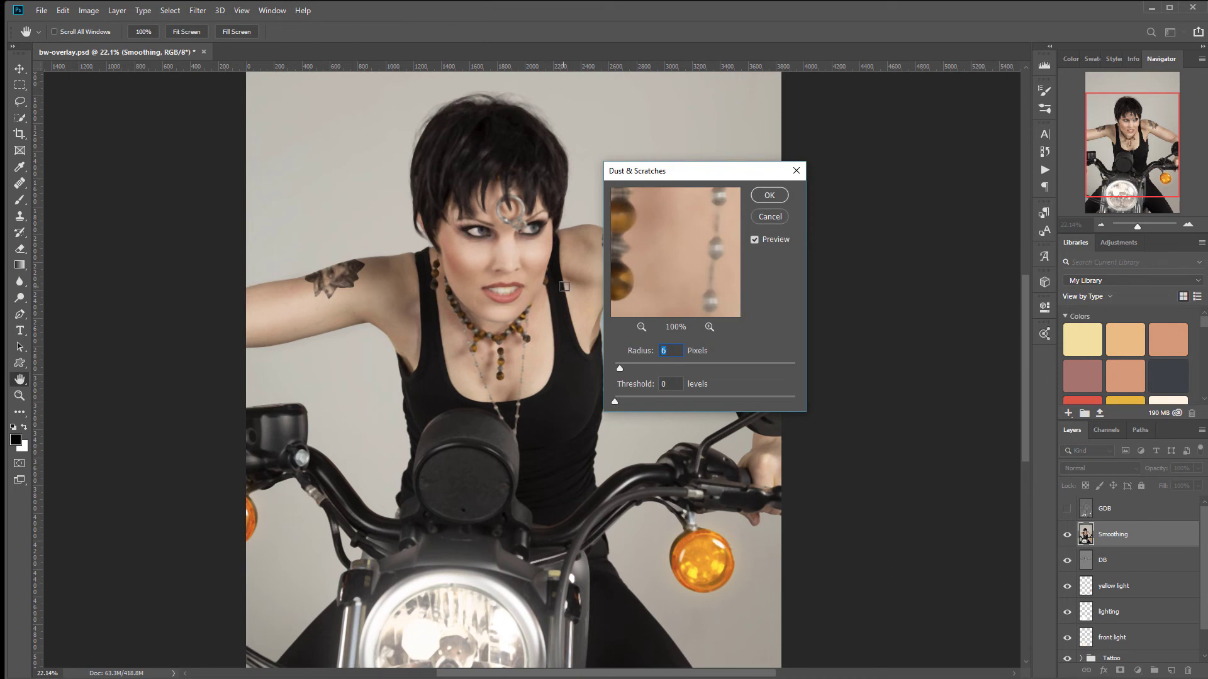
click(575, 268)
drag(619, 370, 626, 369)
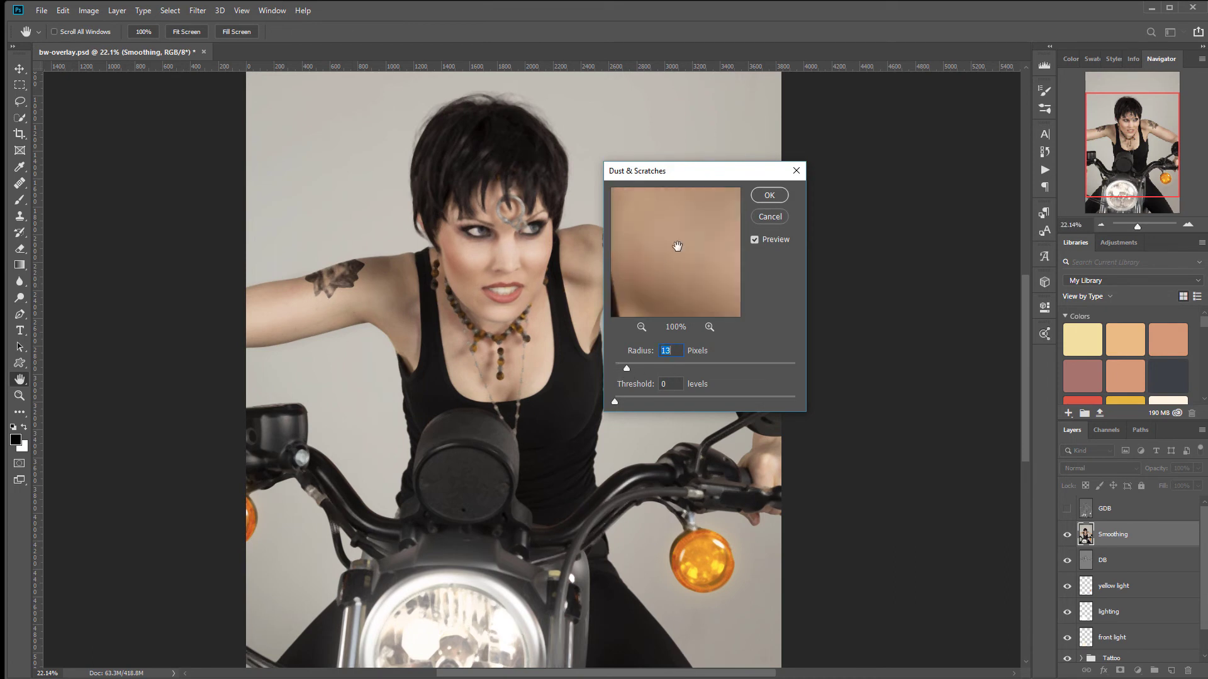
click(769, 195)
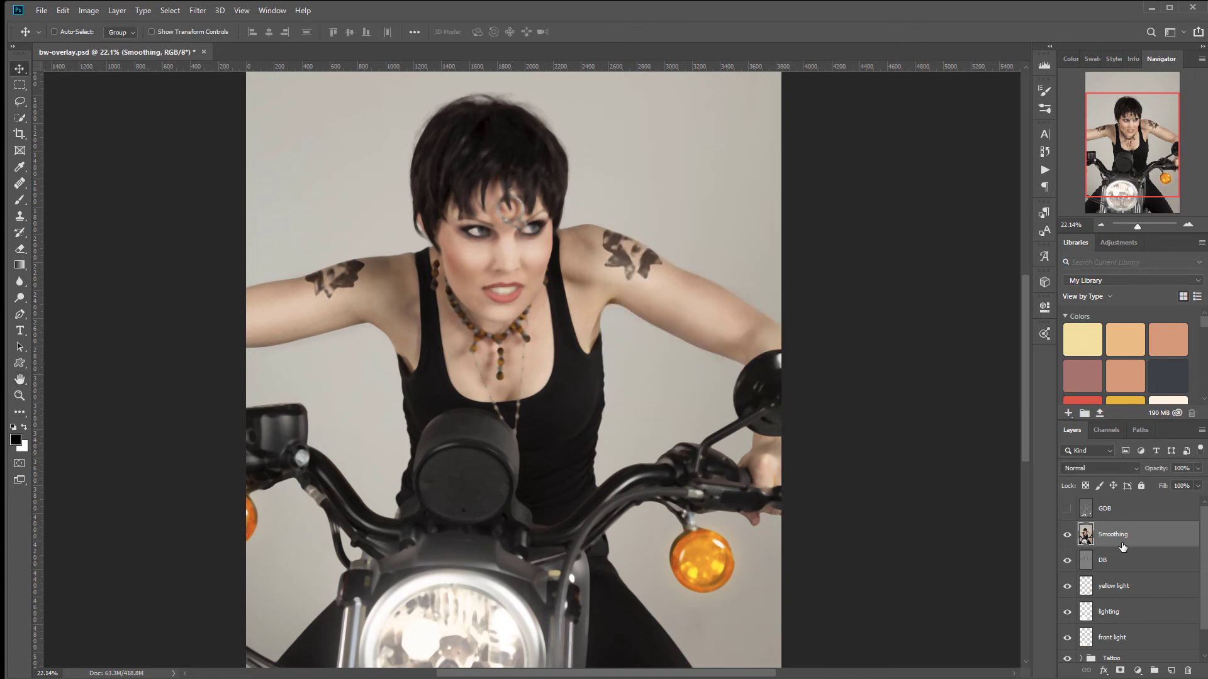
Step: Add a black layer mask to the Smoothing layer and brush white at 10% opacity over the skin of the tattooed arm beside the left mirror
click(1120, 671)
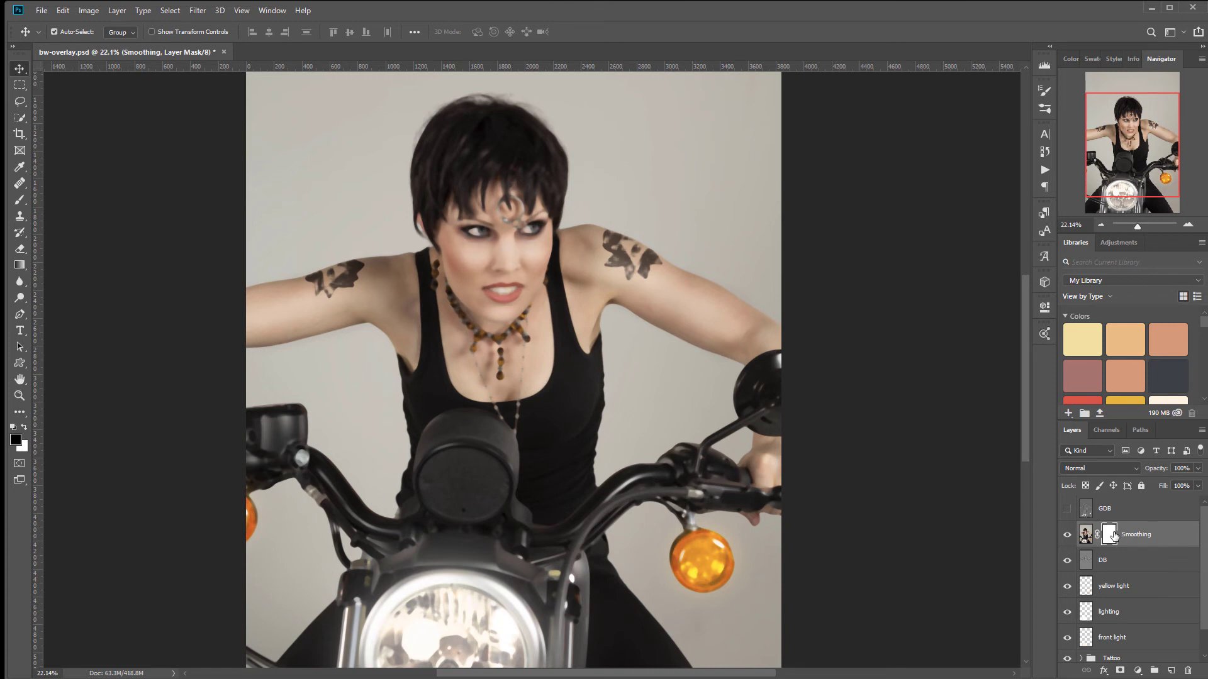
key(ctrl+i)
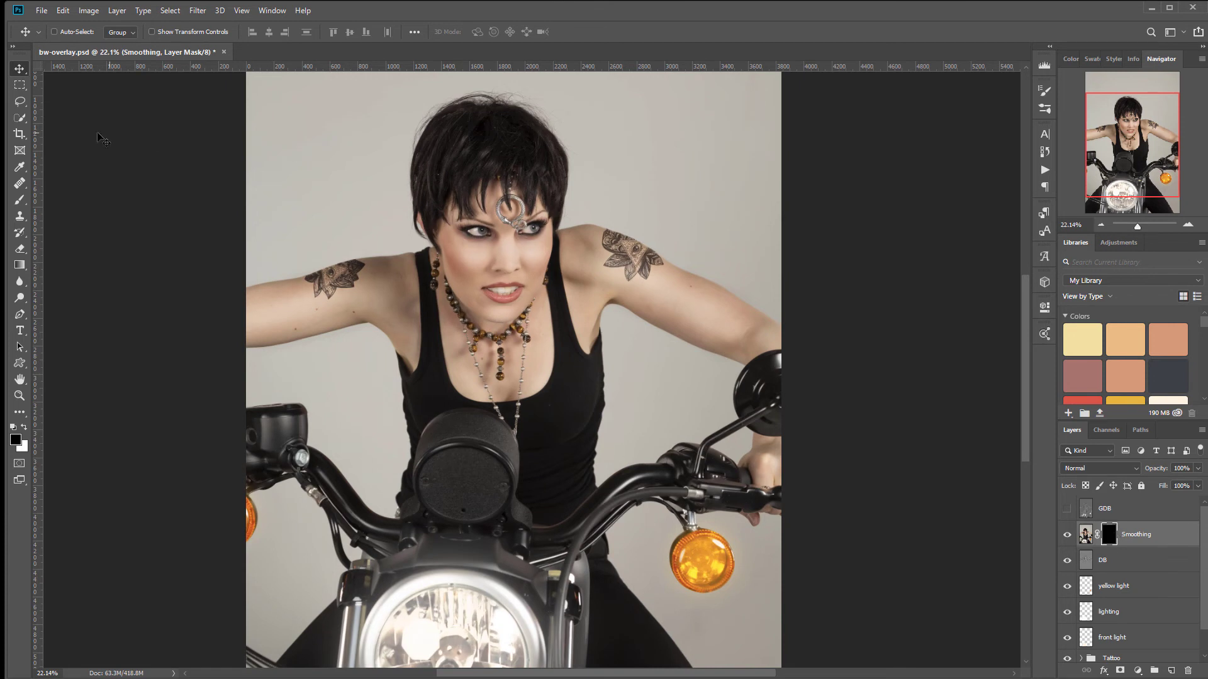
click(20, 200)
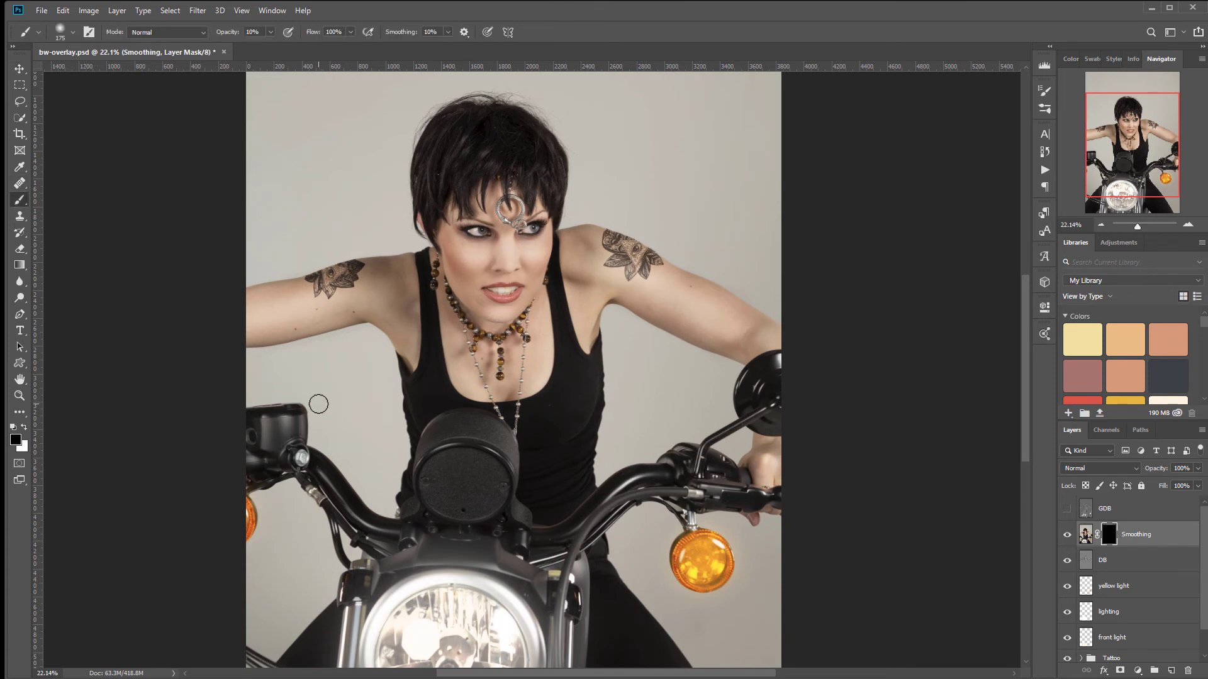
scroll(275, 350, up, 3)
key(x)
mouse_move(258, 185)
mouse_down()
mouse_move(227, 205)
mouse_move(216, 235)
mouse_move(431, 217)
mouse_move(387, 238)
mouse_move(246, 259)
mouse_move(357, 259)
mouse_move(266, 264)
mouse_move(478, 229)
mouse_move(588, 231)
mouse_move(410, 218)
mouse_move(284, 188)
mouse_move(301, 175)
mouse_move(226, 183)
mouse_up()
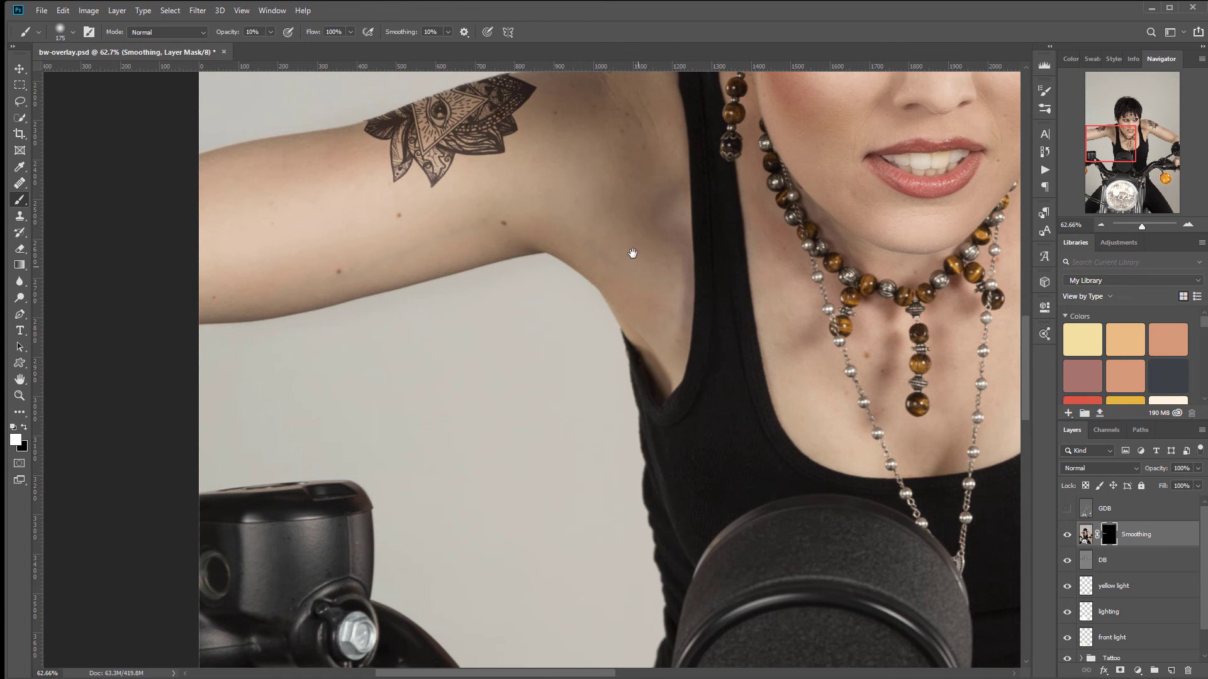
scroll(632, 253, up, 3)
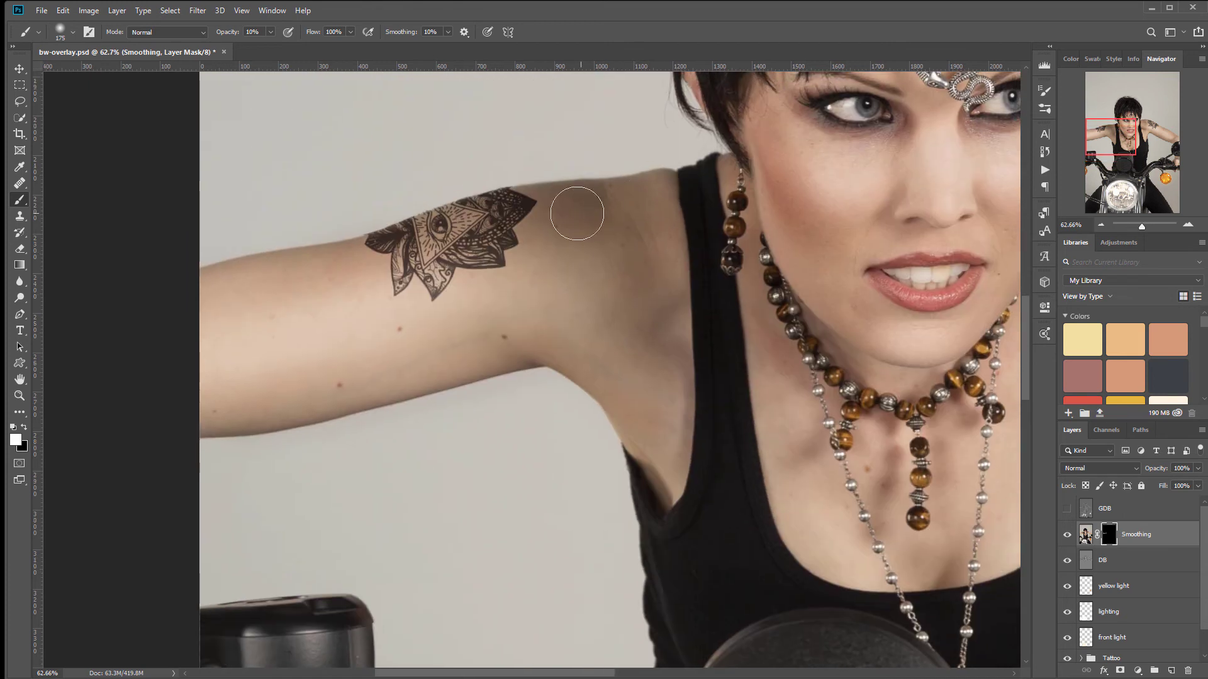
Step: Paint white at 10% opacity on the Smoothing mask over the chest, face and remaining arm skin
mouse_move(791, 242)
mouse_down()
mouse_move(755, 339)
mouse_move(775, 416)
mouse_up()
drag(841, 498, 616, 300)
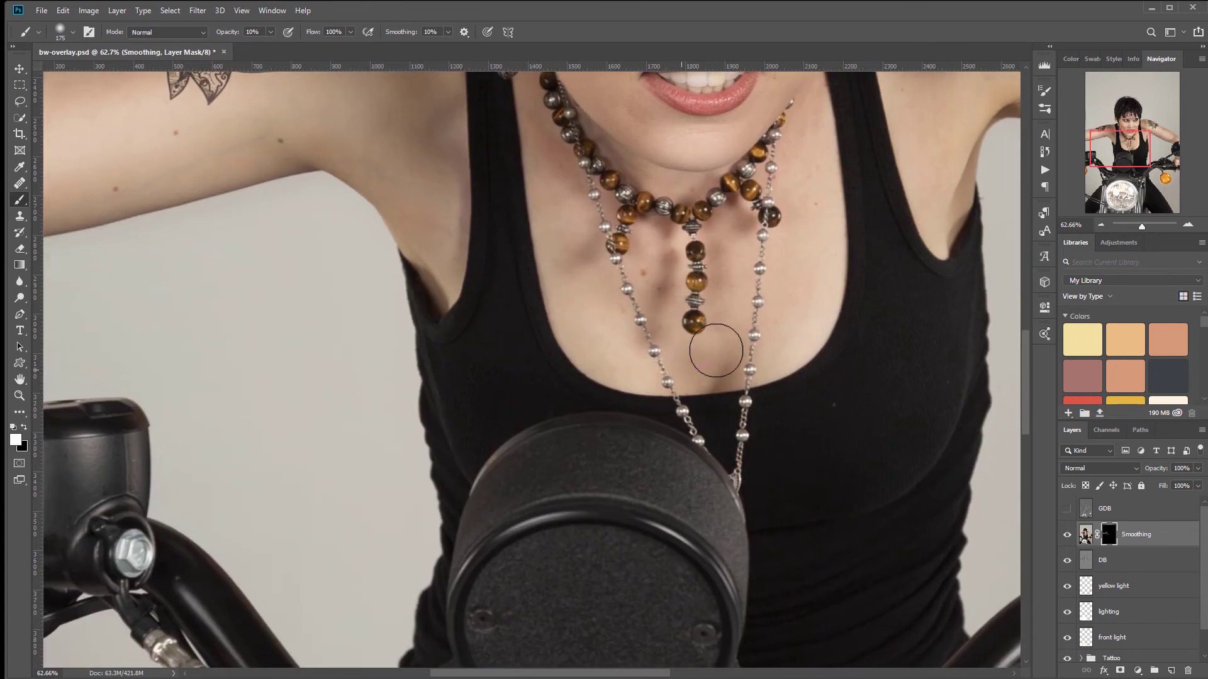
mouse_move(790, 331)
mouse_down()
mouse_move(778, 204)
mouse_move(806, 189)
mouse_move(733, 504)
mouse_up()
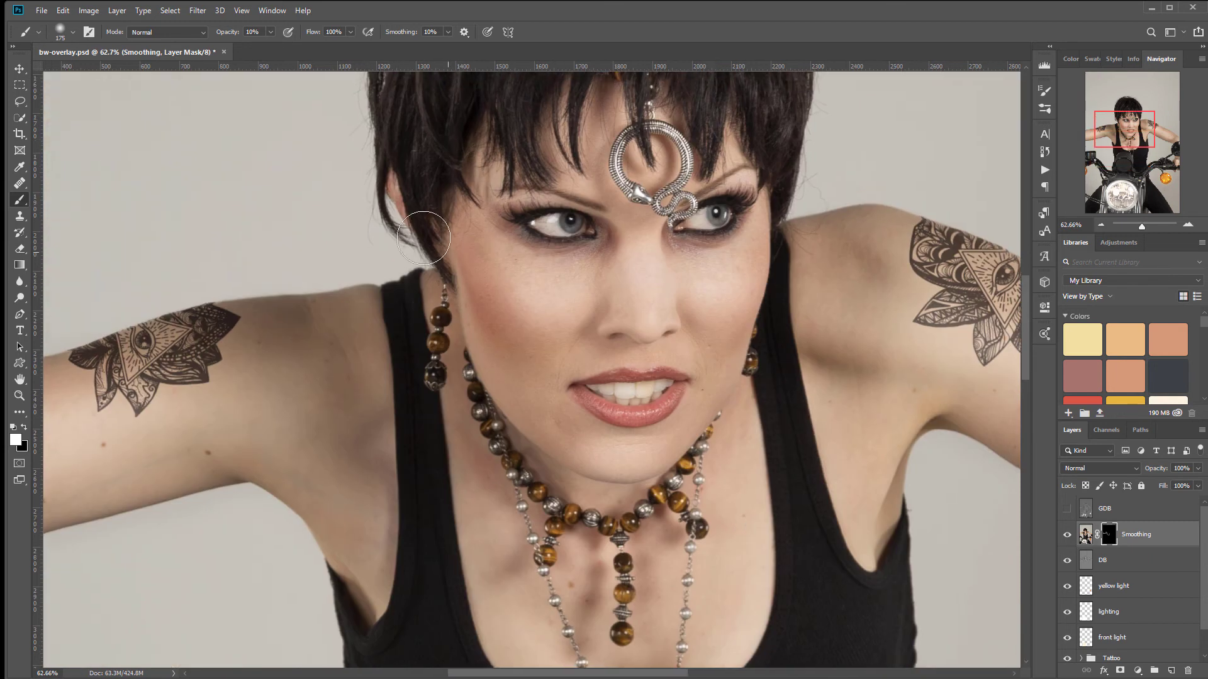
mouse_move(553, 289)
mouse_down()
mouse_move(498, 305)
mouse_move(561, 407)
mouse_move(569, 345)
mouse_move(618, 295)
mouse_move(603, 112)
mouse_move(749, 293)
mouse_move(689, 269)
mouse_move(691, 380)
mouse_move(718, 340)
mouse_move(615, 459)
mouse_move(583, 445)
mouse_move(696, 394)
mouse_move(739, 450)
mouse_move(857, 472)
mouse_move(877, 310)
mouse_move(863, 365)
mouse_move(819, 344)
mouse_move(508, 334)
mouse_up()
mouse_move(594, 239)
mouse_down()
mouse_move(518, 248)
mouse_move(579, 375)
mouse_move(787, 447)
mouse_move(744, 433)
mouse_move(814, 475)
mouse_move(912, 440)
mouse_move(844, 350)
mouse_move(928, 404)
mouse_move(900, 431)
mouse_move(917, 502)
mouse_move(572, 326)
mouse_move(723, 308)
mouse_move(753, 351)
mouse_move(741, 397)
mouse_up()
drag(843, 648, 903, 409)
mouse_move(803, 435)
mouse_down()
mouse_move(770, 488)
mouse_move(831, 409)
mouse_move(811, 503)
mouse_move(762, 603)
mouse_move(693, 268)
mouse_move(743, 280)
mouse_move(458, 520)
mouse_up()
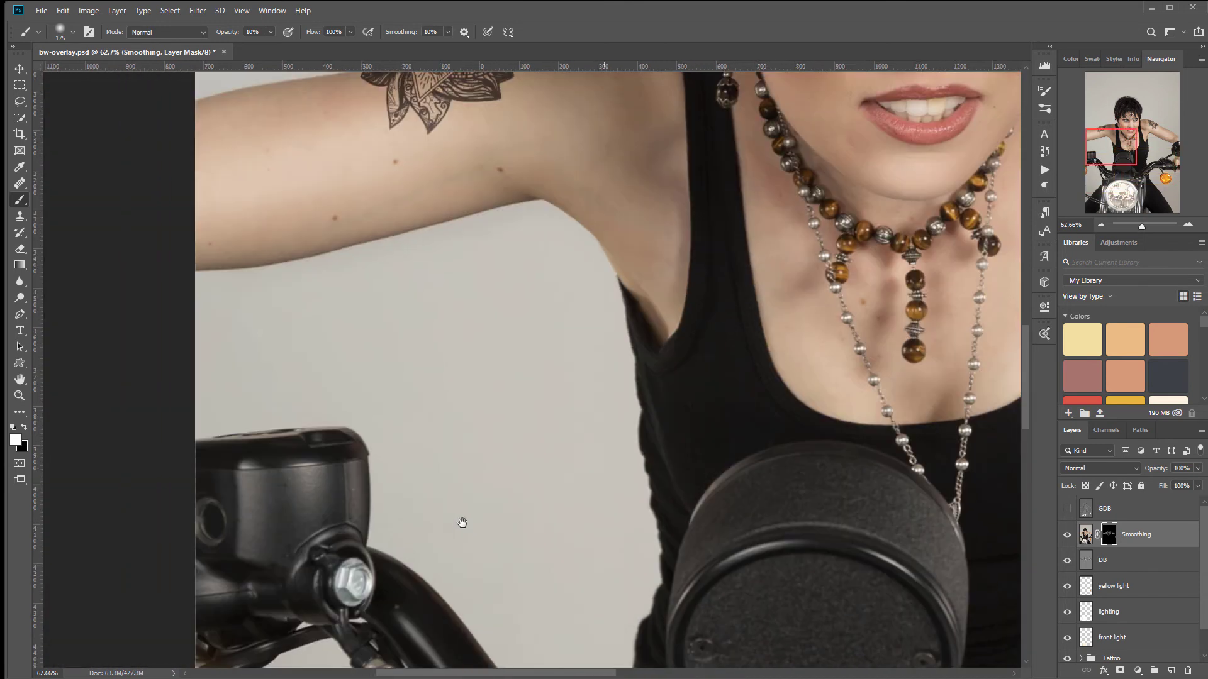
Step: Show the GDB layer again and check the smoothed skin up close and in the whole image
scroll(681, 417, down, 5)
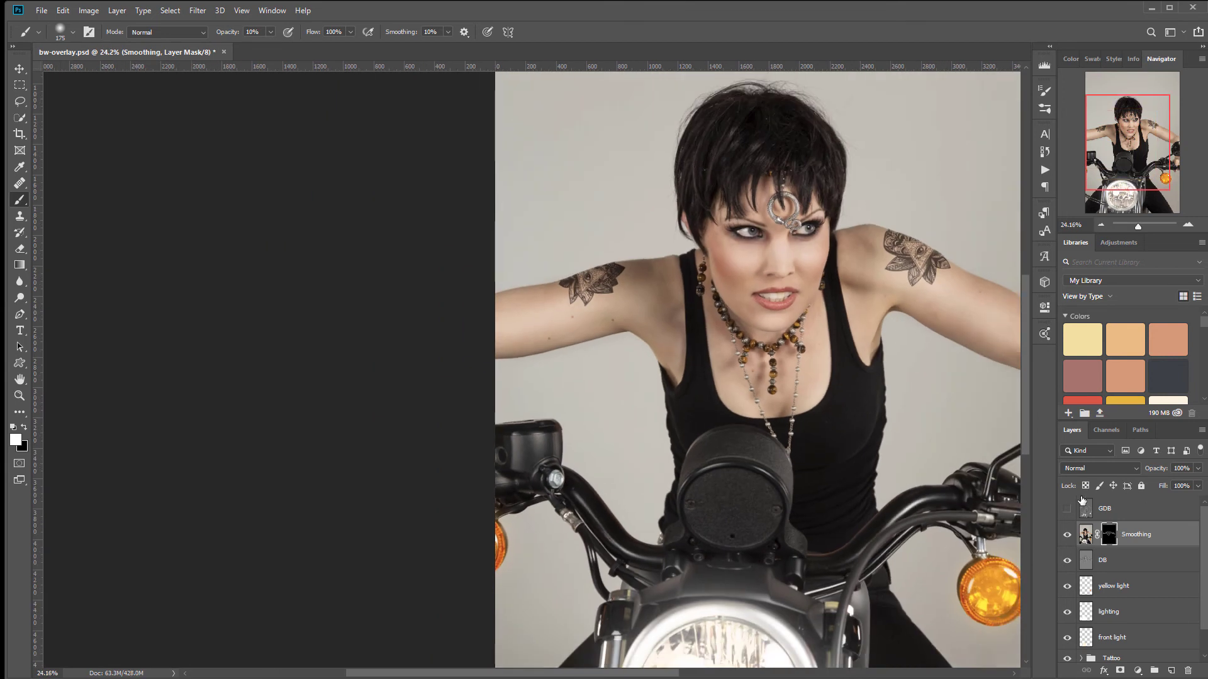
scroll(633, 280, up, 8)
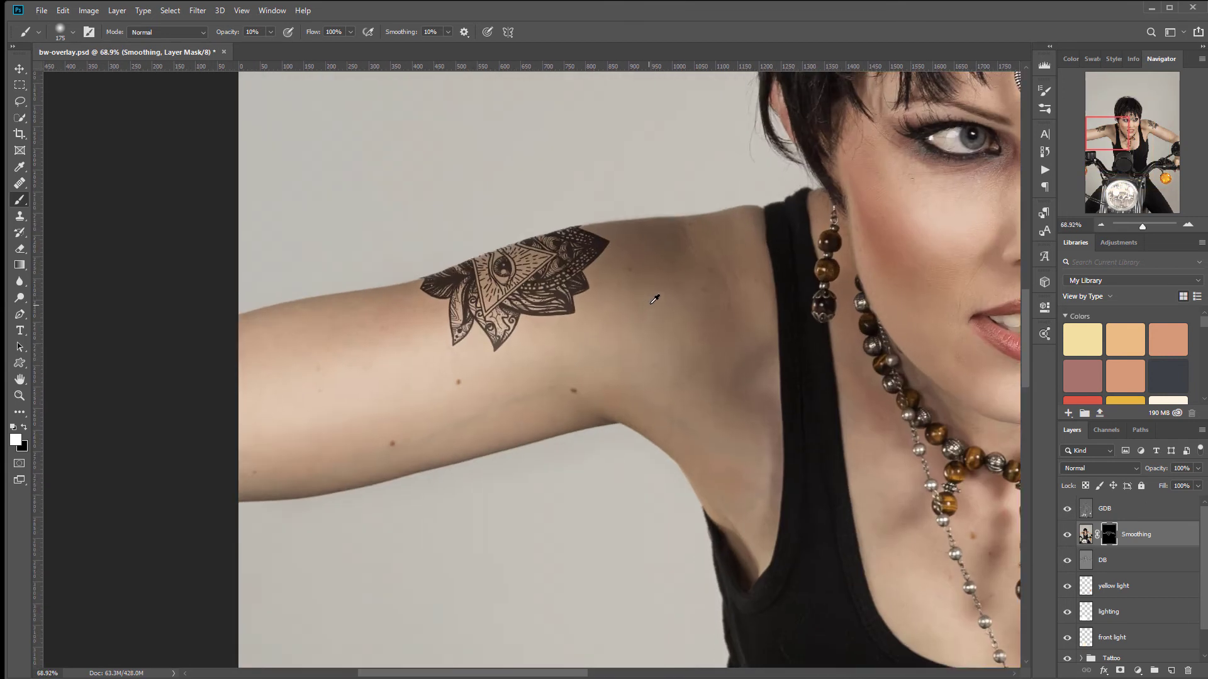
scroll(655, 299, down, 9)
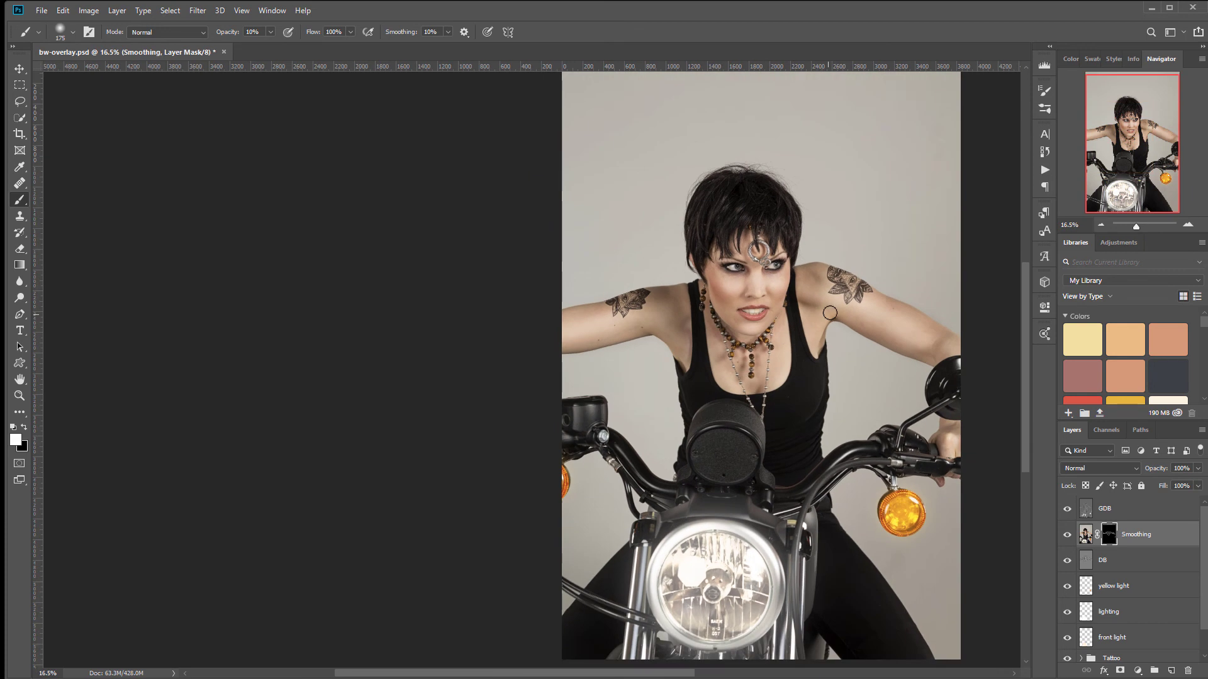
drag(829, 313, 695, 313)
scroll(694, 312, down, 1)
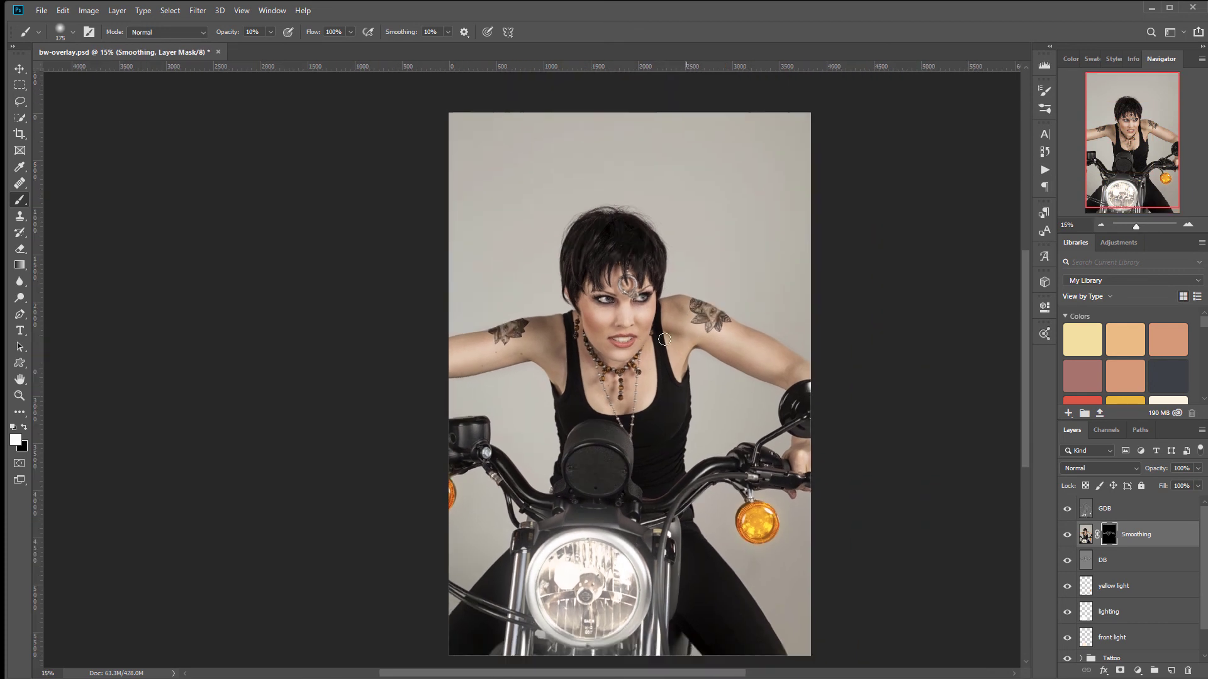
scroll(664, 340, up, 1)
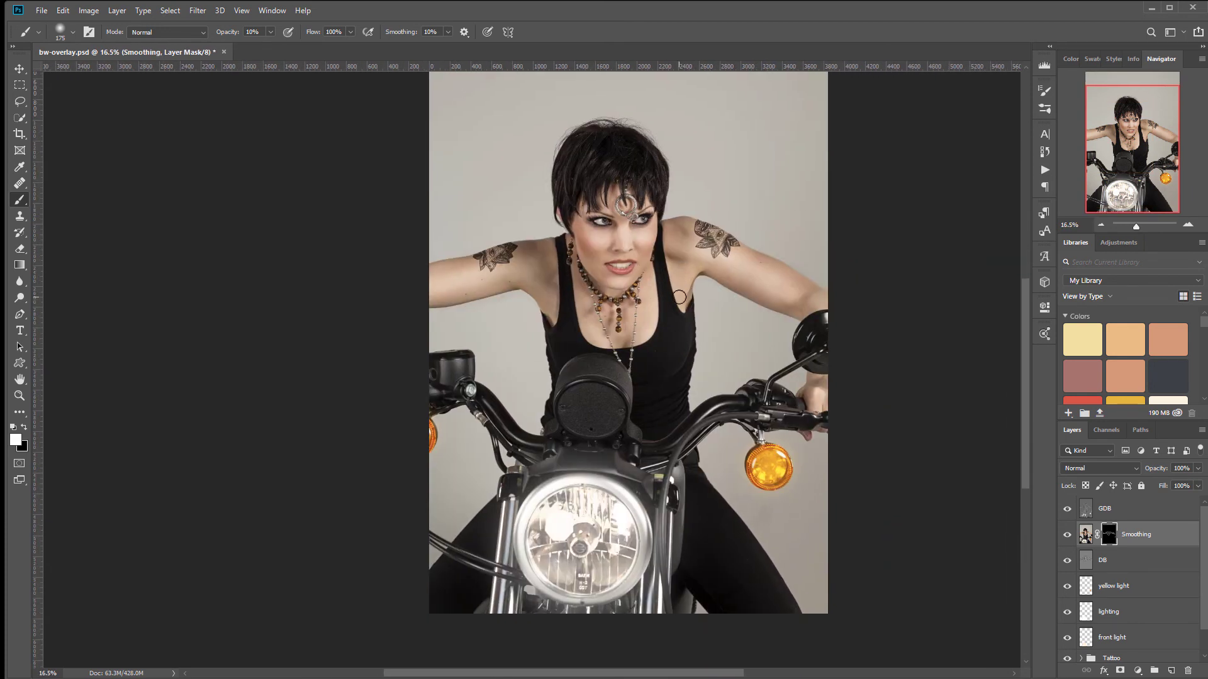
scroll(681, 297, down, 2)
drag(675, 215, 672, 257)
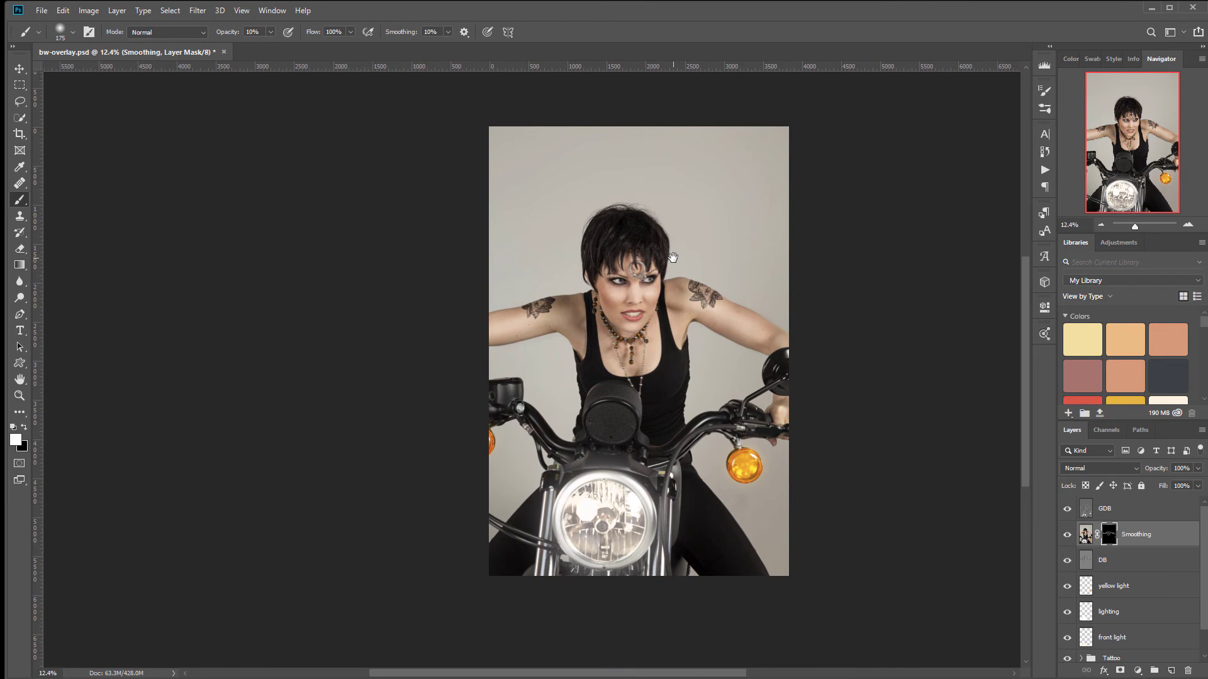
Step: Add a new layer named DB above GDB, fill it with neutral gray and set its blend mode to Soft Light
click(1174, 514)
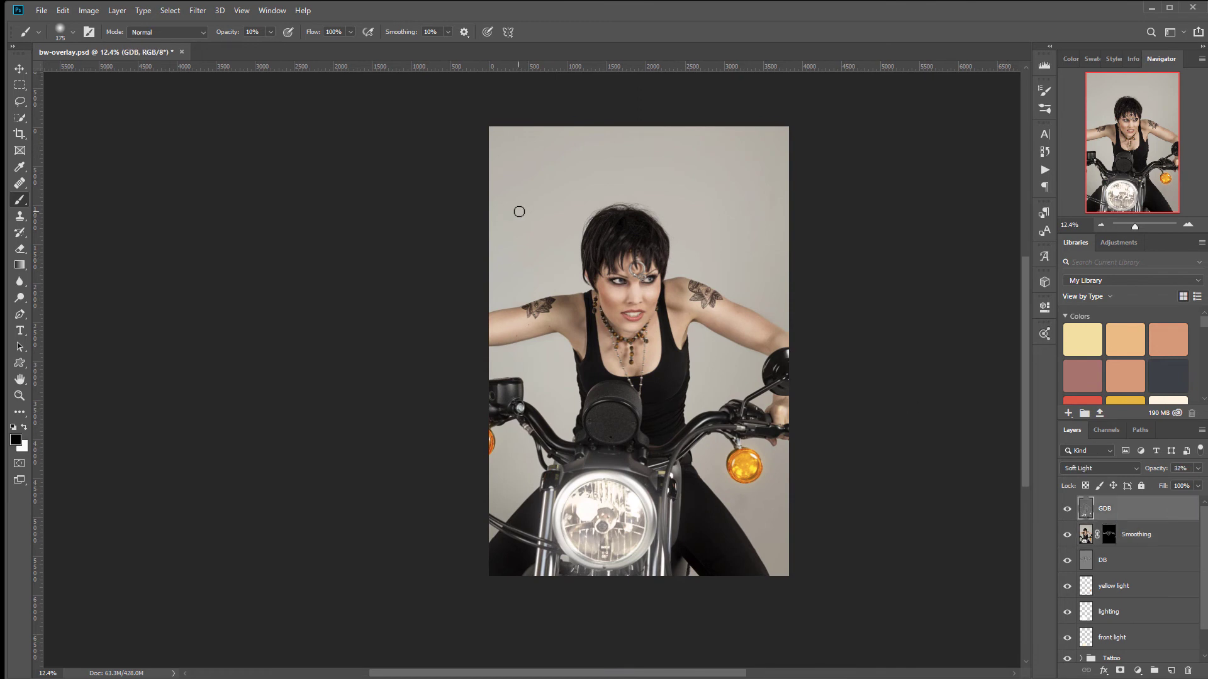
click(1174, 672)
double_click(1106, 510)
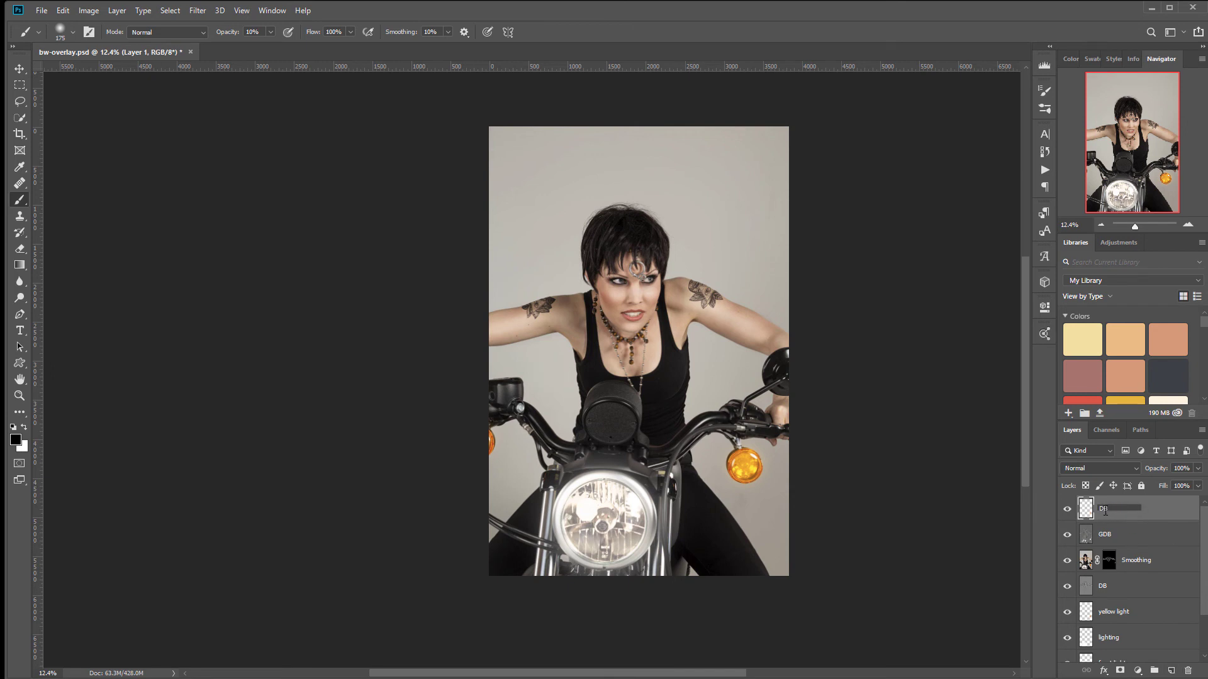
key(Return)
key(shift+F5)
key(Return)
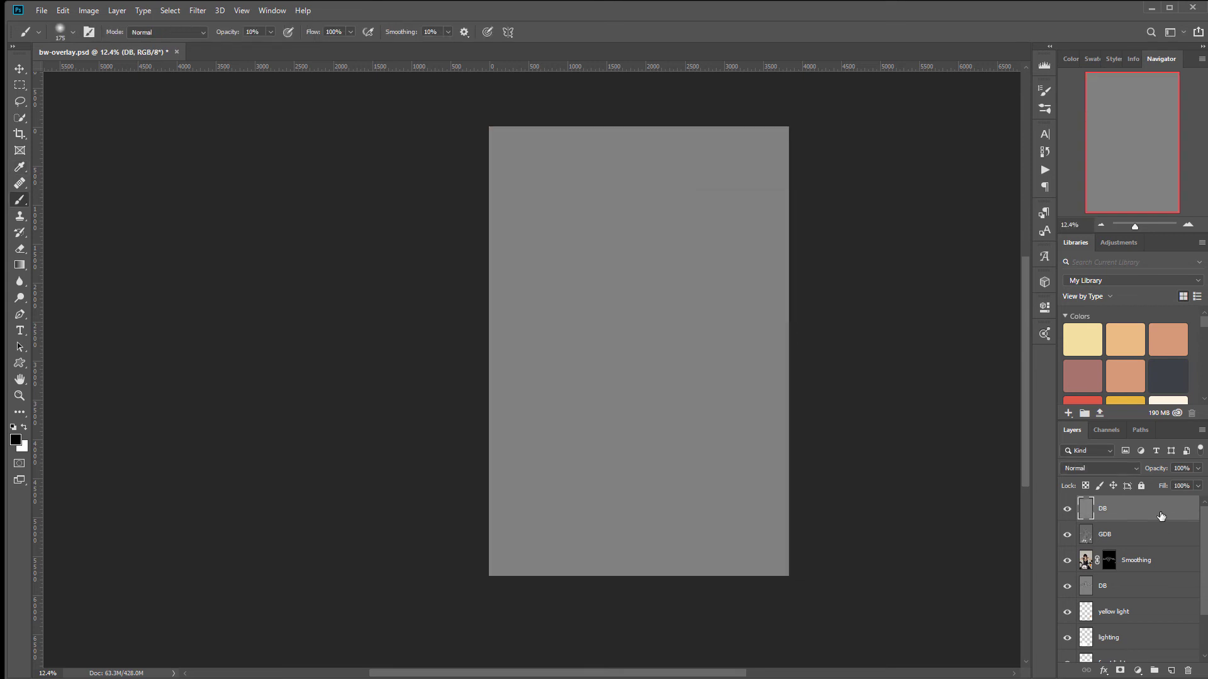
click(1123, 466)
click(1108, 545)
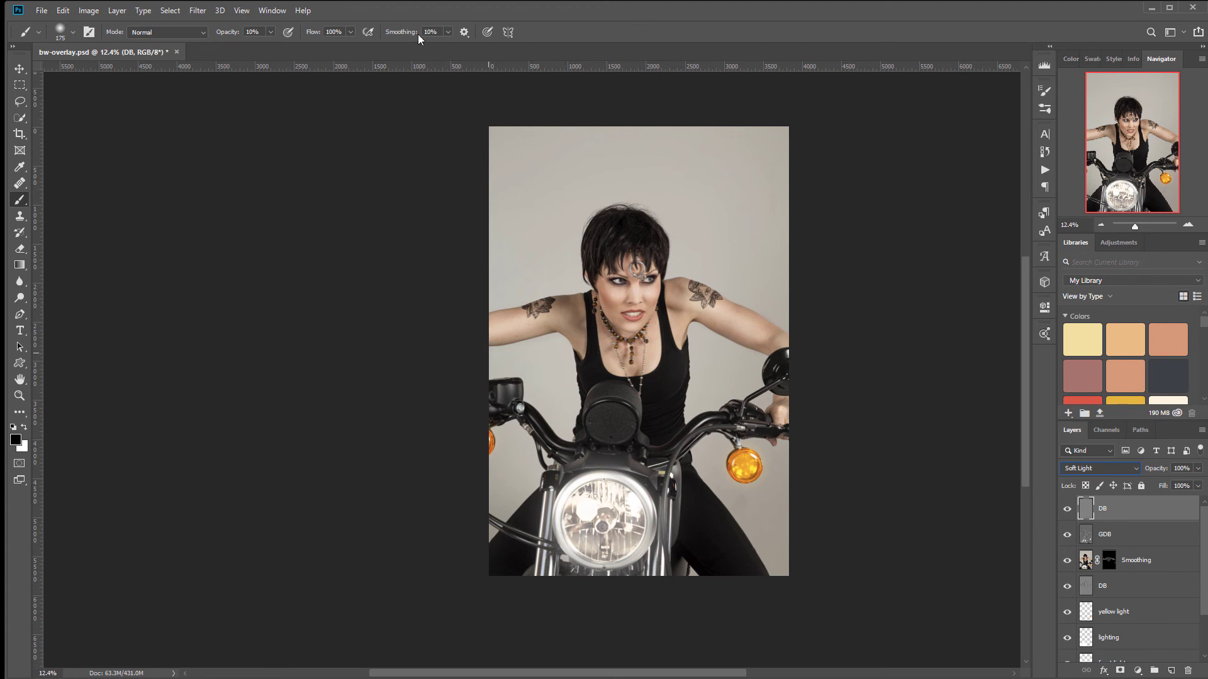
Step: Burn the outer edges and corners of the image on the new DB layer, painting black at 10% opacity with a 1600 px brush
click(24, 441)
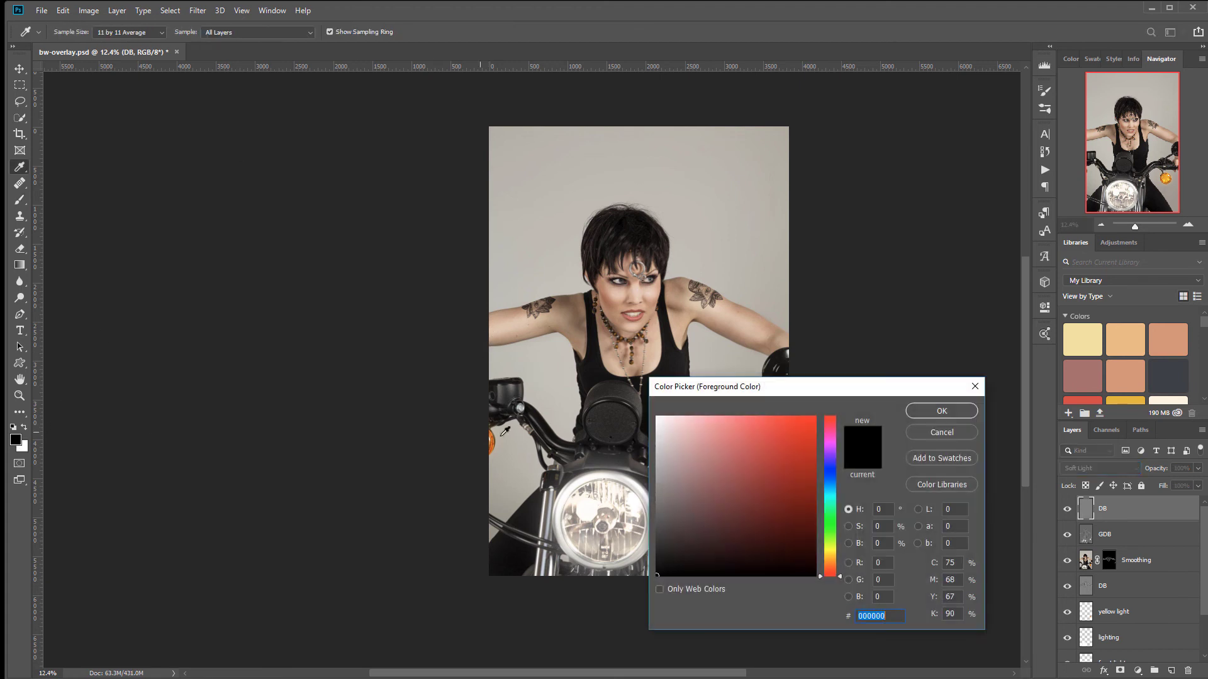
click(942, 412)
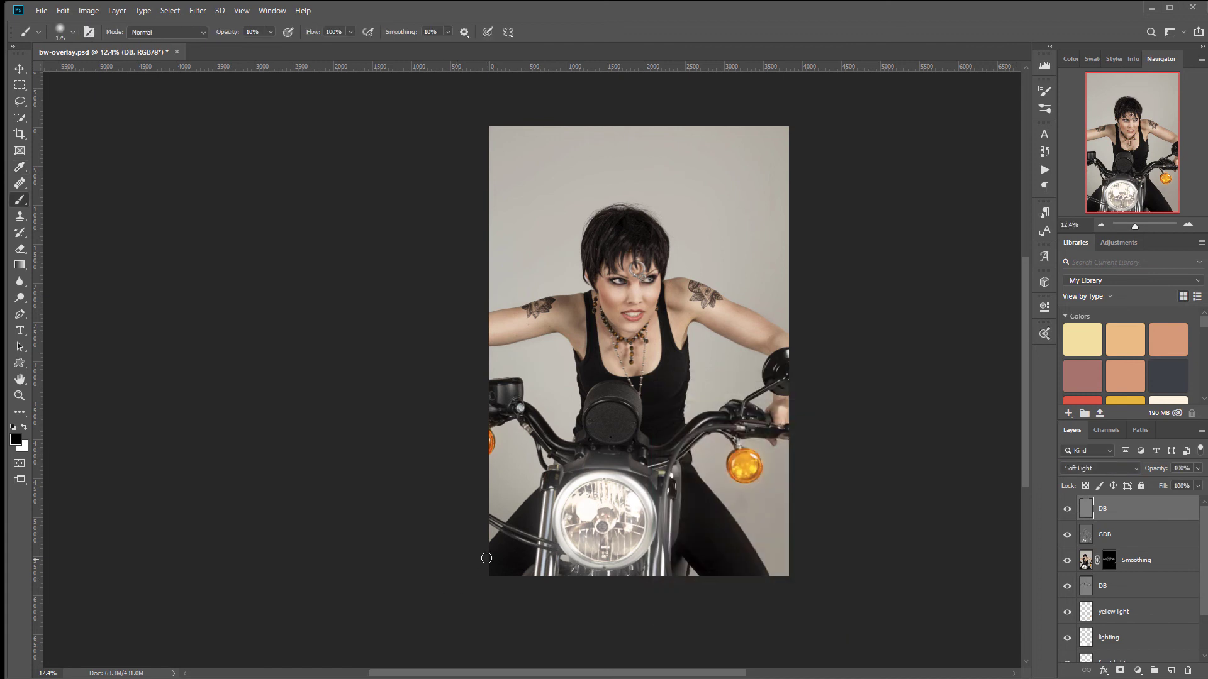
key(bracketright)
key(bracketright)
key(bracketright)
key(bracketright)
key(bracketright)
key(bracketright)
mouse_move(499, 539)
mouse_down()
mouse_move(521, 589)
mouse_move(478, 485)
mouse_move(482, 546)
mouse_move(480, 522)
mouse_move(509, 595)
mouse_move(586, 638)
mouse_move(745, 542)
mouse_move(685, 583)
mouse_move(834, 539)
mouse_move(760, 525)
mouse_move(805, 449)
mouse_move(763, 501)
mouse_move(656, 575)
mouse_move(745, 585)
mouse_up()
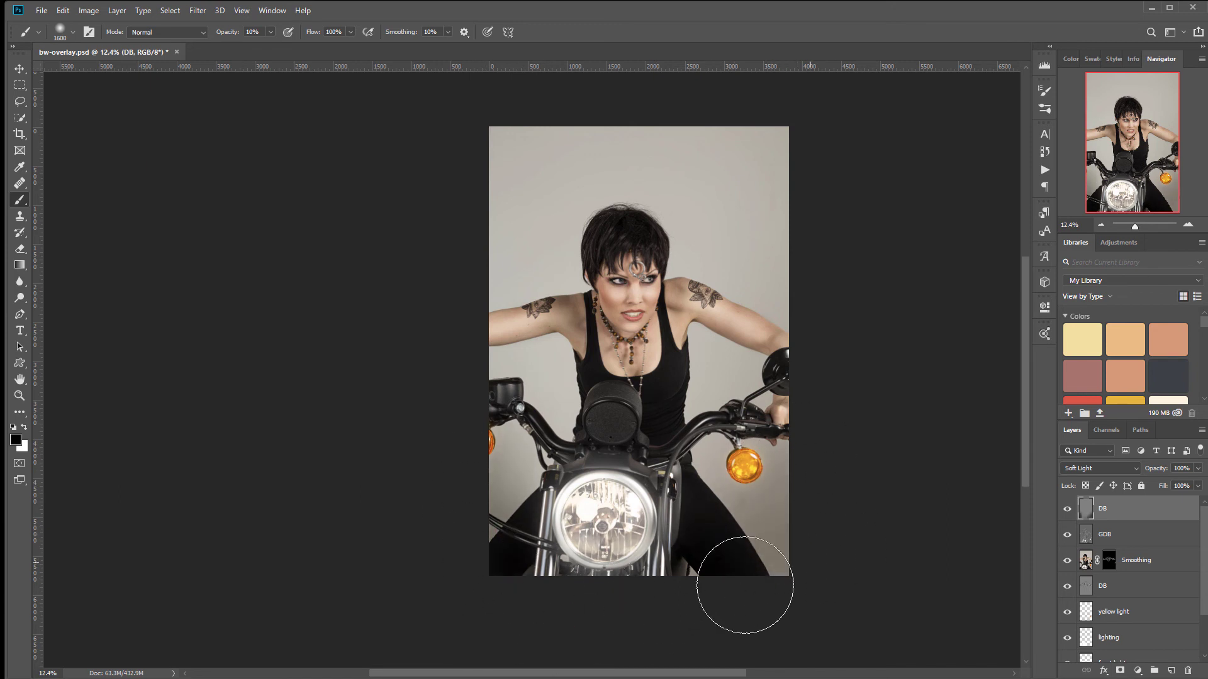
mouse_move(760, 175)
mouse_down()
mouse_move(809, 183)
mouse_move(526, 162)
mouse_move(661, 149)
mouse_move(529, 113)
mouse_move(493, 157)
mouse_move(501, 385)
mouse_up()
mouse_move(455, 186)
mouse_down()
mouse_move(721, 169)
mouse_move(626, 138)
mouse_move(509, 148)
mouse_move(783, 149)
mouse_move(857, 179)
mouse_move(686, 121)
mouse_move(654, 130)
mouse_move(745, 134)
mouse_move(801, 186)
mouse_move(677, 496)
mouse_up()
key(x)
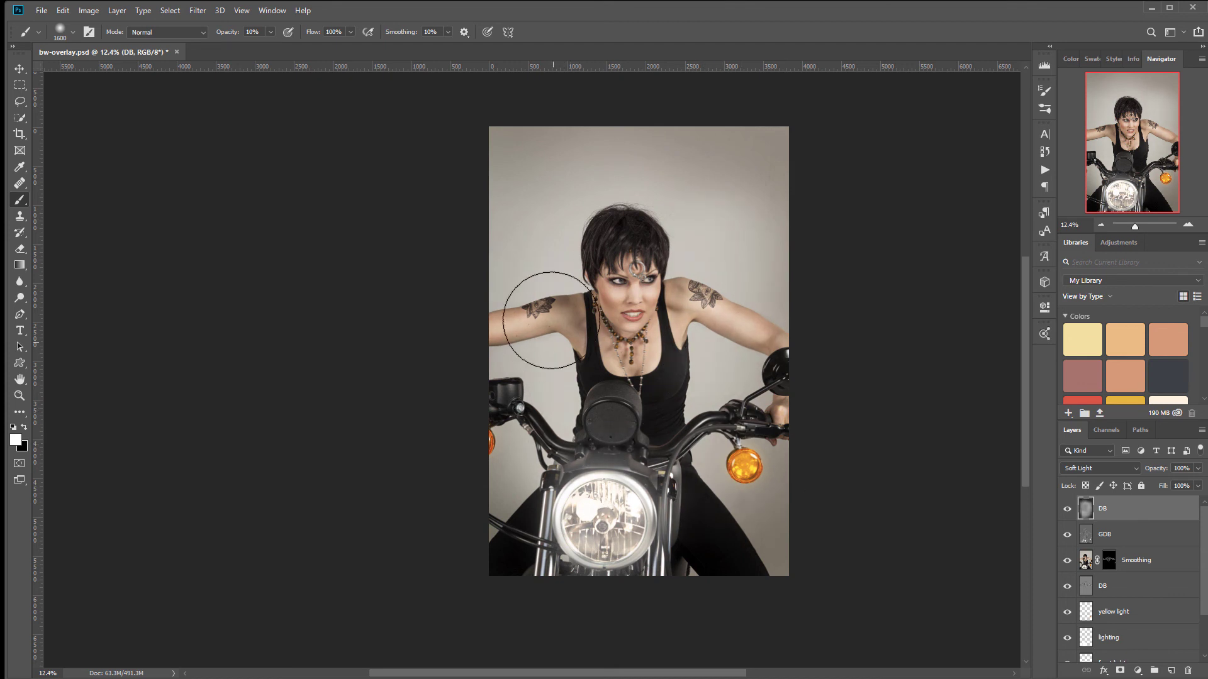
key(x)
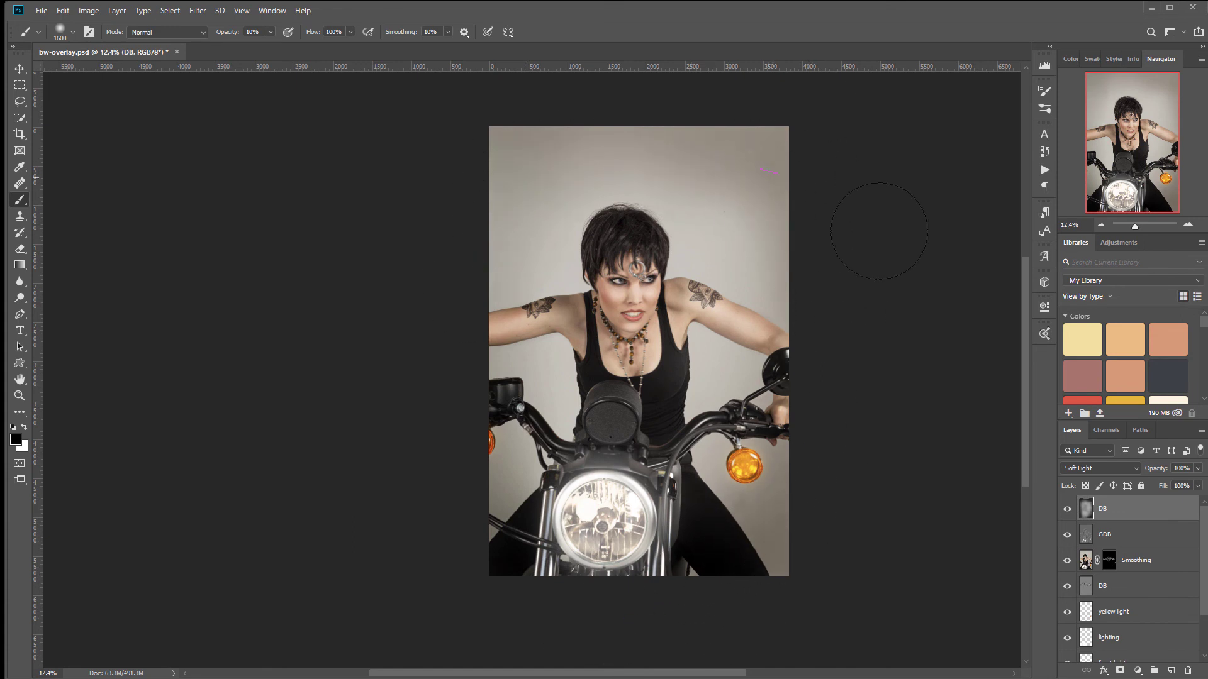
Step: Merge all visible layers into a new top layer and apply Oil Paint with Stylization 10, Cleanliness 10, Scale 0.1 and Bristle Detail 0
click(18, 70)
scroll(588, 233, up, 5)
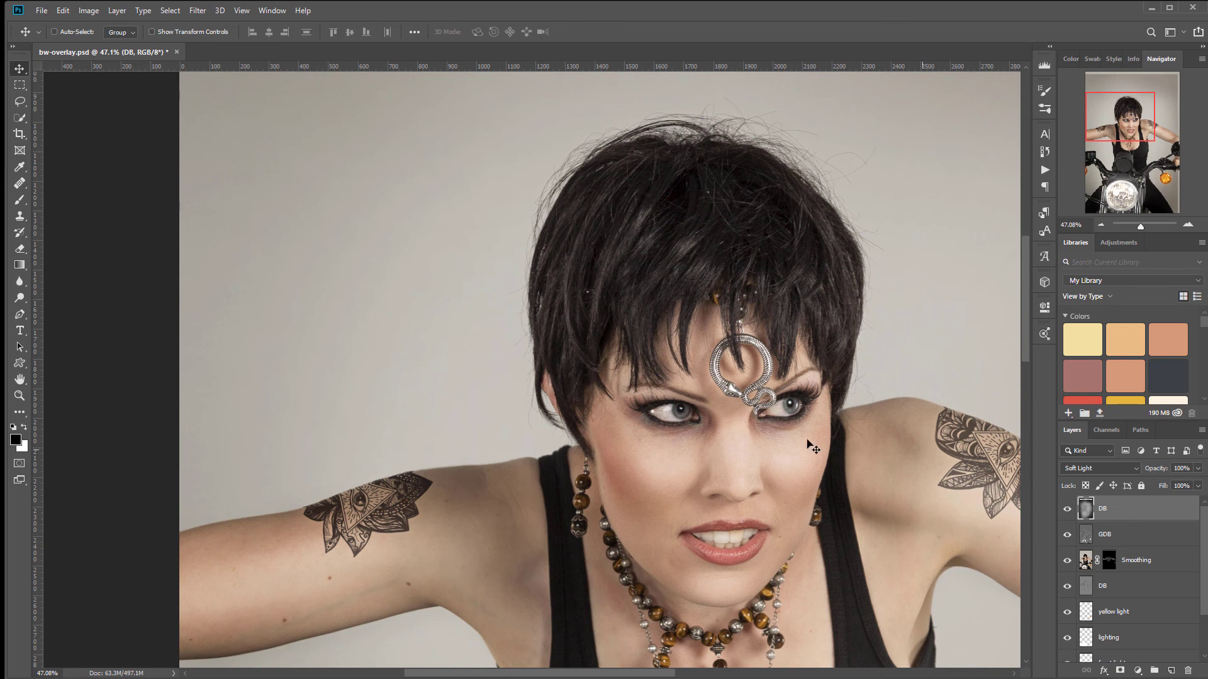
scroll(784, 447, down, 3)
drag(811, 250, 817, 229)
drag(889, 427, 718, 82)
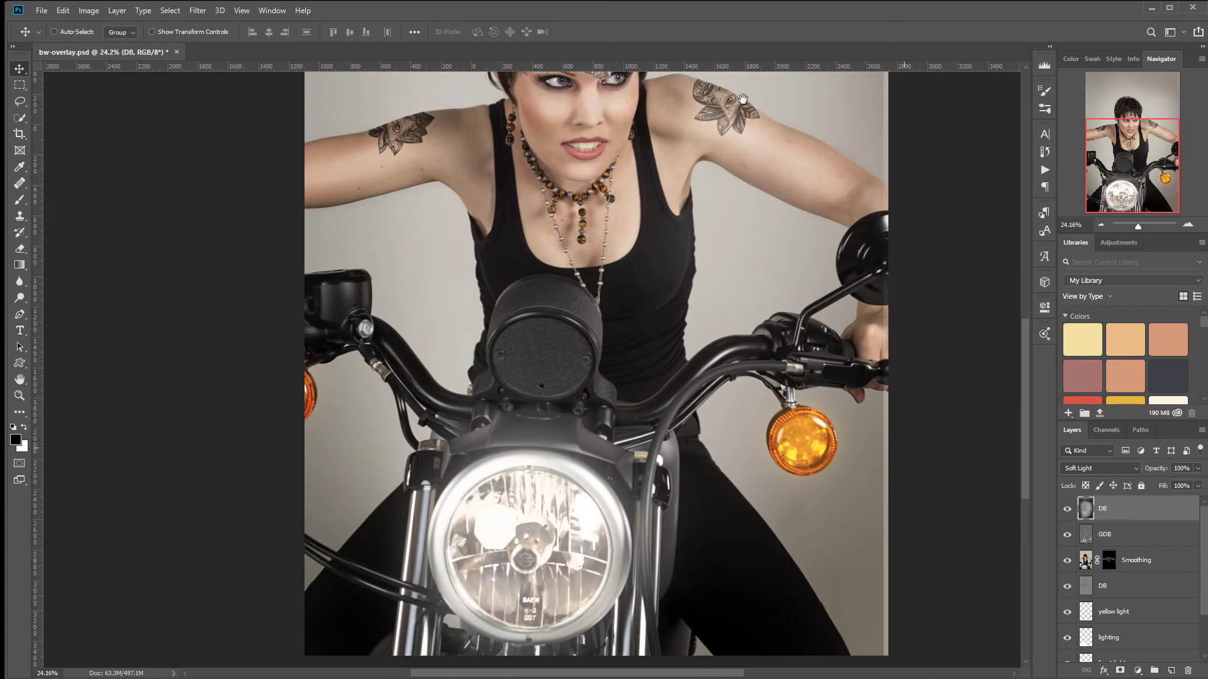
drag(718, 302, 770, 623)
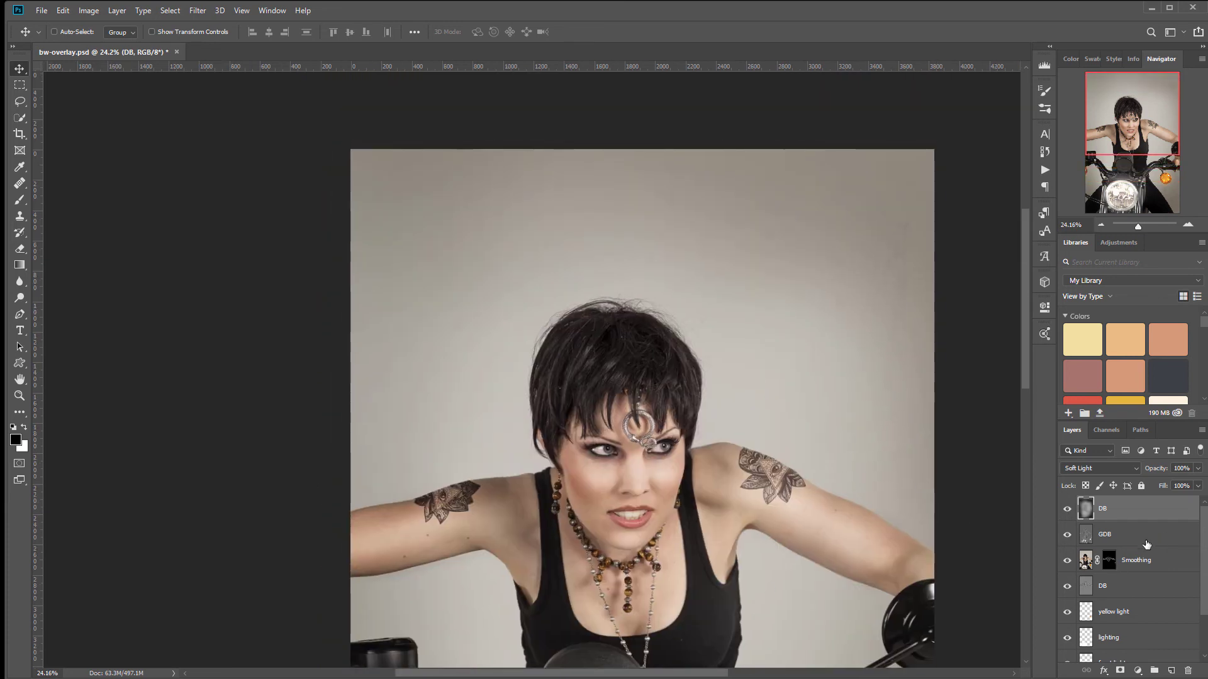
key(ctrl+shift+alt+e)
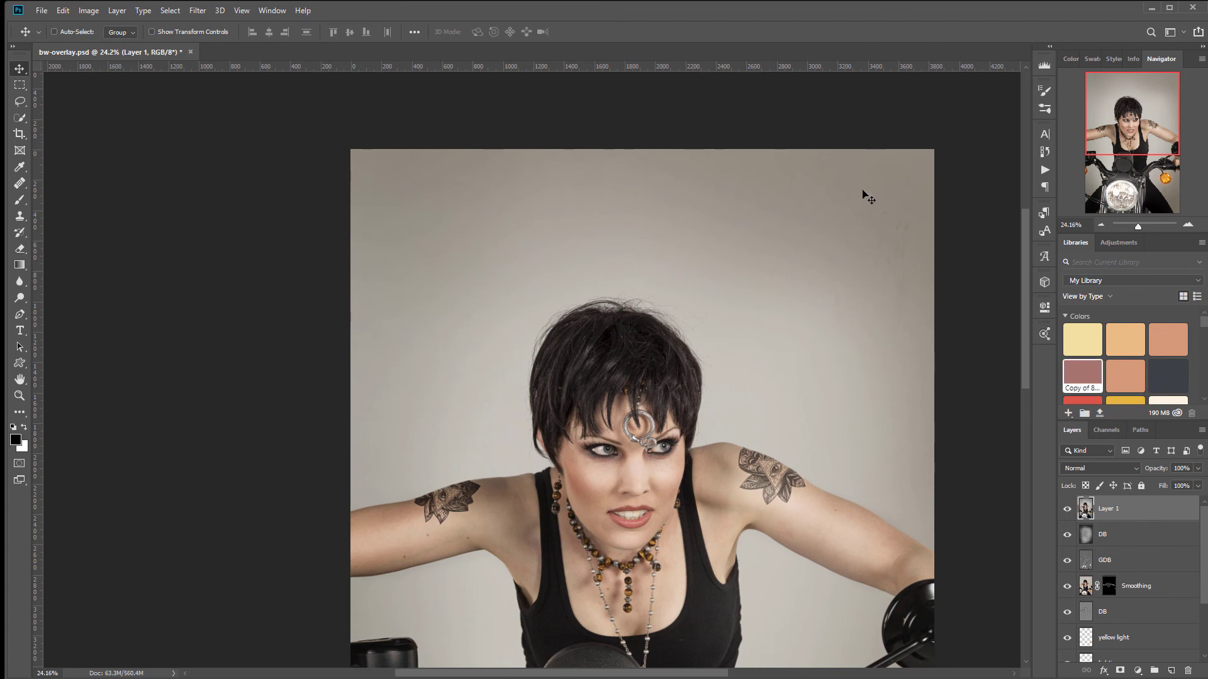
click(202, 11)
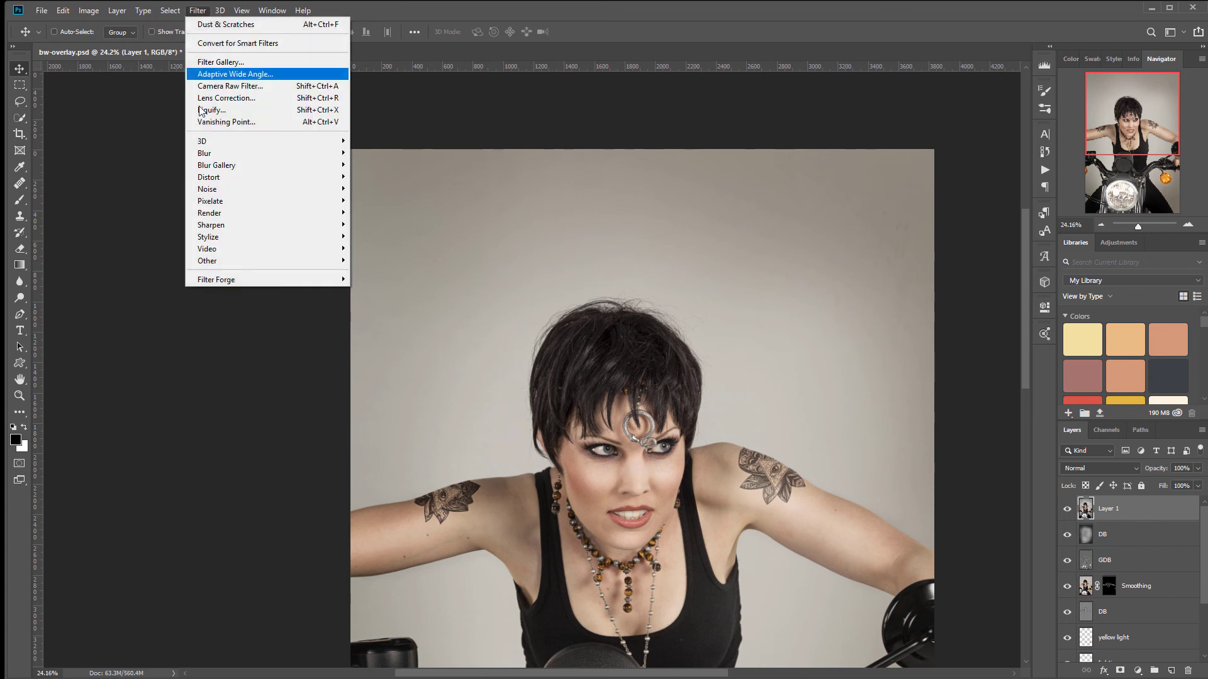
mouse_move(272, 232)
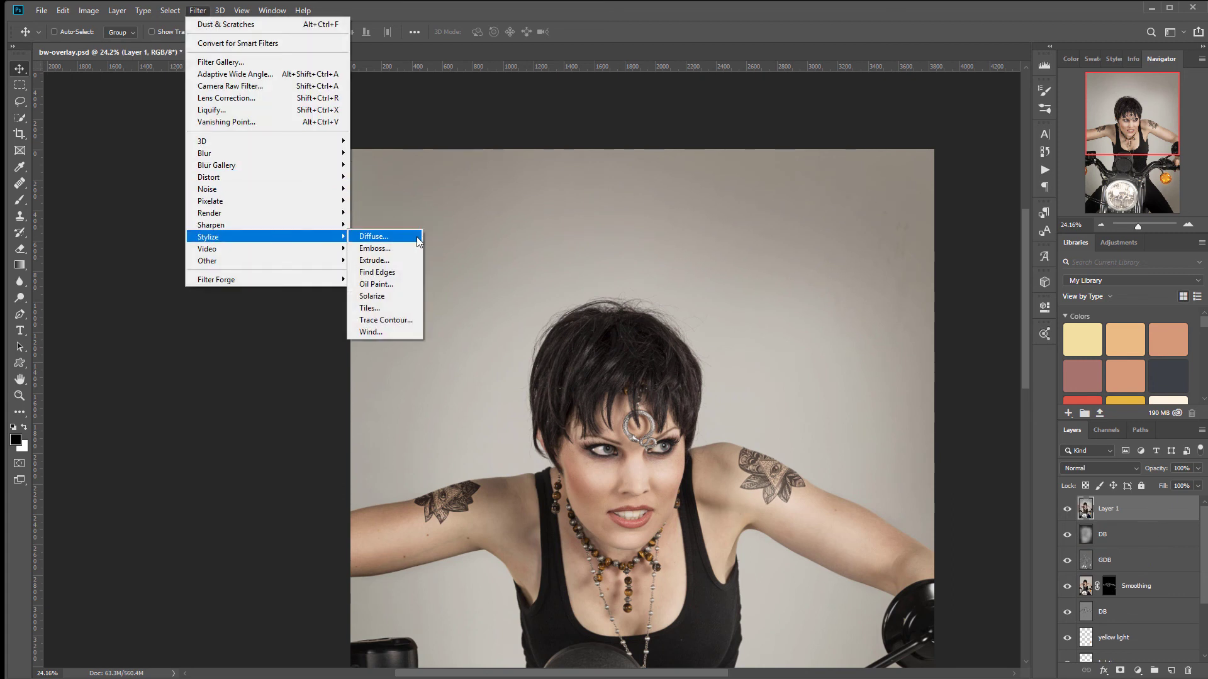
click(377, 284)
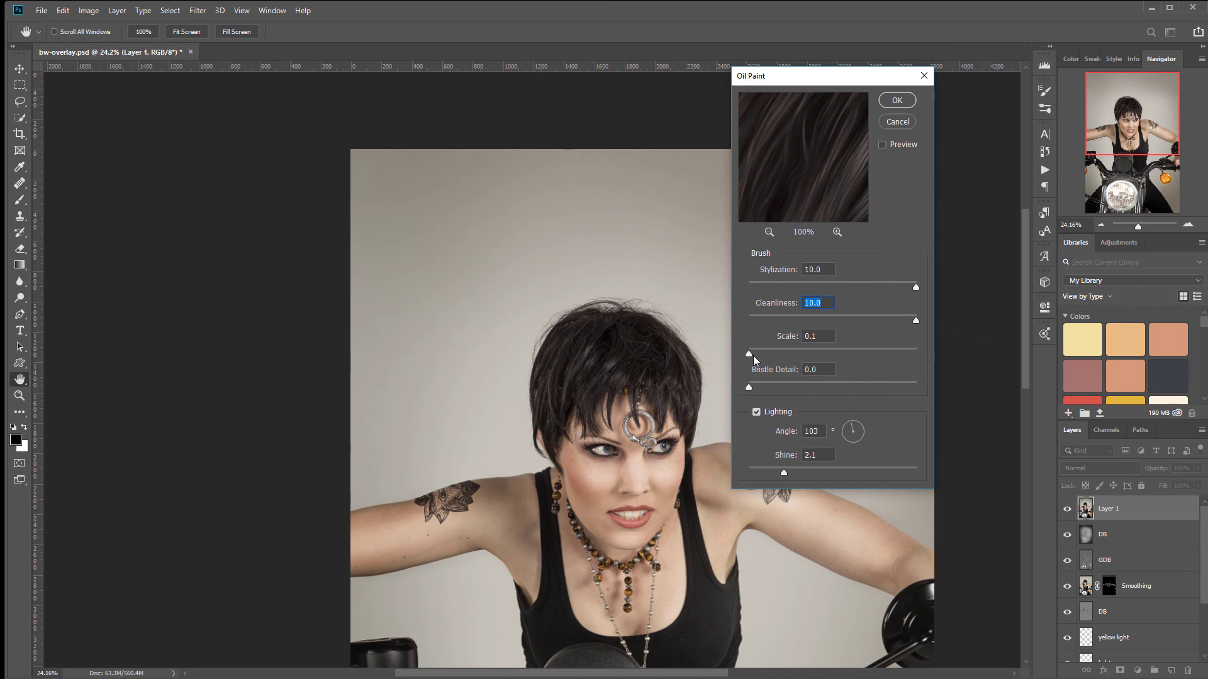
click(897, 103)
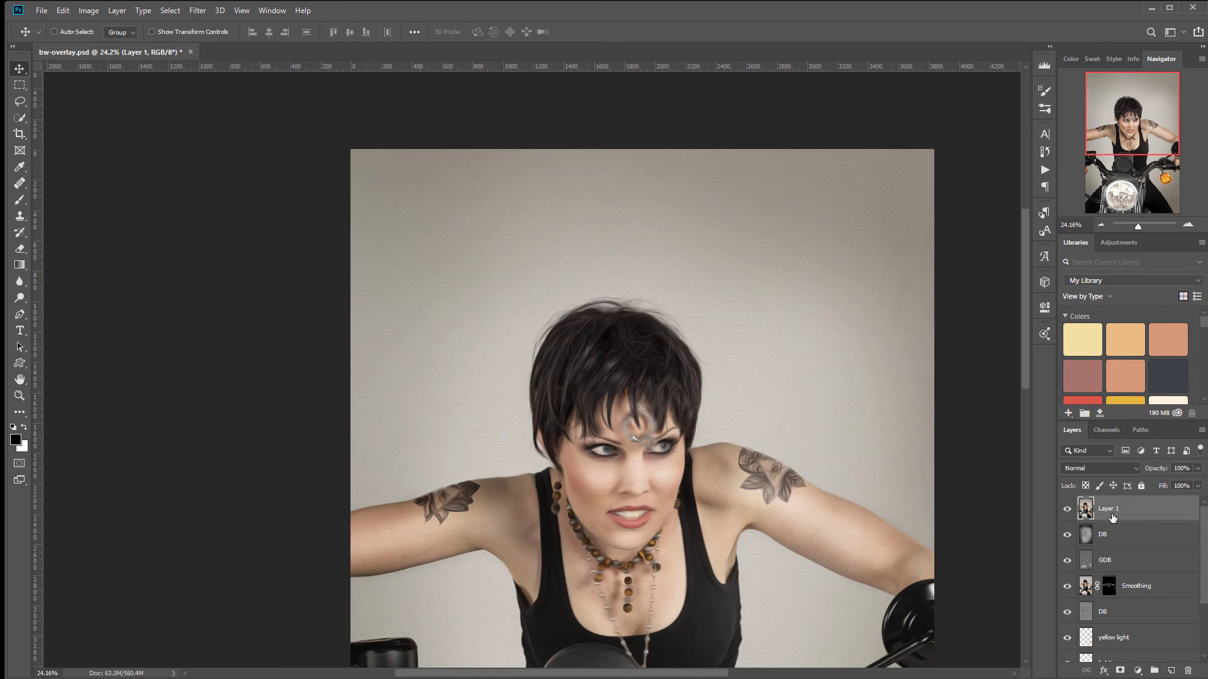
Step: Add a black mask to the oil-painted layer and paint white at 10% opacity over the hair with a 250 px brush
click(1118, 672)
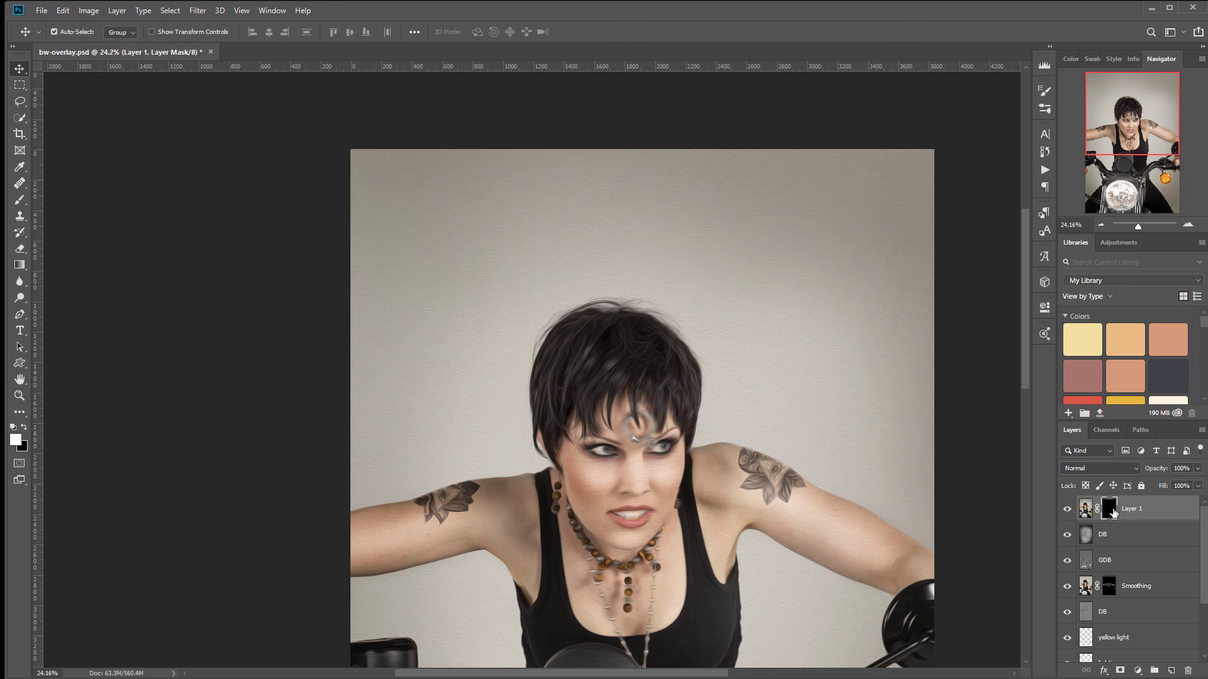
click(24, 199)
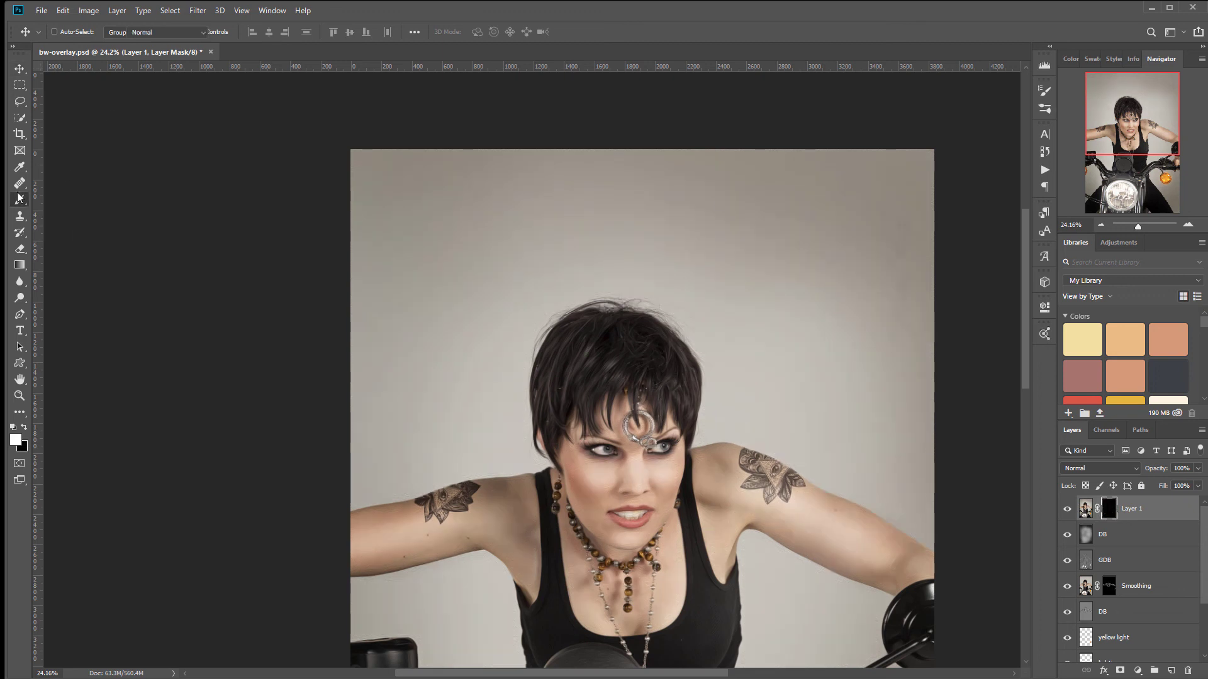
key(bracketleft)
key(bracketleft)
key(bracketleft)
key(bracketleft)
scroll(564, 364, up, 10)
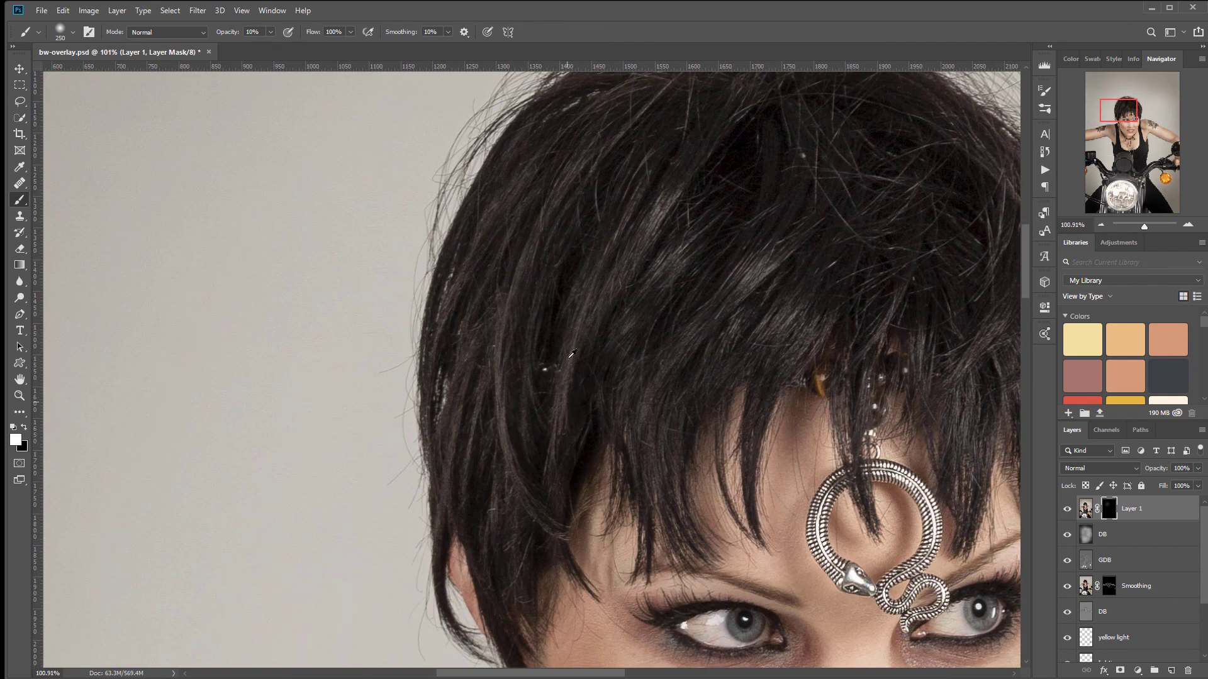
drag(461, 426, 507, 459)
mouse_move(529, 331)
mouse_down()
mouse_move(575, 365)
mouse_move(634, 225)
mouse_up()
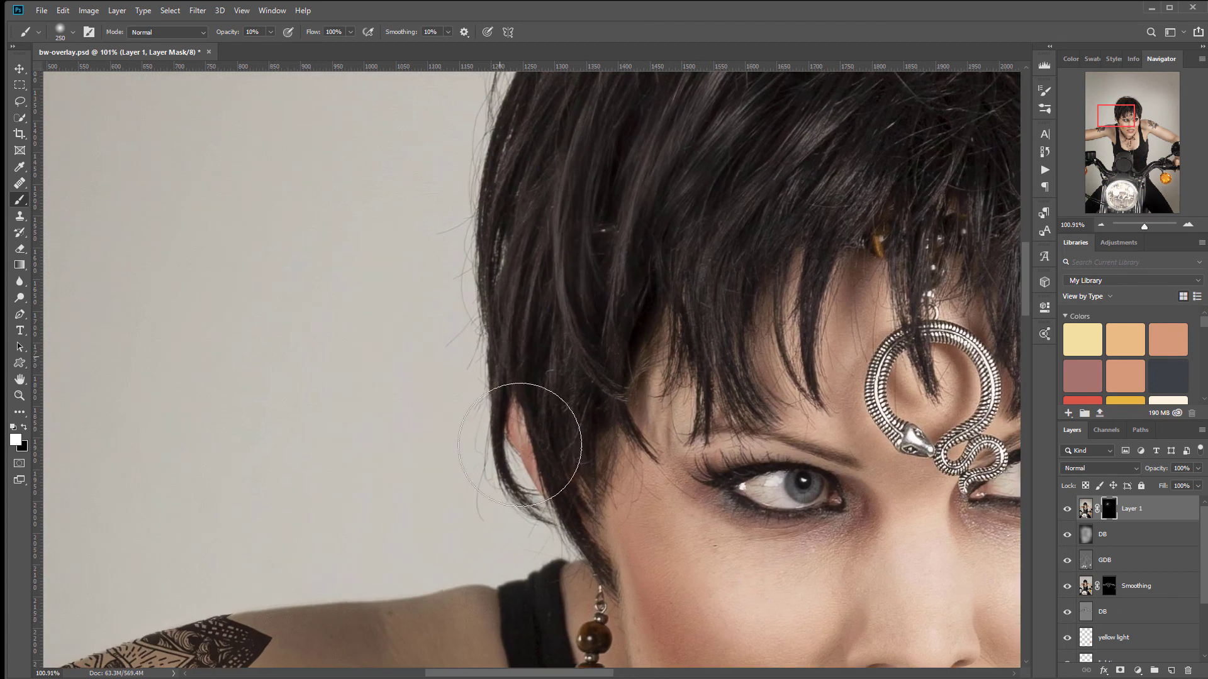
drag(591, 183, 572, 434)
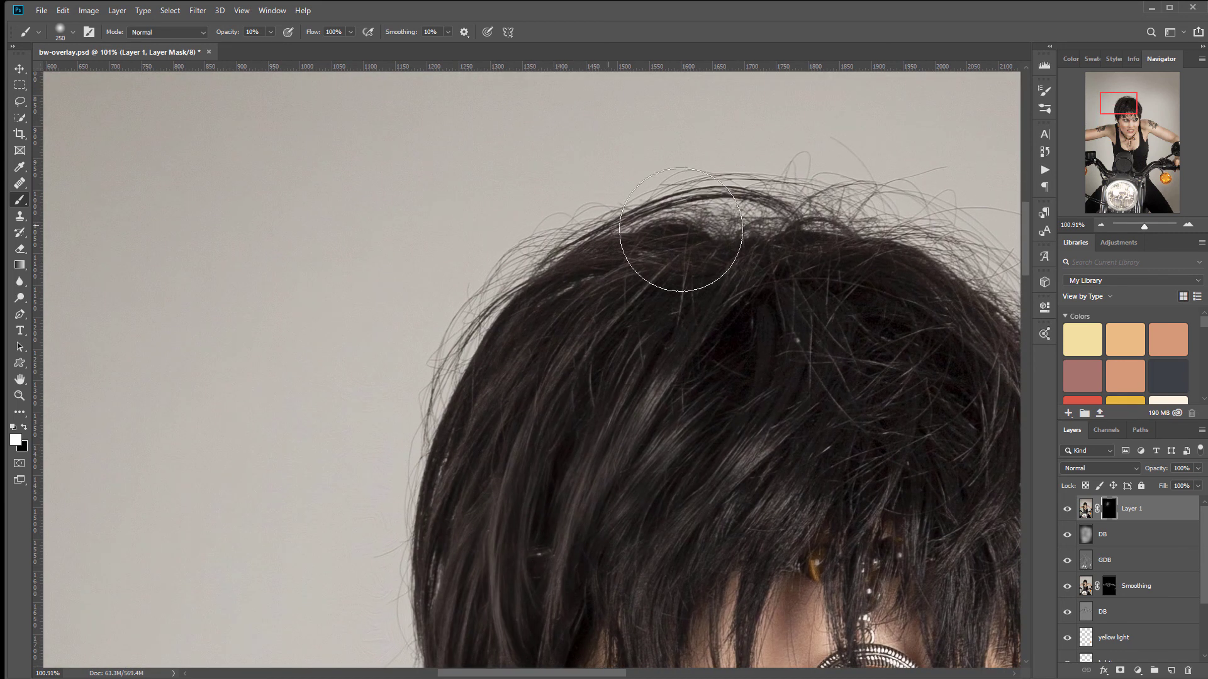
mouse_move(728, 439)
mouse_down()
mouse_move(756, 519)
mouse_move(787, 485)
mouse_up()
drag(880, 424, 553, 310)
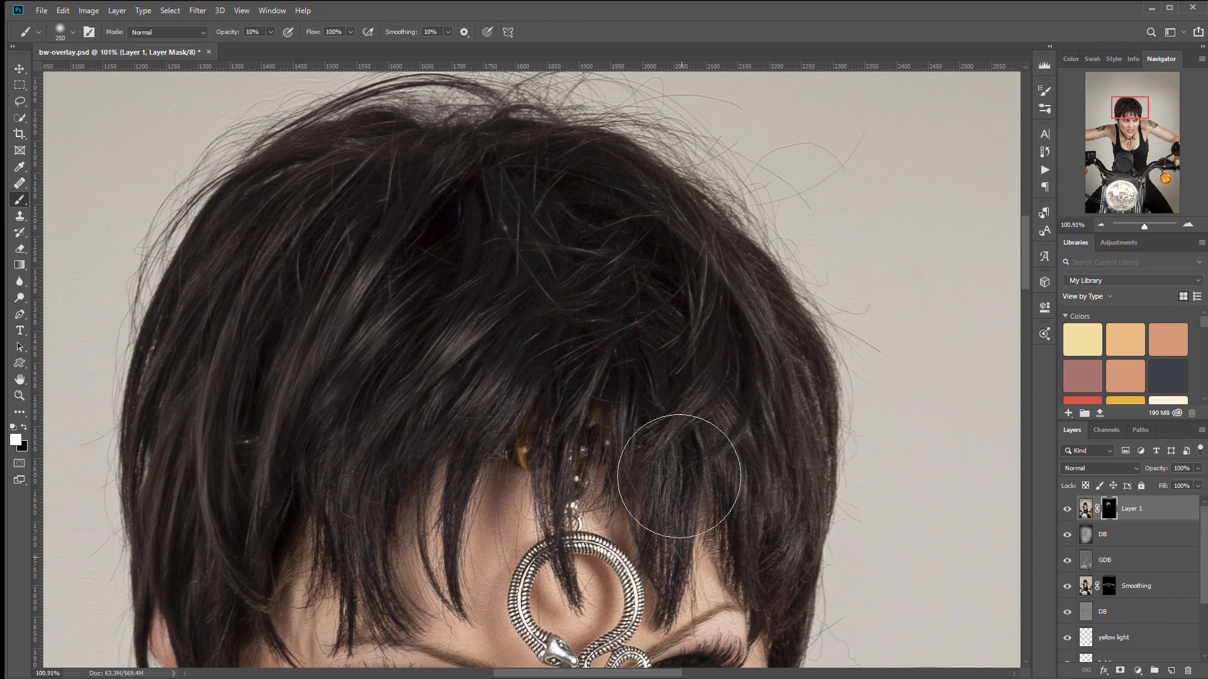
Step: Refine the mask along the fringe and hair edges with a 125 px brush, painting black over the background just above the hair
mouse_move(491, 355)
mouse_down()
mouse_move(502, 235)
mouse_move(519, 239)
mouse_up()
key(bracketleft)
key(bracketleft)
key(bracketleft)
key(bracketleft)
mouse_move(361, 424)
mouse_down()
mouse_move(400, 470)
mouse_move(444, 419)
mouse_move(434, 479)
mouse_move(487, 309)
mouse_move(478, 323)
mouse_move(478, 378)
mouse_move(598, 229)
mouse_move(527, 277)
mouse_move(428, 295)
mouse_move(327, 340)
mouse_move(249, 442)
mouse_move(253, 624)
mouse_move(354, 263)
mouse_move(506, 269)
mouse_move(631, 328)
mouse_move(582, 423)
mouse_move(598, 436)
mouse_move(643, 351)
mouse_move(694, 459)
mouse_move(701, 426)
mouse_move(706, 538)
mouse_move(771, 353)
mouse_move(785, 449)
mouse_move(771, 436)
mouse_move(811, 478)
mouse_up()
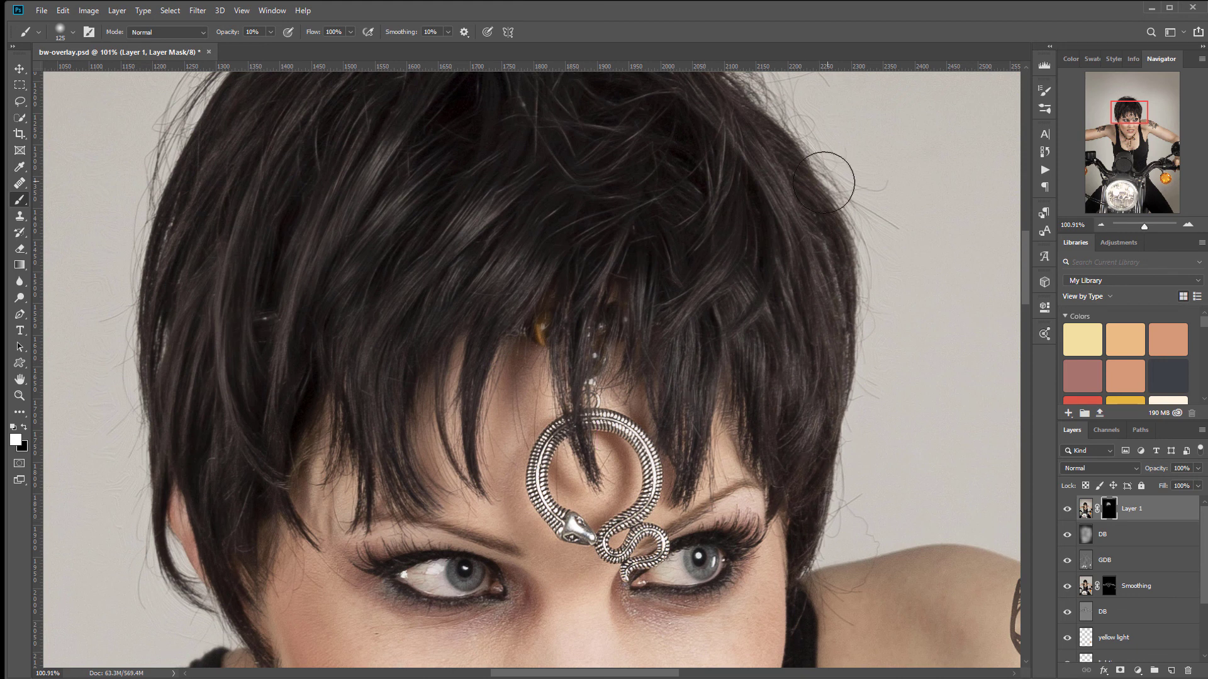
drag(721, 277, 762, 507)
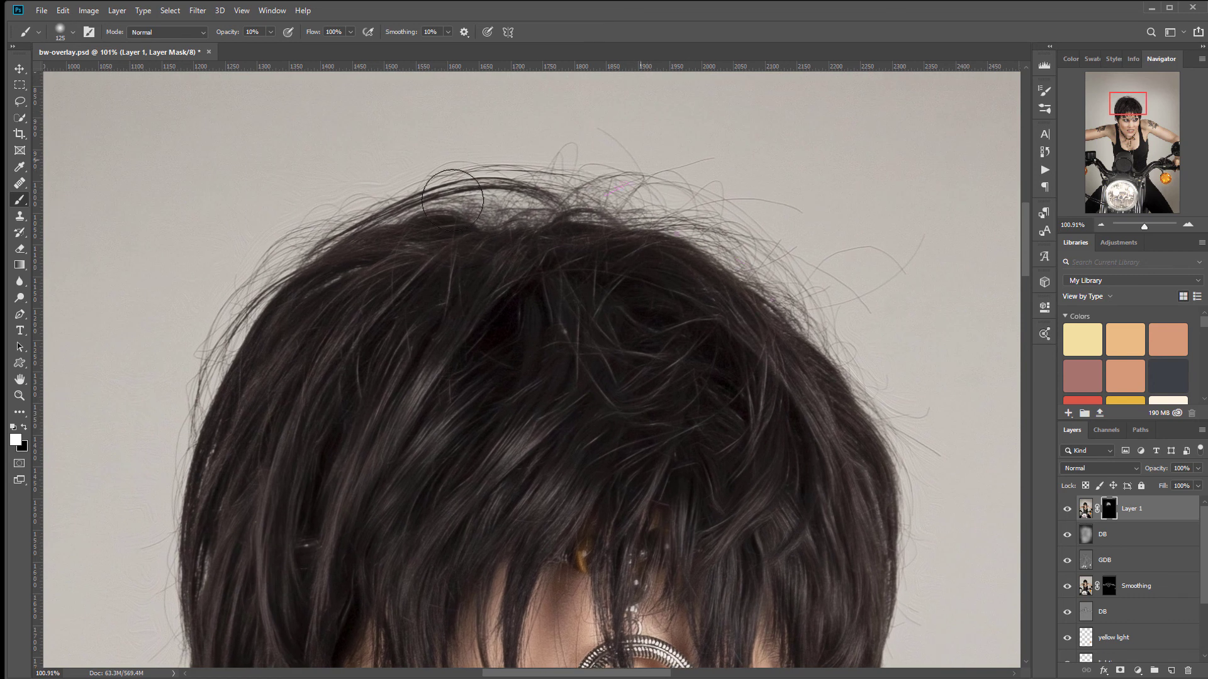
key(x)
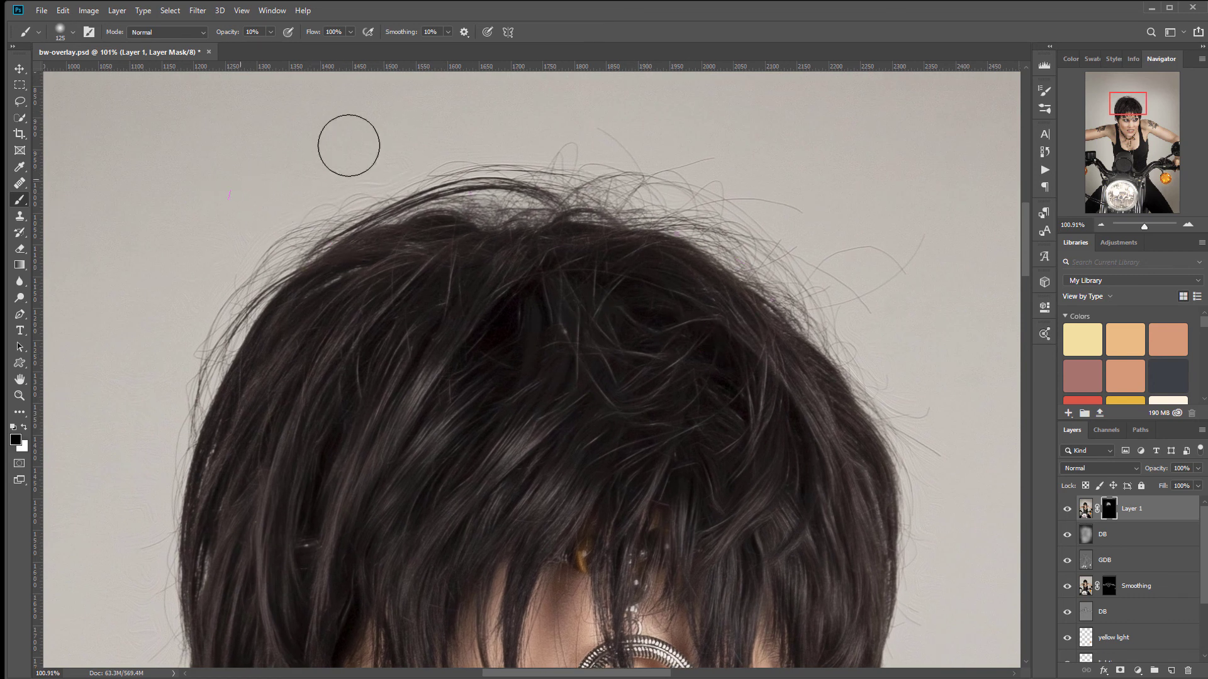
mouse_move(375, 164)
mouse_down()
mouse_move(496, 134)
mouse_move(339, 164)
mouse_up()
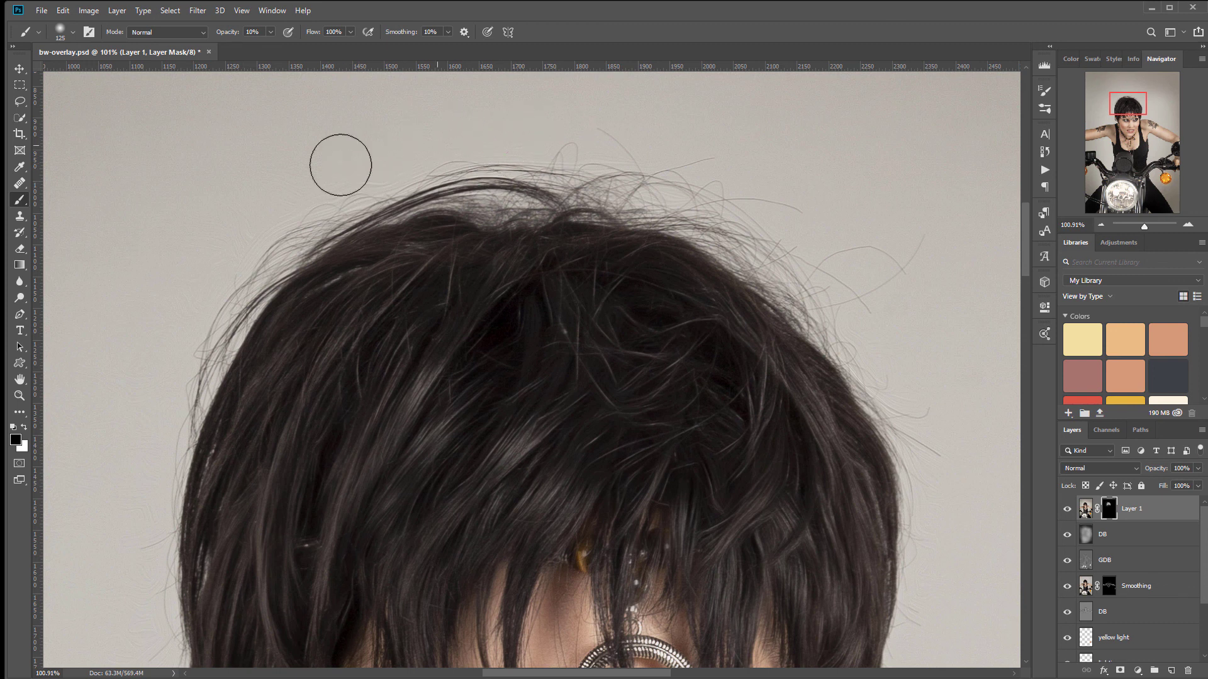
Step: Compare the hair with and without the oil-painted layer, and check the whole image
scroll(531, 553, down, 5)
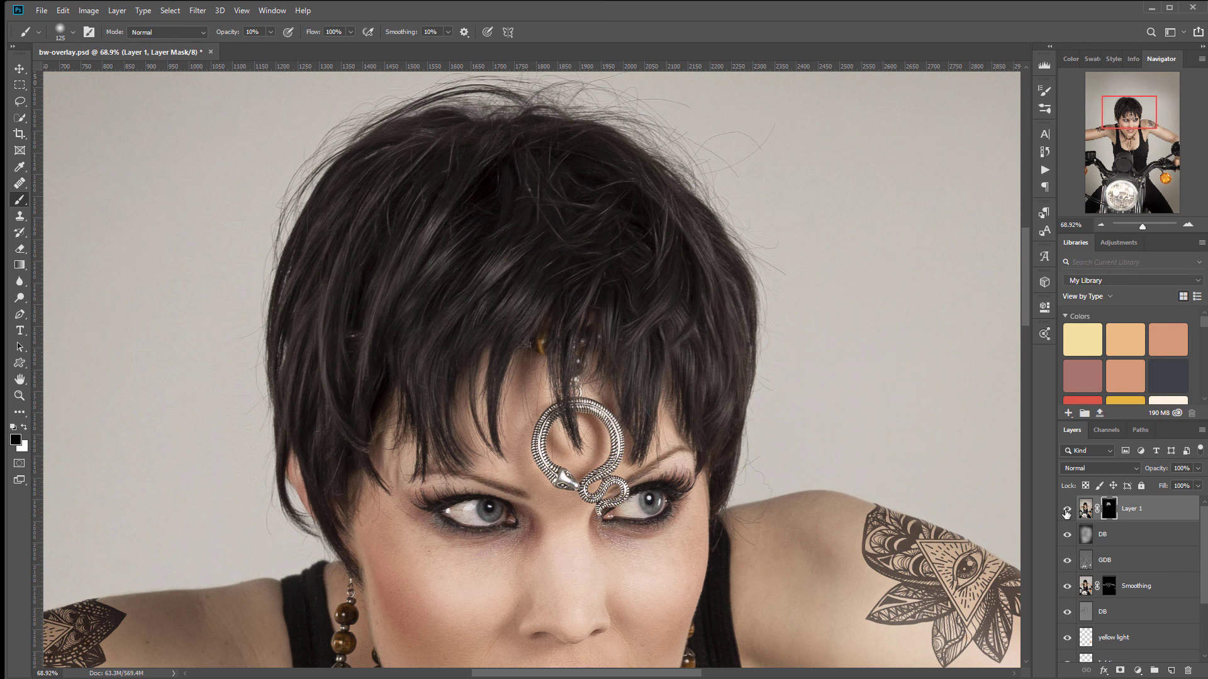
click(1065, 514)
click(1065, 514)
click(1066, 513)
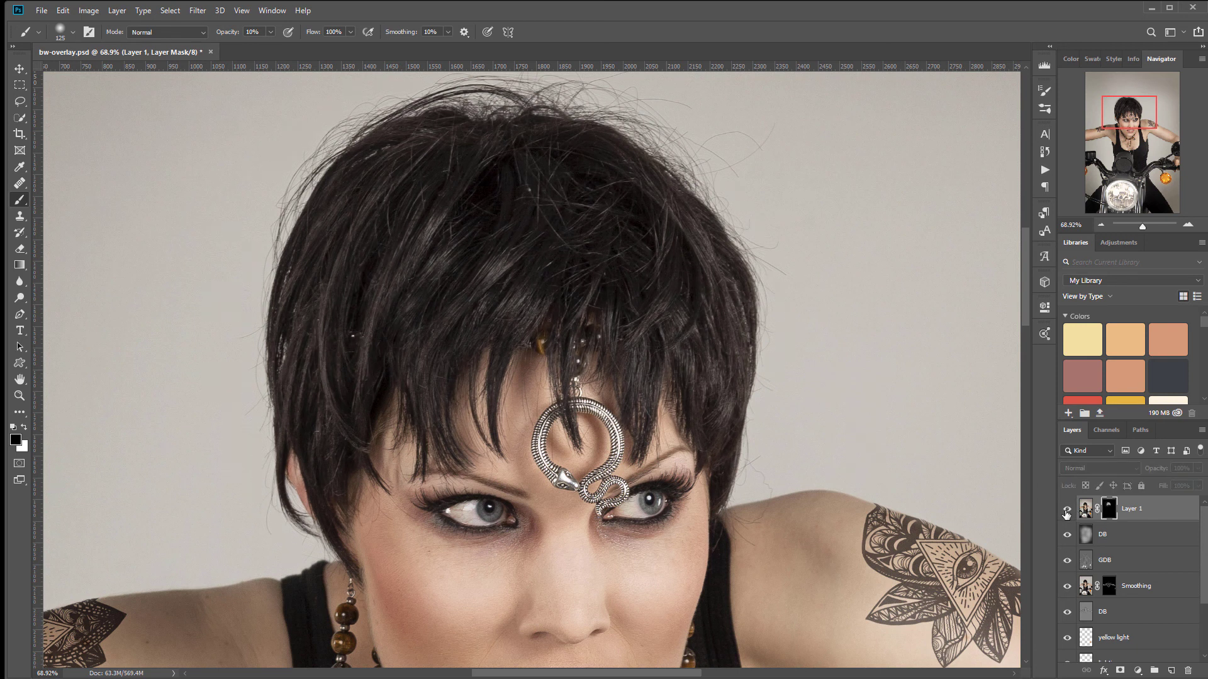
click(1066, 514)
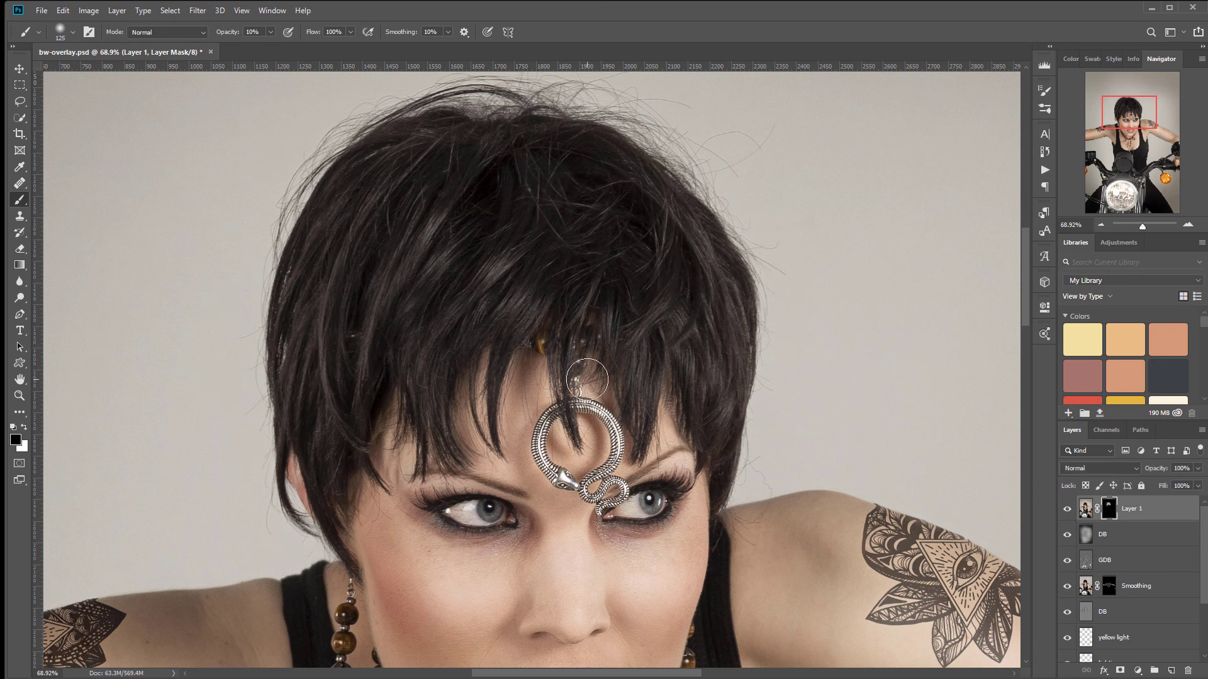
scroll(601, 378, down, 6)
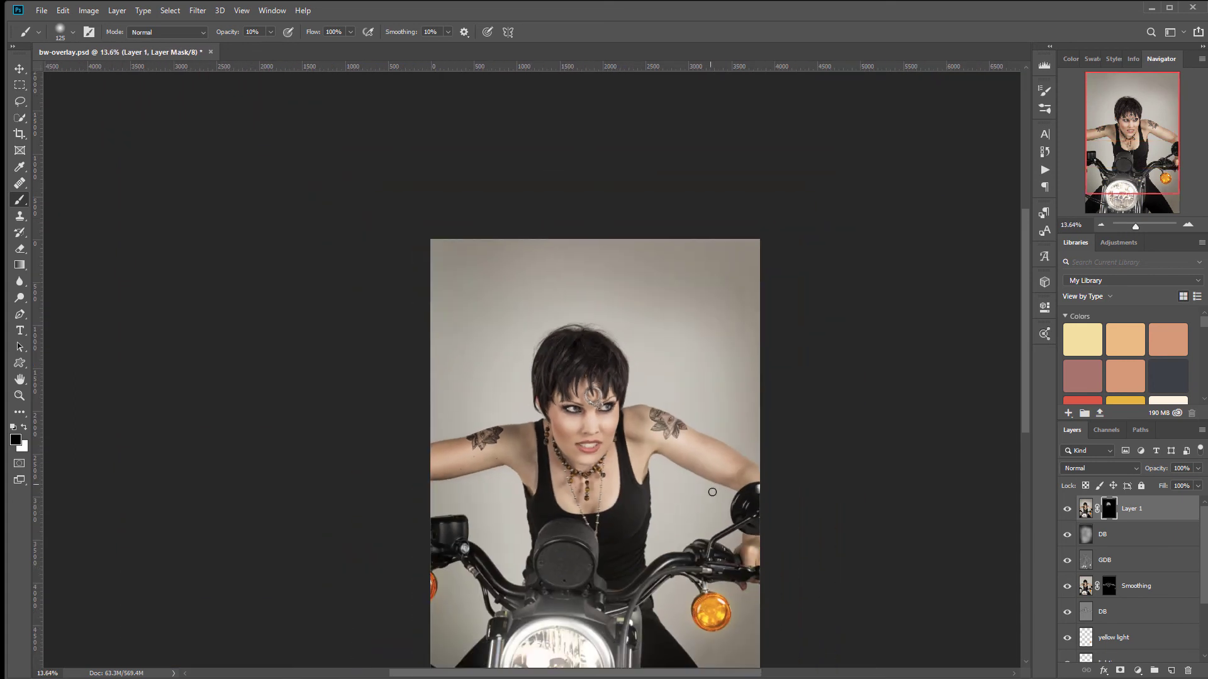
scroll(565, 312, down, 1)
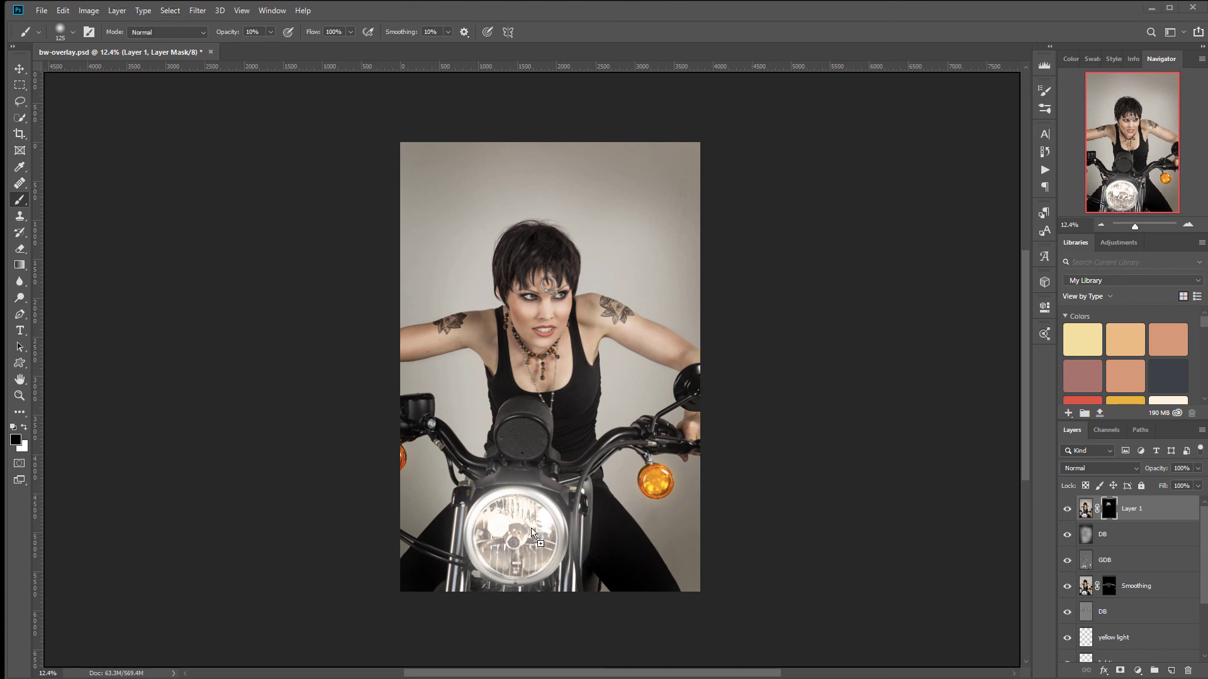
Step: Place the lens-flare-6 image, enlarge it to cover the lower part of the photo and center its flare on the headlight
drag(534, 534, 535, 532)
drag(644, 355, 608, 502)
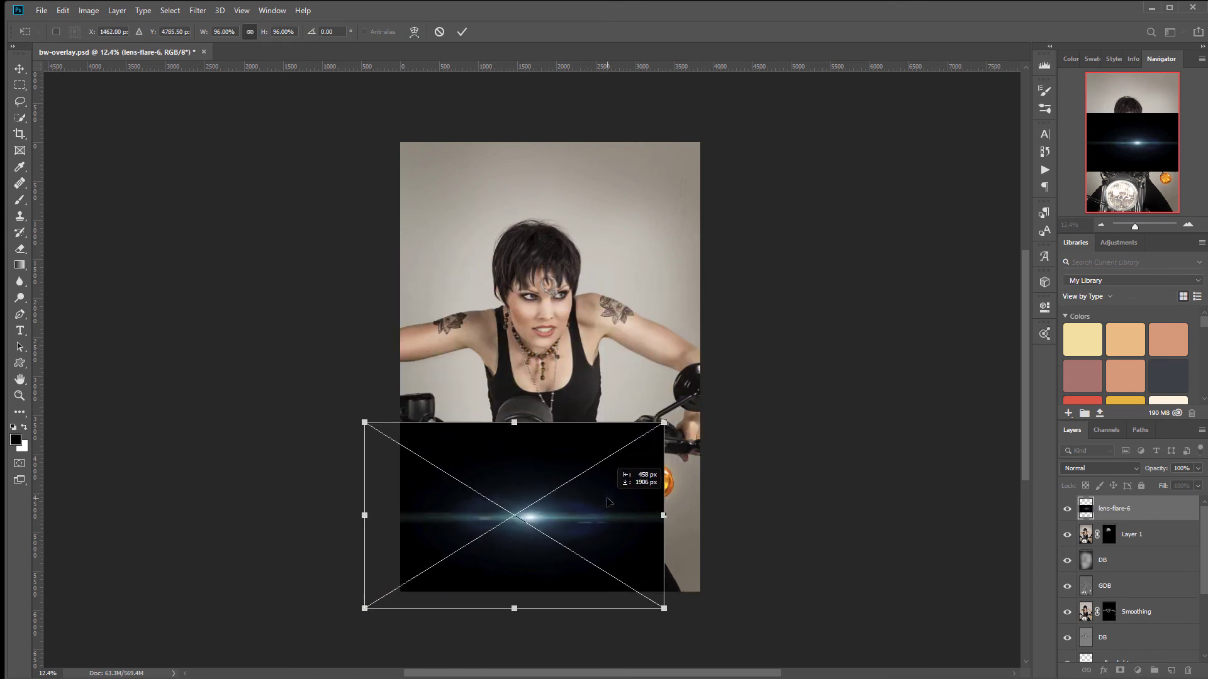
drag(663, 423, 815, 327)
key(b)
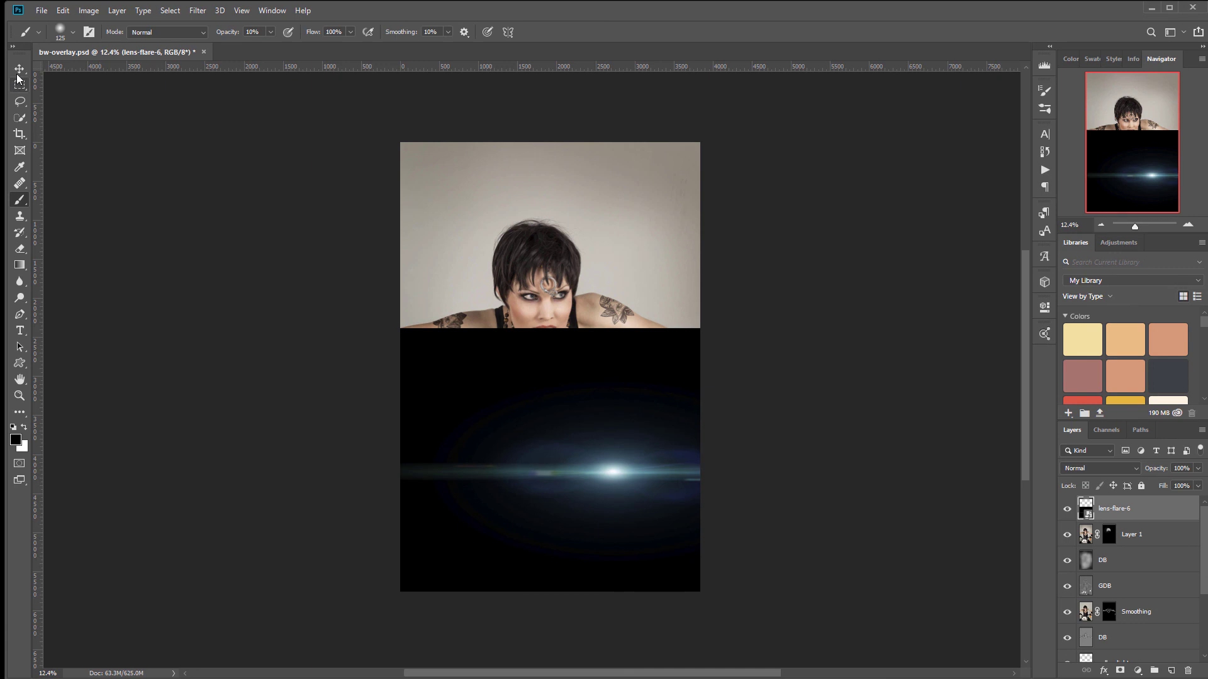
click(18, 73)
drag(531, 365, 444, 427)
Step: Change the lens-flare-6 layer's blend mode to drop out its black background, and move the flare onto the headlight
click(1126, 468)
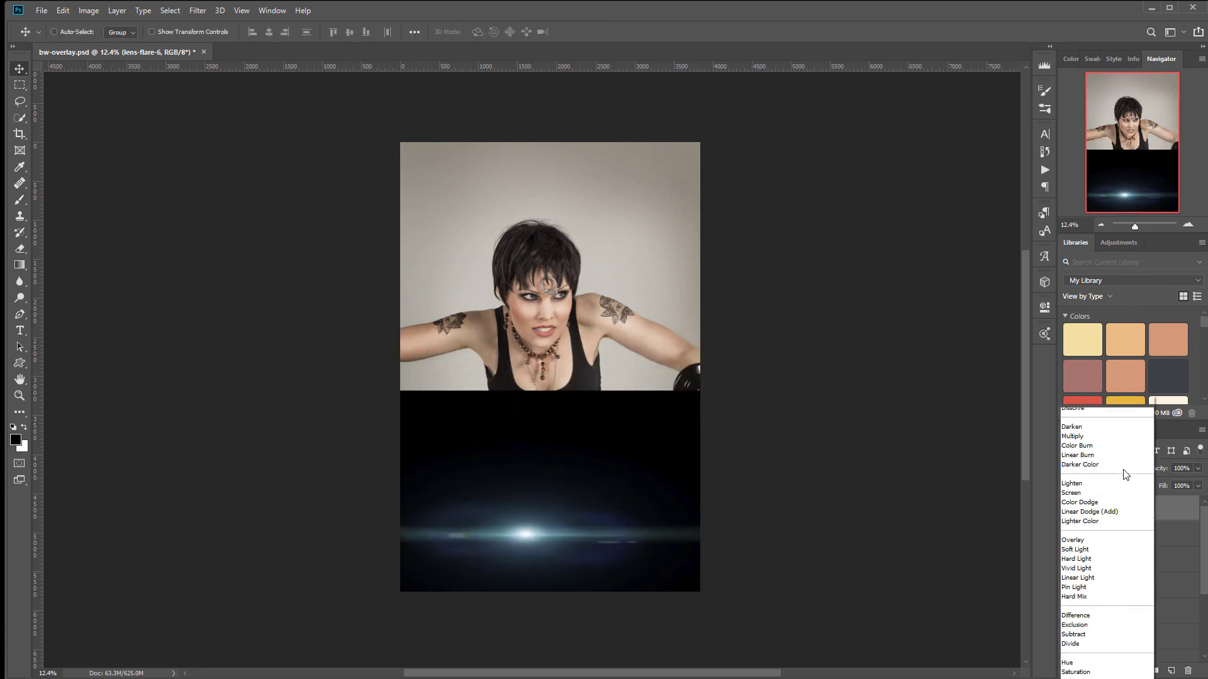
click(1116, 499)
drag(550, 534, 494, 520)
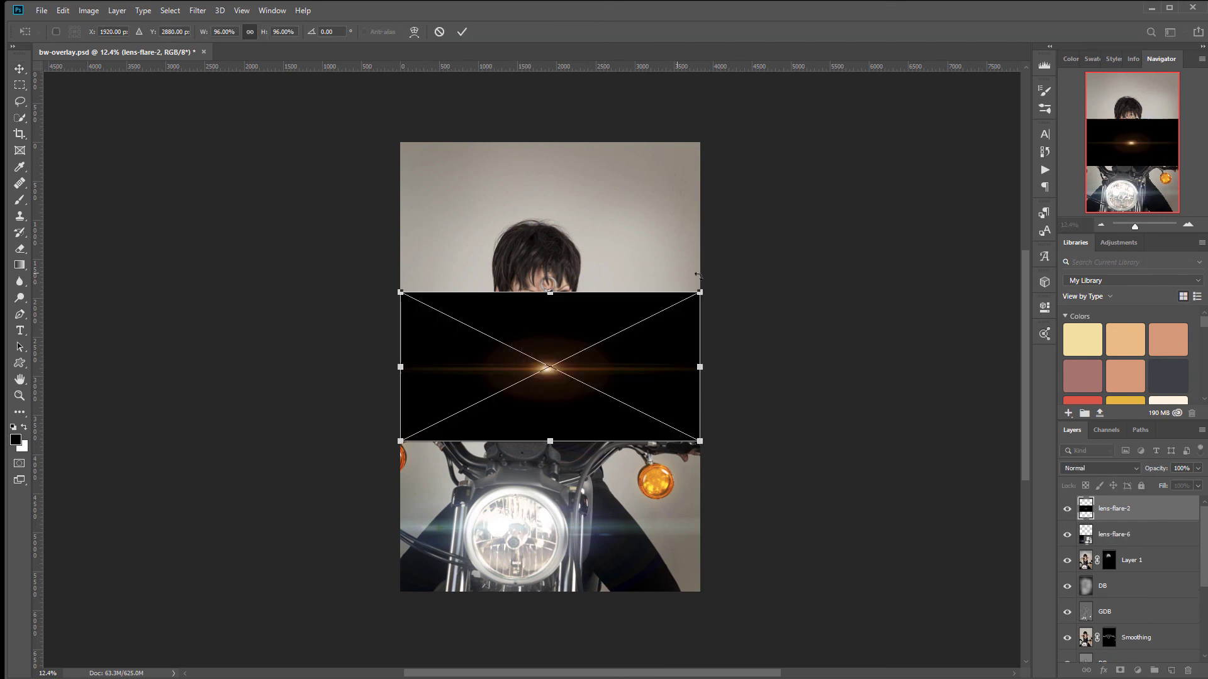
Step: Place the lens-flare-2 image at 96% scale, set its blend mode to Screen and move the flare onto the orange turn signal
key(Return)
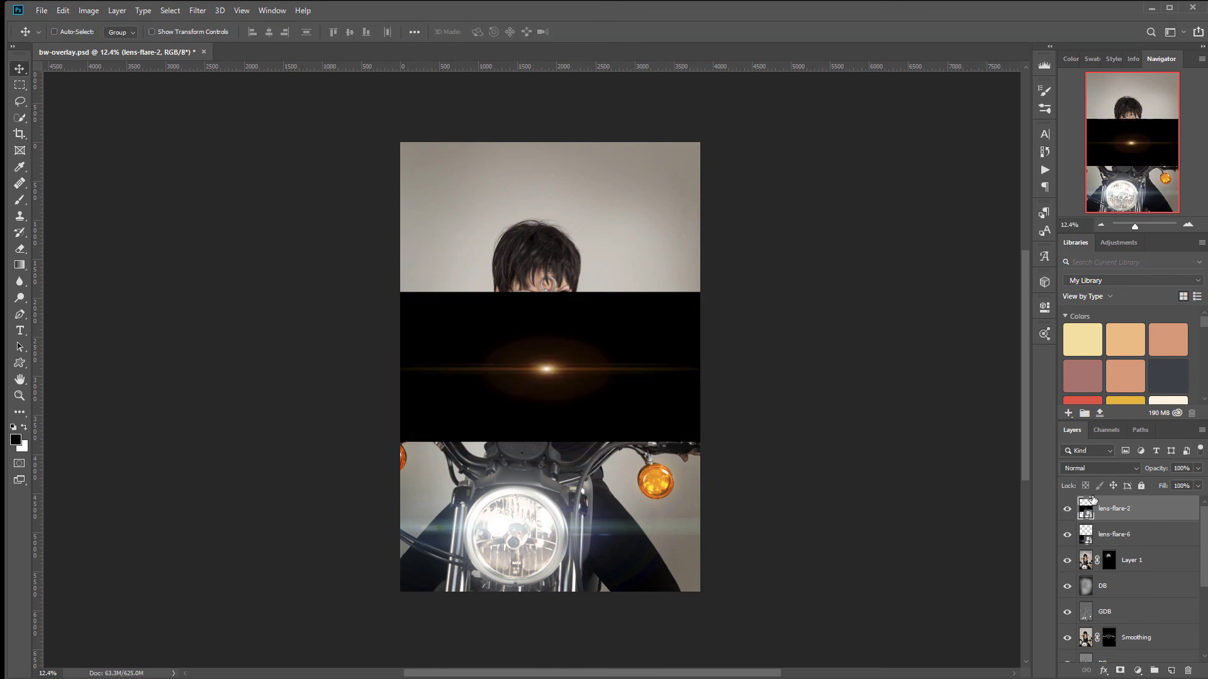
click(1131, 467)
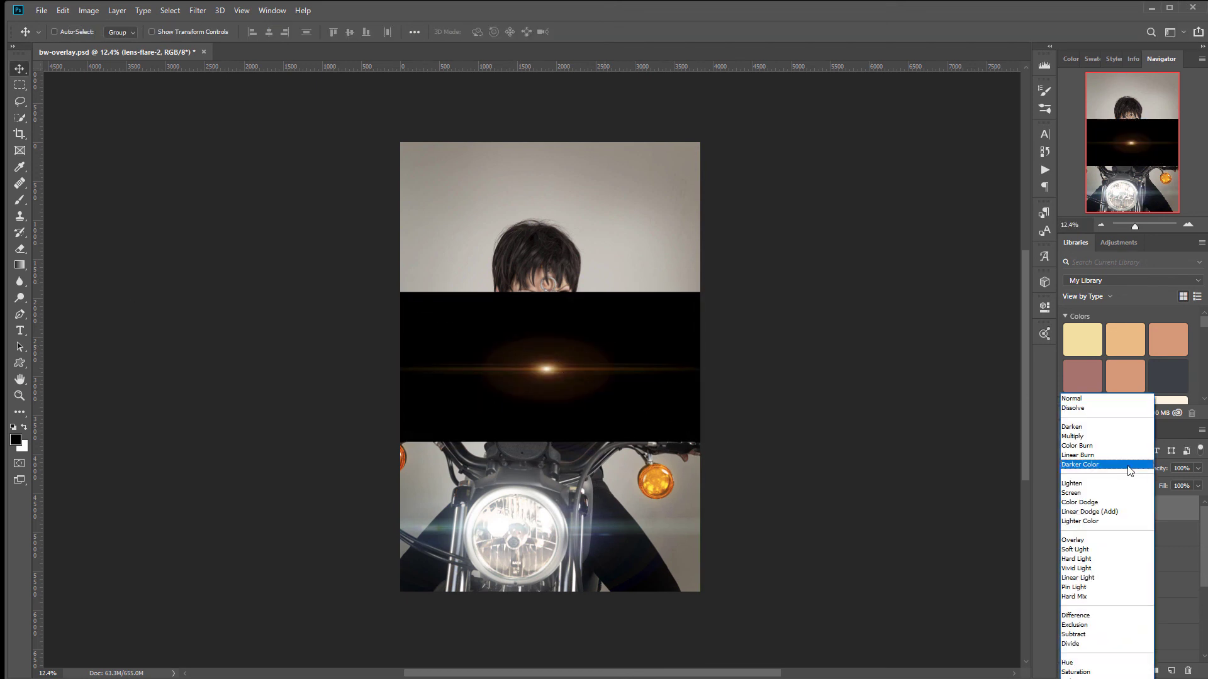
click(1084, 494)
drag(548, 387, 664, 497)
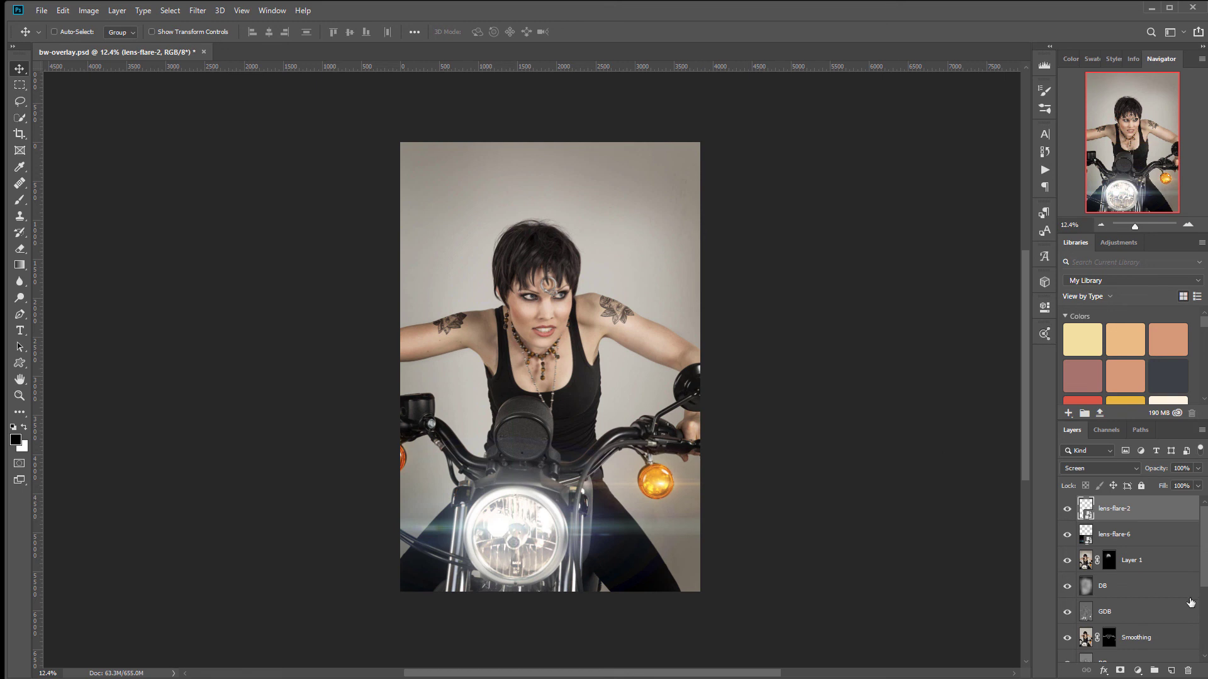
Step: Add a Curves adjustment layer above the lens flares and set its blend mode to Color
click(1137, 672)
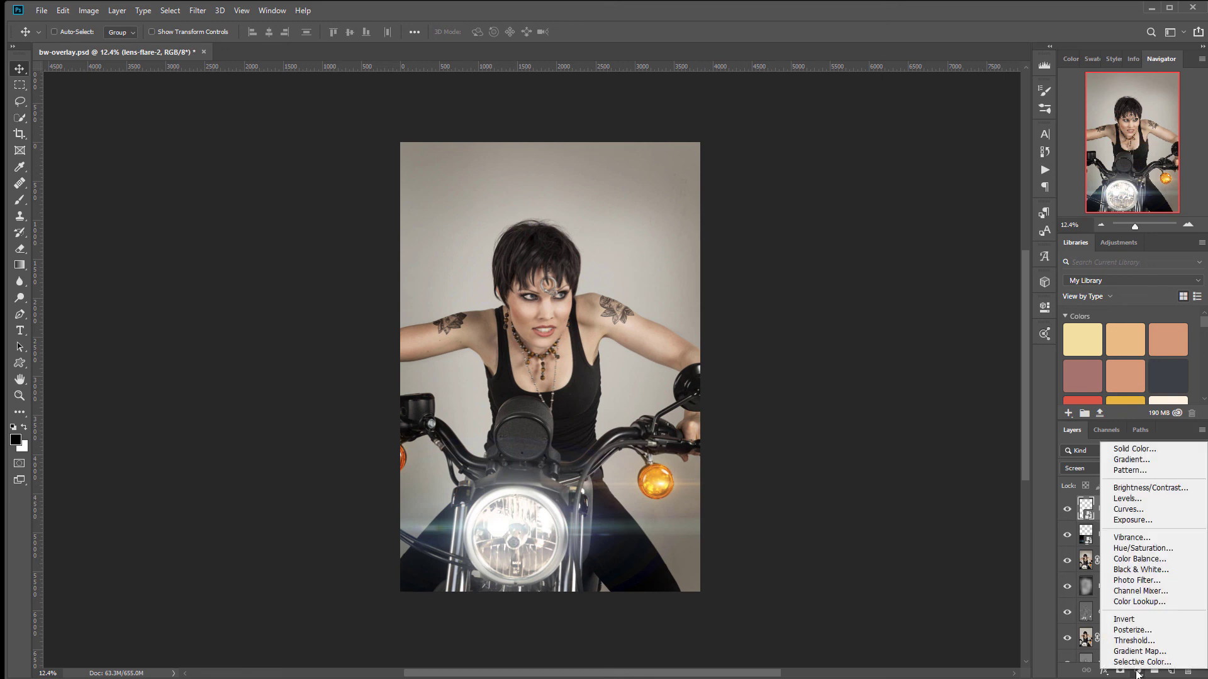
click(1132, 510)
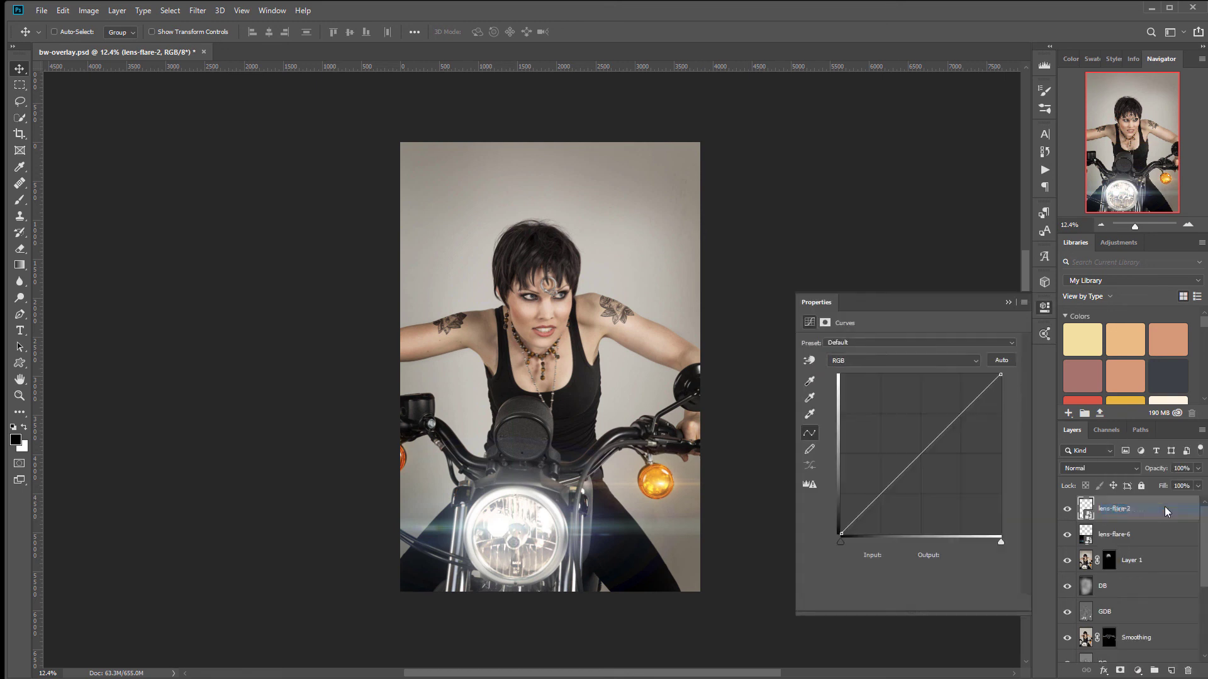
click(1124, 469)
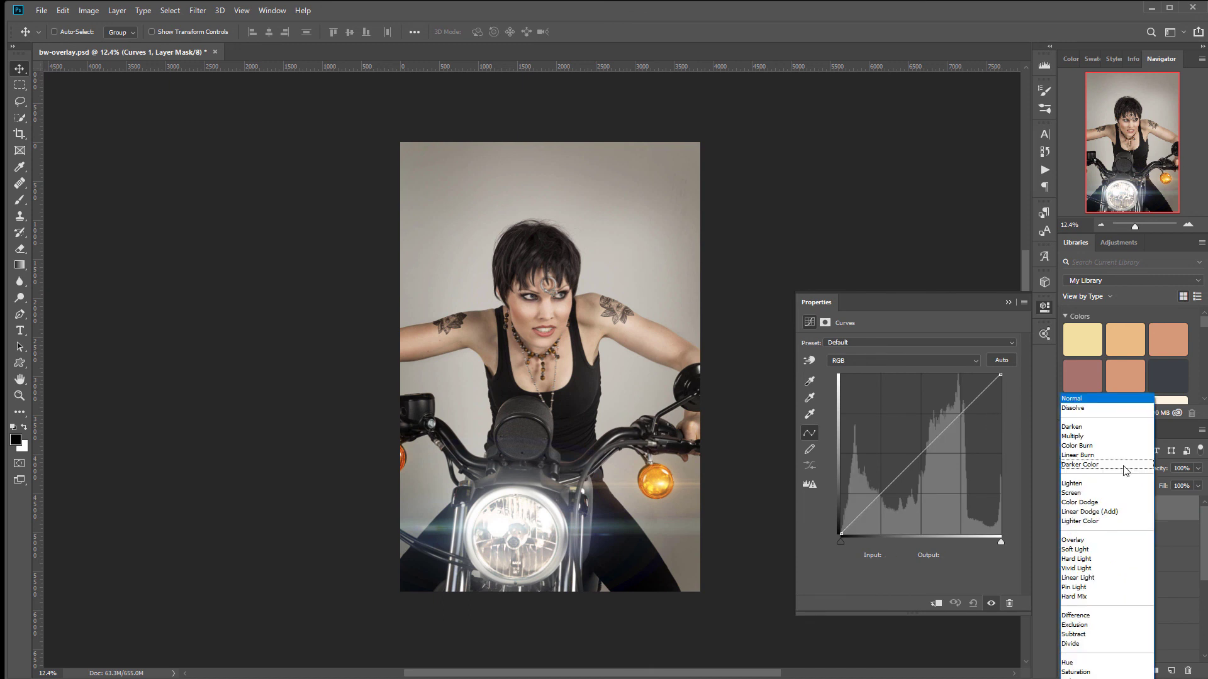
click(1094, 645)
Step: In the Blue channel, raise the black point to output 38 and pull the midtones back down to the diagonal
click(858, 367)
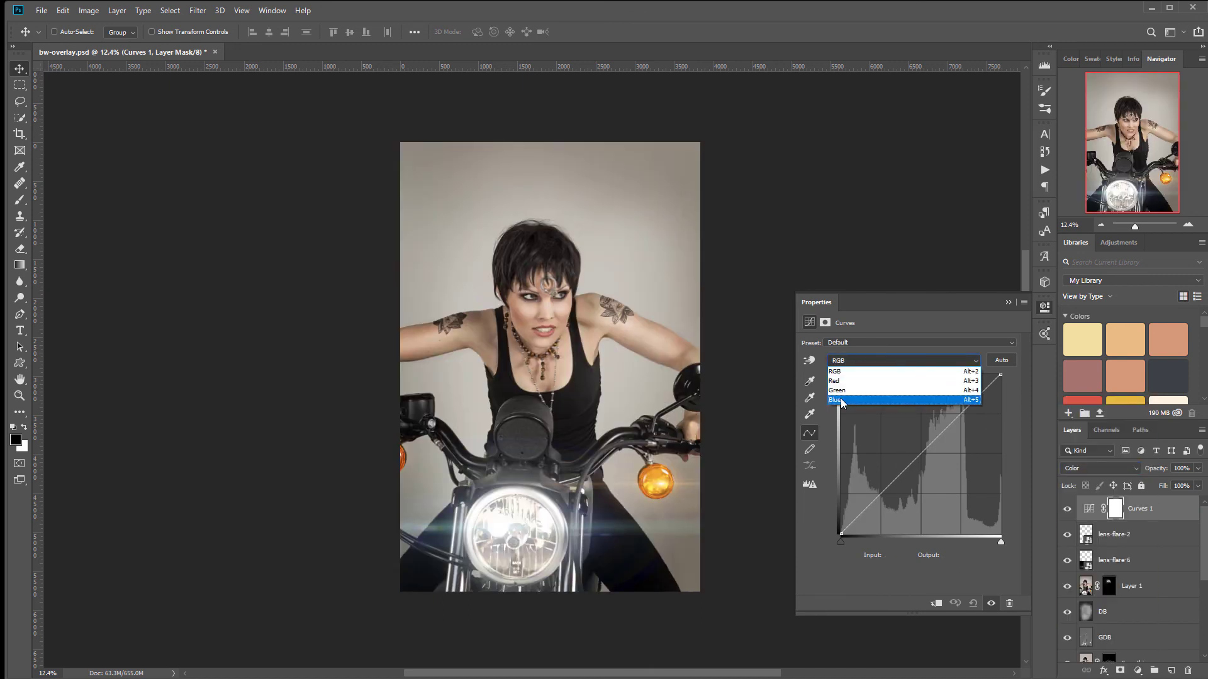
click(857, 402)
drag(839, 534, 824, 509)
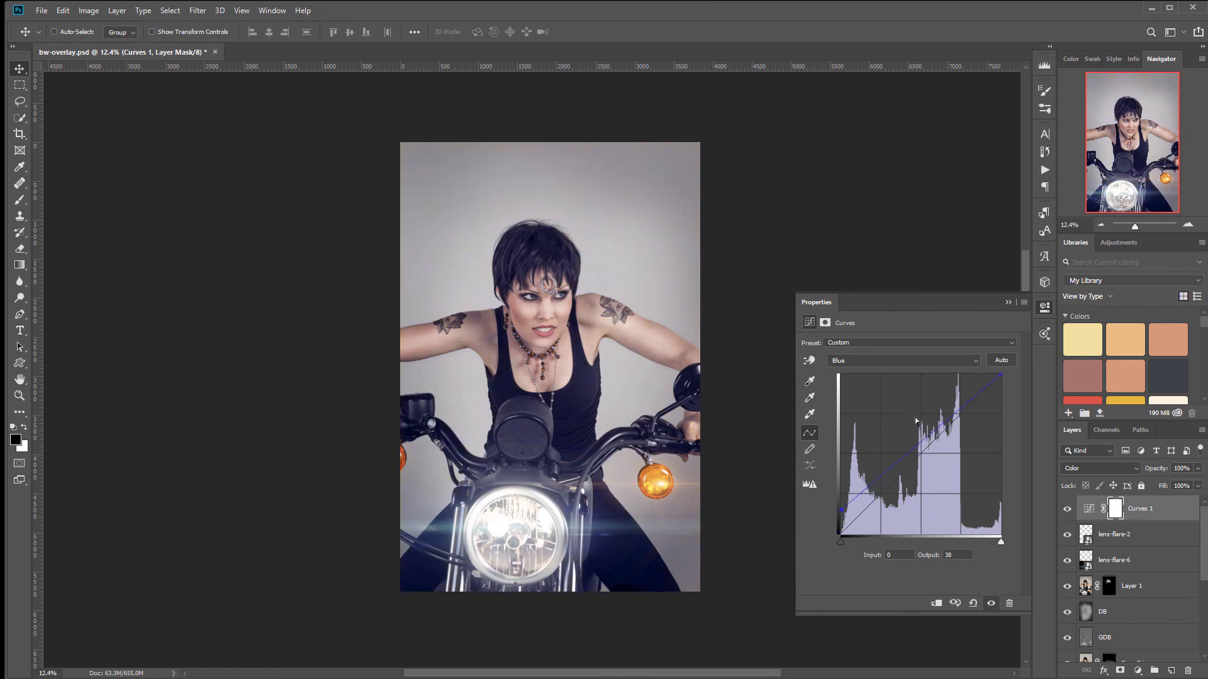
drag(914, 446, 922, 457)
Step: In the Red channel, shift the black point inward to remove red from the shadows, and anchor the midtones and highlights near the diagonal
click(937, 361)
click(906, 374)
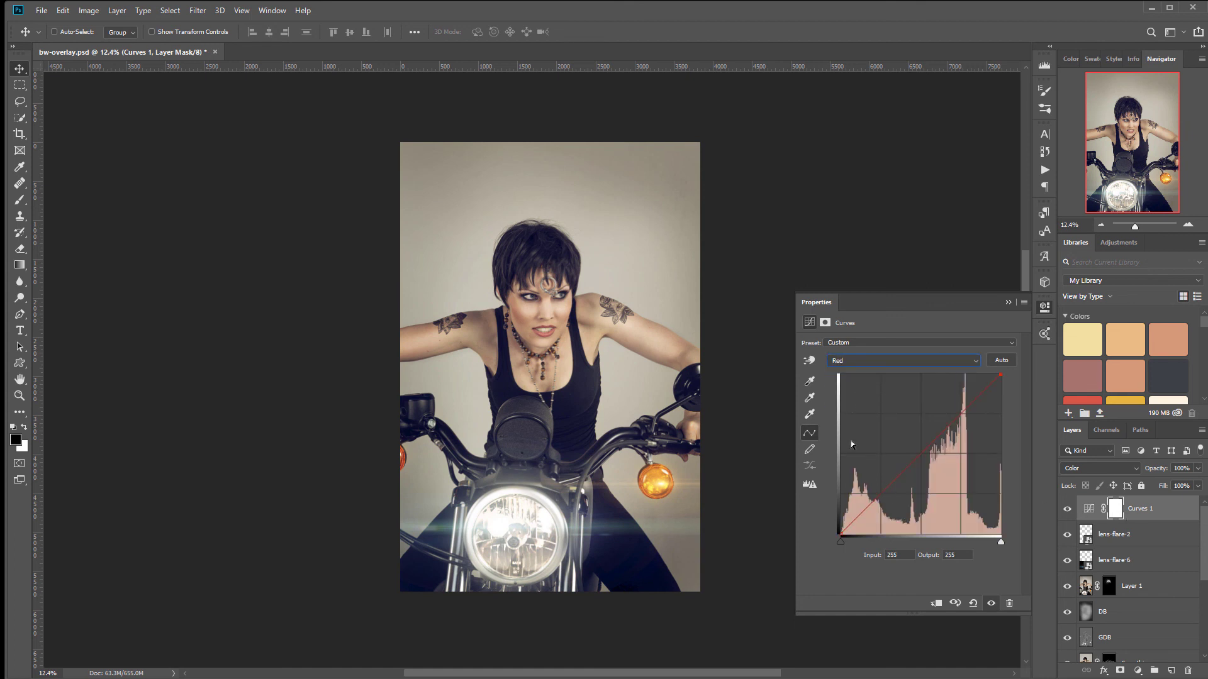
drag(841, 532, 861, 544)
drag(904, 474, 914, 462)
click(955, 418)
Step: Add a second Curves adjustment layer and set its blend mode to Luminosity
click(1137, 670)
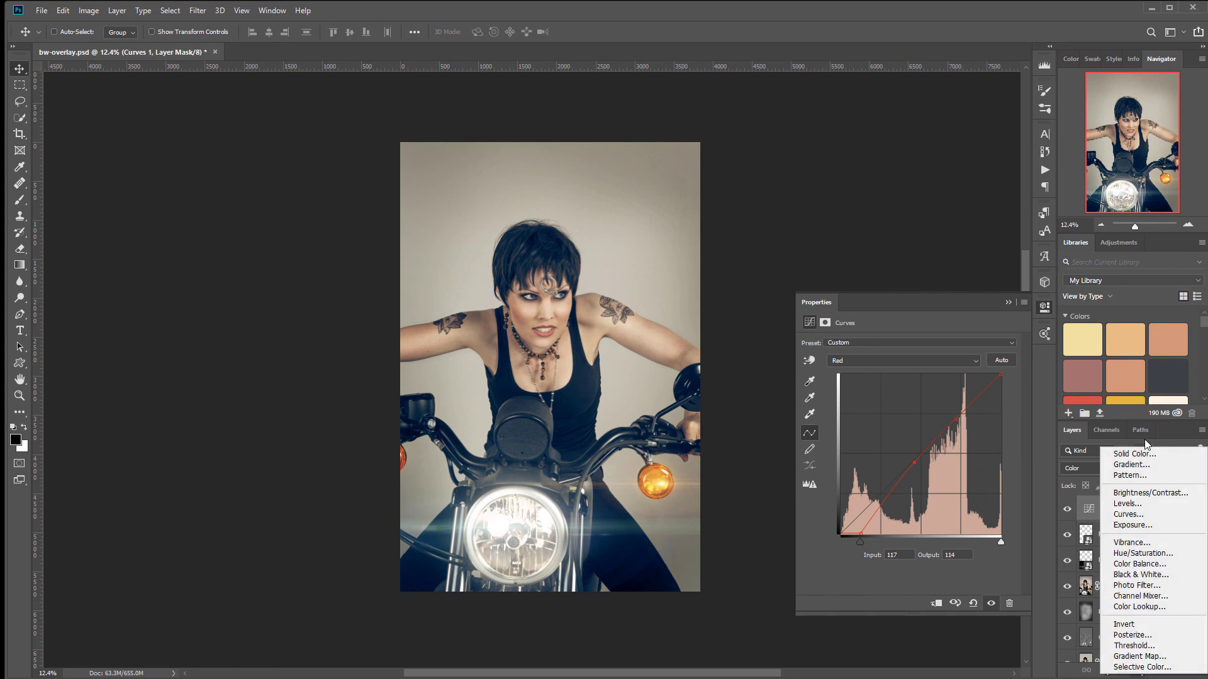
click(1128, 514)
click(1131, 467)
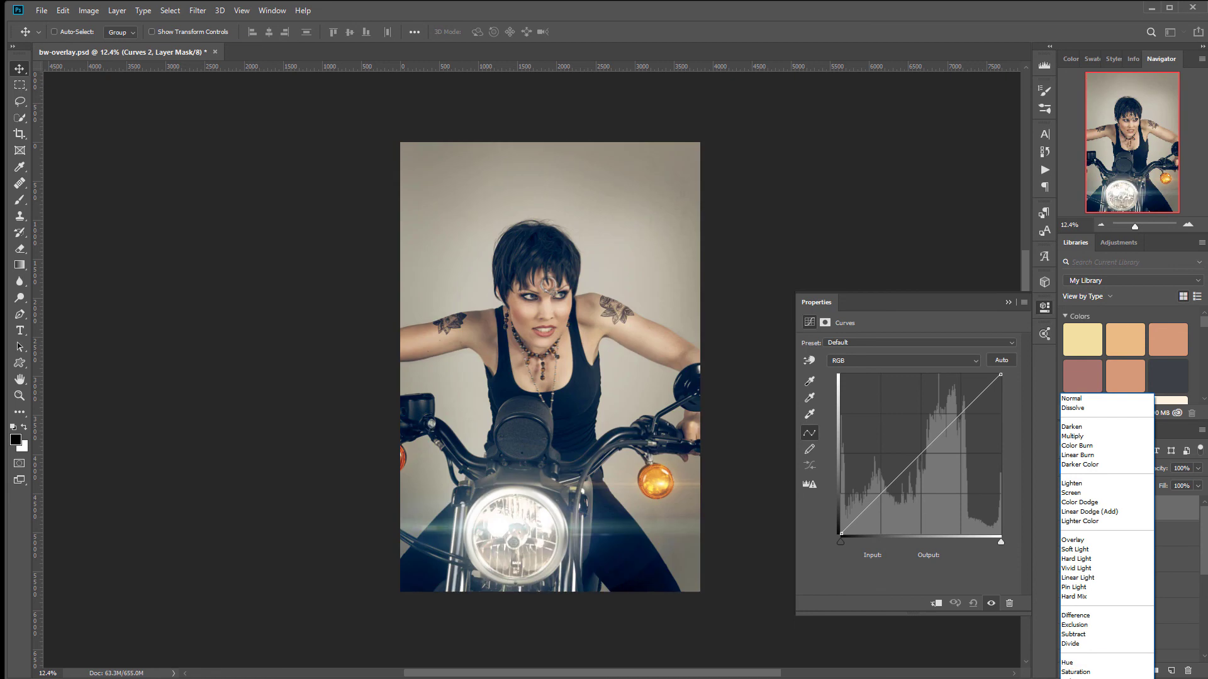
click(1079, 673)
Step: Fade the RGB curve by raising the black point to output 20 and lowering the white point to output 250
drag(842, 534, 828, 516)
key(Down)
key(Down)
key(Down)
key(Down)
key(Down)
key(Down)
key(Down)
key(Down)
key(Down)
key(Down)
key(Down)
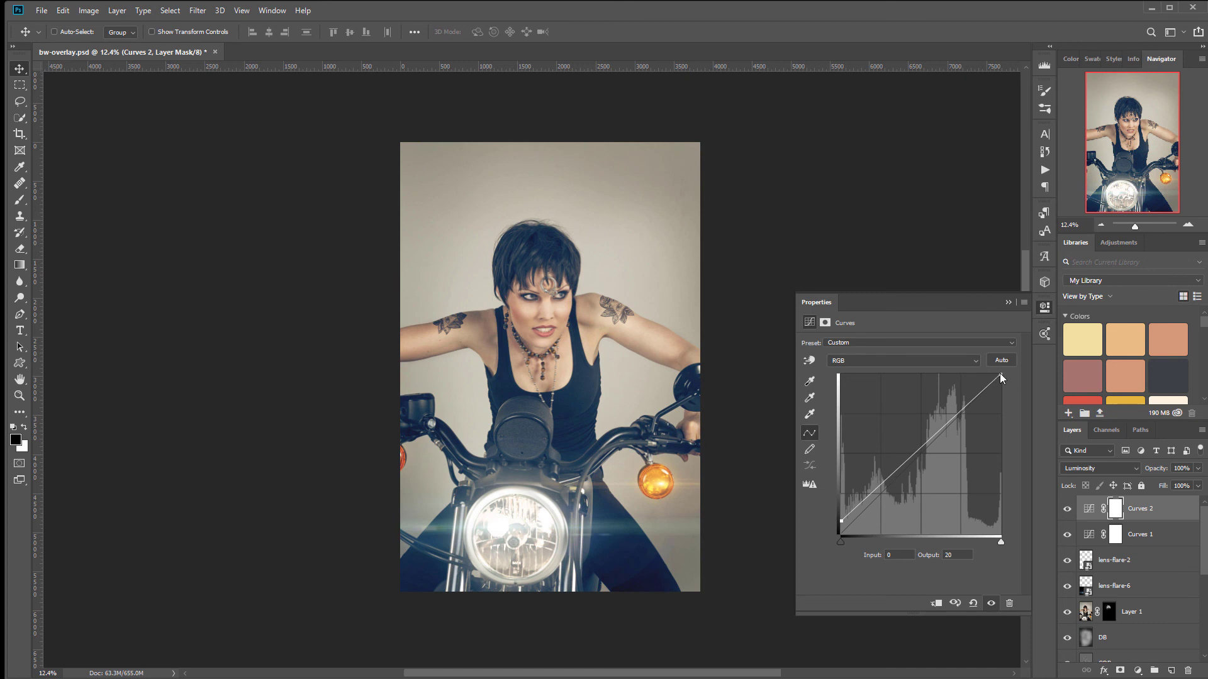
drag(1003, 375, 1011, 378)
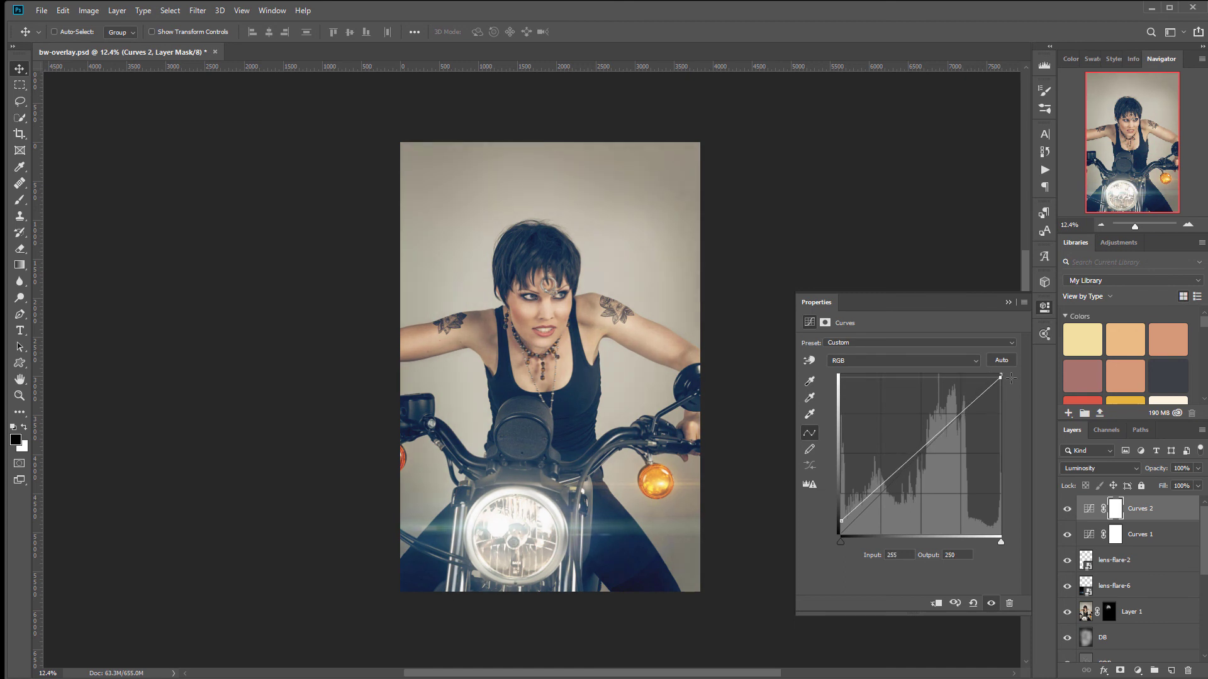
Step: Add a brightening midtone point and a shadow point at input 52, output 63 to the Luminosity curve, and compare the image without the layer
drag(919, 449, 926, 442)
drag(871, 495, 874, 494)
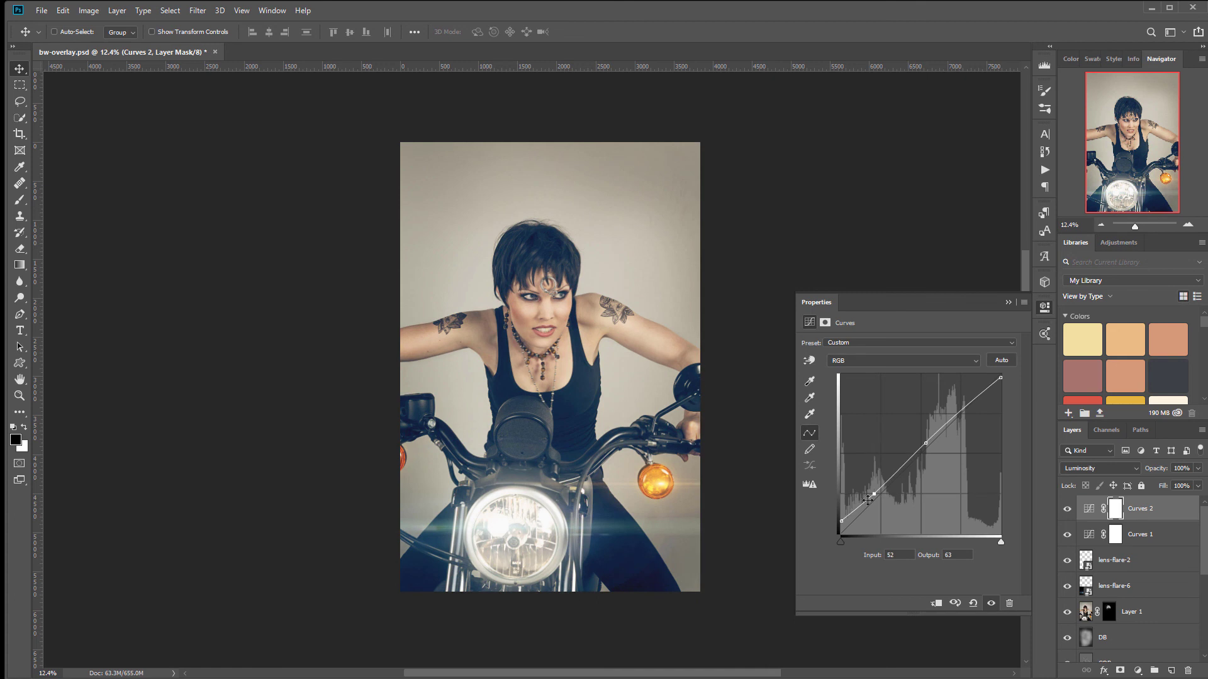
drag(926, 443, 926, 443)
click(1067, 509)
click(1067, 510)
Step: Add a third Curves adjustment layer in Normal mode and pull its white point down to output 0
click(1138, 670)
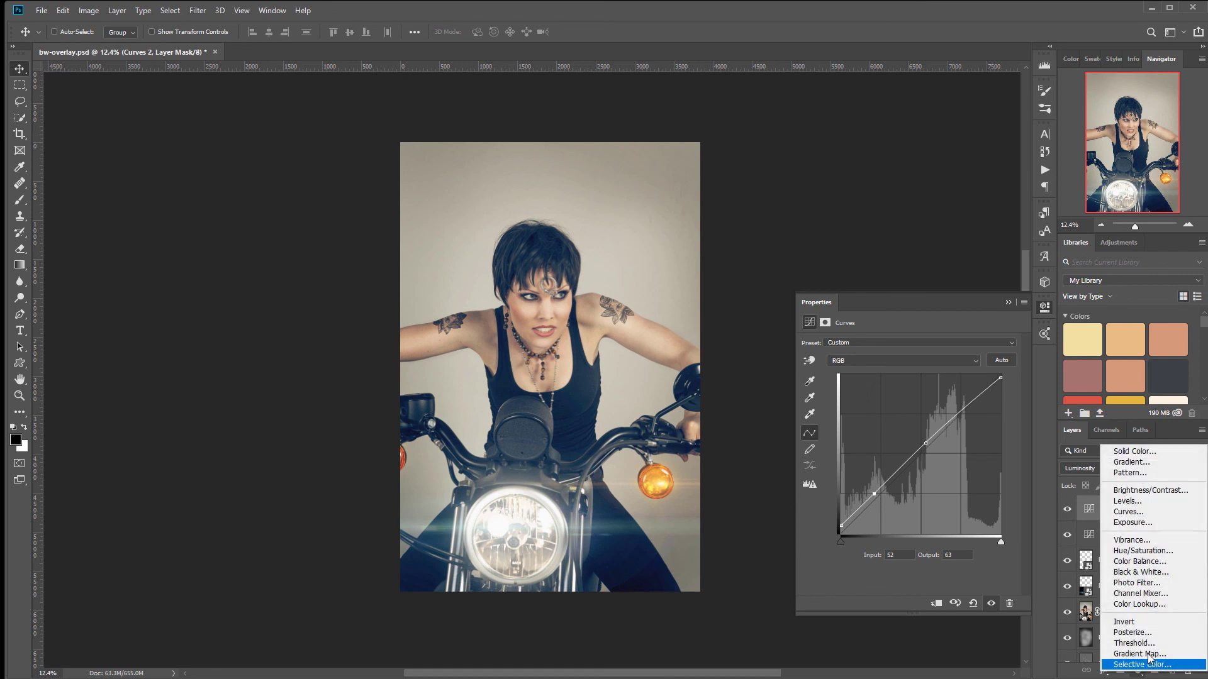
click(1164, 512)
click(1119, 464)
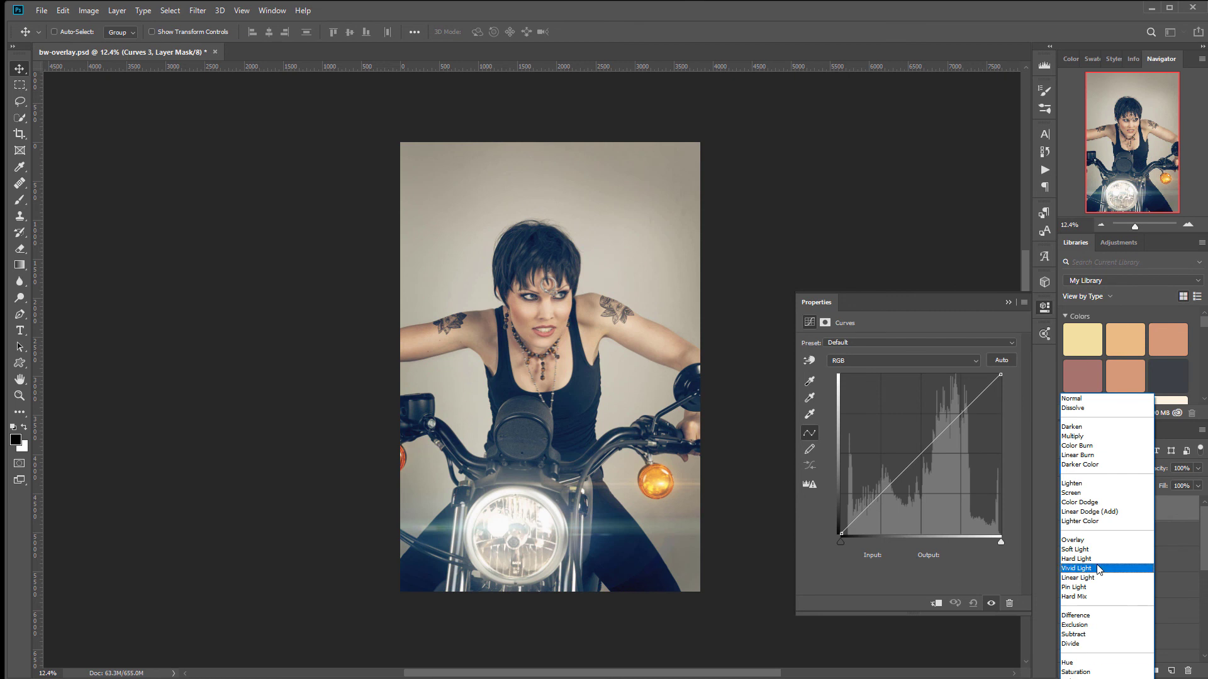
click(1002, 384)
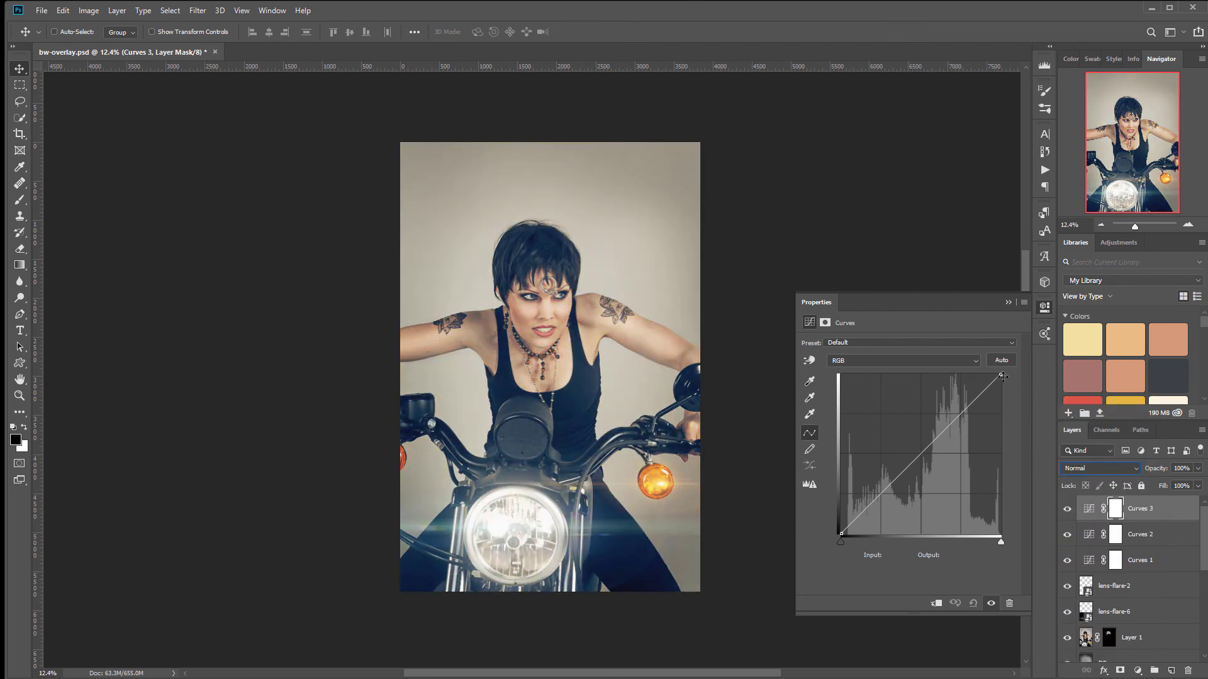
drag(1000, 376, 1001, 536)
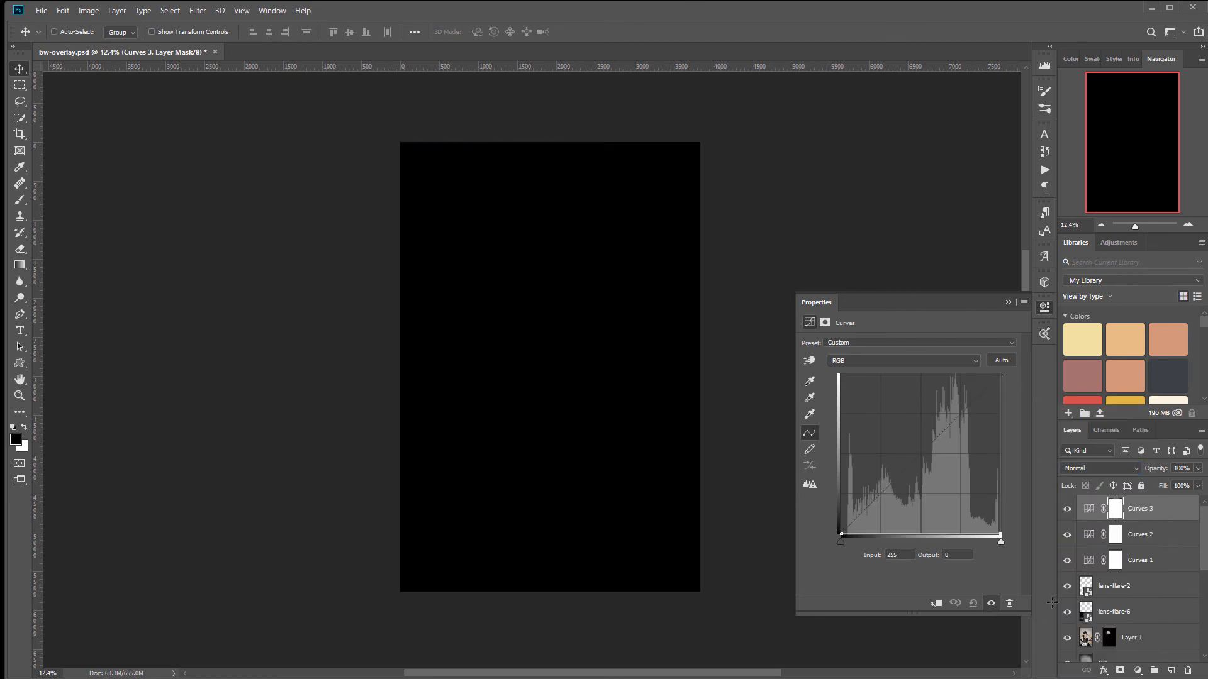
Step: Select a rectangle just inside the image edges, fill it with black on the Curves 3 mask, and deselect
click(25, 84)
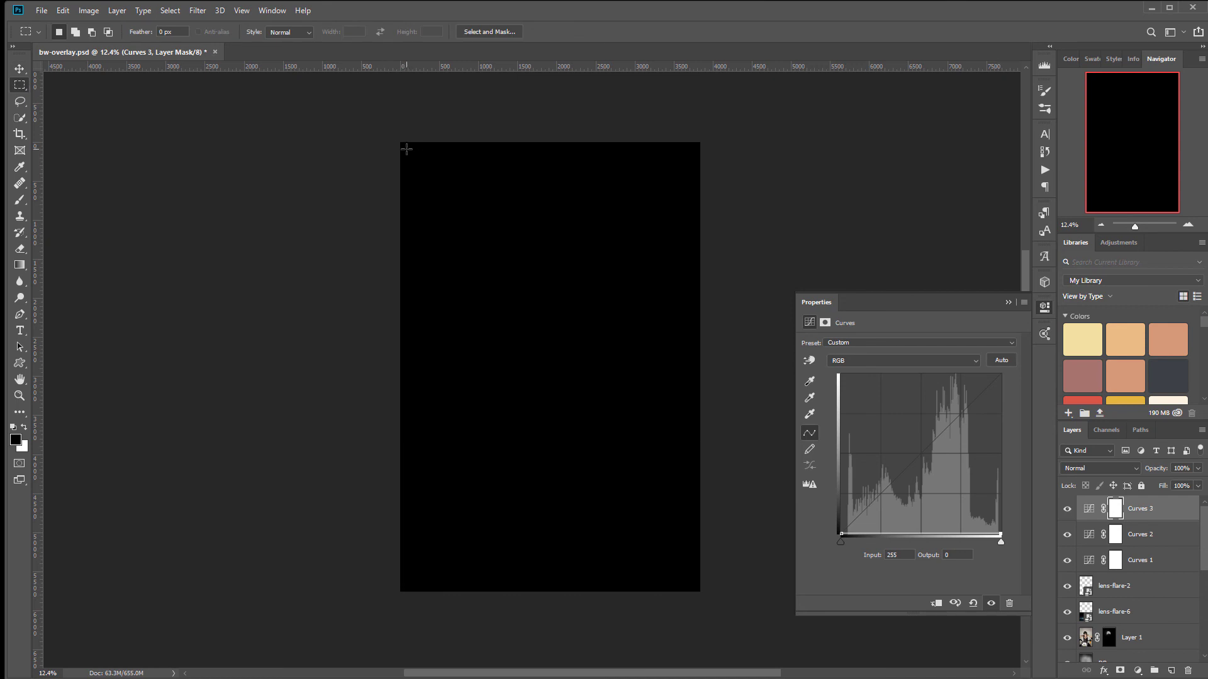
drag(408, 149, 693, 583)
key(alt+BackSpace)
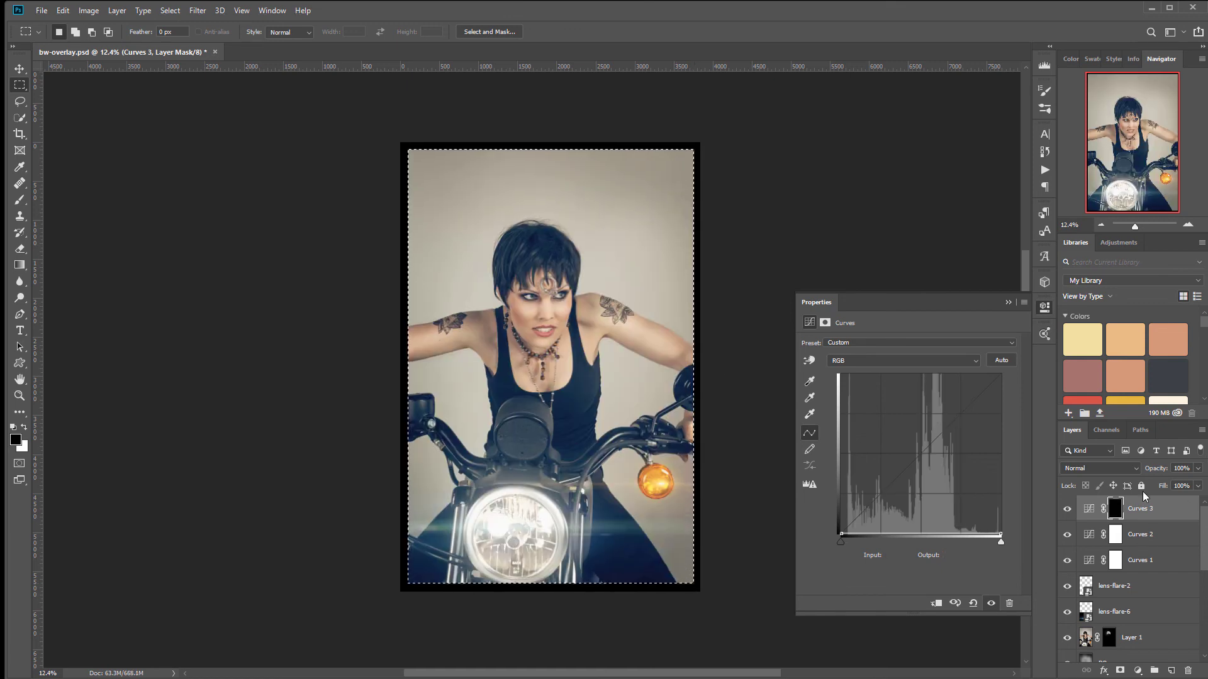
key(ctrl+d)
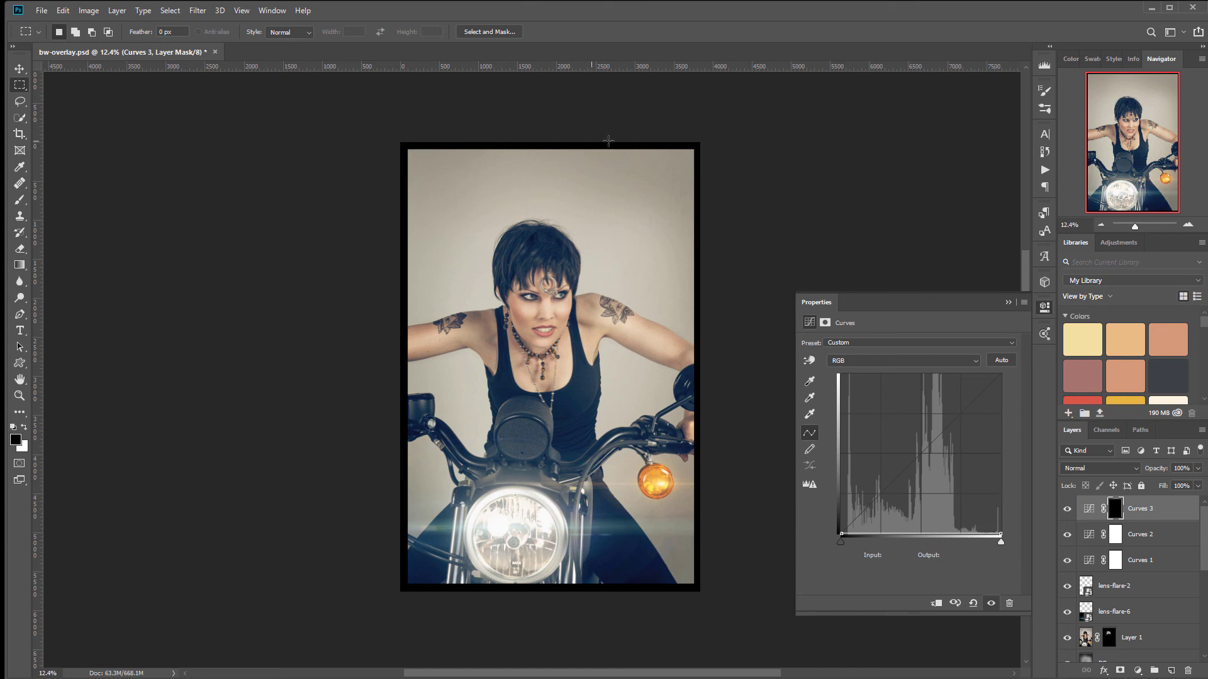
Step: Feather the Curves 3 mask by 528.6 px, set the layer to Soft Light and compare the image with and without the vignette
click(826, 322)
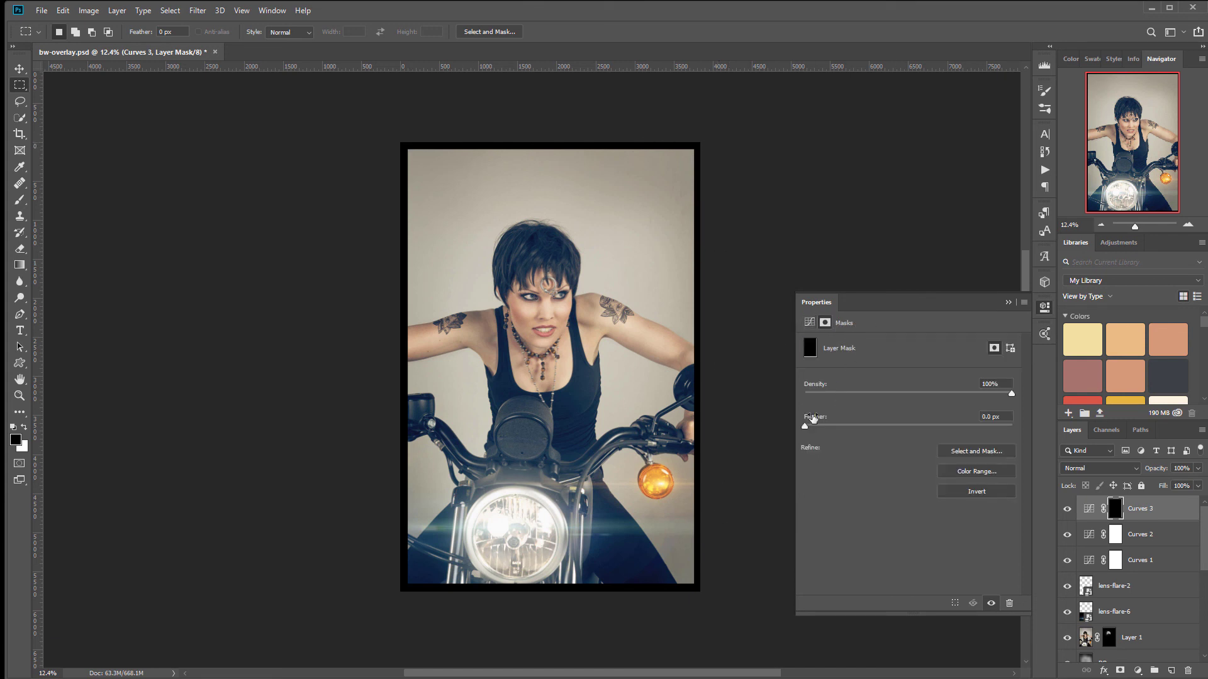
drag(803, 427, 980, 423)
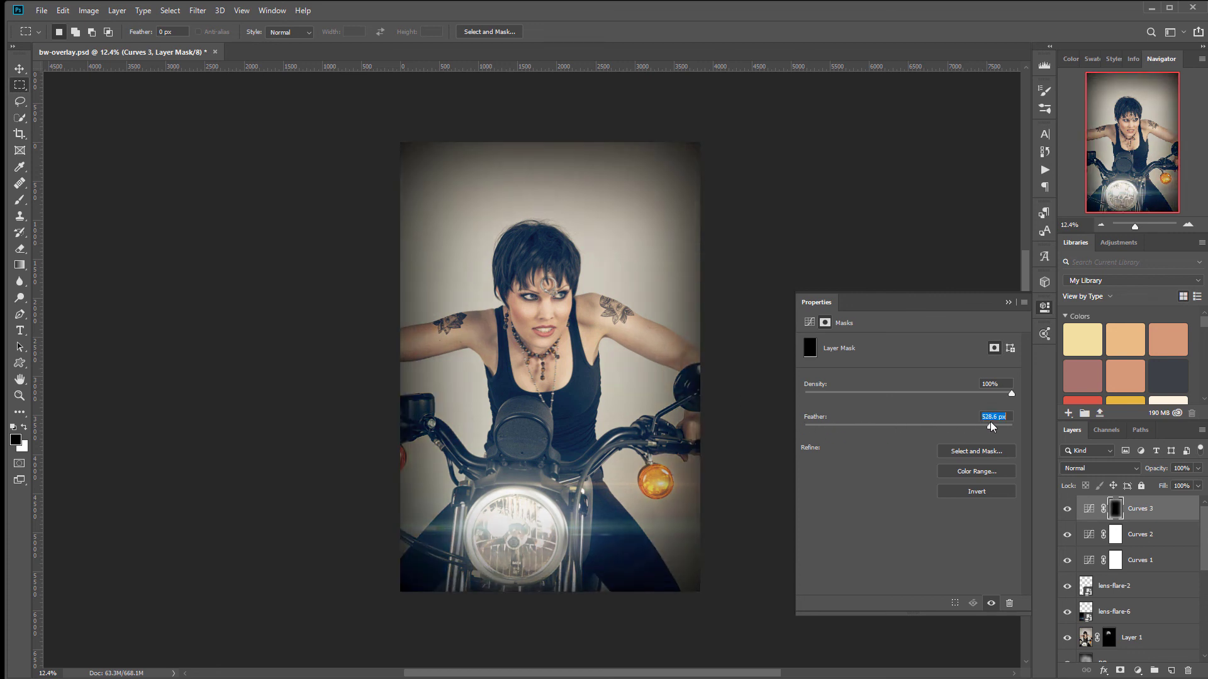
click(1111, 467)
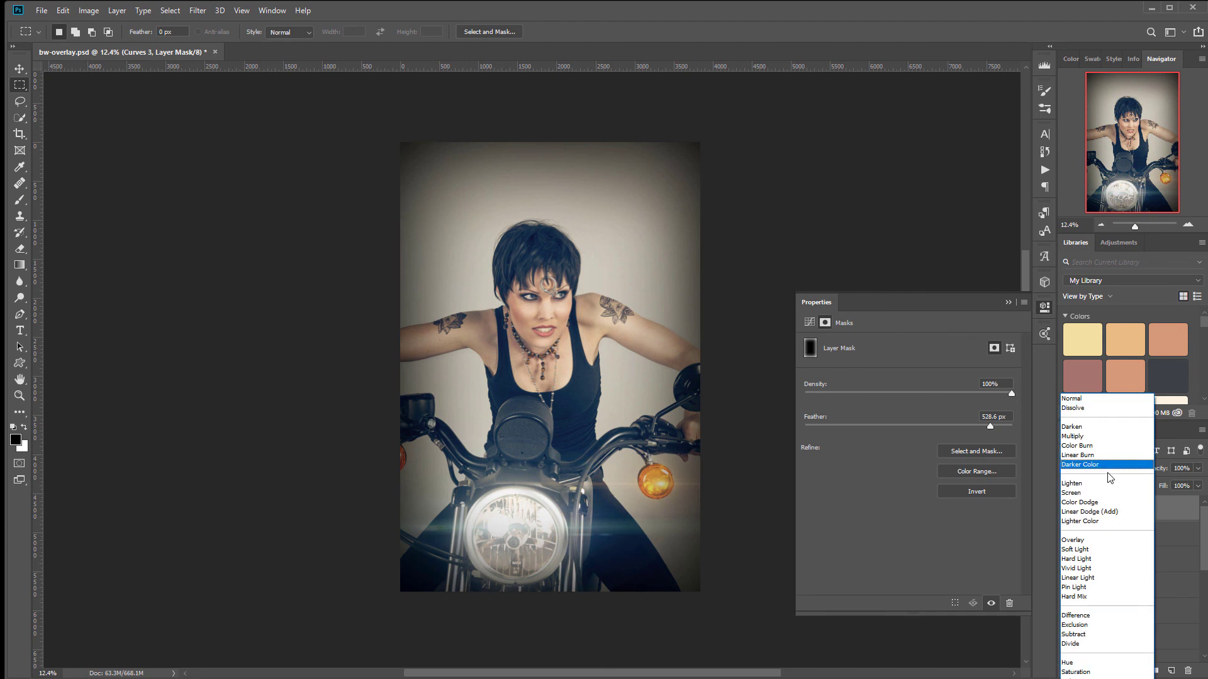
click(1092, 556)
click(1067, 513)
click(1067, 513)
click(1067, 513)
click(1067, 513)
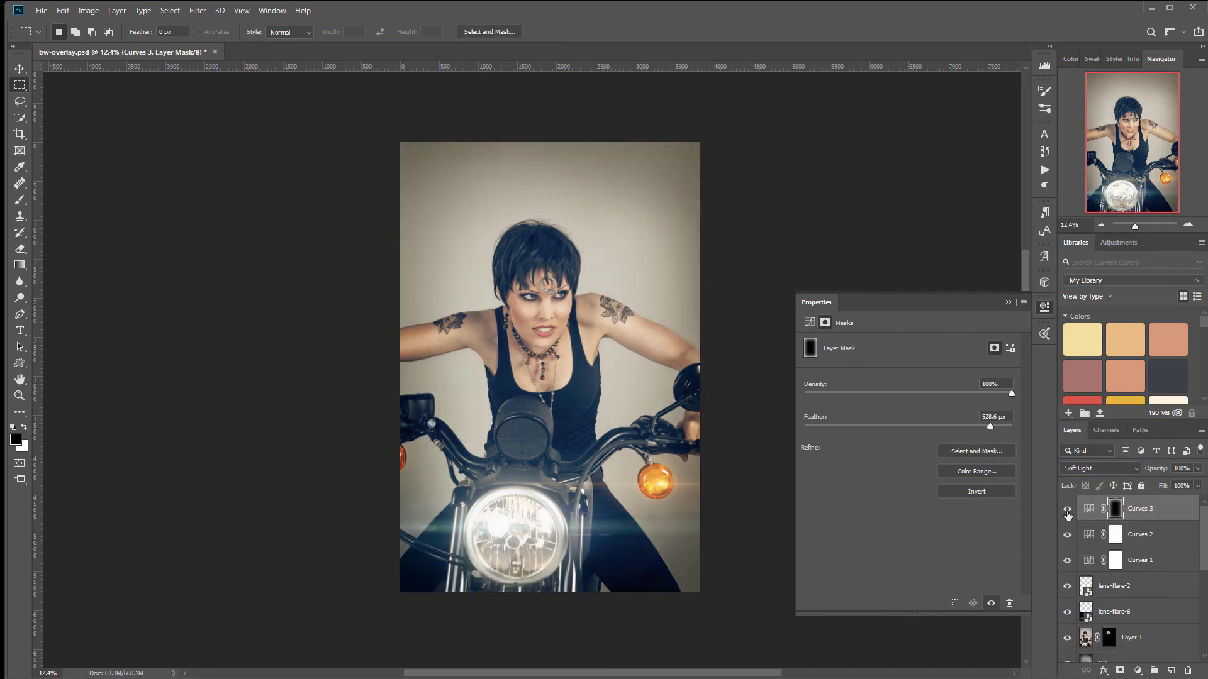
click(1067, 513)
click(1067, 514)
Step: Move the Curves 3 vignette layer below Curves 1 and compare the result with a layer hidden and shown
drag(1190, 506, 1161, 571)
click(1067, 510)
click(1068, 510)
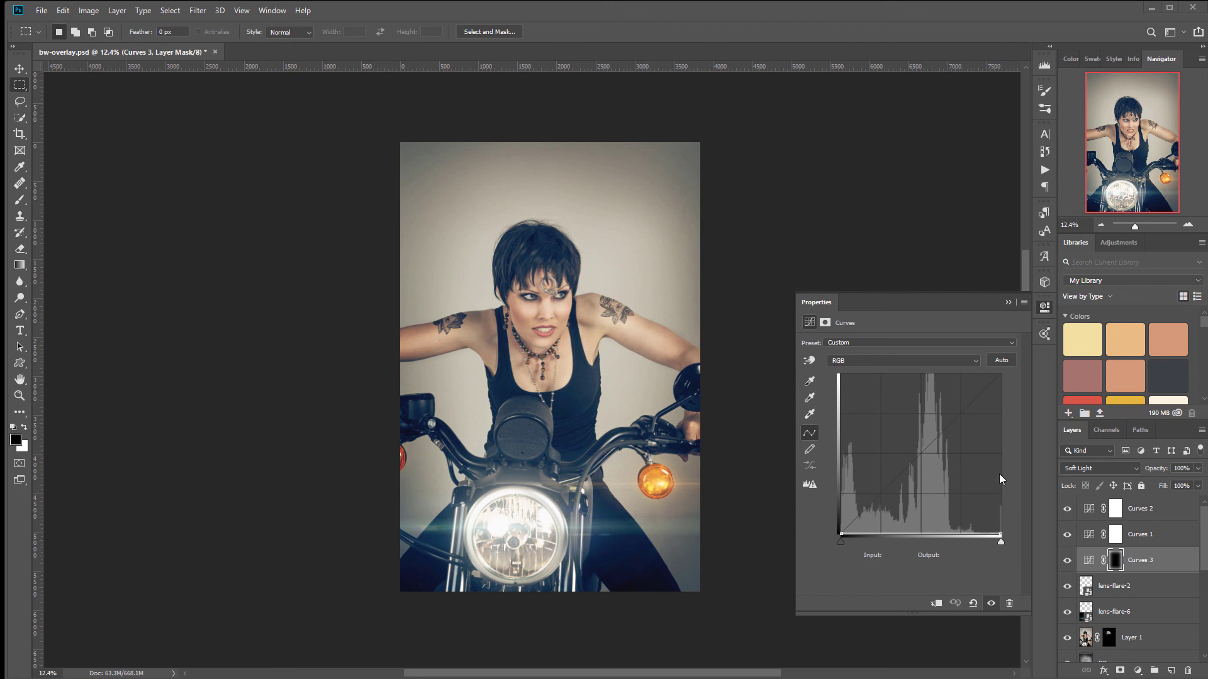
Step: Merge all visible layers into a new layer above Curves 2 and name it "lens blur"
click(1172, 508)
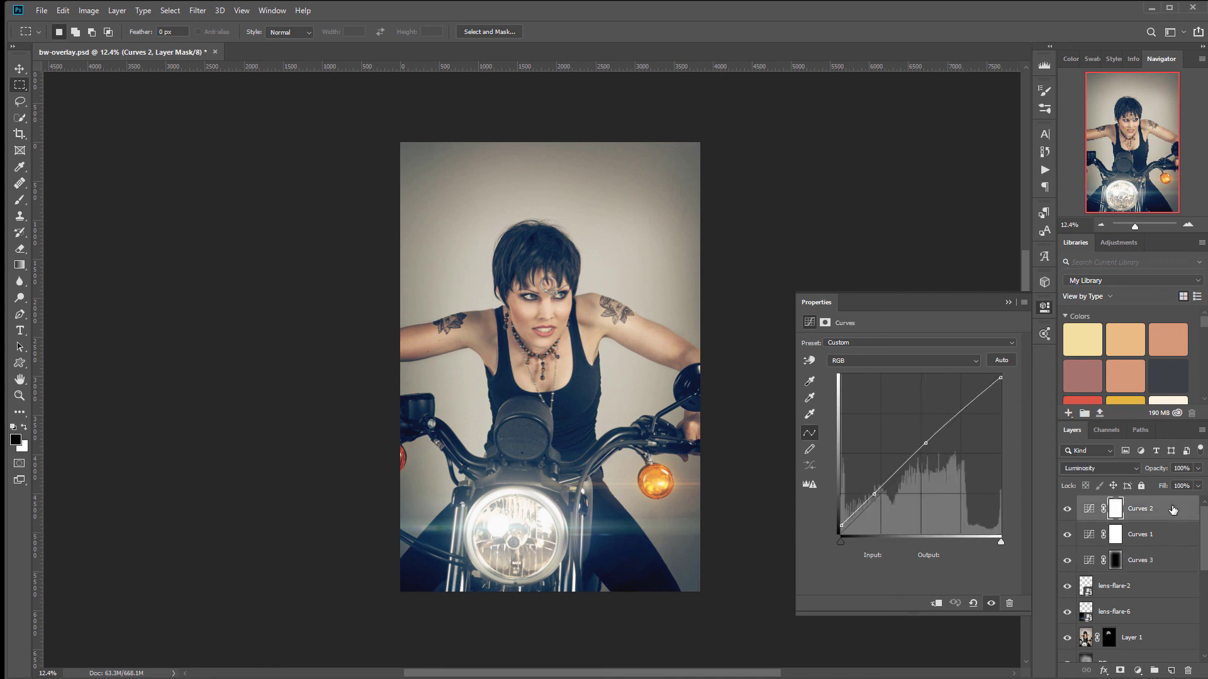
key(ctrl+shift+alt+e)
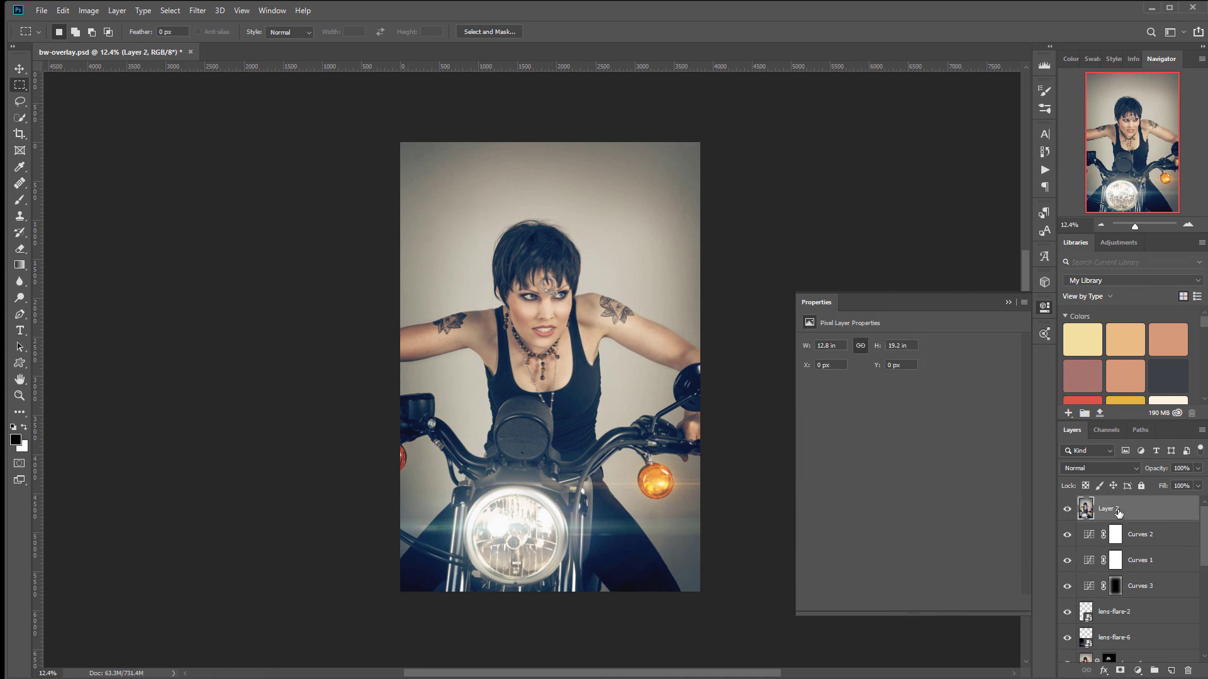
double_click(1113, 510)
click(1159, 511)
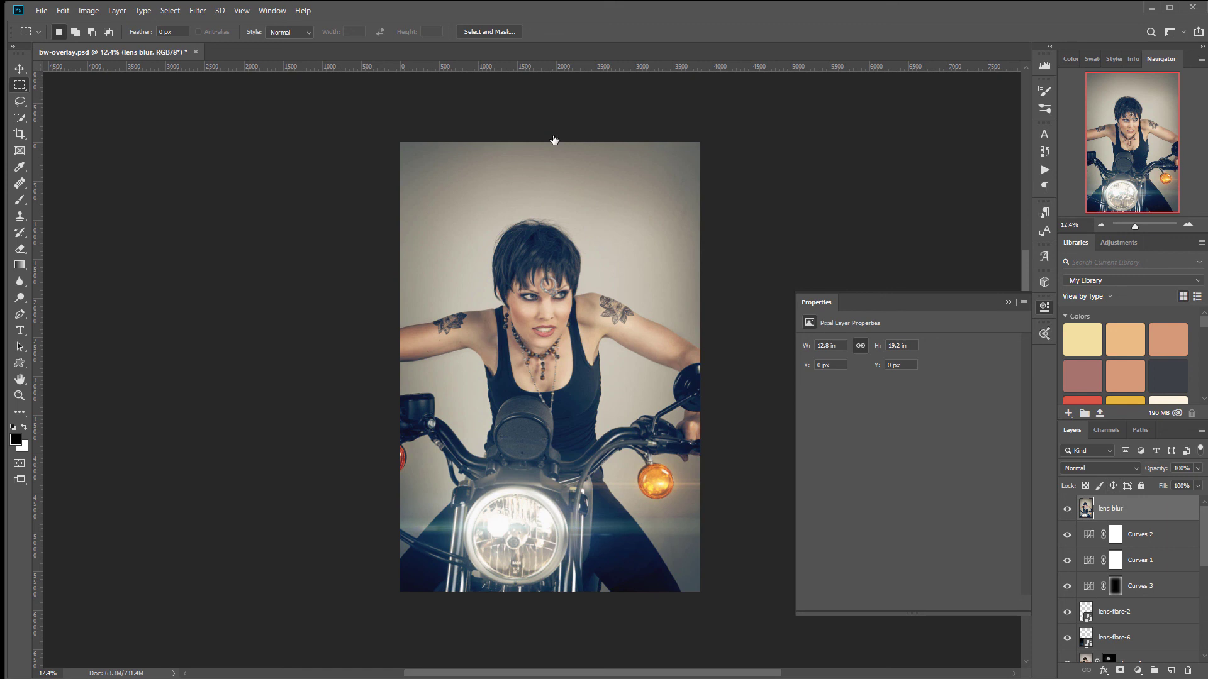
Step: Start an Iris Blur on the lens blur layer and enlarge its tall ellipse around the woman's face and upper body
click(198, 11)
mouse_move(265, 167)
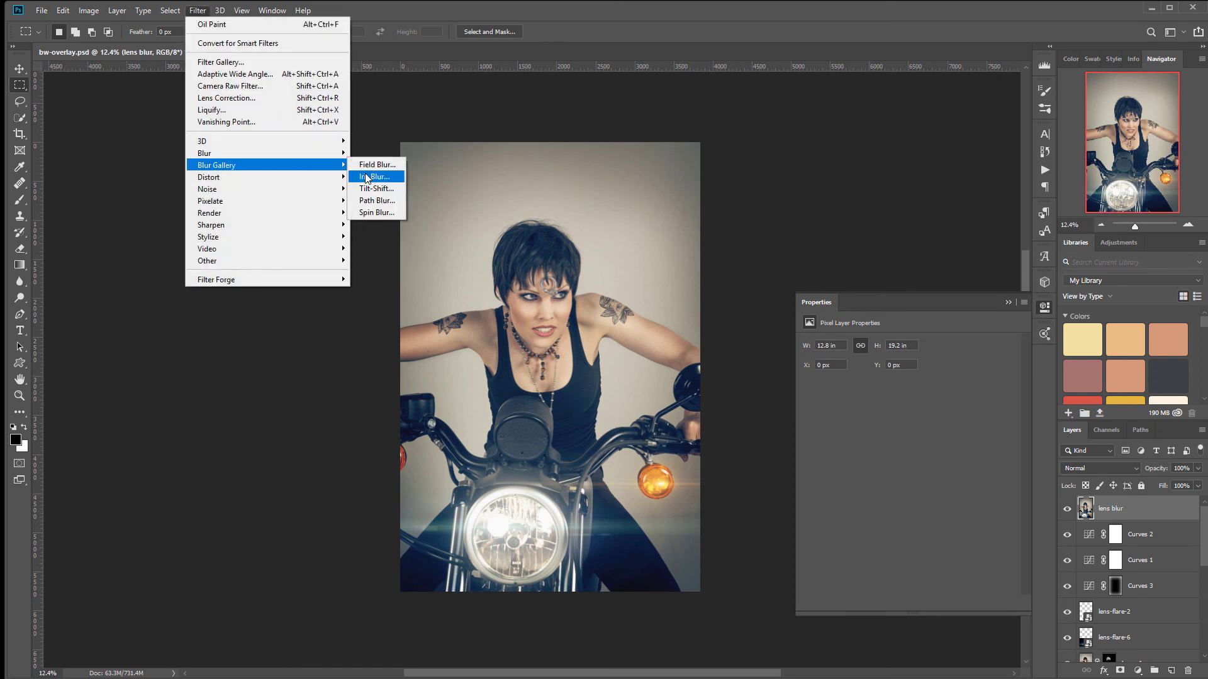
click(377, 178)
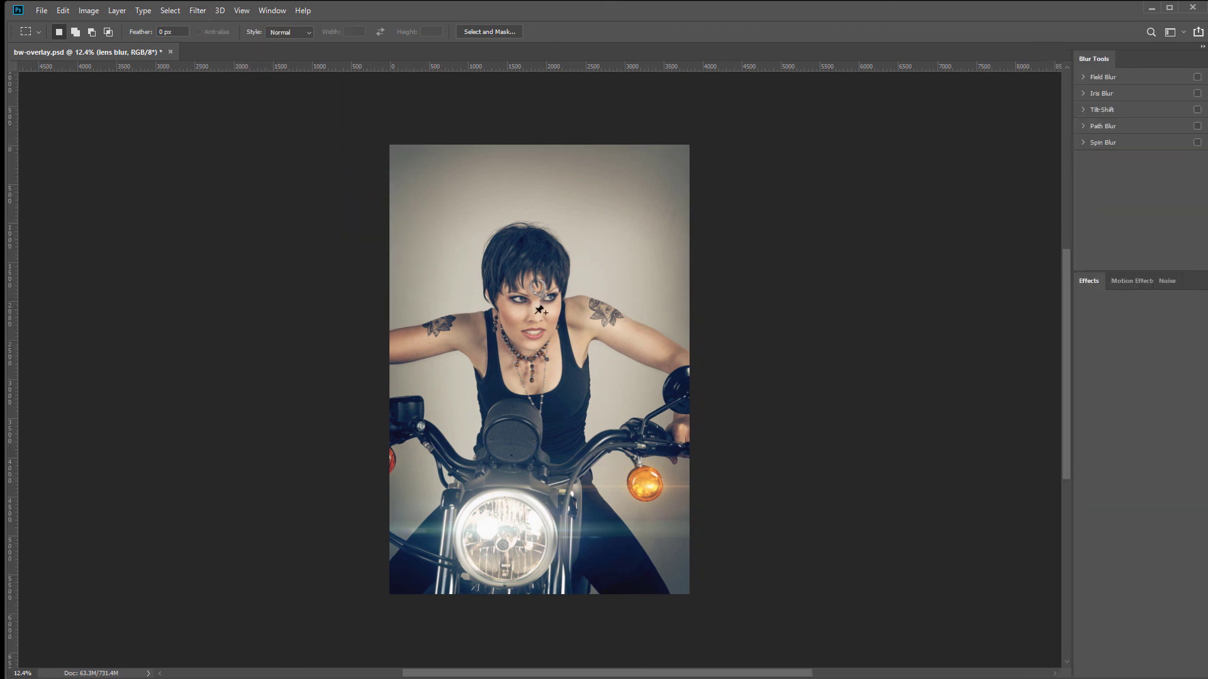
mouse_move(540, 362)
mouse_down()
mouse_move(541, 329)
mouse_move(536, 339)
mouse_up()
drag(637, 310, 651, 309)
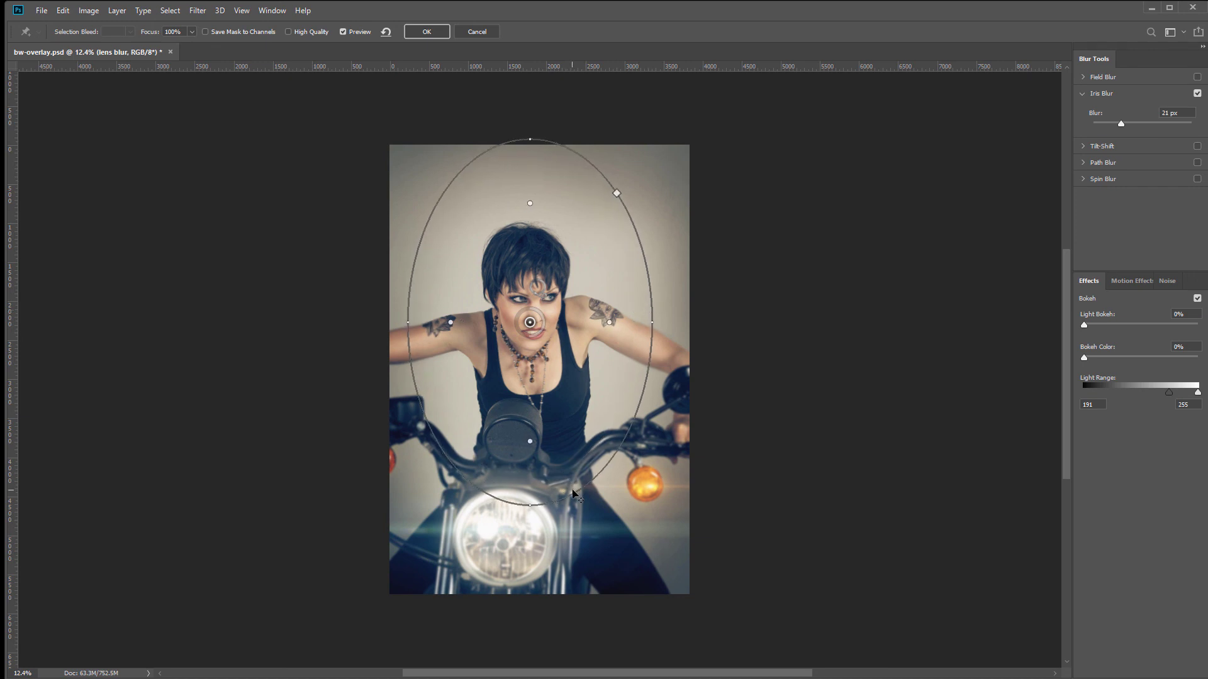
drag(573, 501, 575, 523)
drag(587, 343, 592, 357)
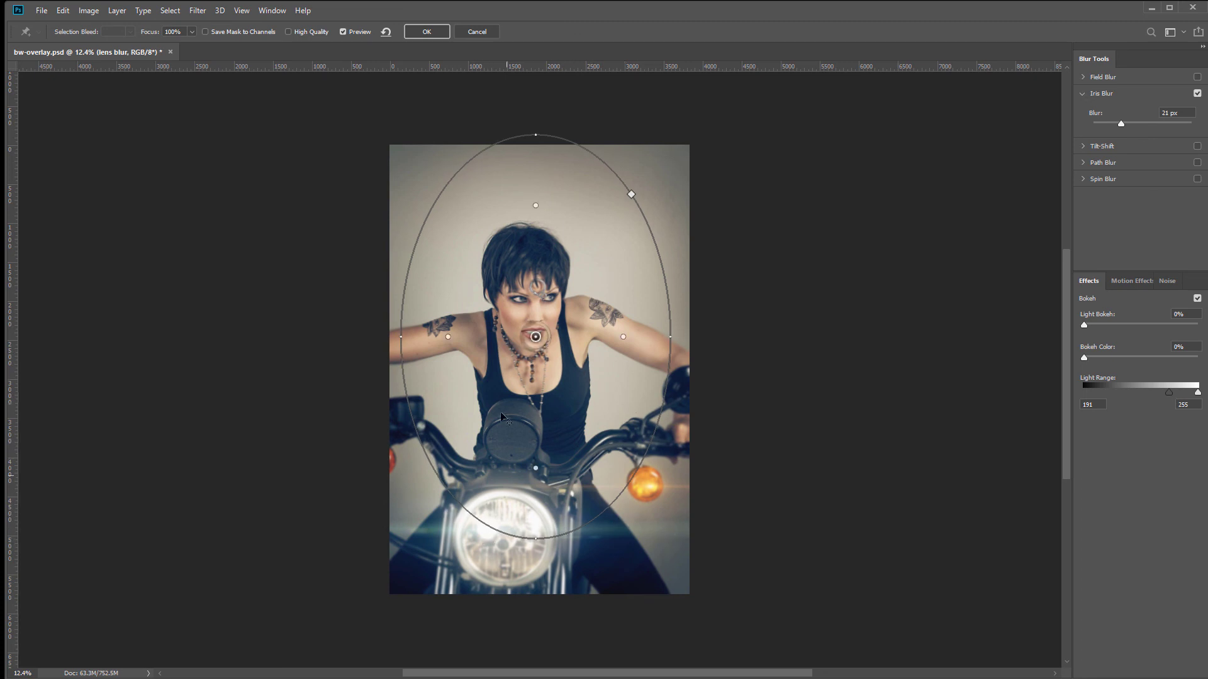
Step: Reposition the iris blur pin around the woman's mouth and adjust the inner focus points that bound the sharp area
drag(558, 358, 553, 346)
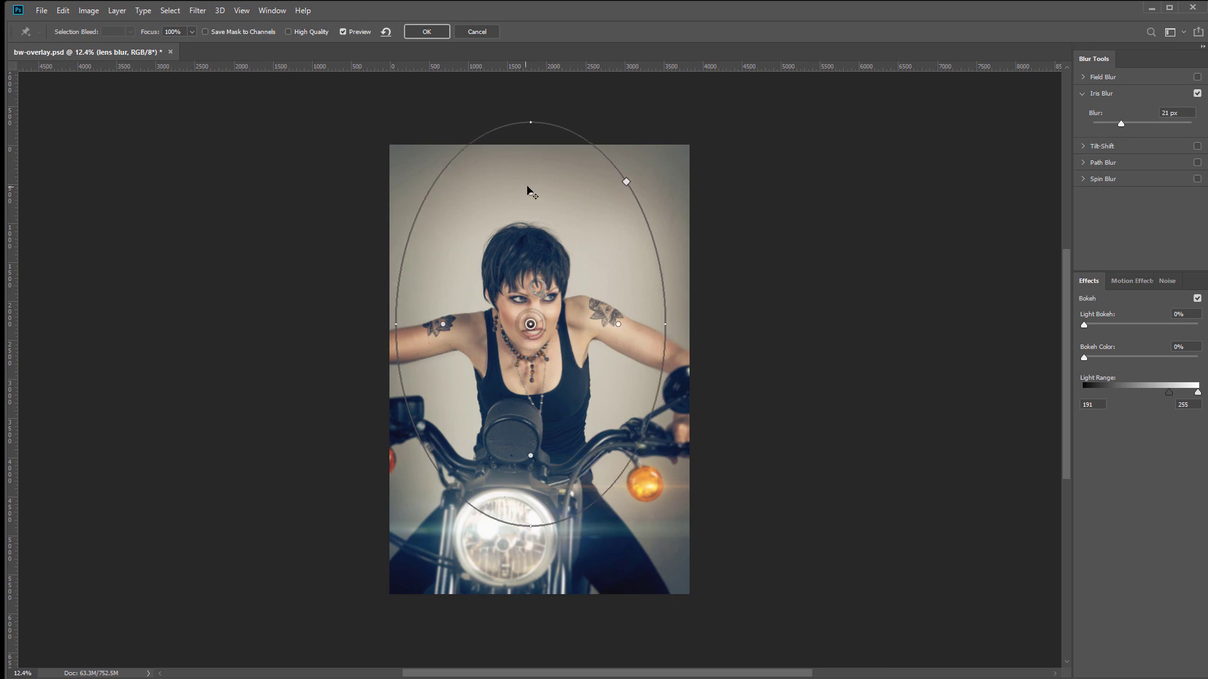
drag(531, 196, 532, 206)
drag(449, 324, 442, 324)
drag(545, 312, 548, 304)
drag(528, 182, 549, 231)
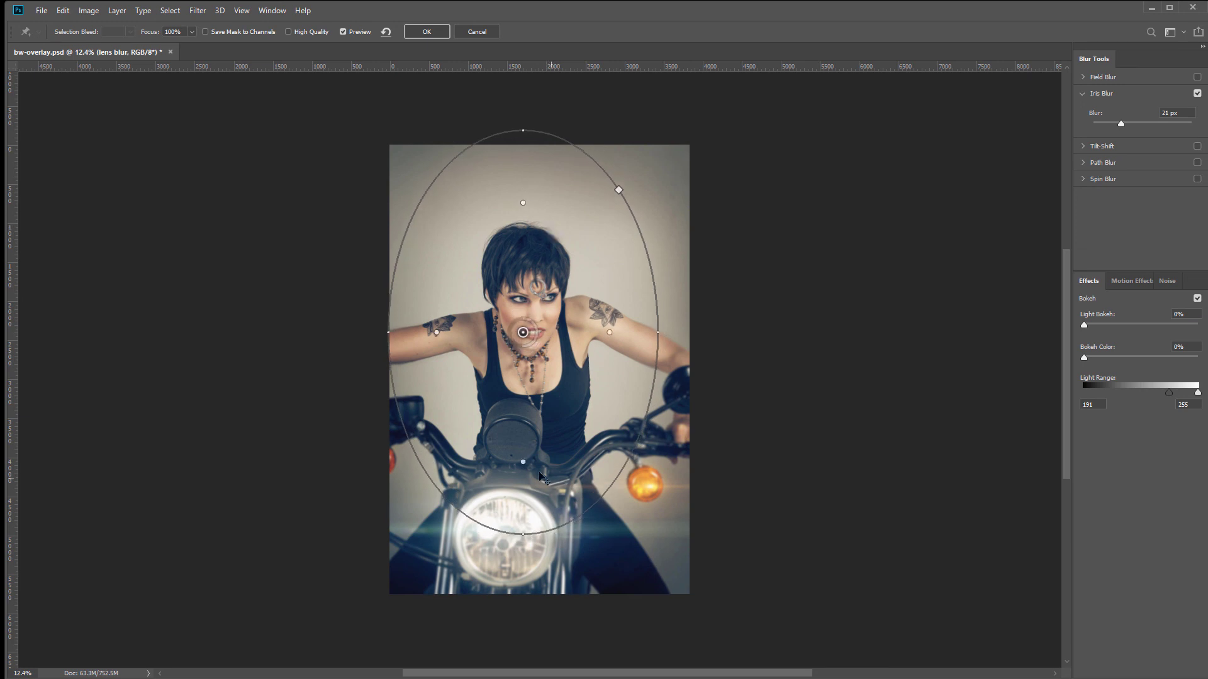
Step: Rotate and reshape the iris ellipse into a wide oval around the head and shoulders, and apply it with a 16 px blur
drag(522, 463, 522, 442)
drag(548, 533, 665, 429)
drag(645, 333, 509, 196)
drag(589, 269, 591, 243)
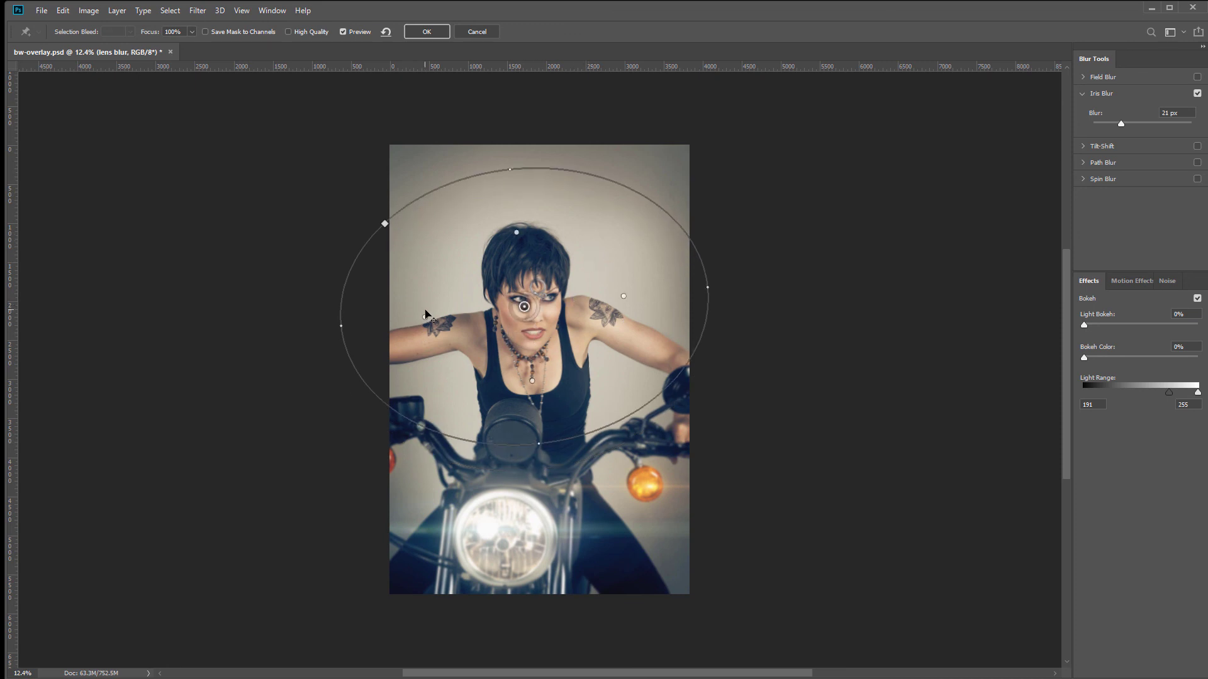
drag(527, 319, 529, 318)
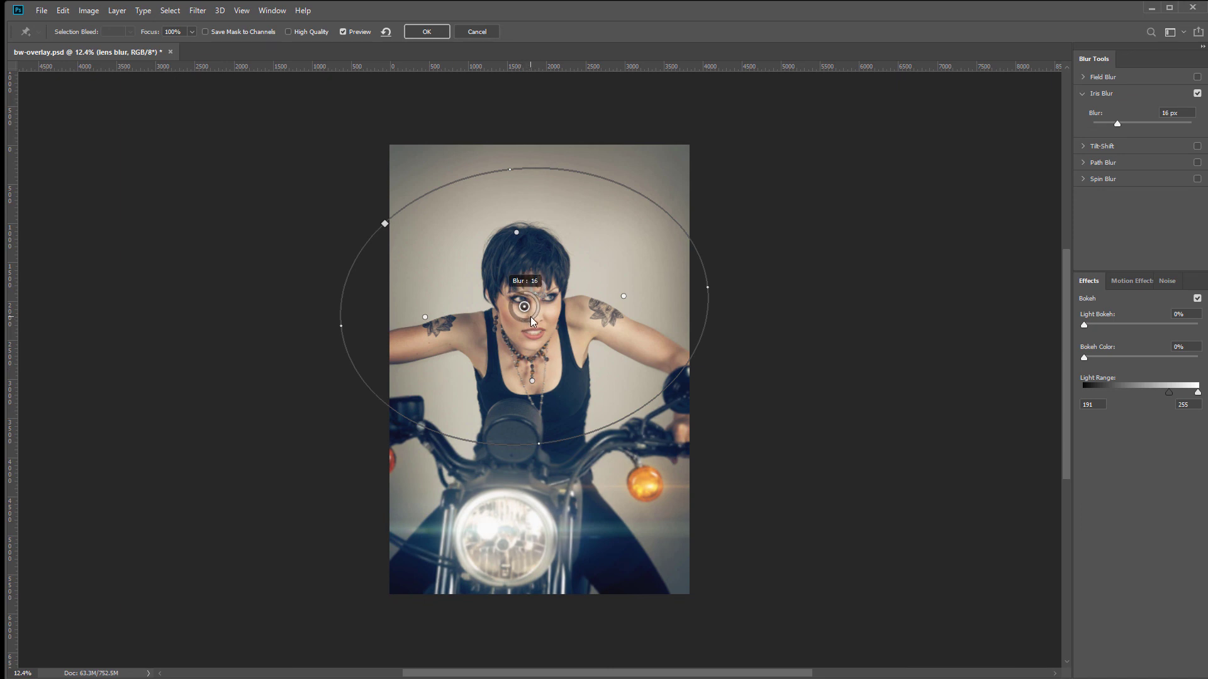
key(Return)
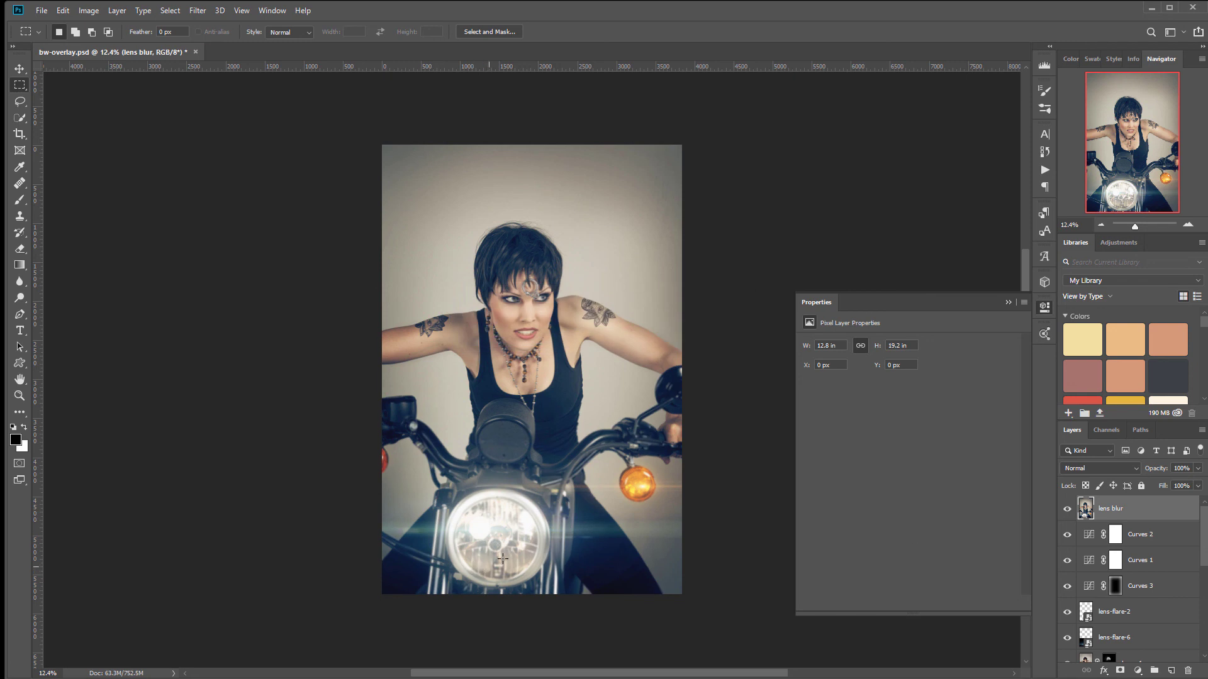
Step: Move the lens-flare-6 and lens-flare-2 layers above the lens blur layer, with lens-flare-2 on top
scroll(1070, 604, down, 1)
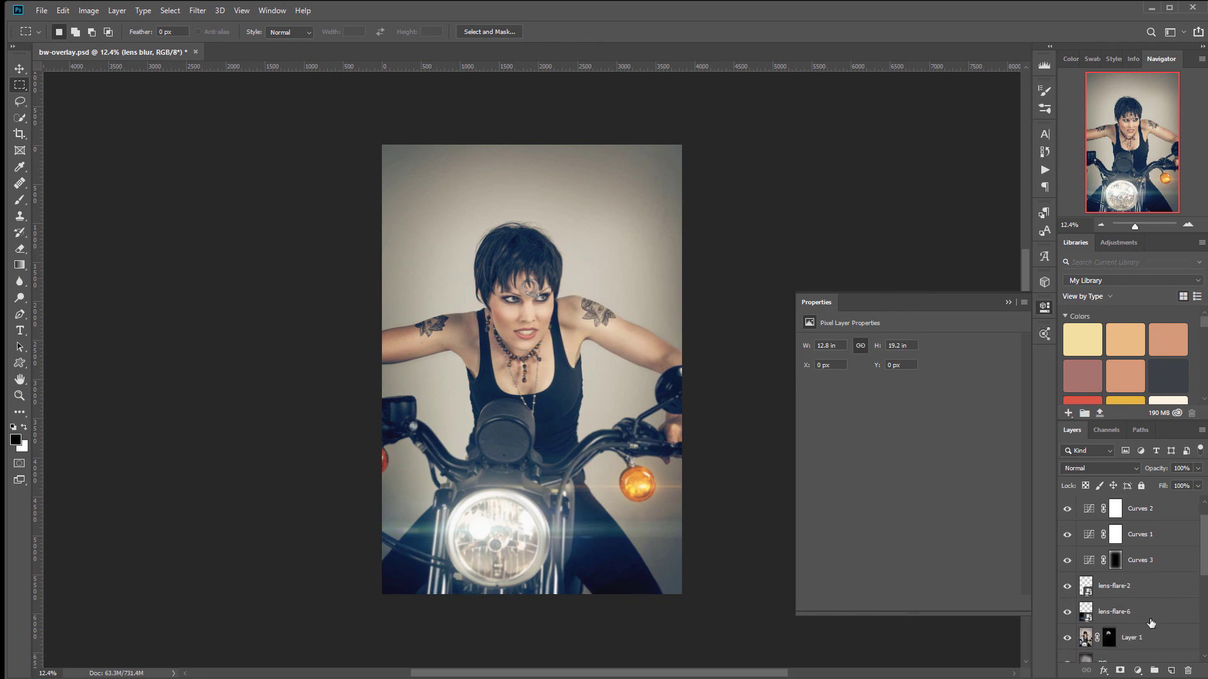
click(1152, 614)
drag(1153, 614, 1126, 497)
scroll(1140, 614, down, 4)
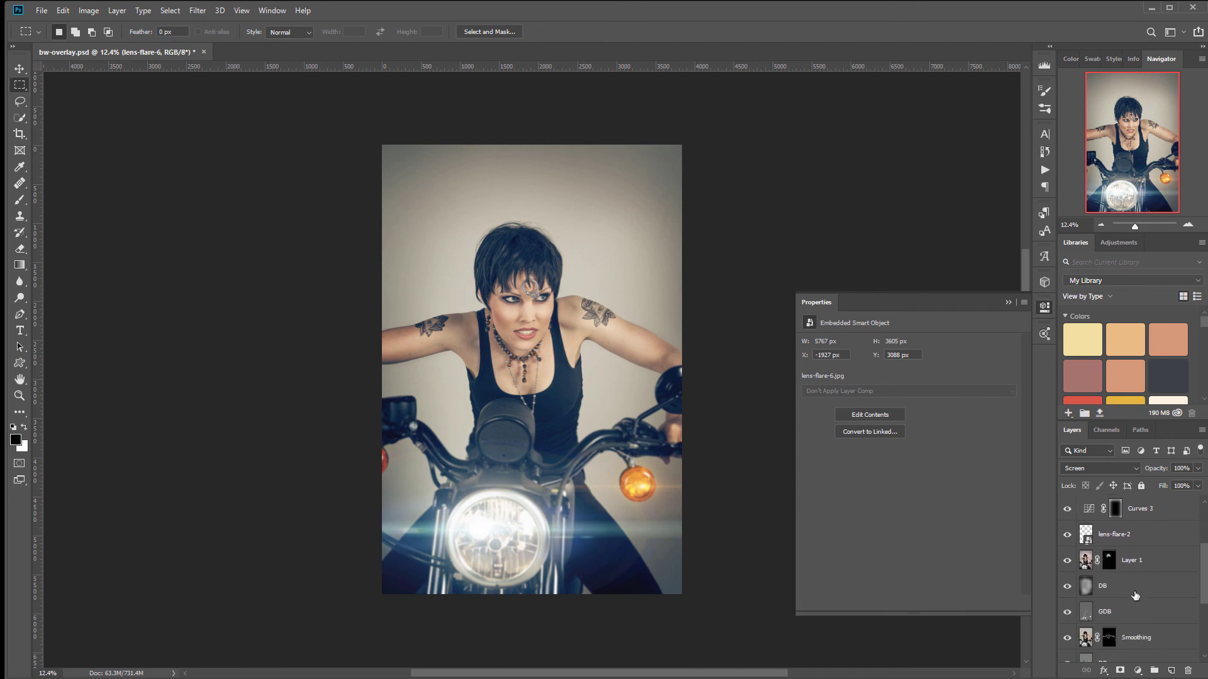
drag(1149, 539, 1137, 504)
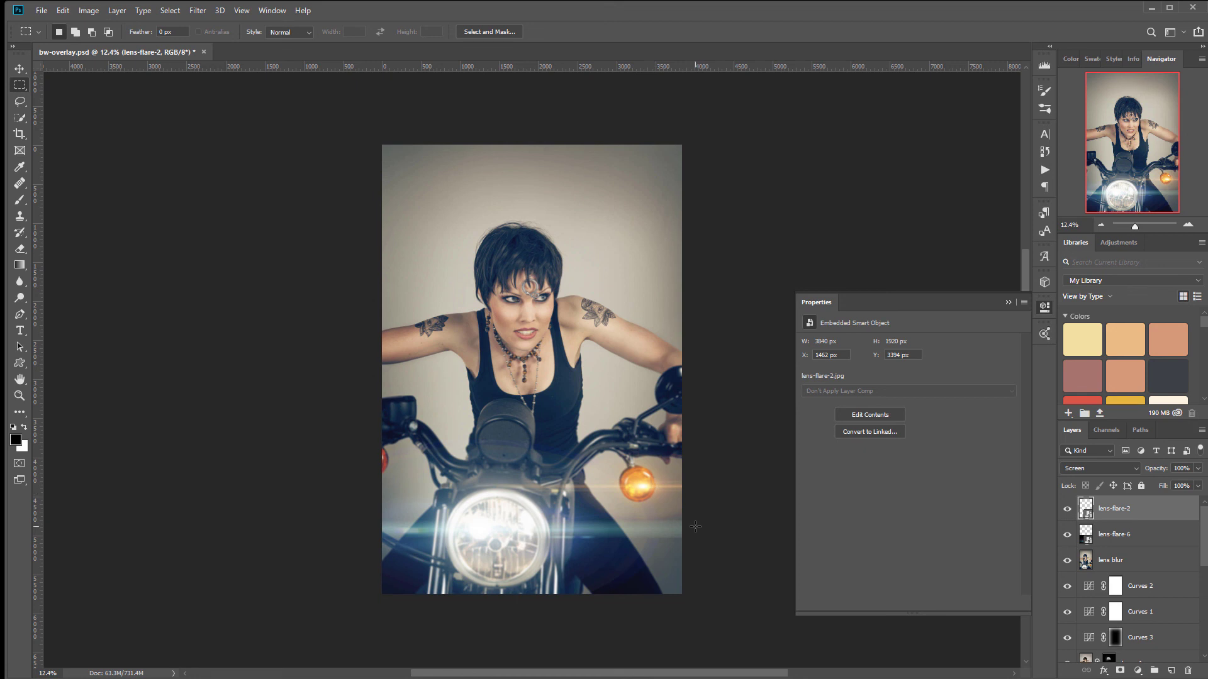
Step: Group all layers above Background and name the group "adj"
click(19, 68)
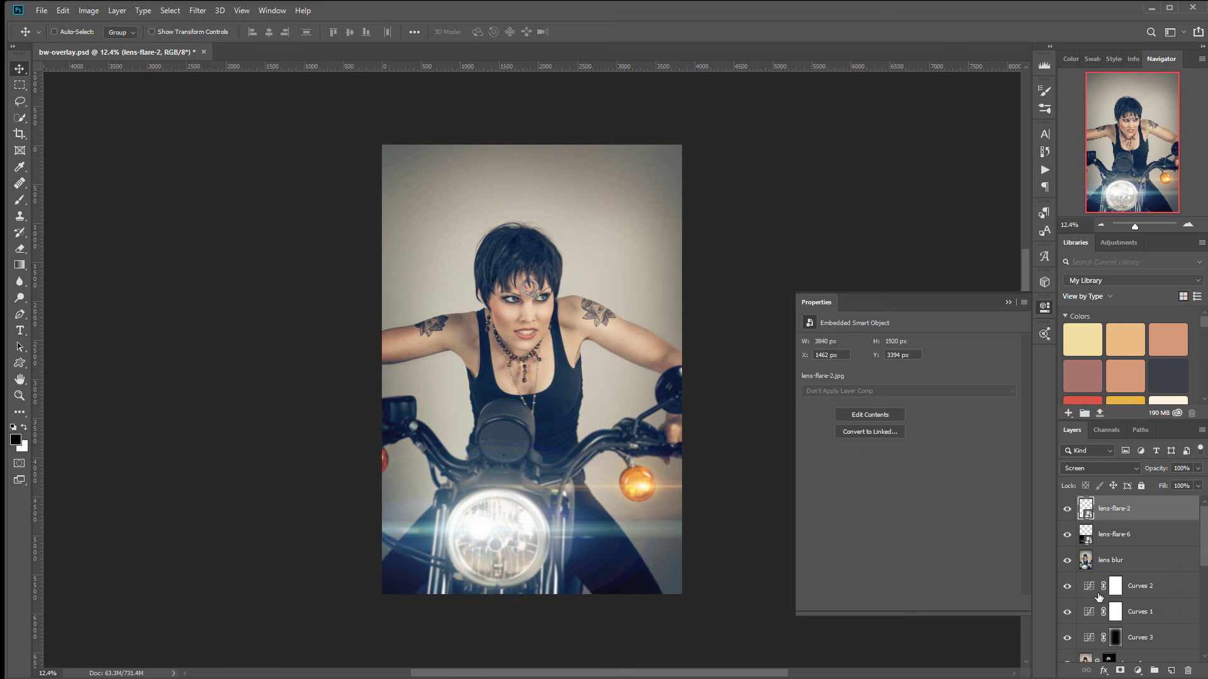
scroll(1098, 601, down, 5)
scroll(1147, 625, down, 2)
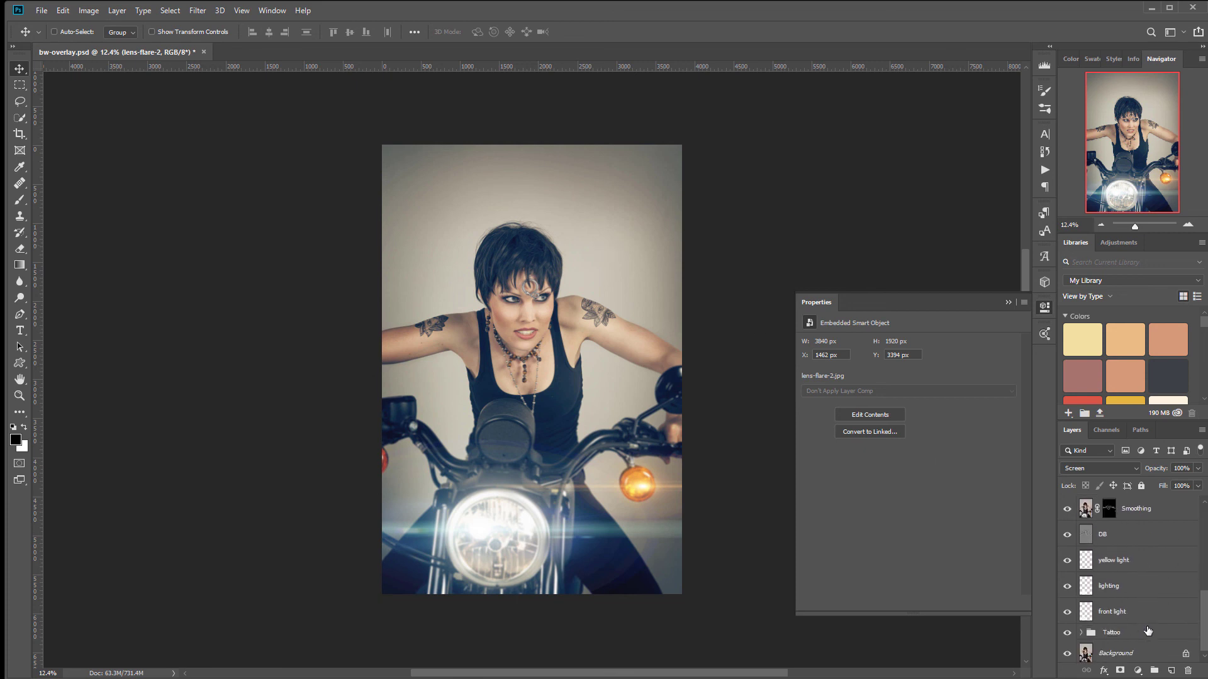
scroll(1148, 629, down, 1)
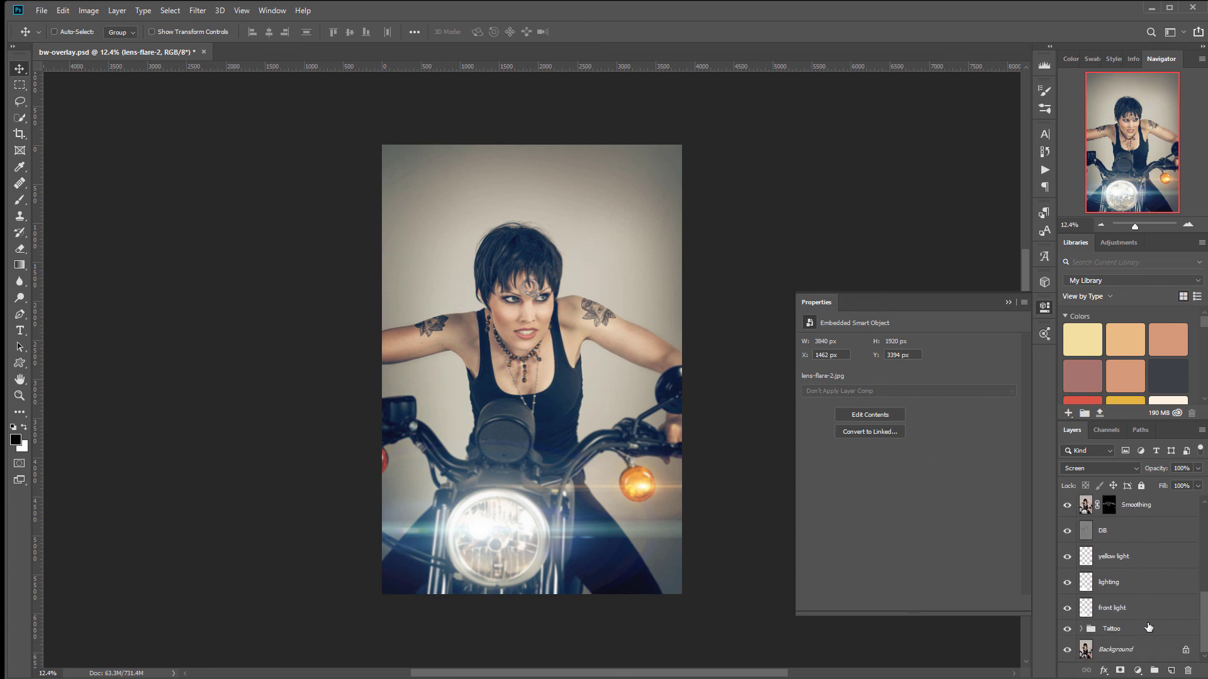
key(ctrl+g)
double_click(1113, 503)
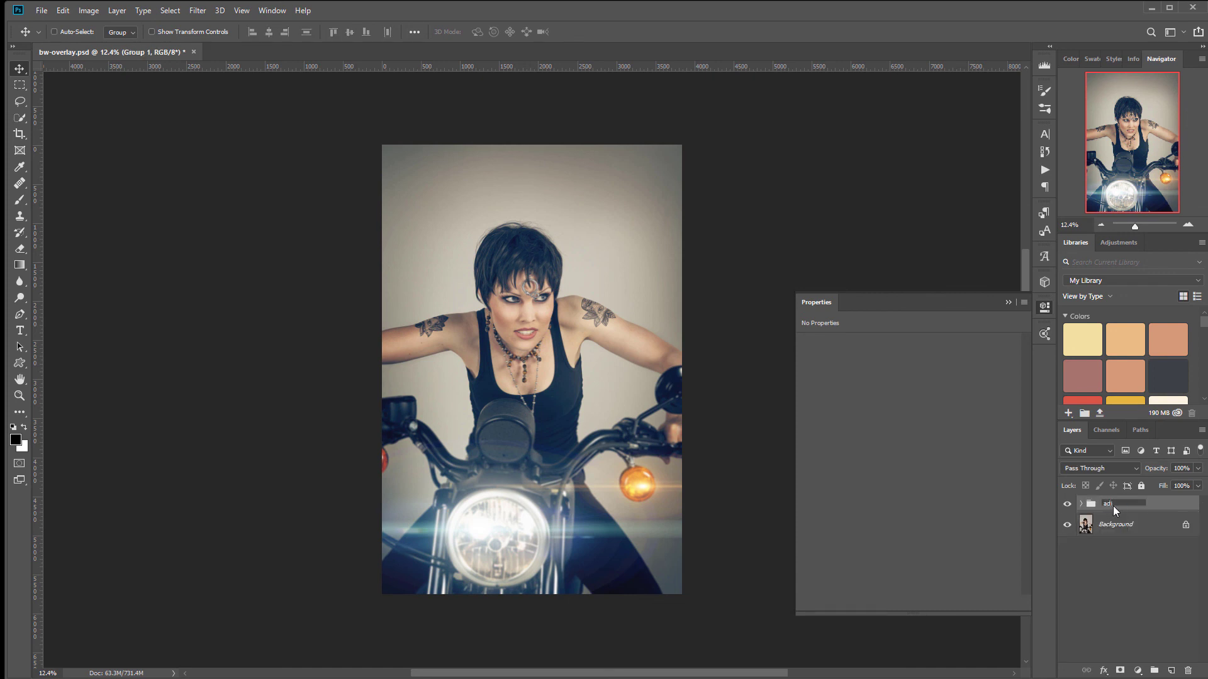
key(Return)
Step: Compare the original photo with the finished retouch by hiding and showing the adj group
click(1069, 503)
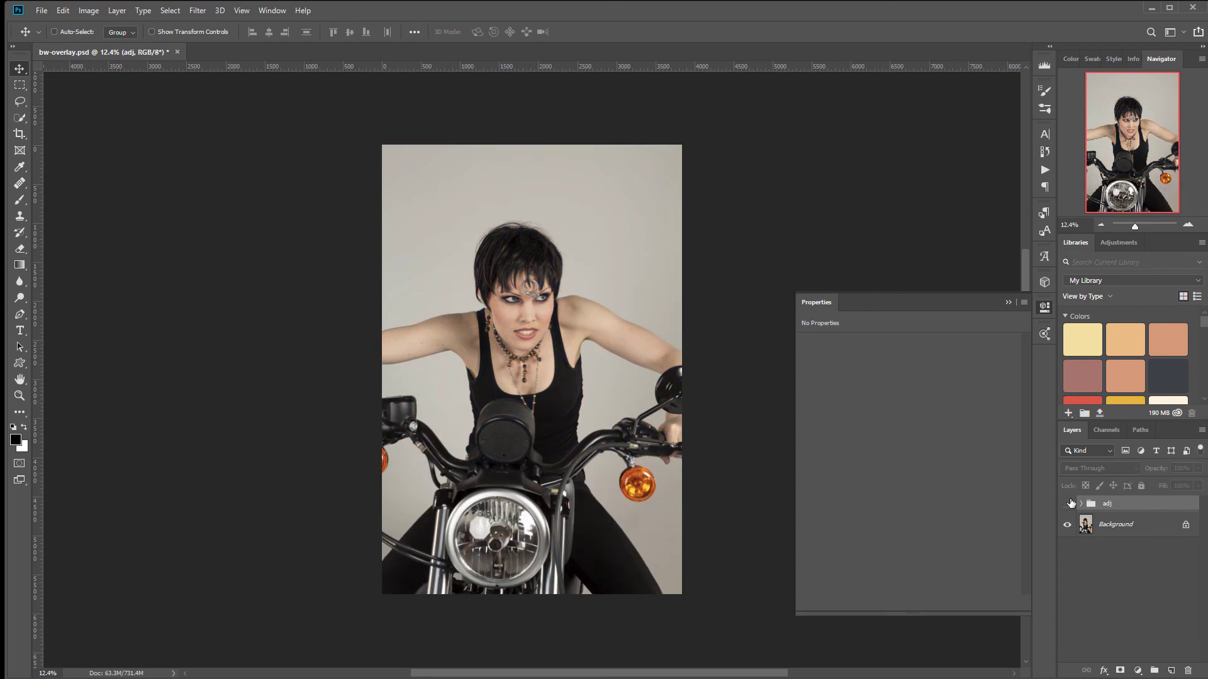
click(1069, 504)
click(1069, 504)
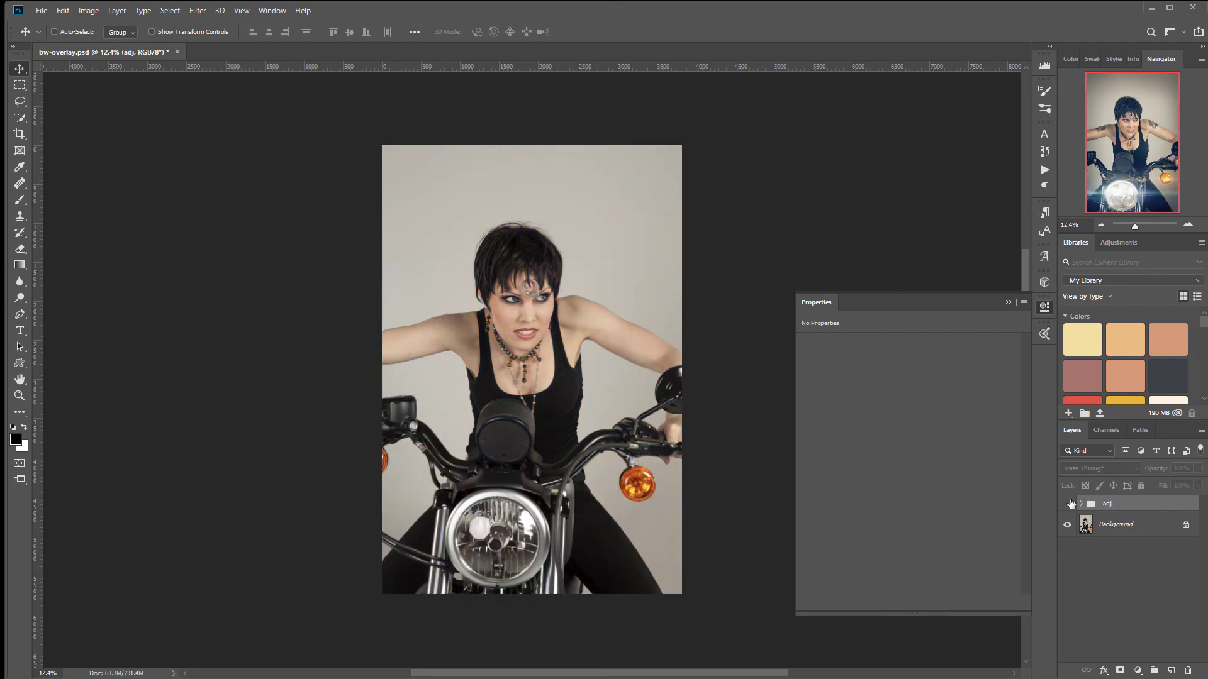
click(1069, 503)
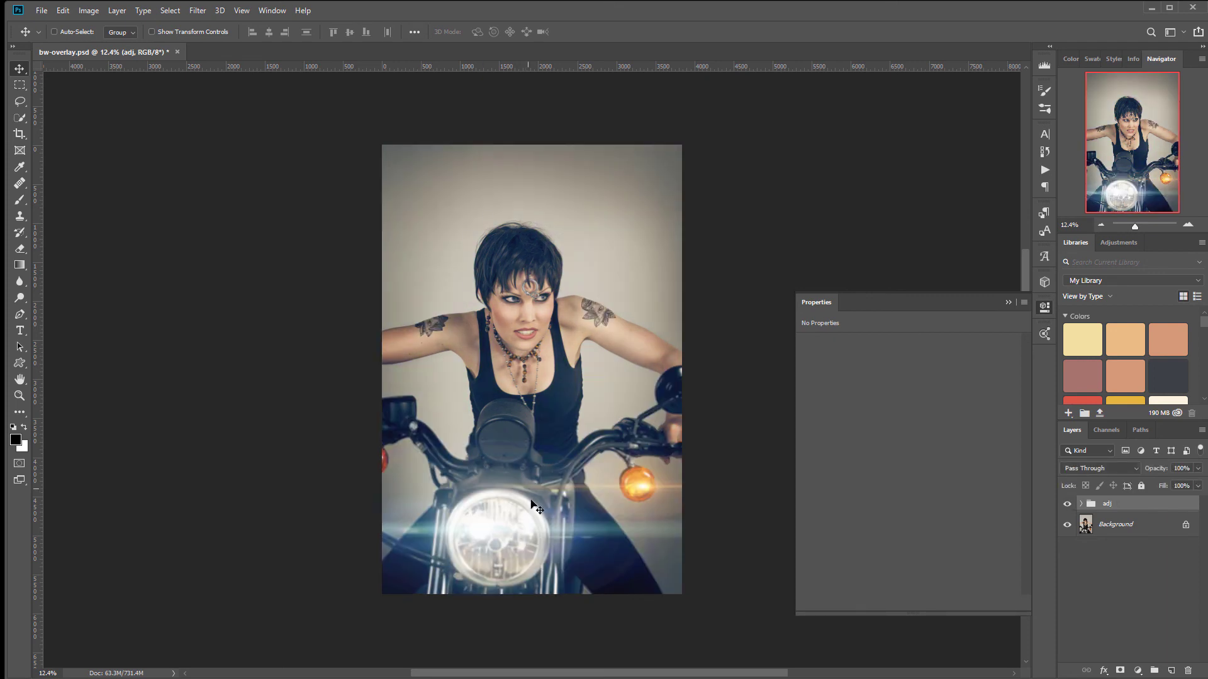